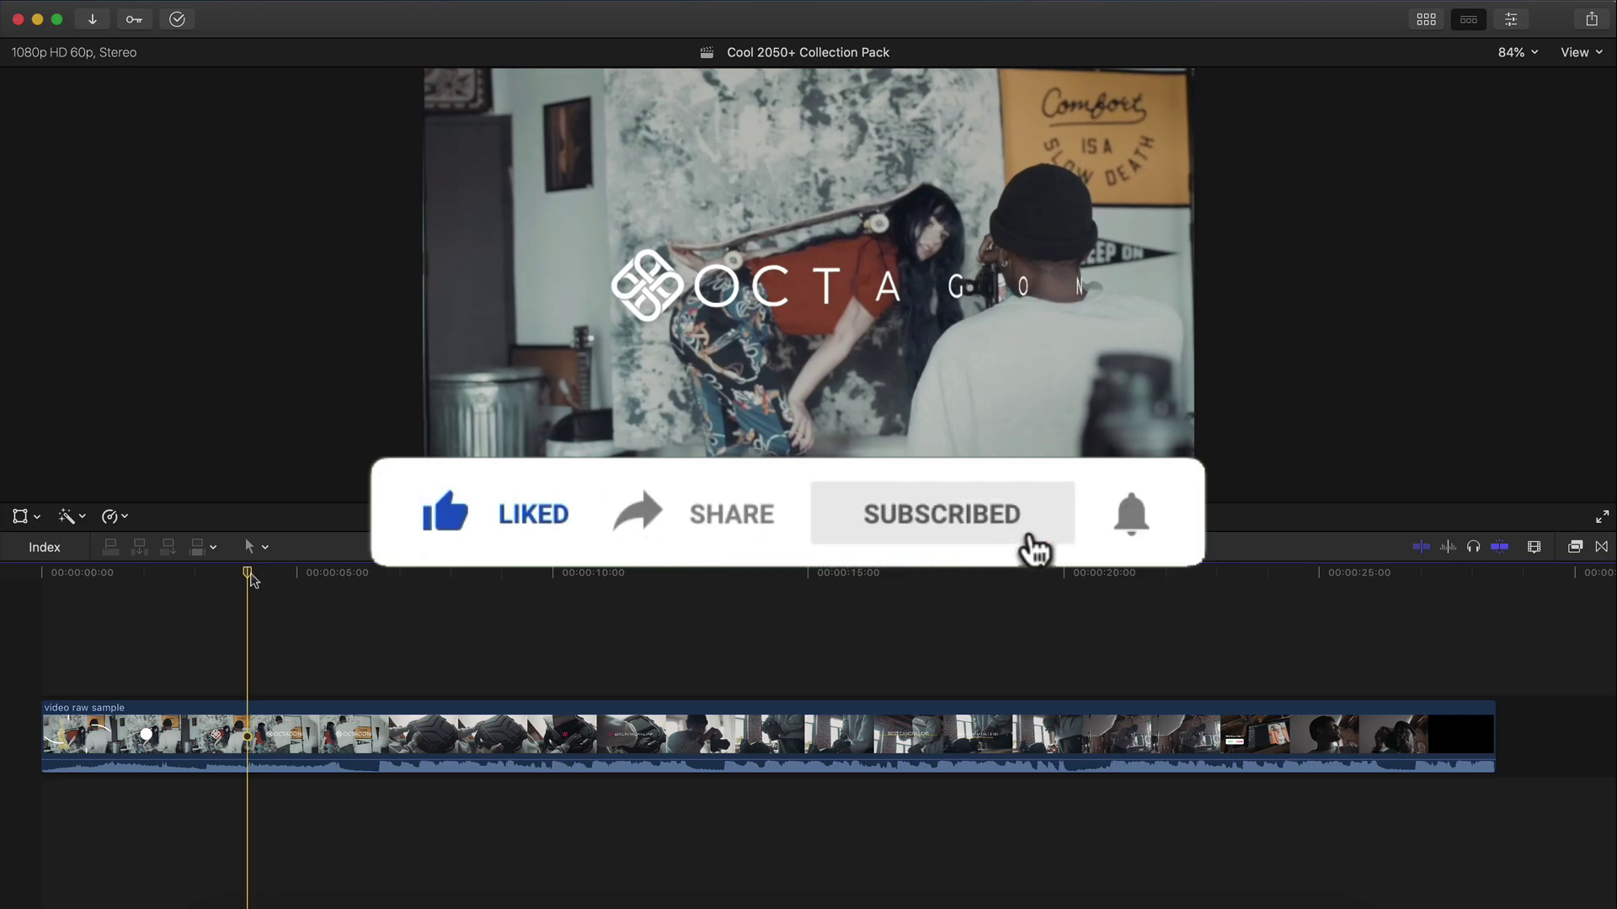
Step: Scrub through the first seconds of the video raw sample clip to examine the Octagon logo animation
{"action": "left_click_drag", "start_coordinate": [248, 575], "coordinate": [328, 580]}
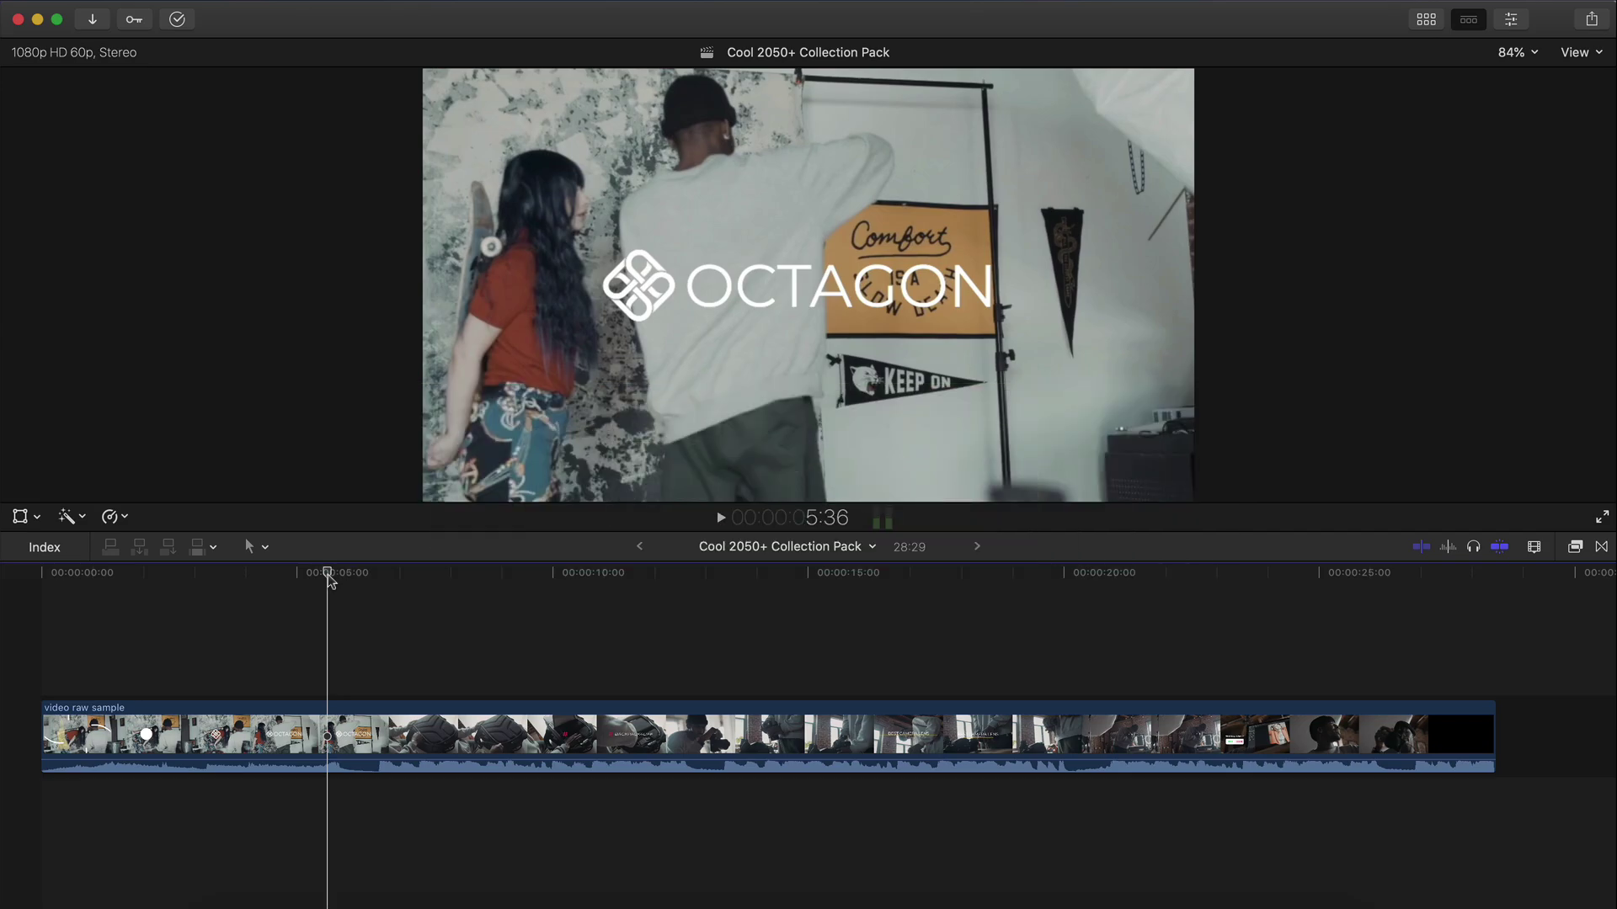
{"action": "left_click_drag", "start_coordinate": [331, 581], "coordinate": [294, 586]}
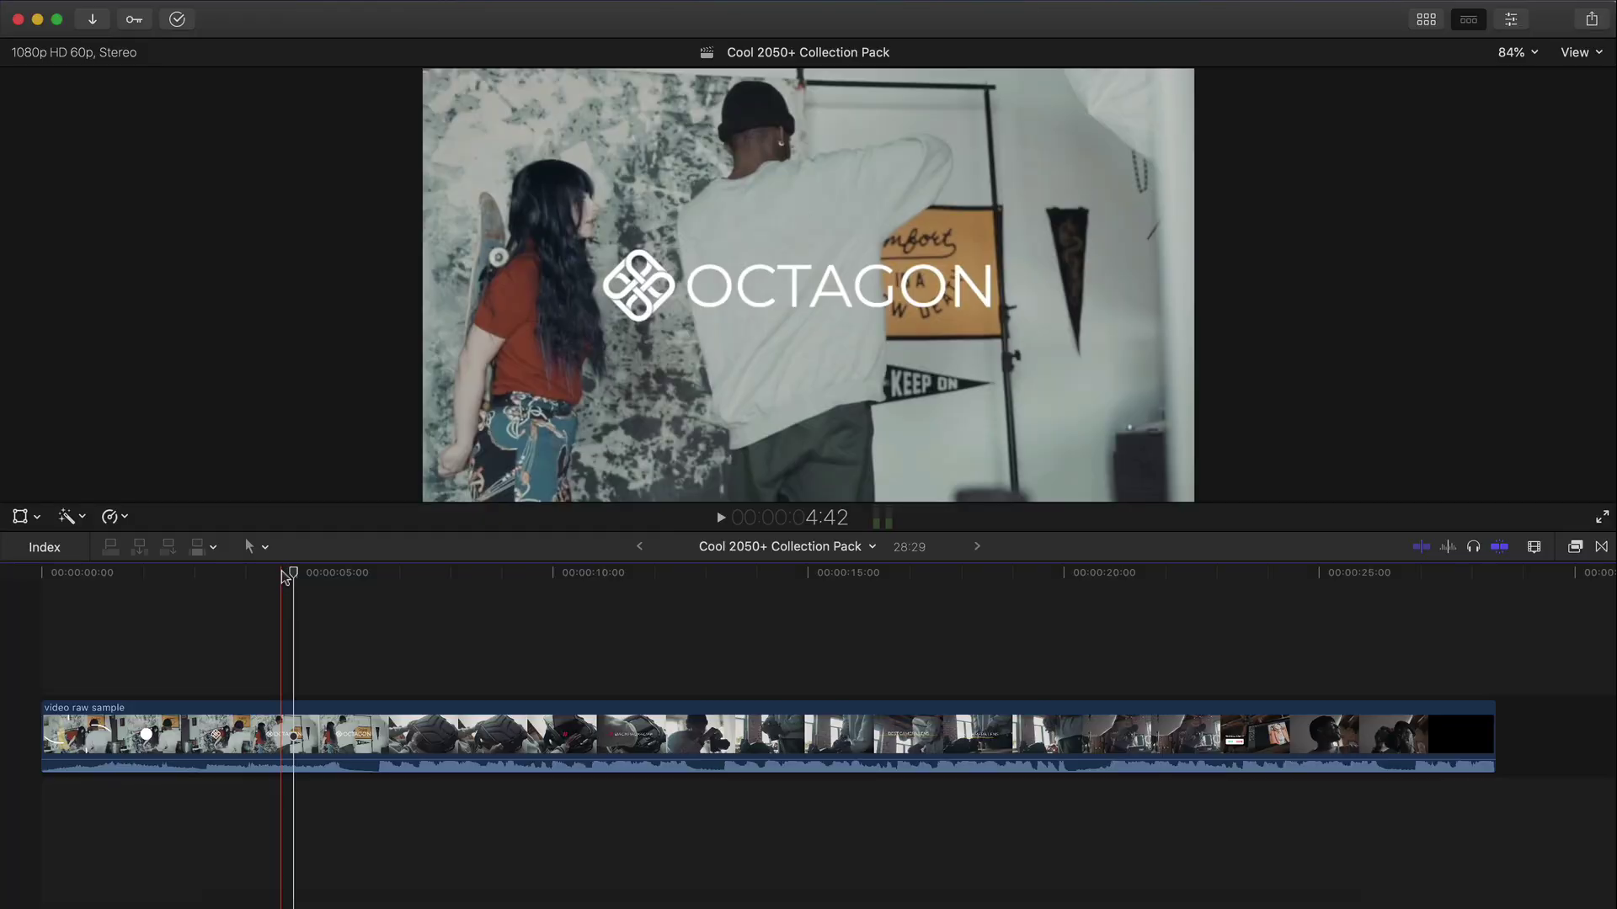
{"action": "left_click_drag", "start_coordinate": [289, 572], "coordinate": [214, 603]}
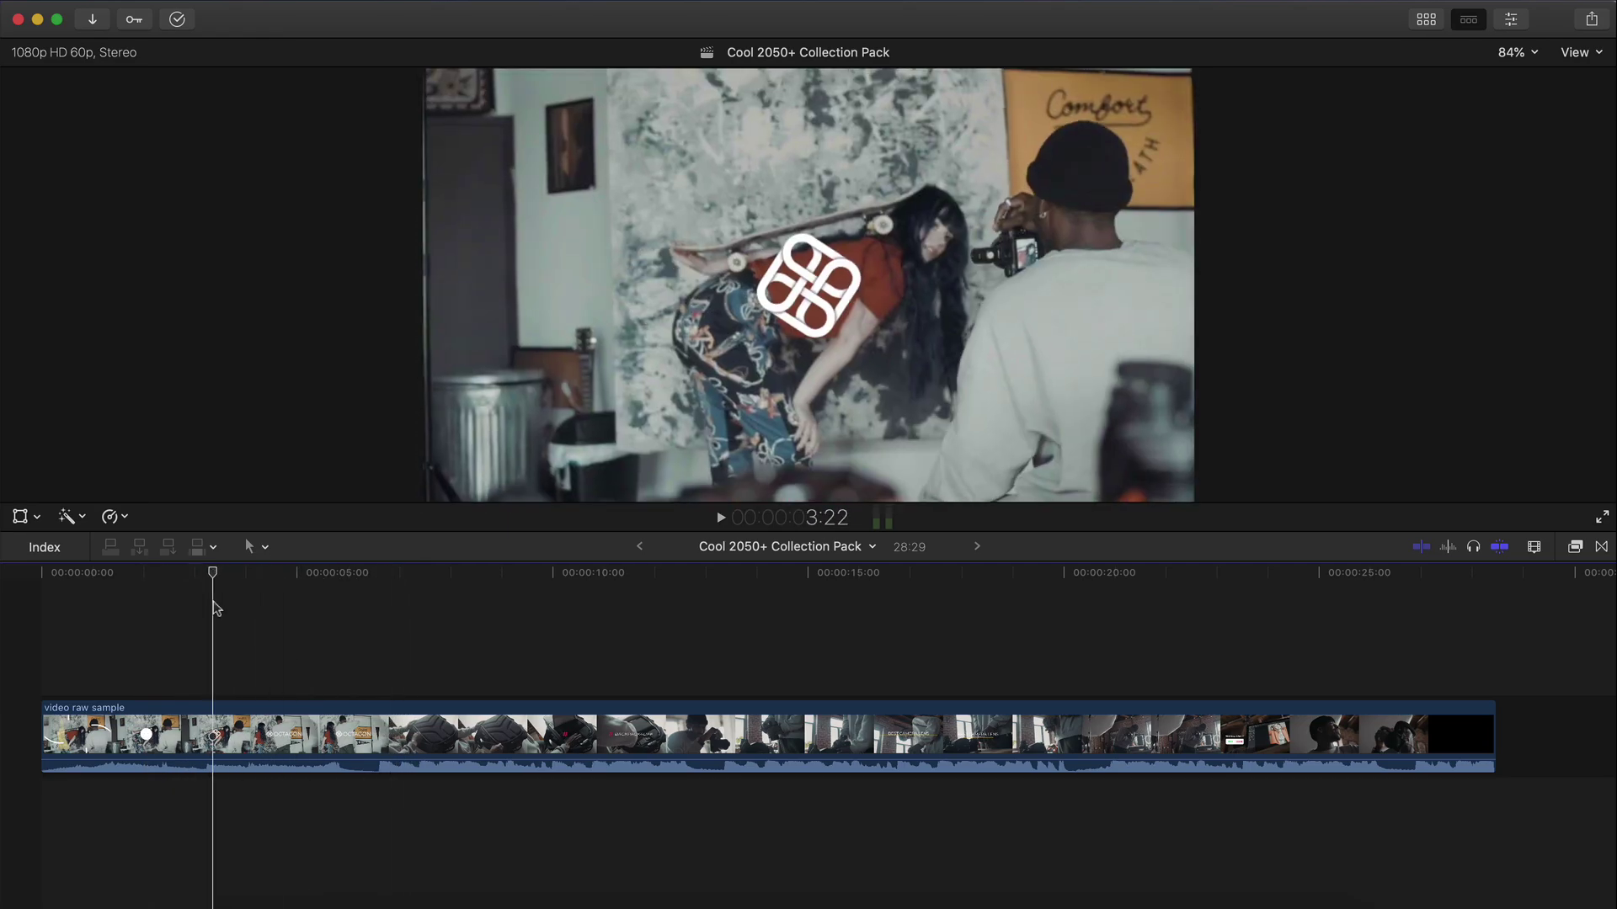
{"action": "left_click", "coordinate": [270, 577]}
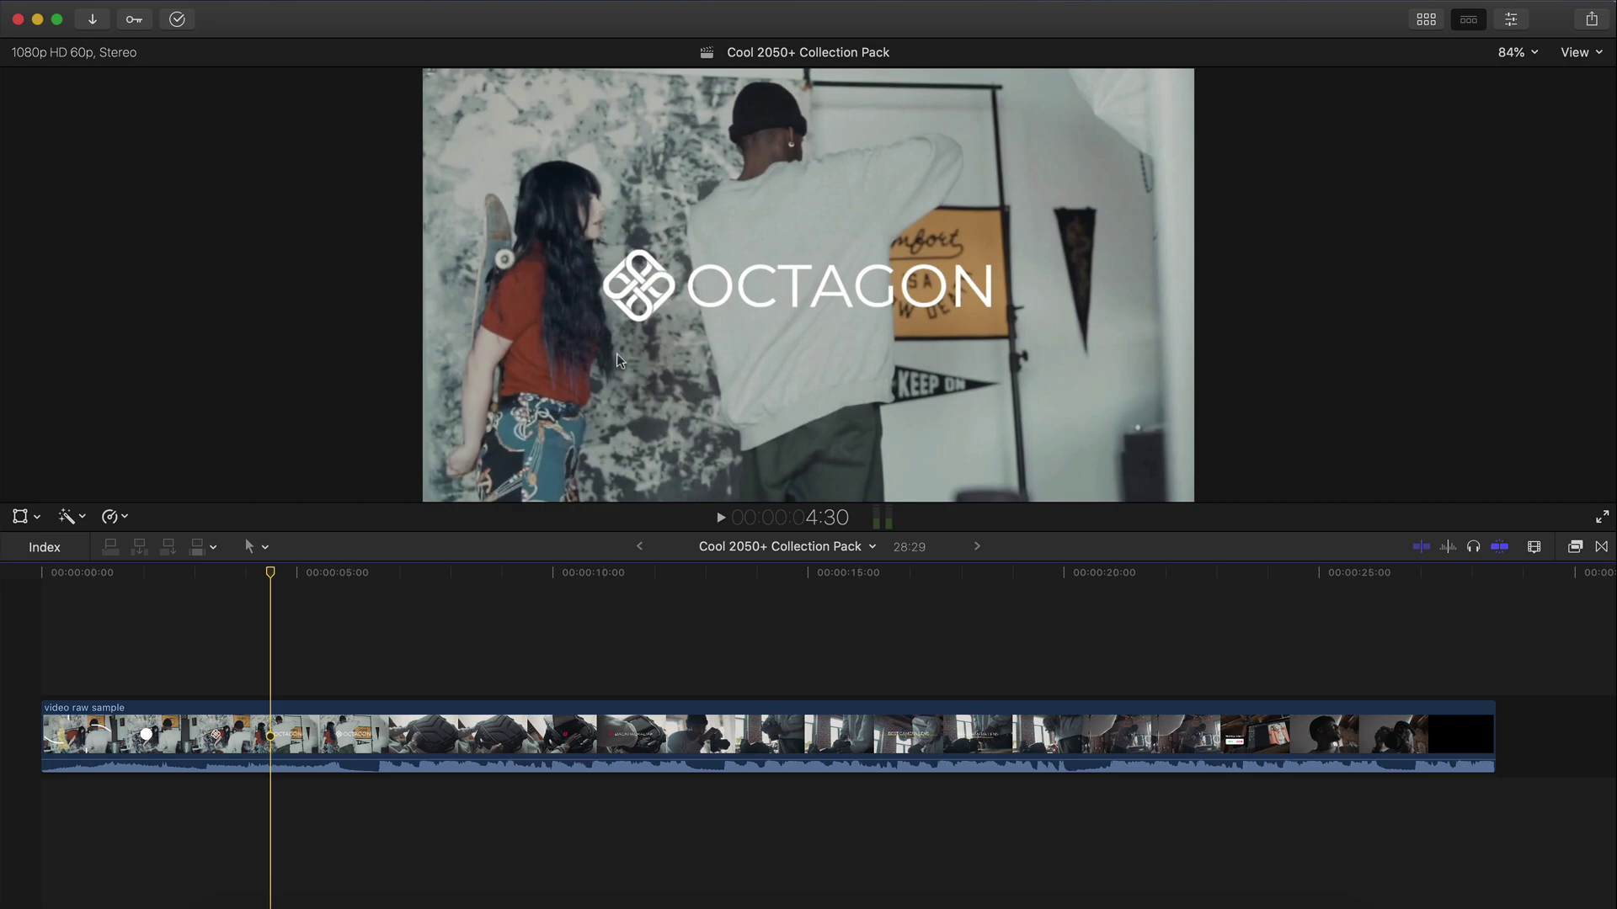
{"action": "left_click_drag", "start_coordinate": [275, 576], "coordinate": [283, 578]}
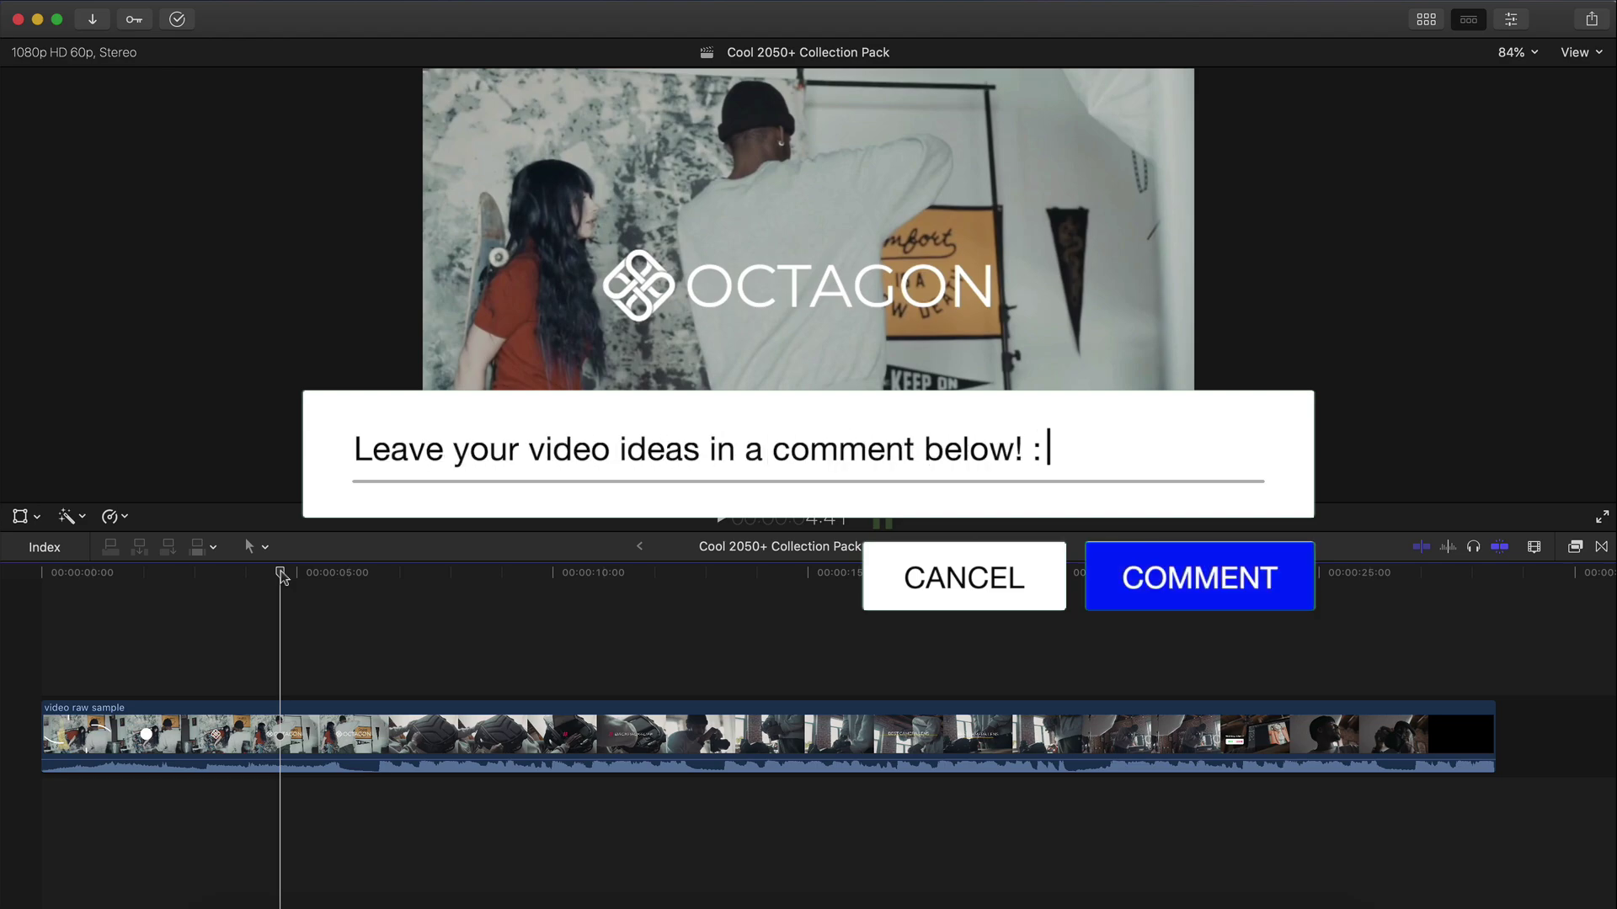
{"action": "left_click_drag", "start_coordinate": [283, 577], "coordinate": [286, 578]}
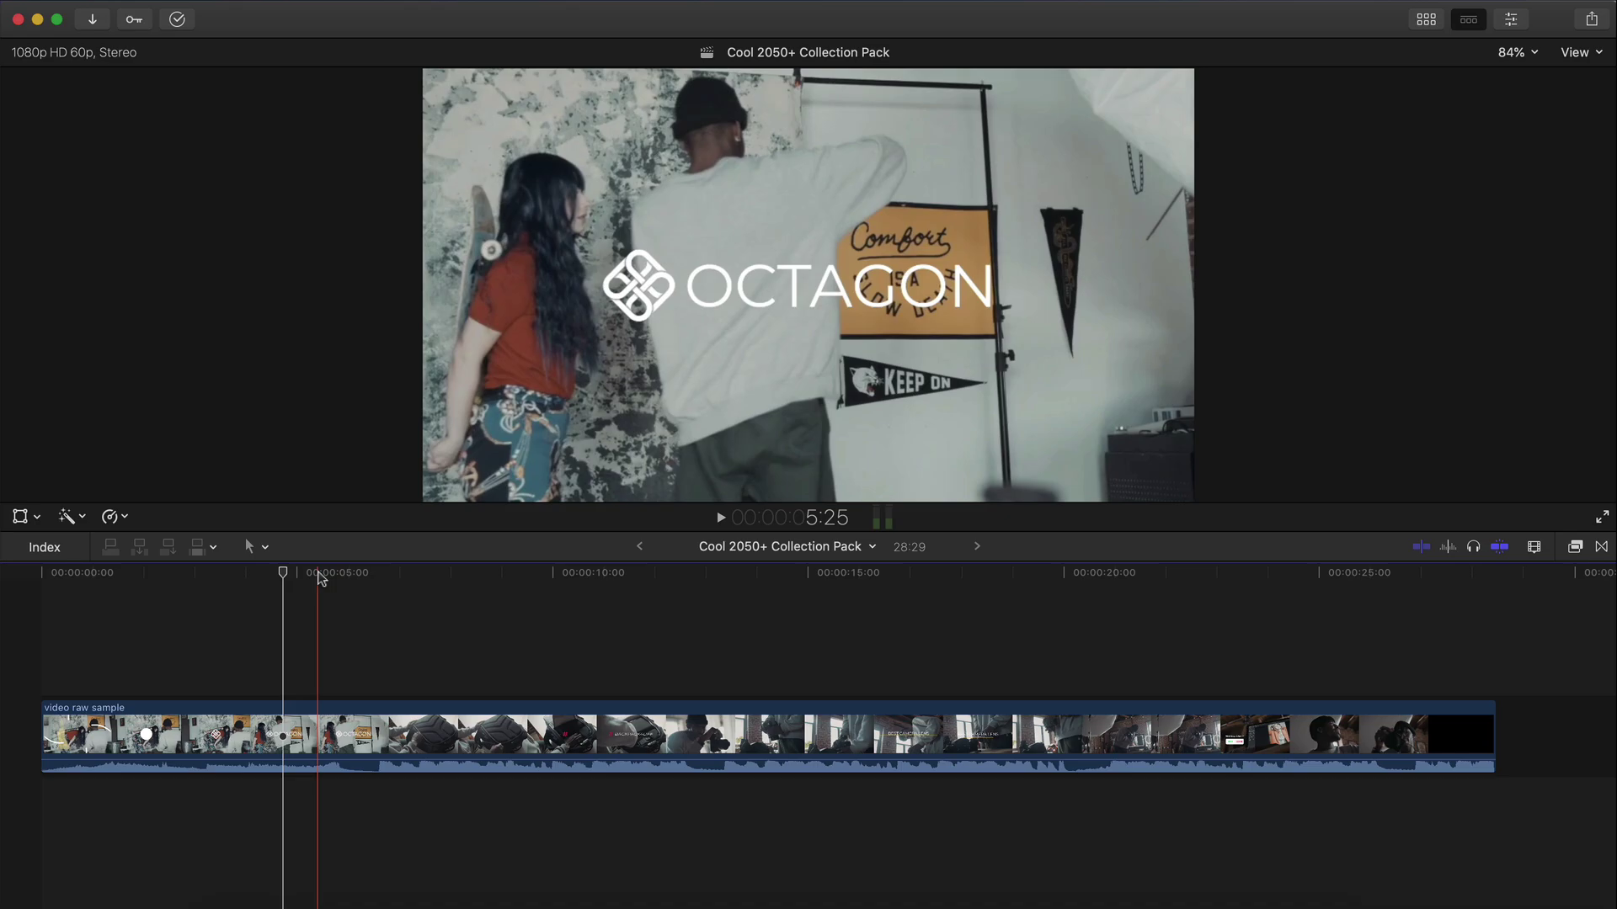
{"action": "left_click_drag", "start_coordinate": [318, 572], "coordinate": [267, 595]}
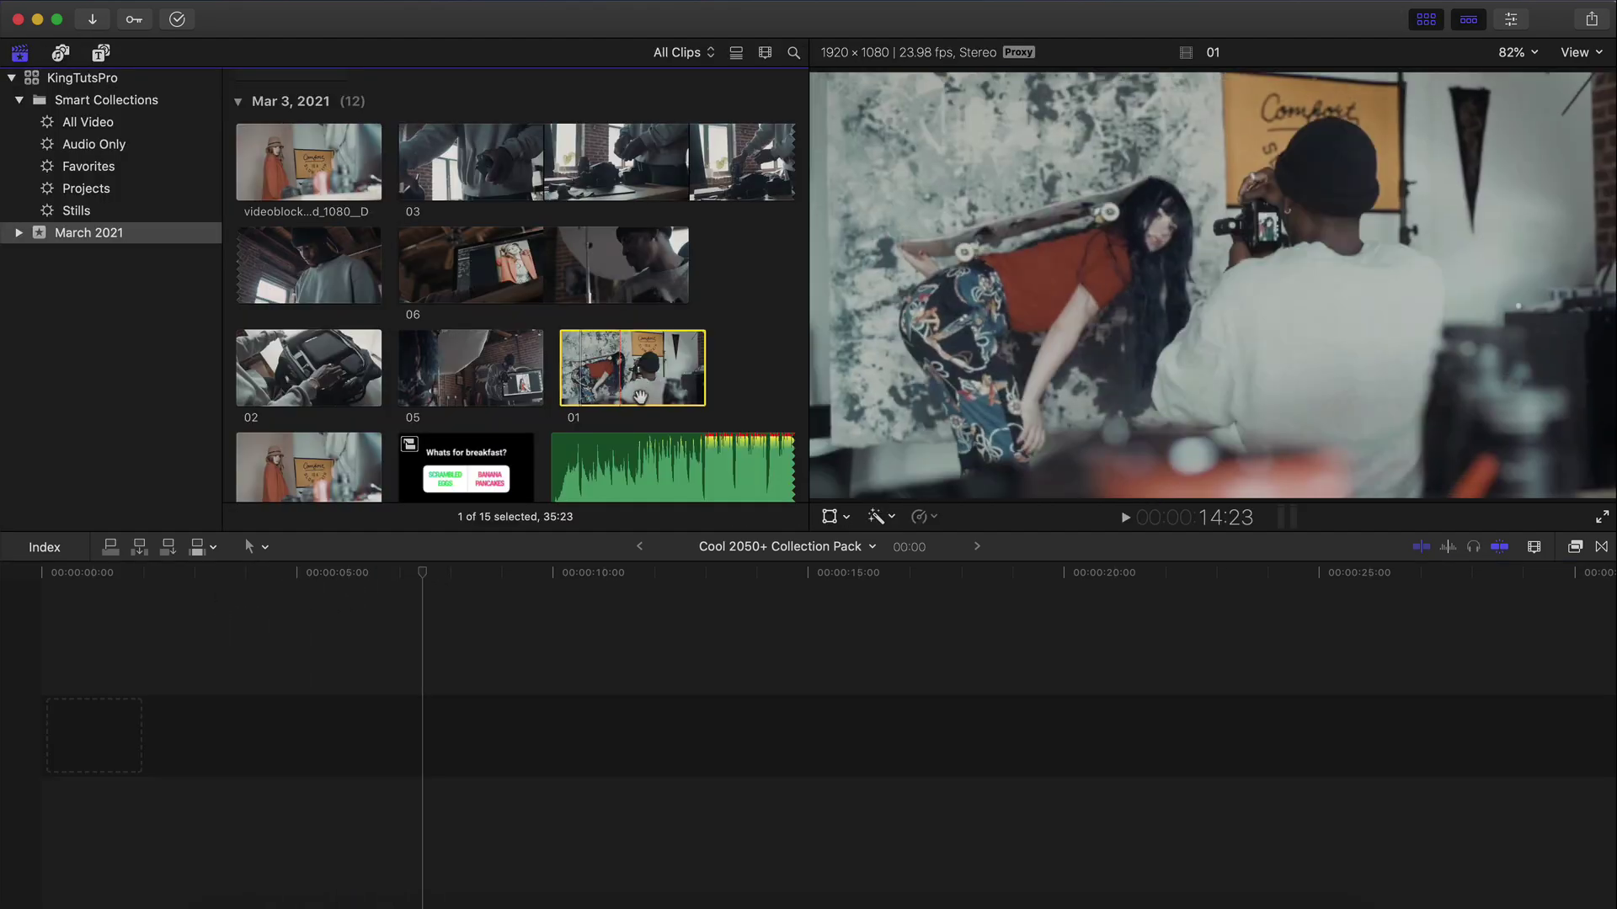
Step: Add the ES_Ganja - Ooyy music to the empty timeline and audition it to find where the beat kicks in
{"action": "left_click_drag", "start_coordinate": [627, 456], "coordinate": [160, 749]}
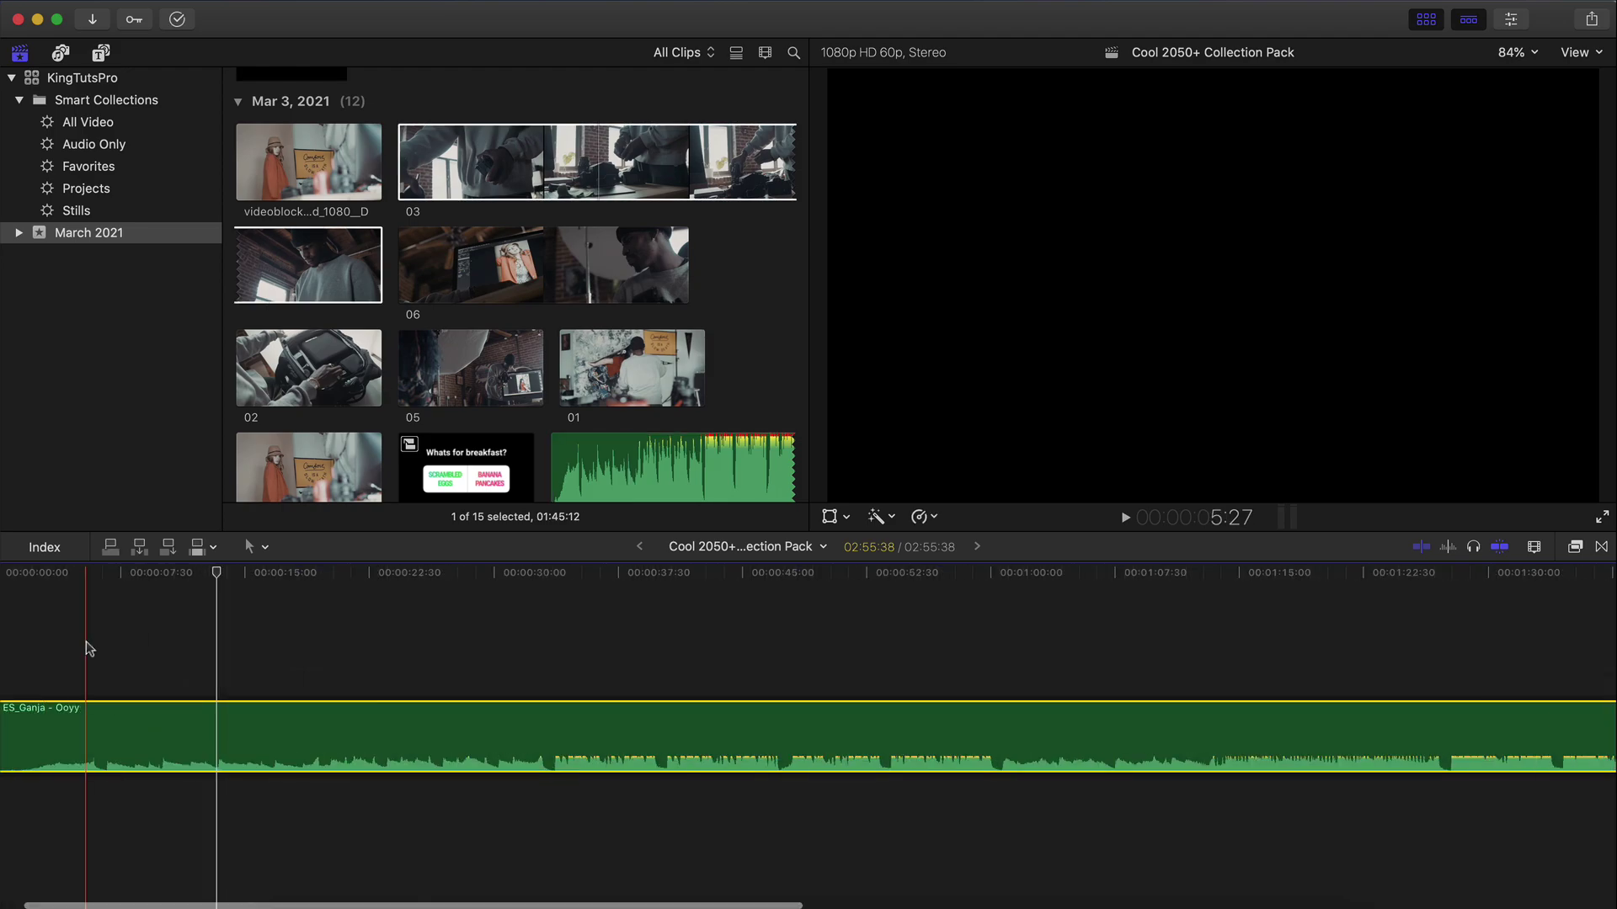
{"action": "scroll", "coordinate": [88, 650], "scroll_direction": "left", "scroll_amount": 1}
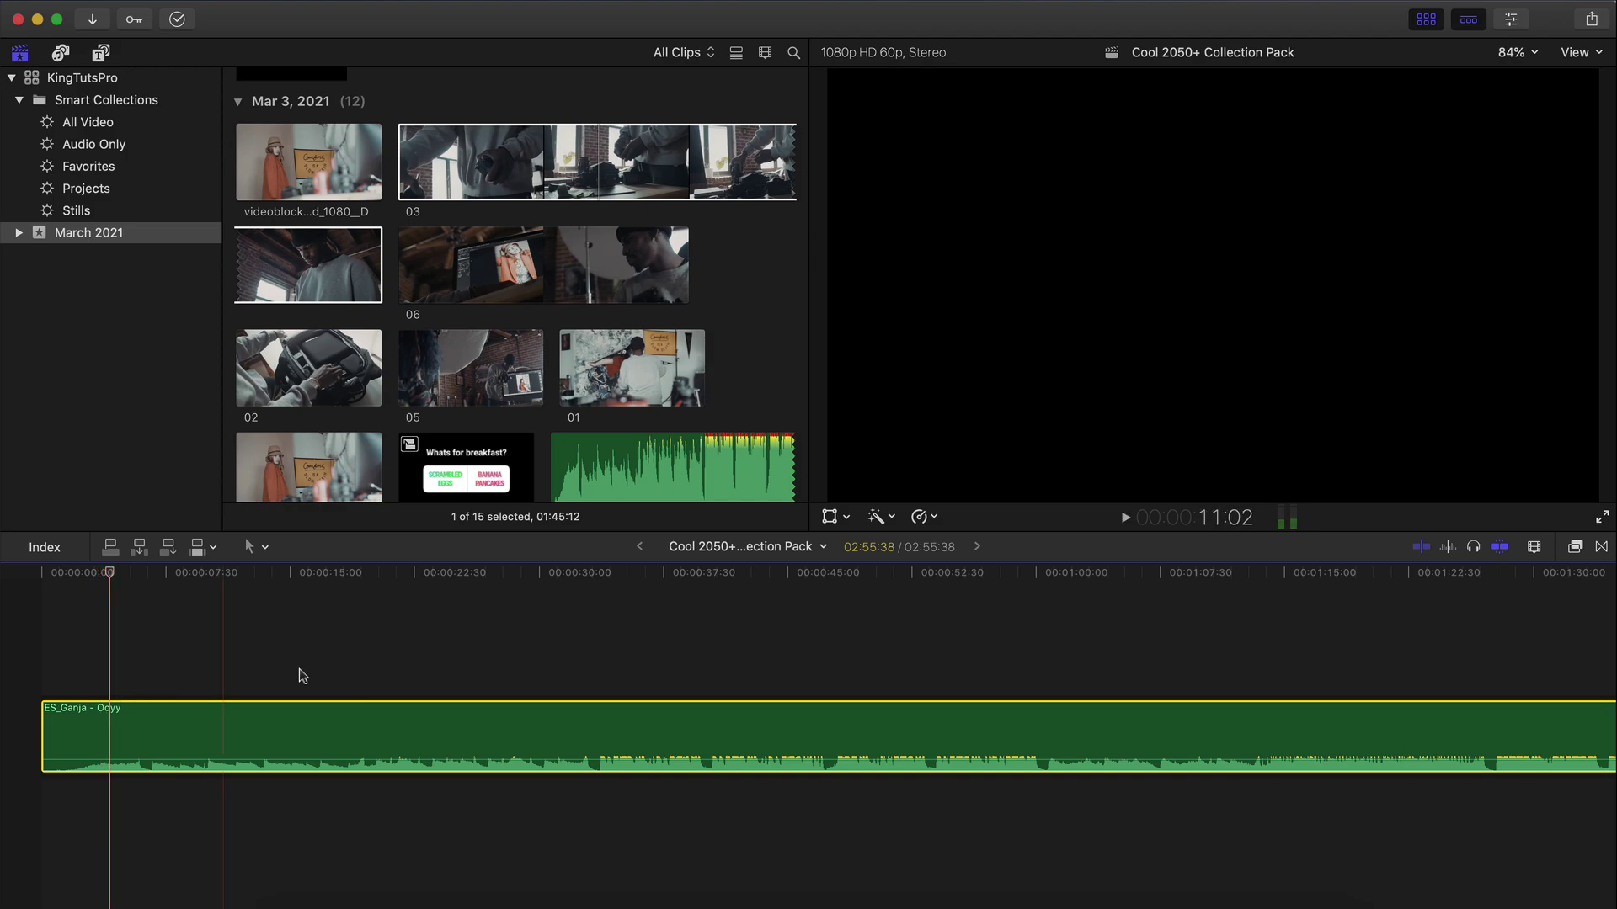
{"action": "key", "text": "space"}
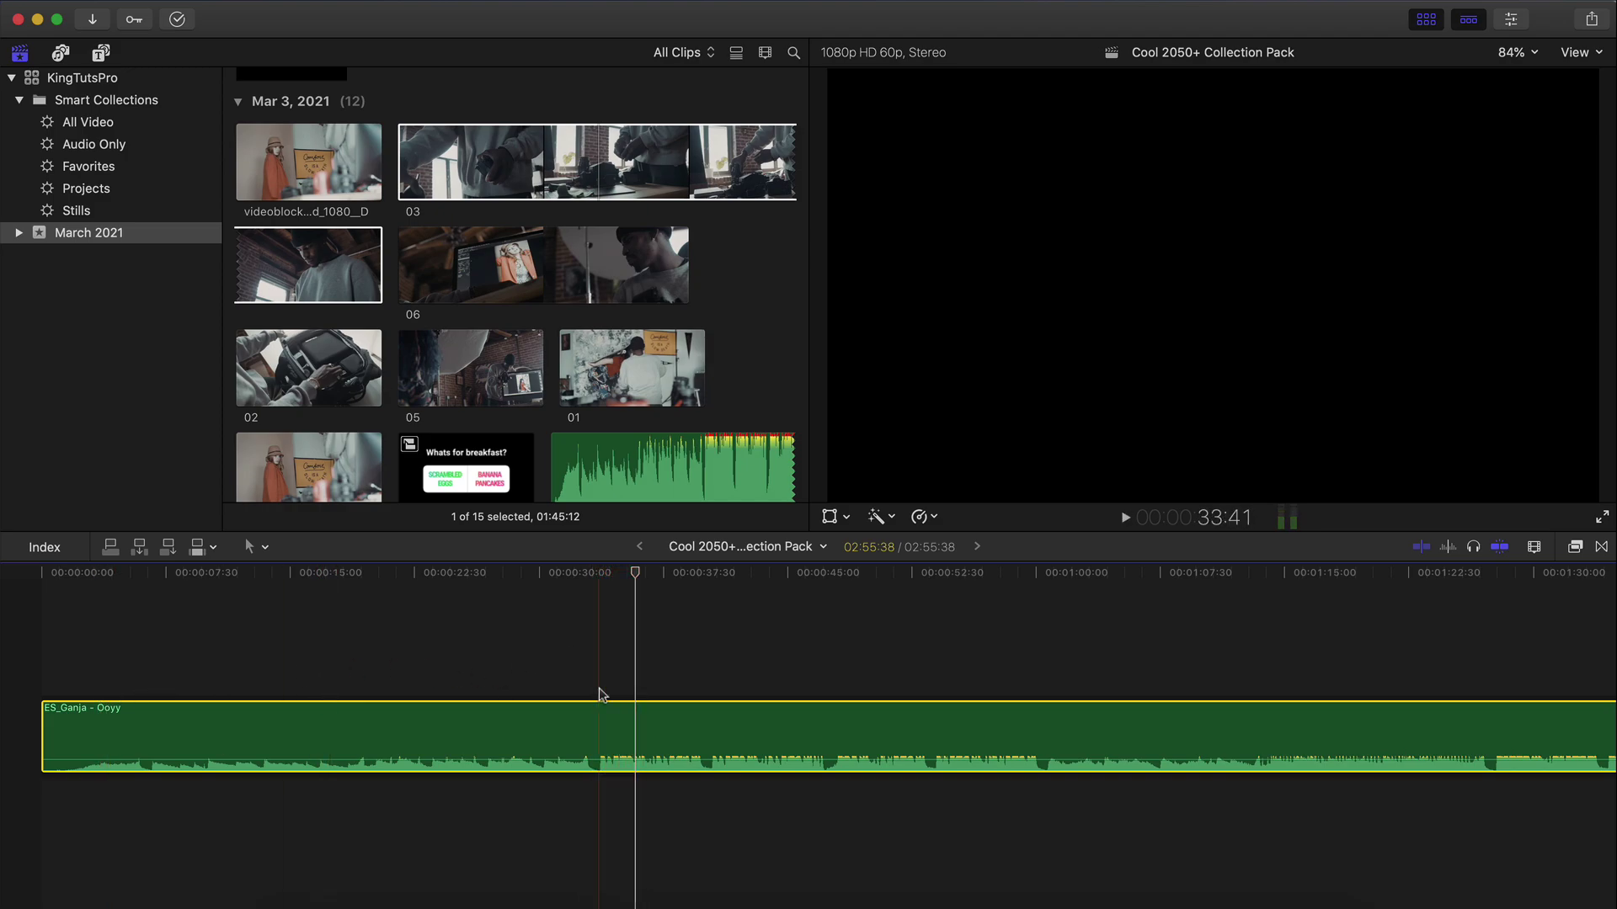
{"action": "left_click_drag", "start_coordinate": [594, 576], "coordinate": [556, 584]}
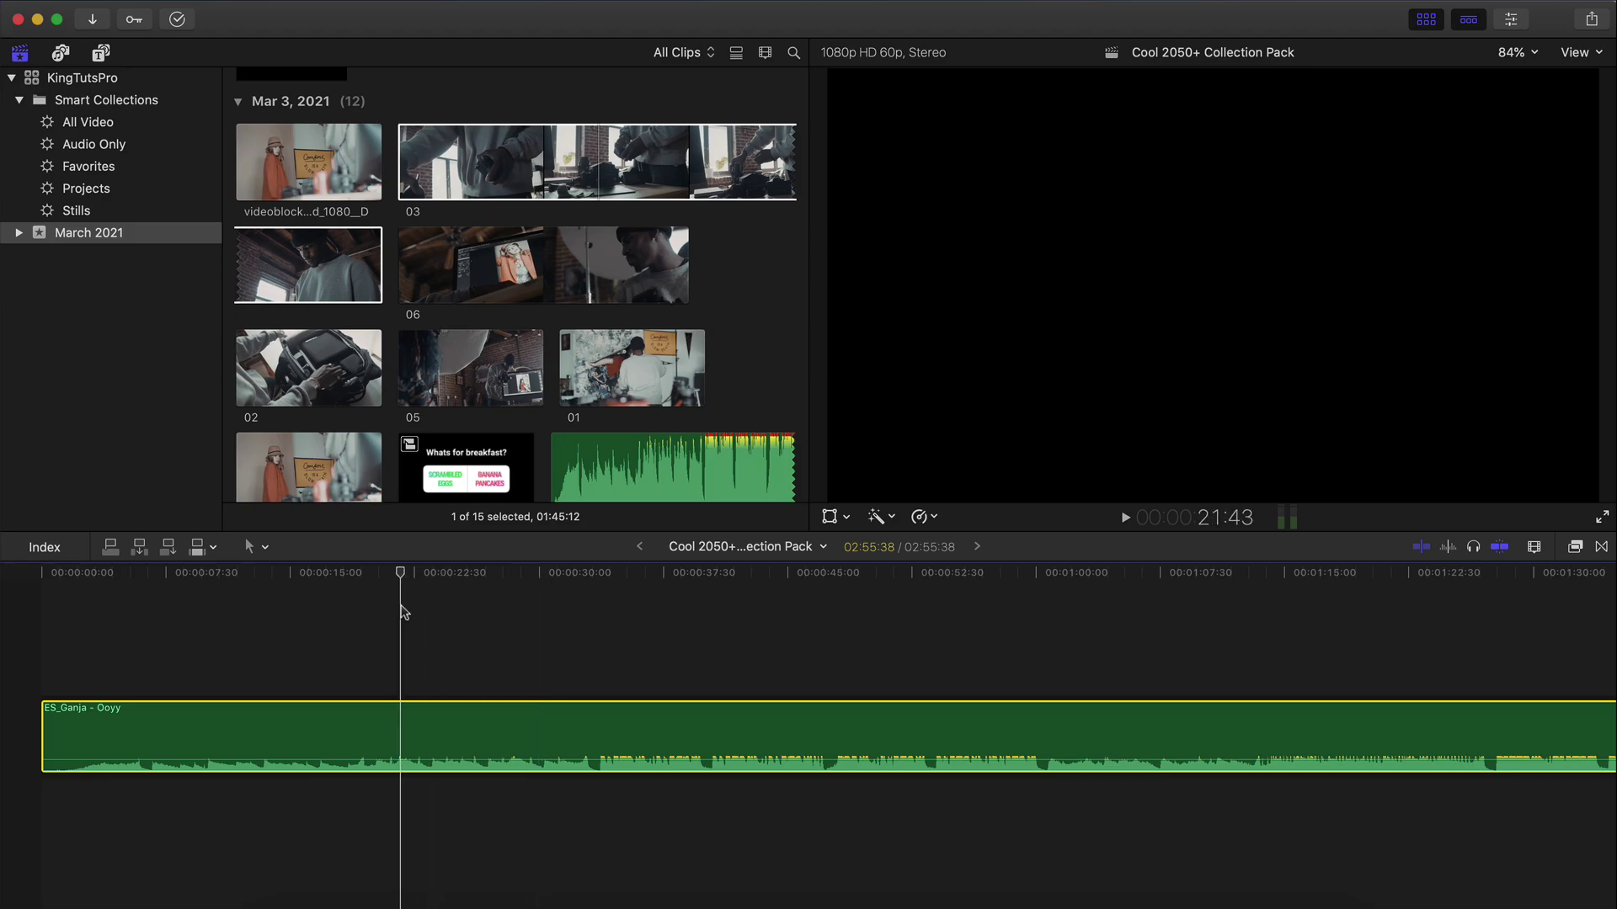
{"action": "left_click", "coordinate": [478, 295]}
{"action": "left_click", "coordinate": [440, 358]}
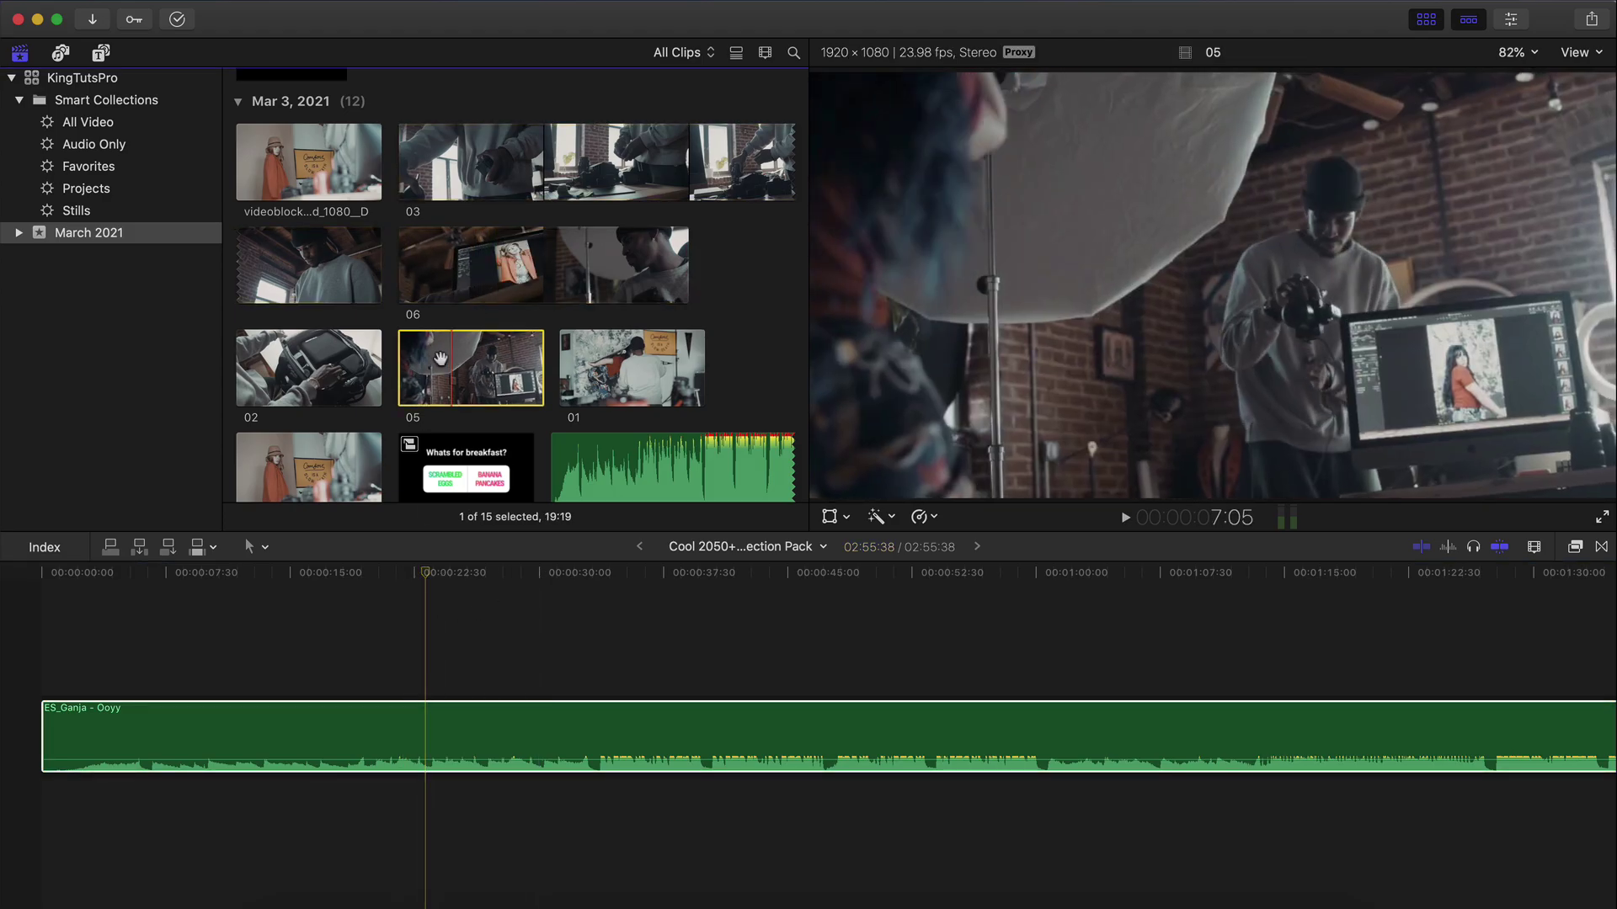
Step: Trim the quiet opening off the ES_Ganja - Ooyy track so it starts just before the beat, leaving about 02:27:06
{"action": "left_click_drag", "start_coordinate": [50, 721], "coordinate": [570, 722]}
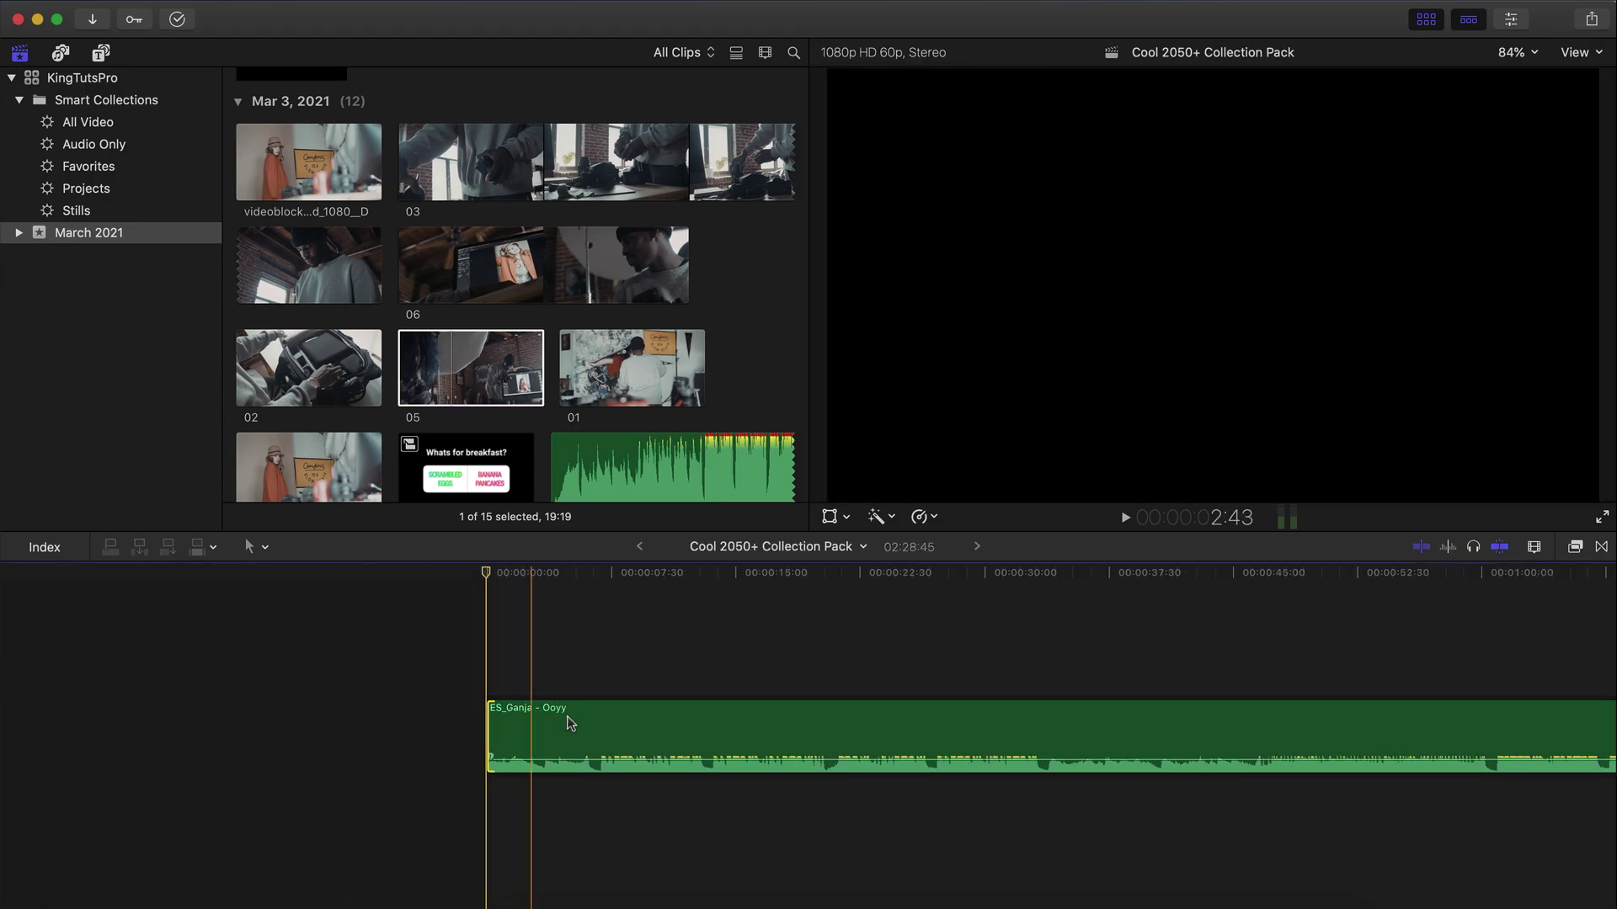
{"action": "scroll", "coordinate": [505, 712], "scroll_direction": "right", "scroll_amount": 3}
{"action": "key", "text": "space"}
{"action": "left_click_drag", "start_coordinate": [367, 712], "coordinate": [395, 710]}
{"action": "key", "text": "space"}
{"action": "scroll", "coordinate": [395, 655], "scroll_direction": "right", "scroll_amount": 3}
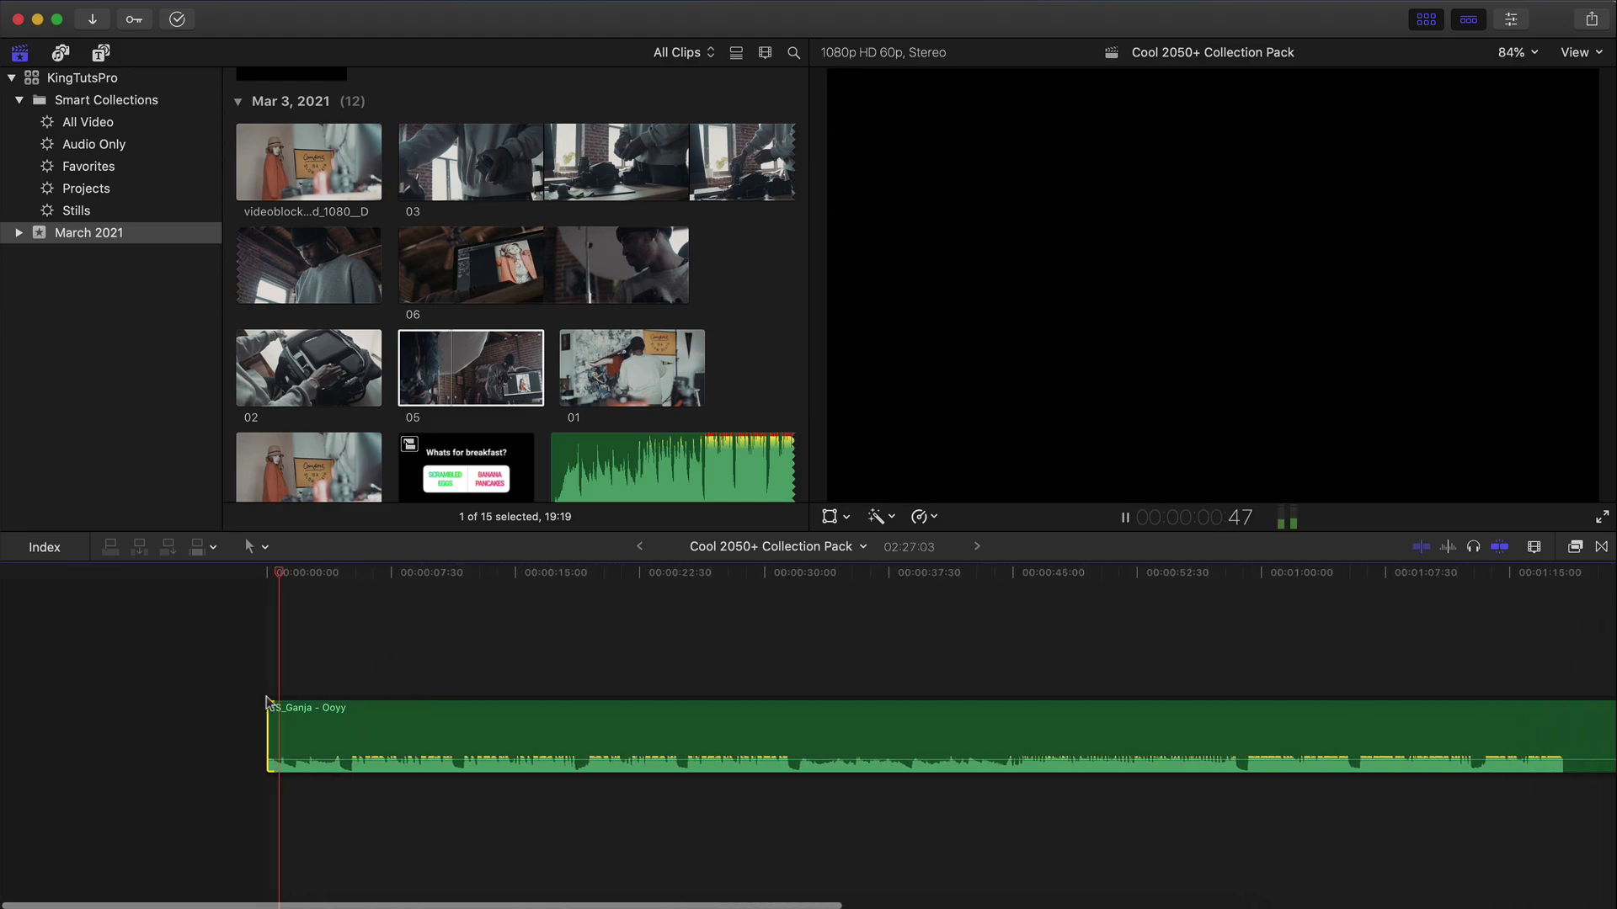
{"action": "key", "text": "super+equal"}
{"action": "left_click_drag", "start_coordinate": [46, 724], "coordinate": [42, 724]}
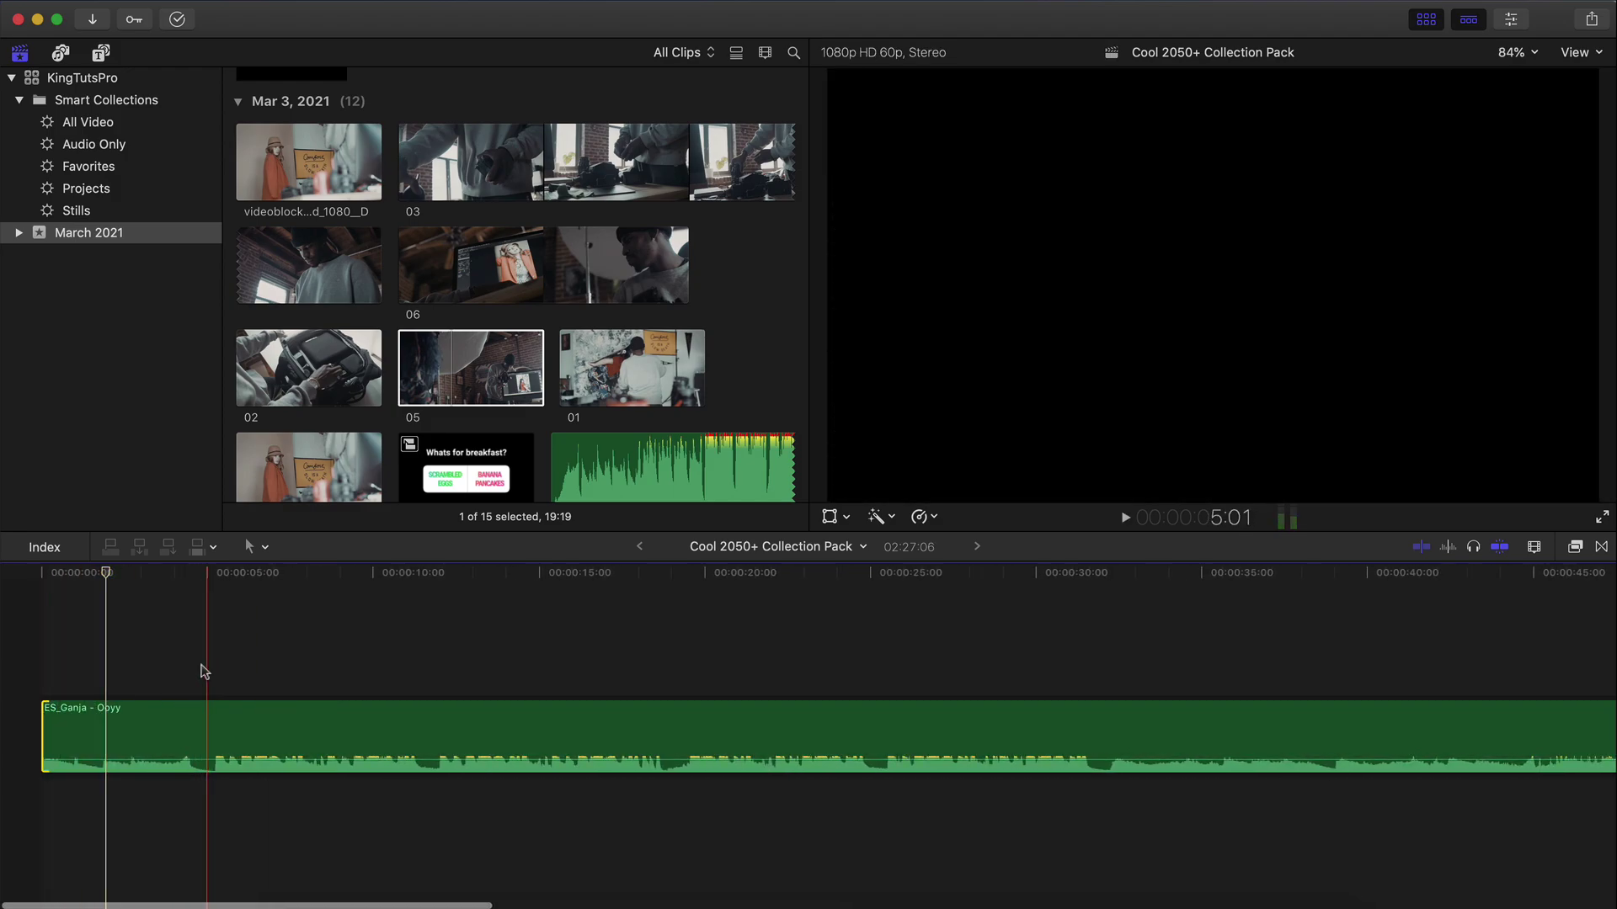
Step: Connect clip 01 above the music at the very start of the timeline and skim through its first seconds
{"action": "left_click", "coordinate": [142, 580]}
{"action": "scroll", "coordinate": [650, 297], "scroll_direction": "down", "scroll_amount": 3}
{"action": "left_click_drag", "start_coordinate": [631, 271], "coordinate": [34, 657]}
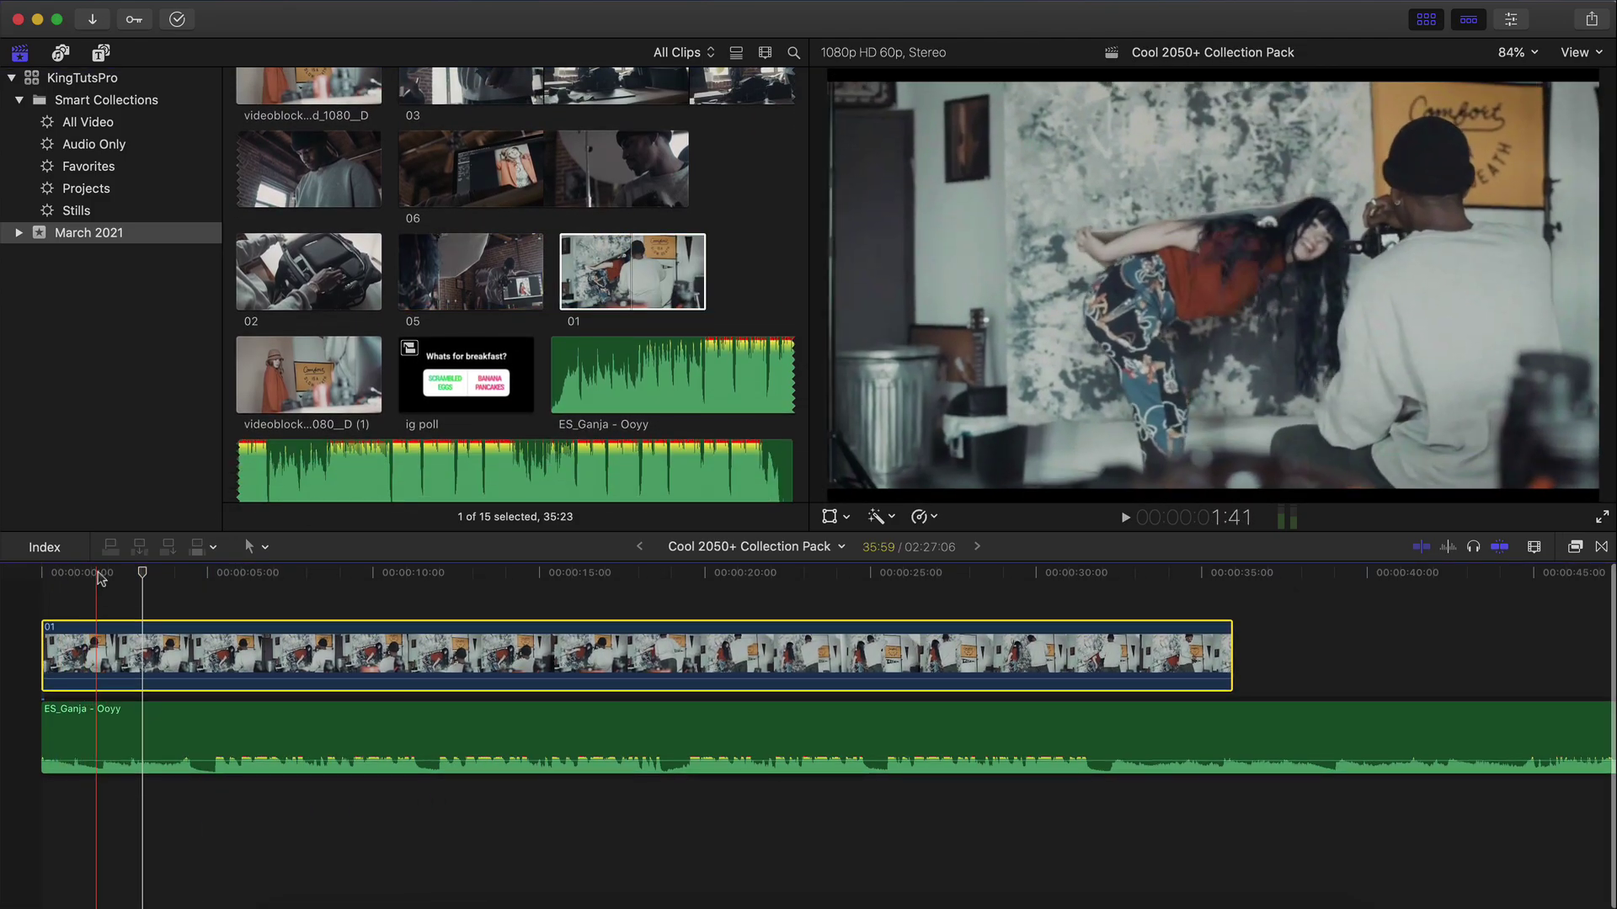
{"action": "left_click", "coordinate": [57, 575]}
{"action": "left_click_drag", "start_coordinate": [57, 575], "coordinate": [209, 574]}
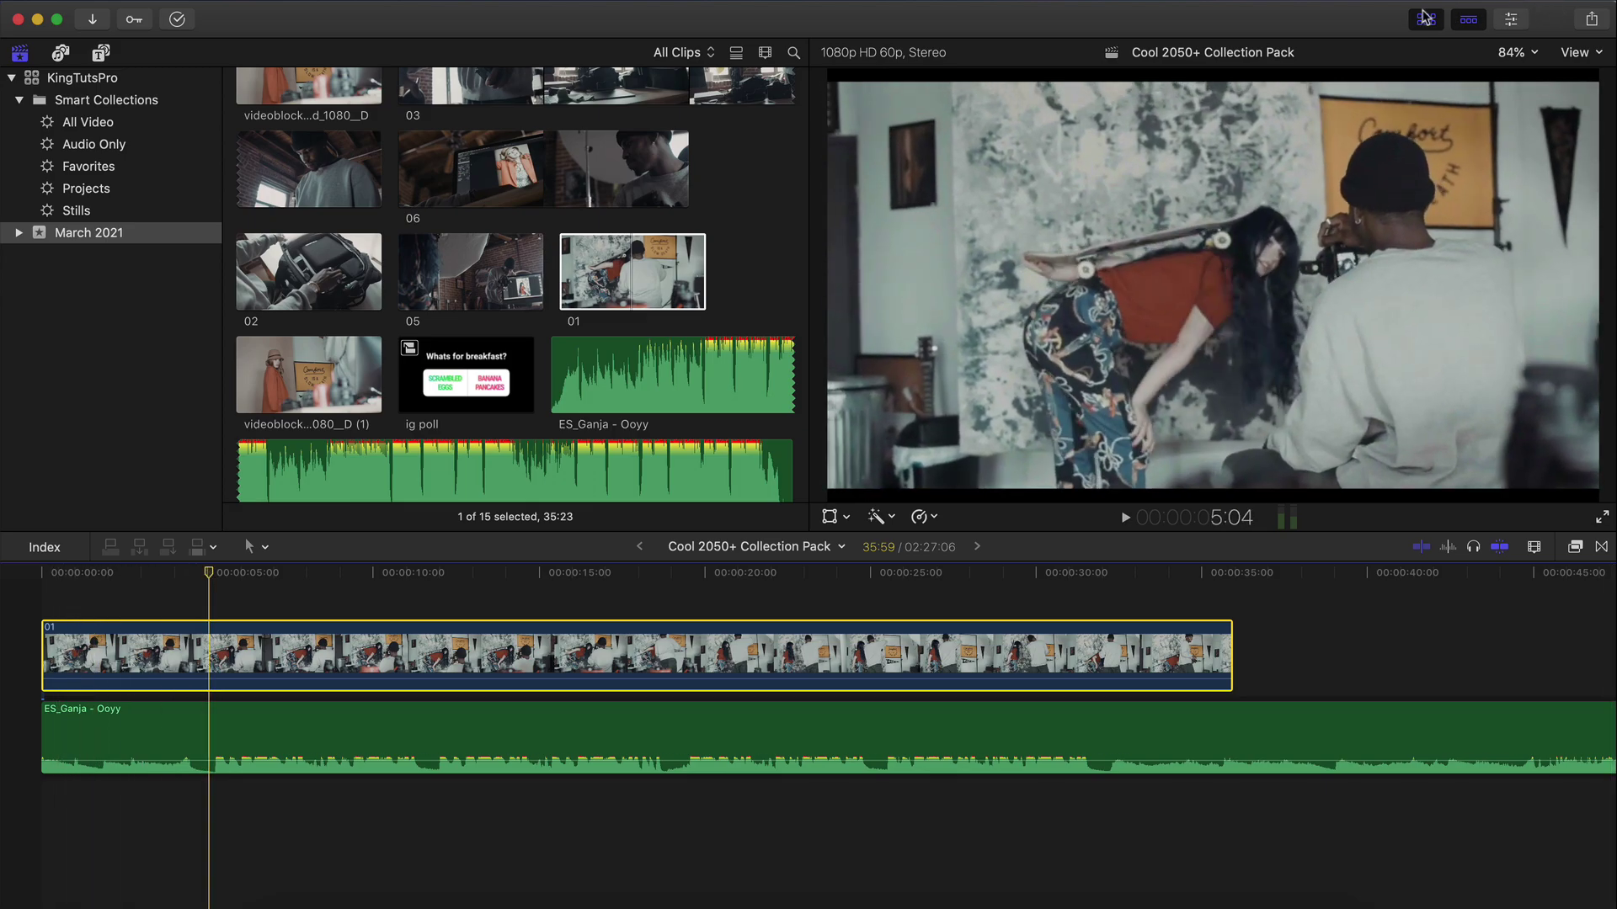
Step: Connect clips 02 and 03 above the music, one directly after the other behind clip 01
{"action": "left_click", "coordinate": [1425, 19]}
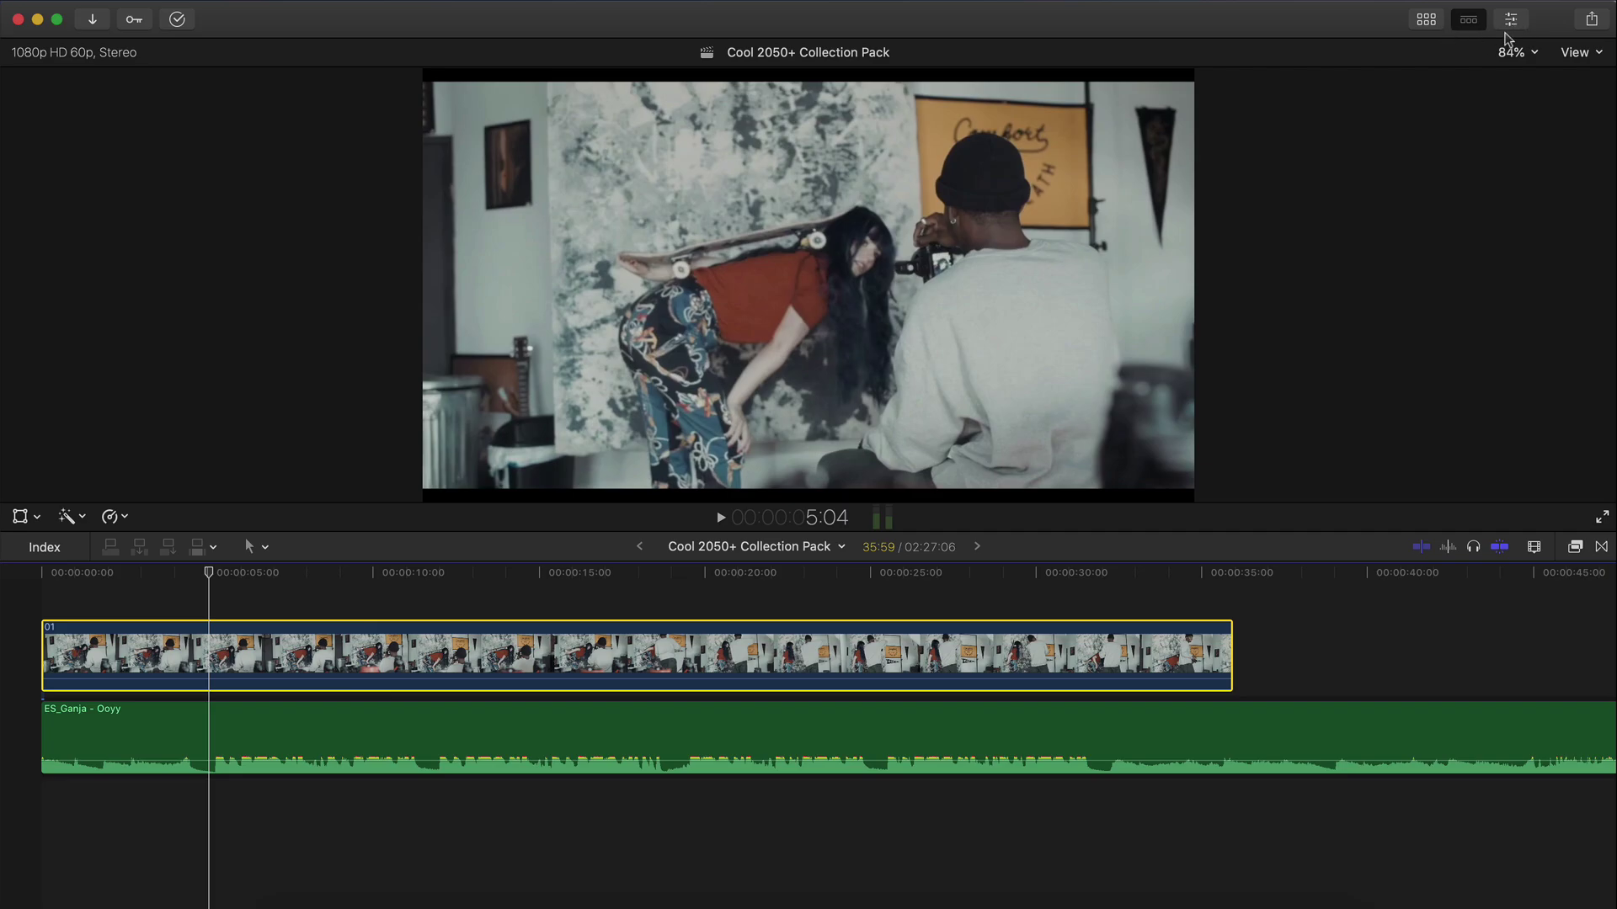
{"action": "left_click", "coordinate": [1426, 18]}
{"action": "scroll", "coordinate": [486, 421], "scroll_direction": "up", "scroll_amount": 10}
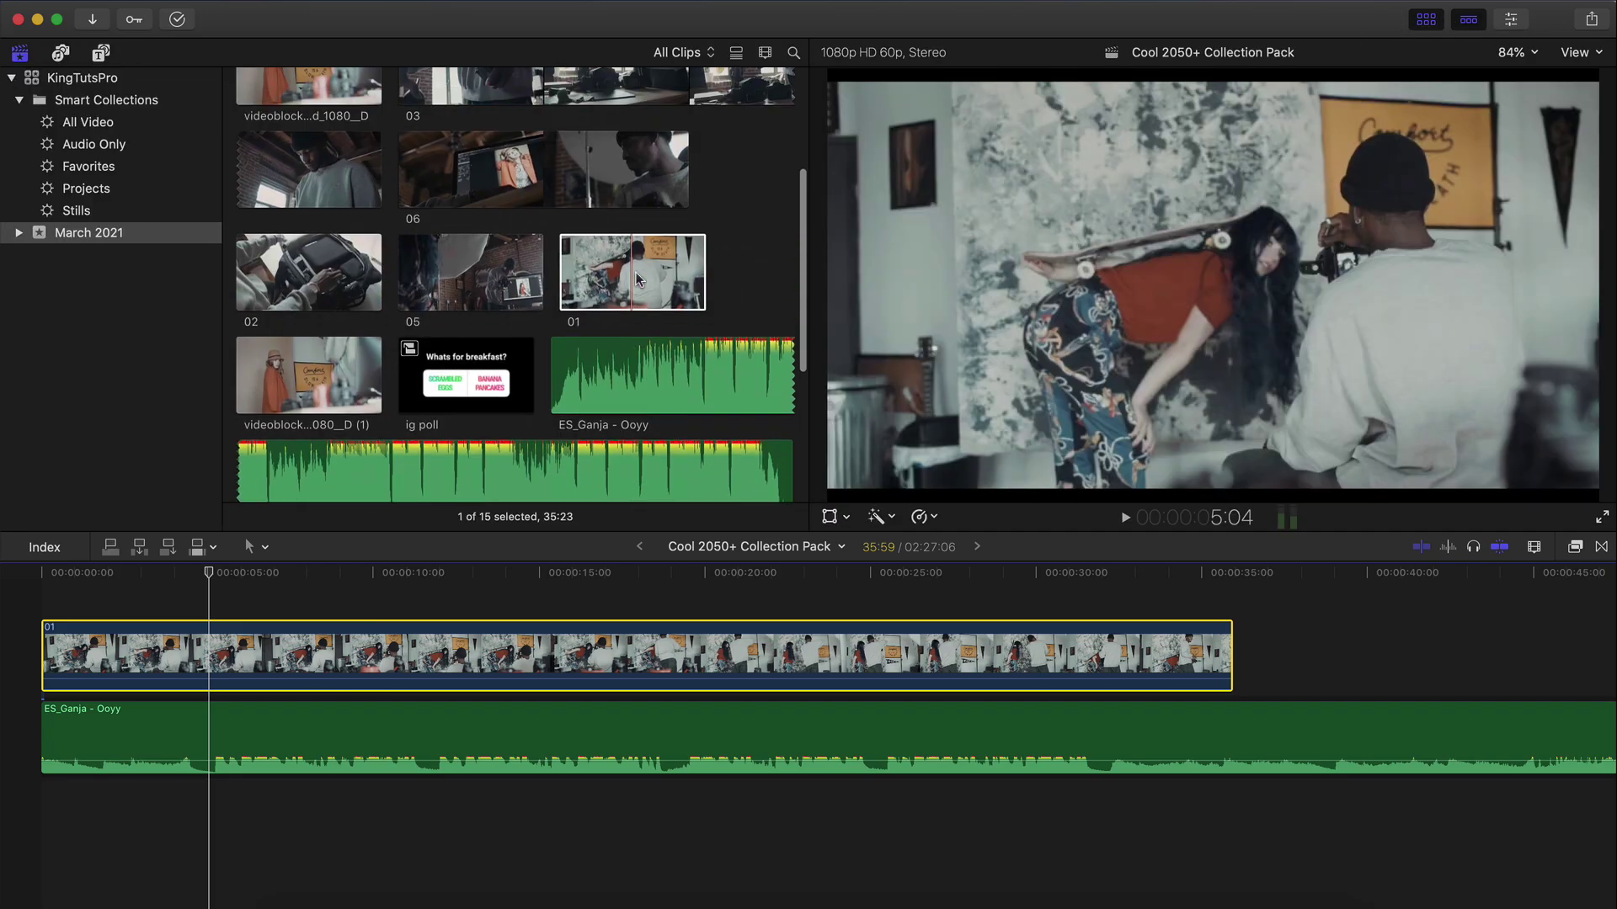
{"action": "key", "text": "shift+z"}
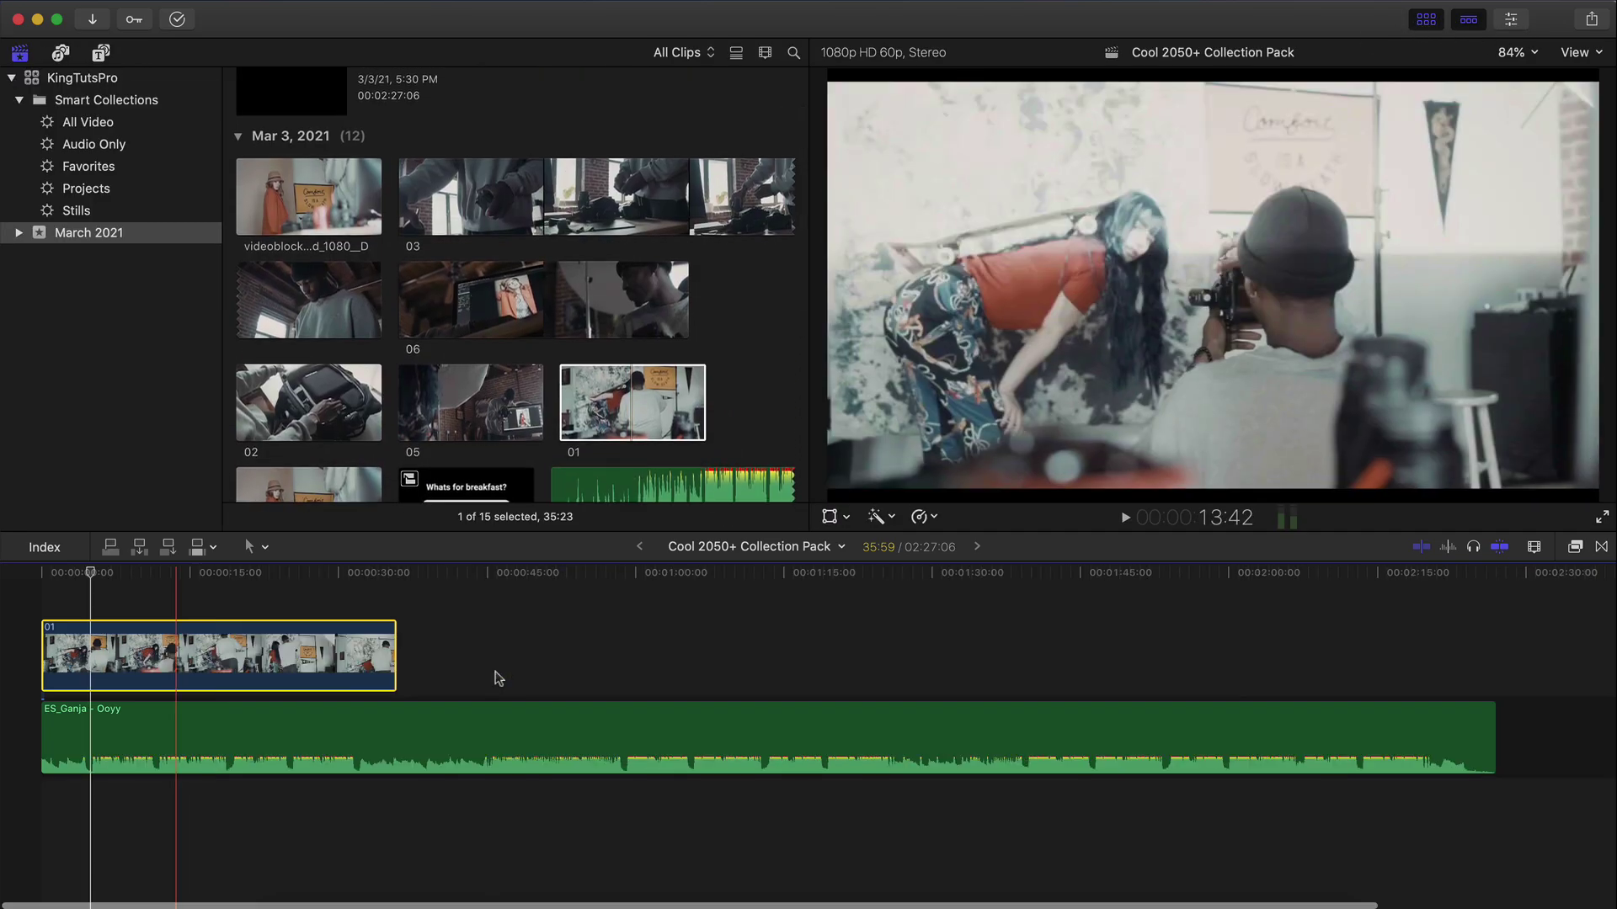
{"action": "left_click_drag", "start_coordinate": [287, 413], "coordinate": [451, 554]}
{"action": "left_click_drag", "start_coordinate": [472, 656], "coordinate": [436, 657]}
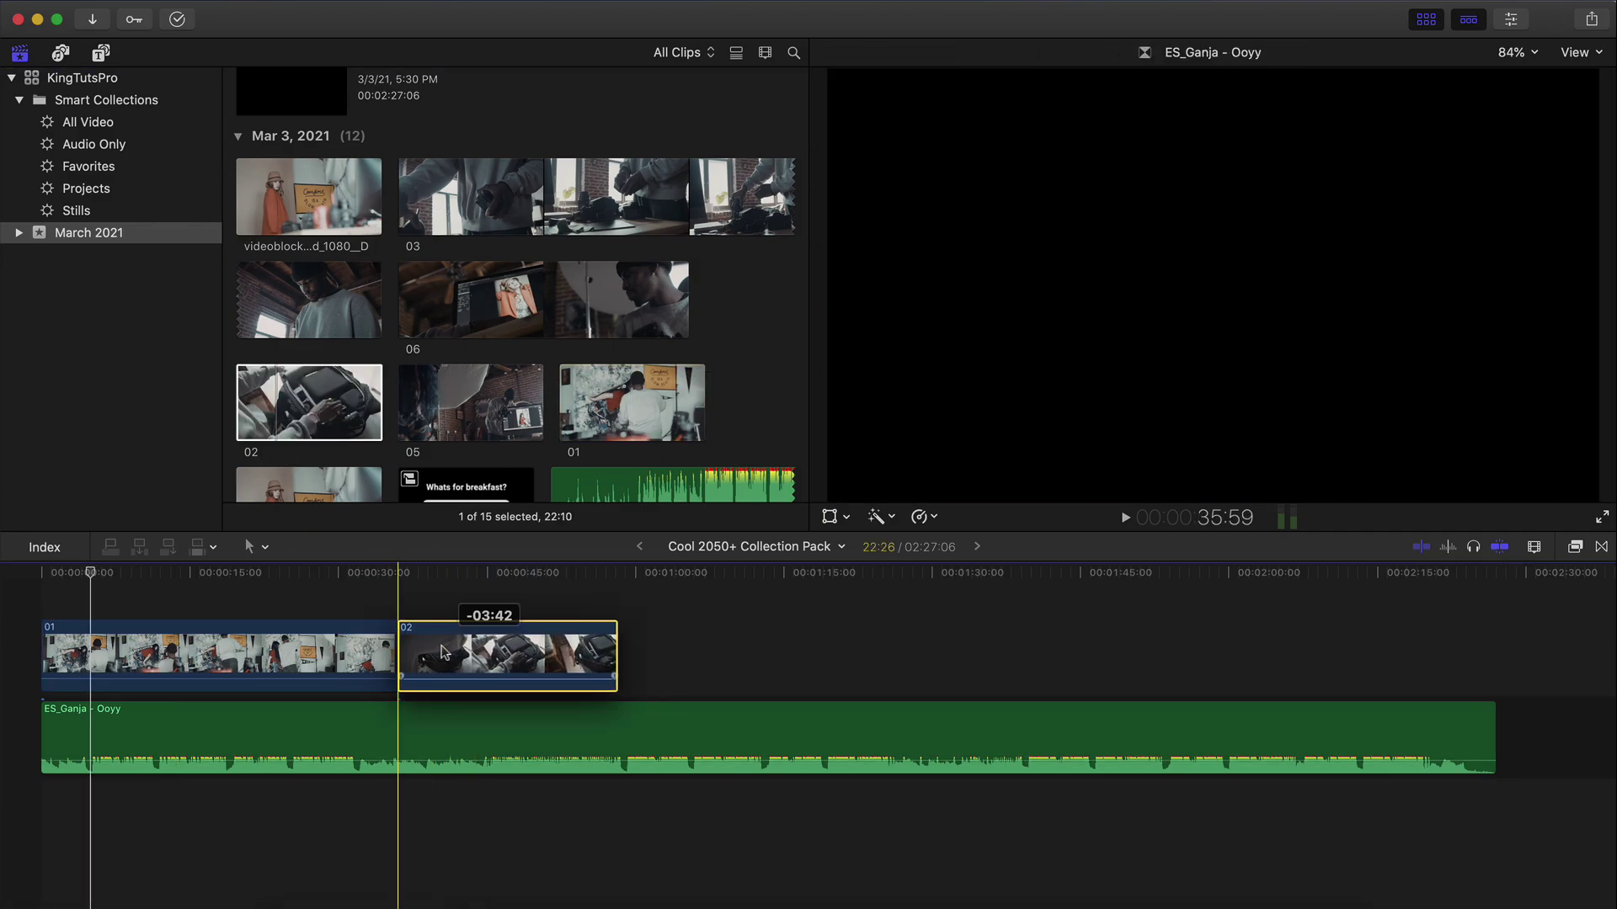
{"action": "left_click_drag", "start_coordinate": [523, 232], "coordinate": [636, 640]}
{"action": "scroll", "coordinate": [747, 603], "scroll_direction": "right", "scroll_amount": 6}
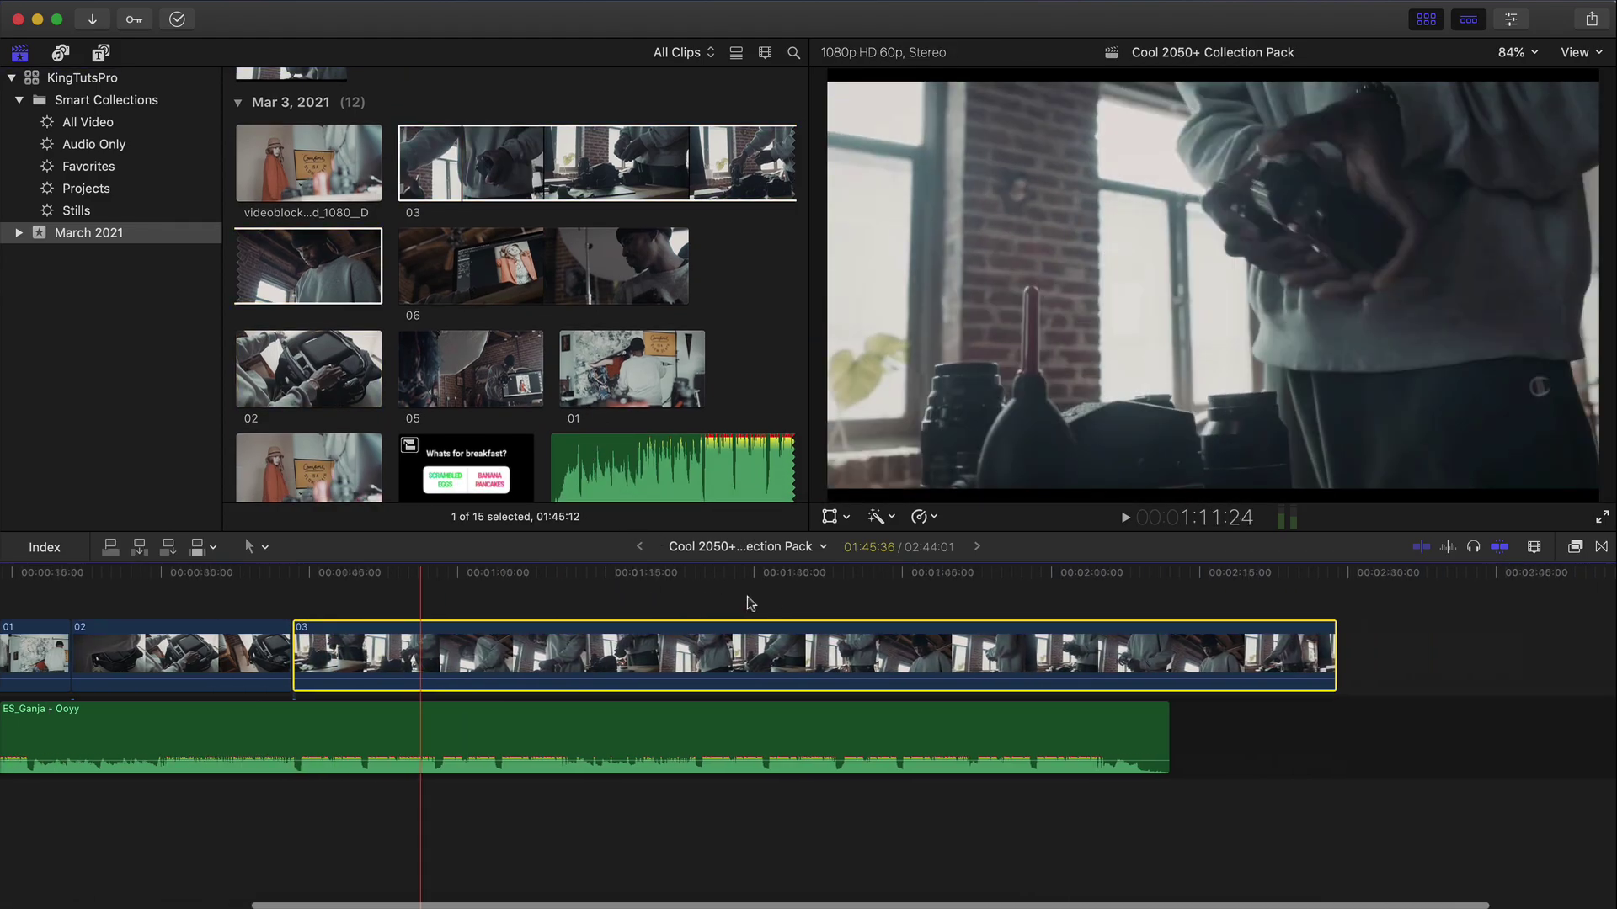
Step: Append clips 04, 05 and 06 in order after the end of the music, and hide the media browser
{"action": "scroll", "coordinate": [539, 370], "scroll_direction": "down", "scroll_amount": 5}
{"action": "left_click", "coordinate": [253, 297]}
{"action": "left_click_drag", "start_coordinate": [256, 295], "coordinate": [1181, 631]}
{"action": "scroll", "coordinate": [559, 264], "scroll_direction": "up", "scroll_amount": 5}
{"action": "left_click_drag", "start_coordinate": [436, 331], "coordinate": [1231, 689]}
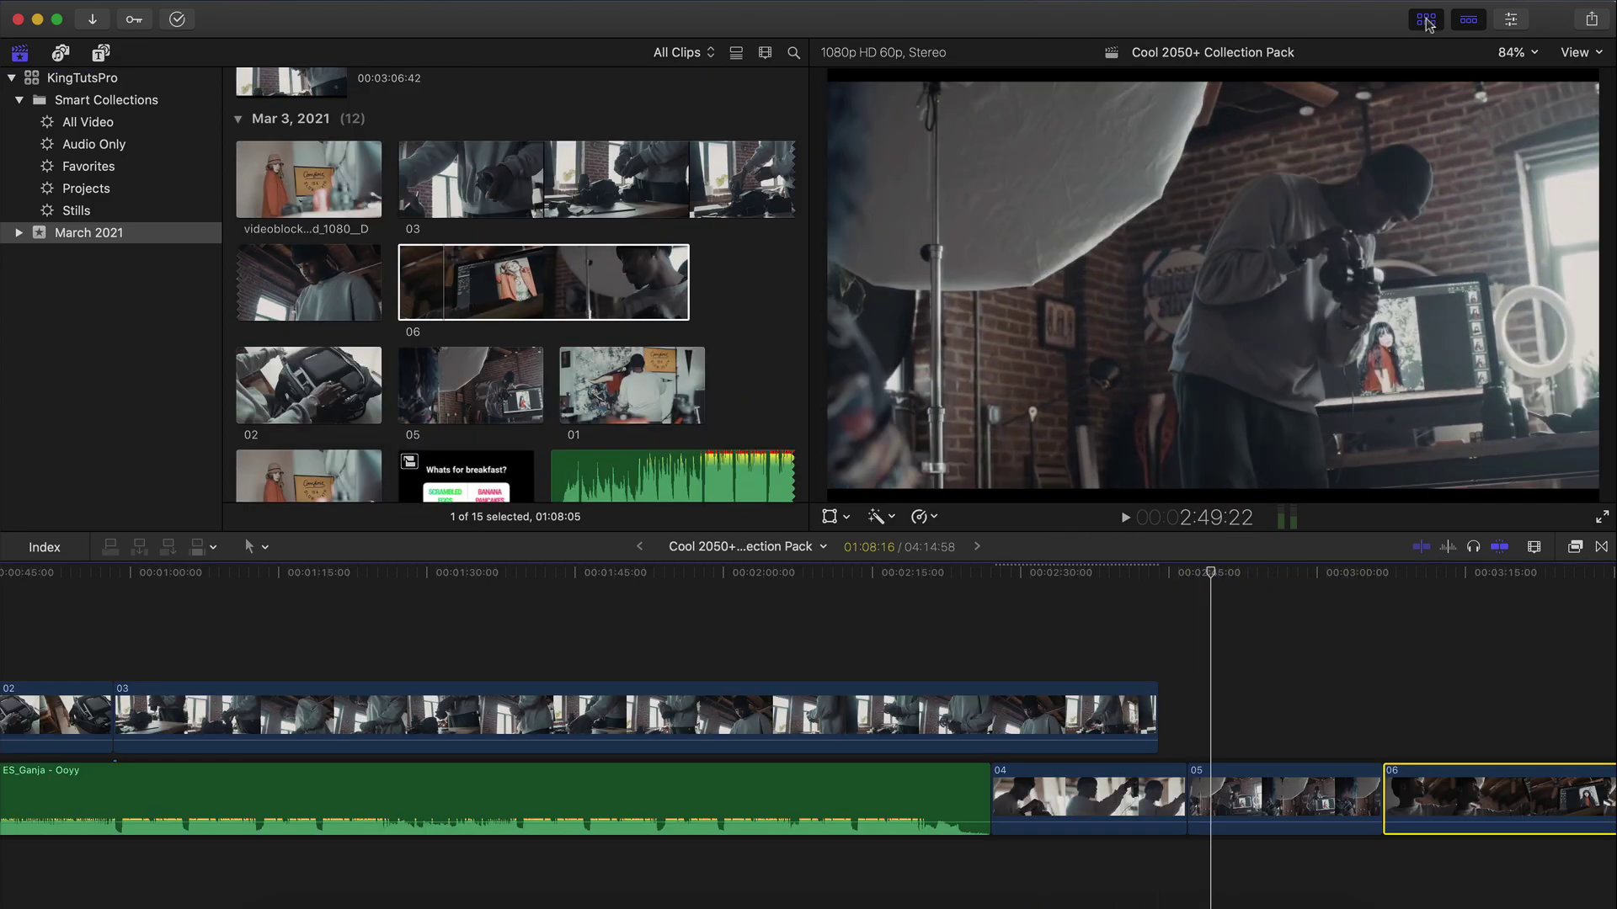
{"action": "left_click", "coordinate": [1429, 20]}
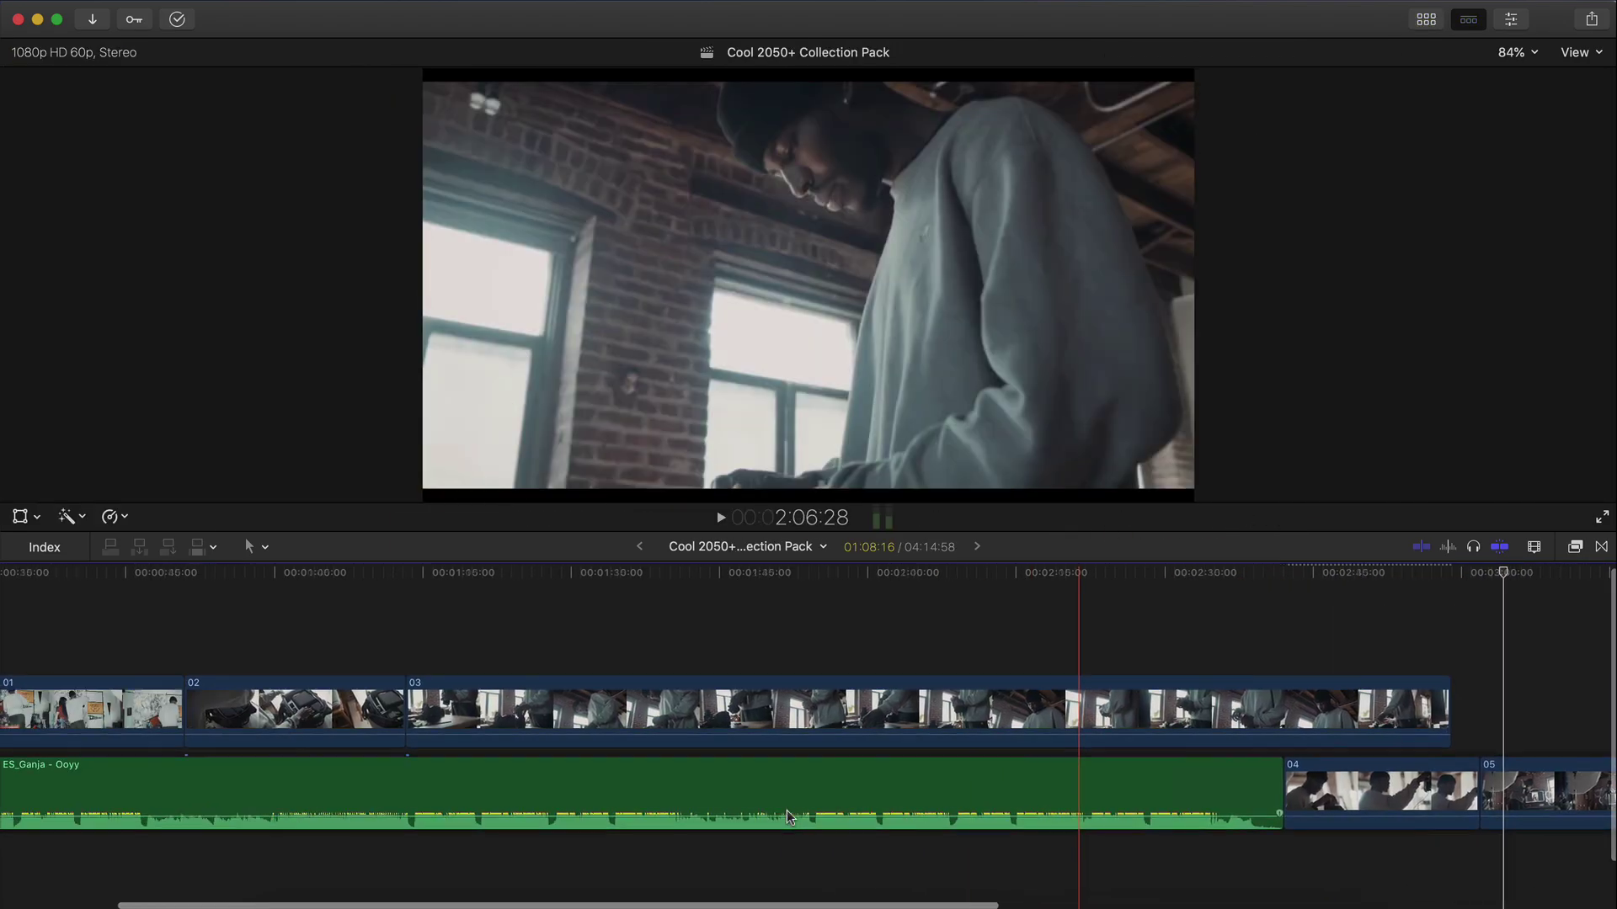
Step: Select all six video clips and scale them up slightly together so the footage fills the frame without black bars
{"action": "scroll", "coordinate": [786, 810], "scroll_direction": "left", "scroll_amount": 5}
{"action": "key", "text": "super+equal"}
{"action": "scroll", "coordinate": [216, 688], "scroll_direction": "left", "scroll_amount": 3}
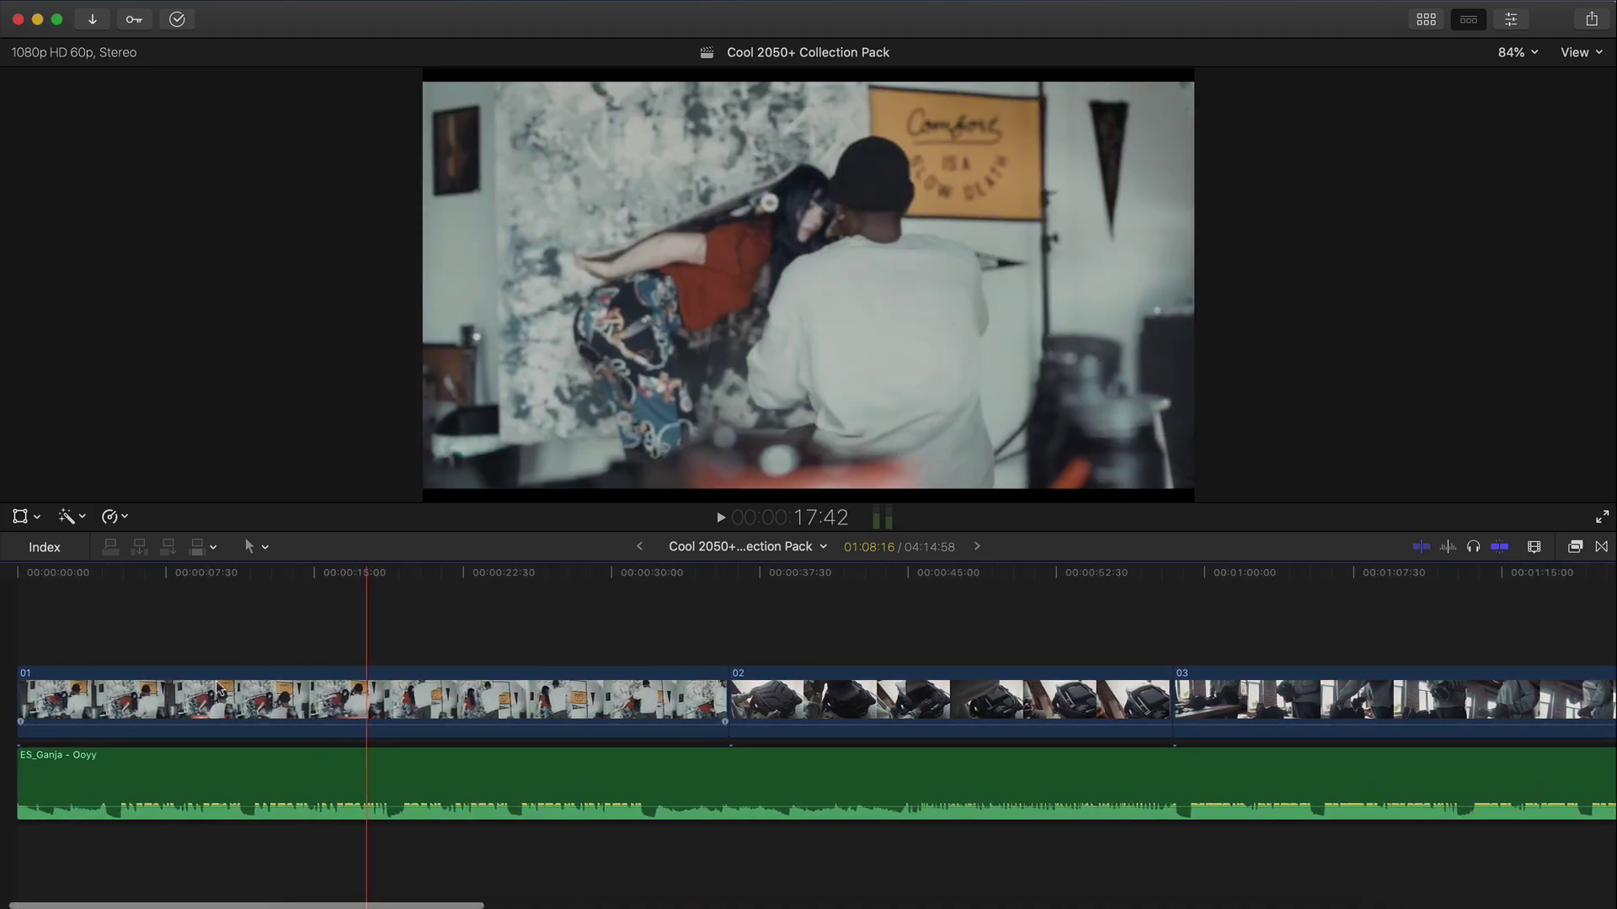
{"action": "key", "text": "shift+z"}
{"action": "left_click_drag", "start_coordinate": [196, 624], "coordinate": [800, 718]}
{"action": "left_click_drag", "start_coordinate": [1328, 852], "coordinate": [960, 758]}
{"action": "left_click", "coordinate": [906, 566]}
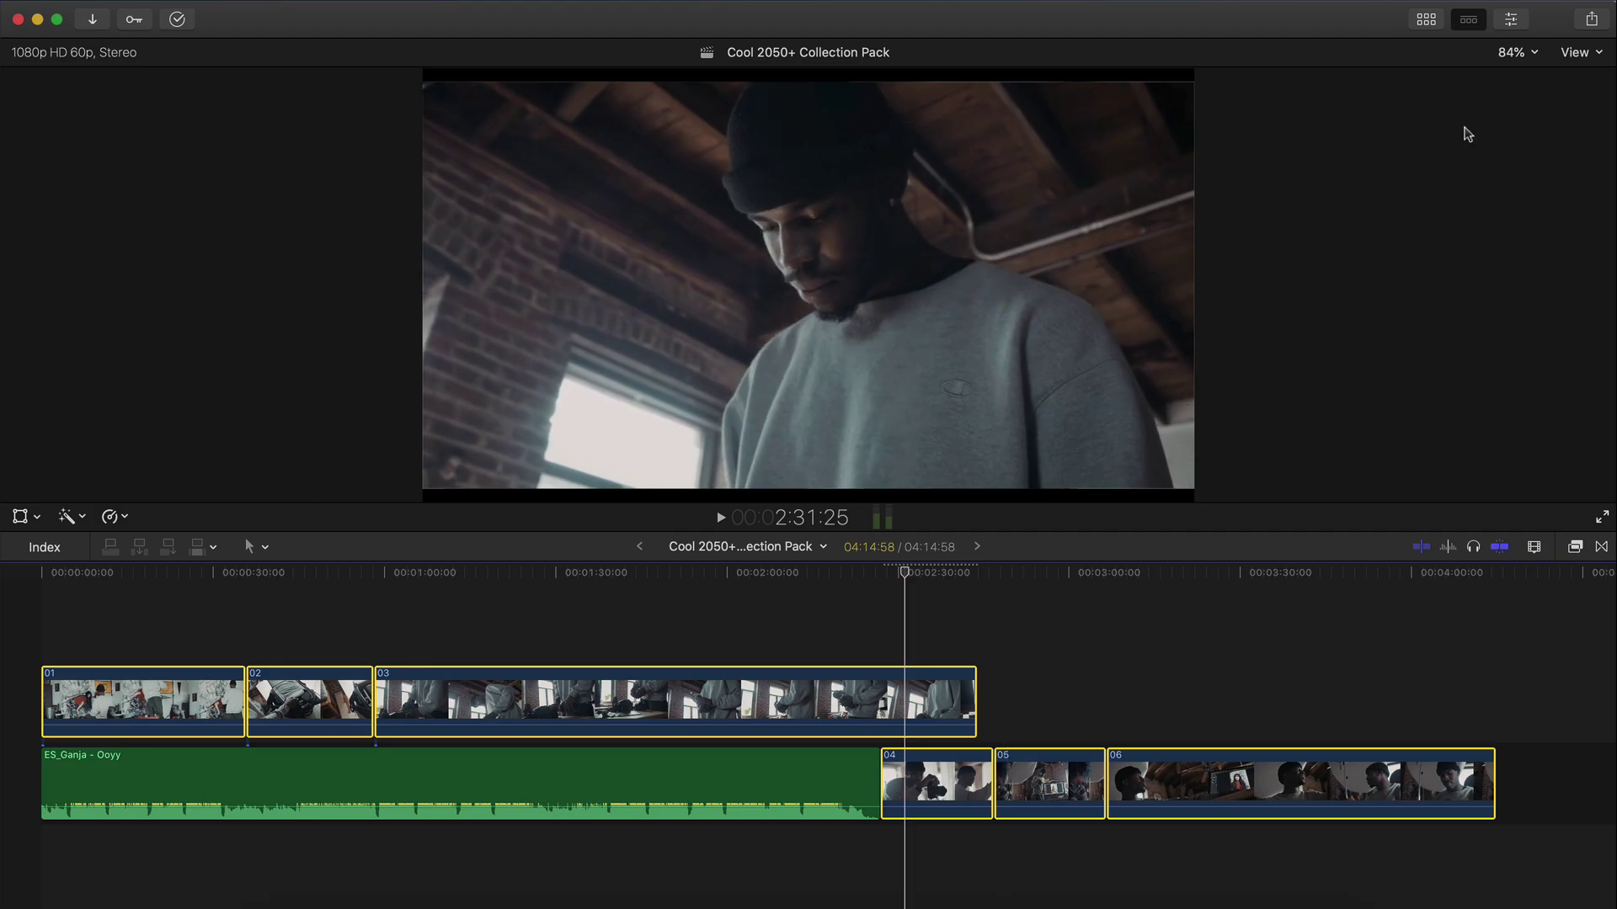
{"action": "key", "text": "super+4"}
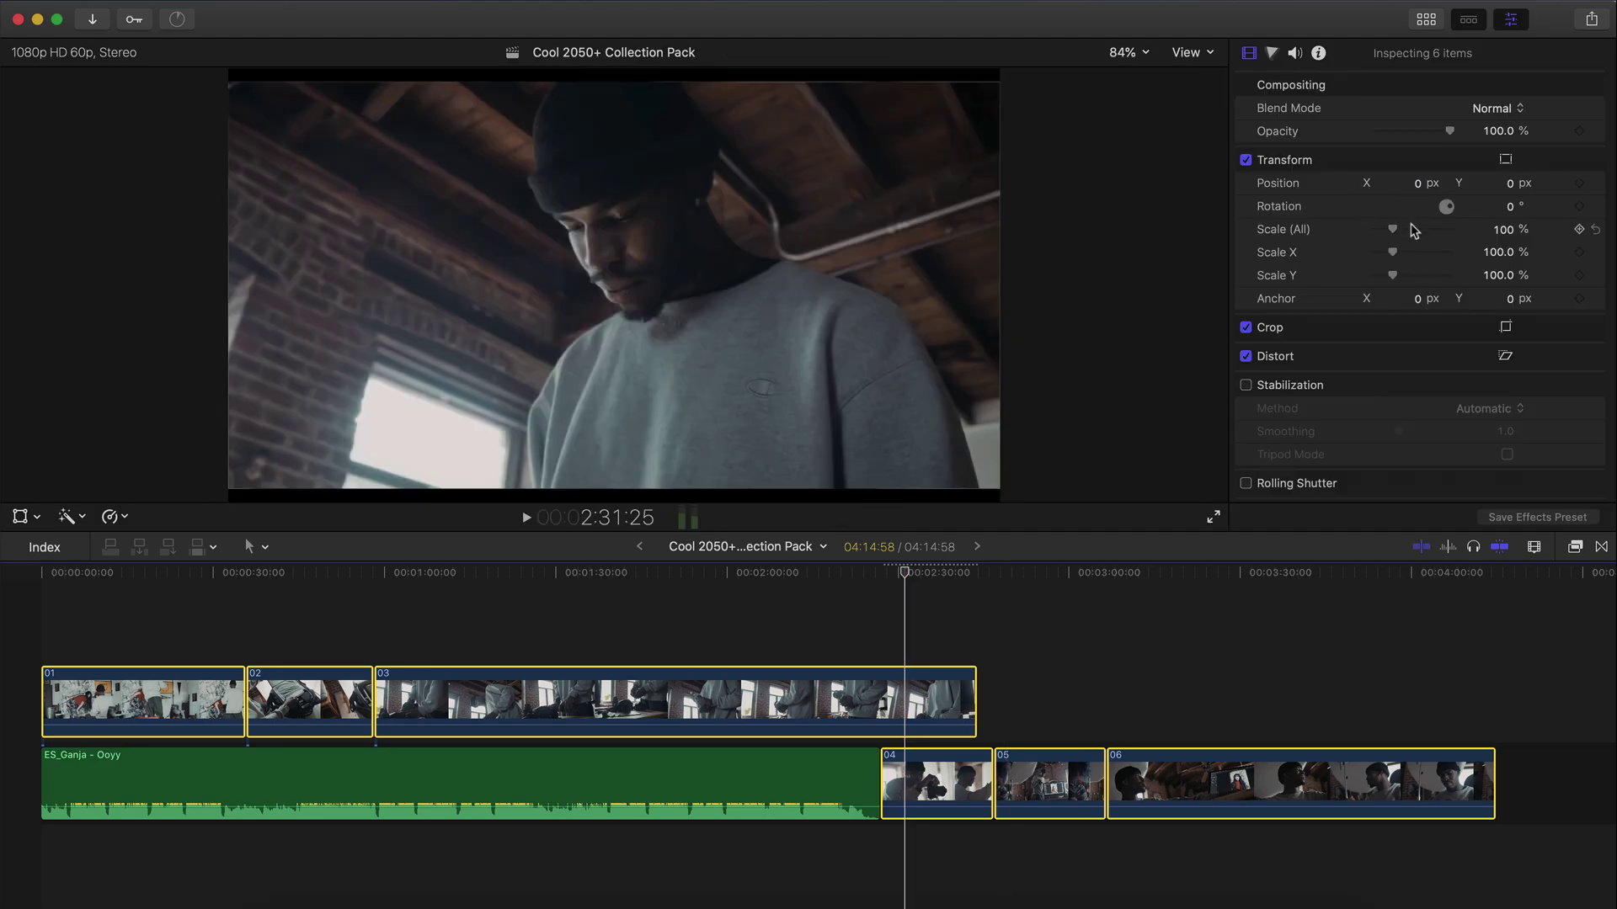
{"action": "left_click_drag", "start_coordinate": [1393, 233], "coordinate": [1396, 233]}
{"action": "left_click", "coordinate": [1511, 19]}
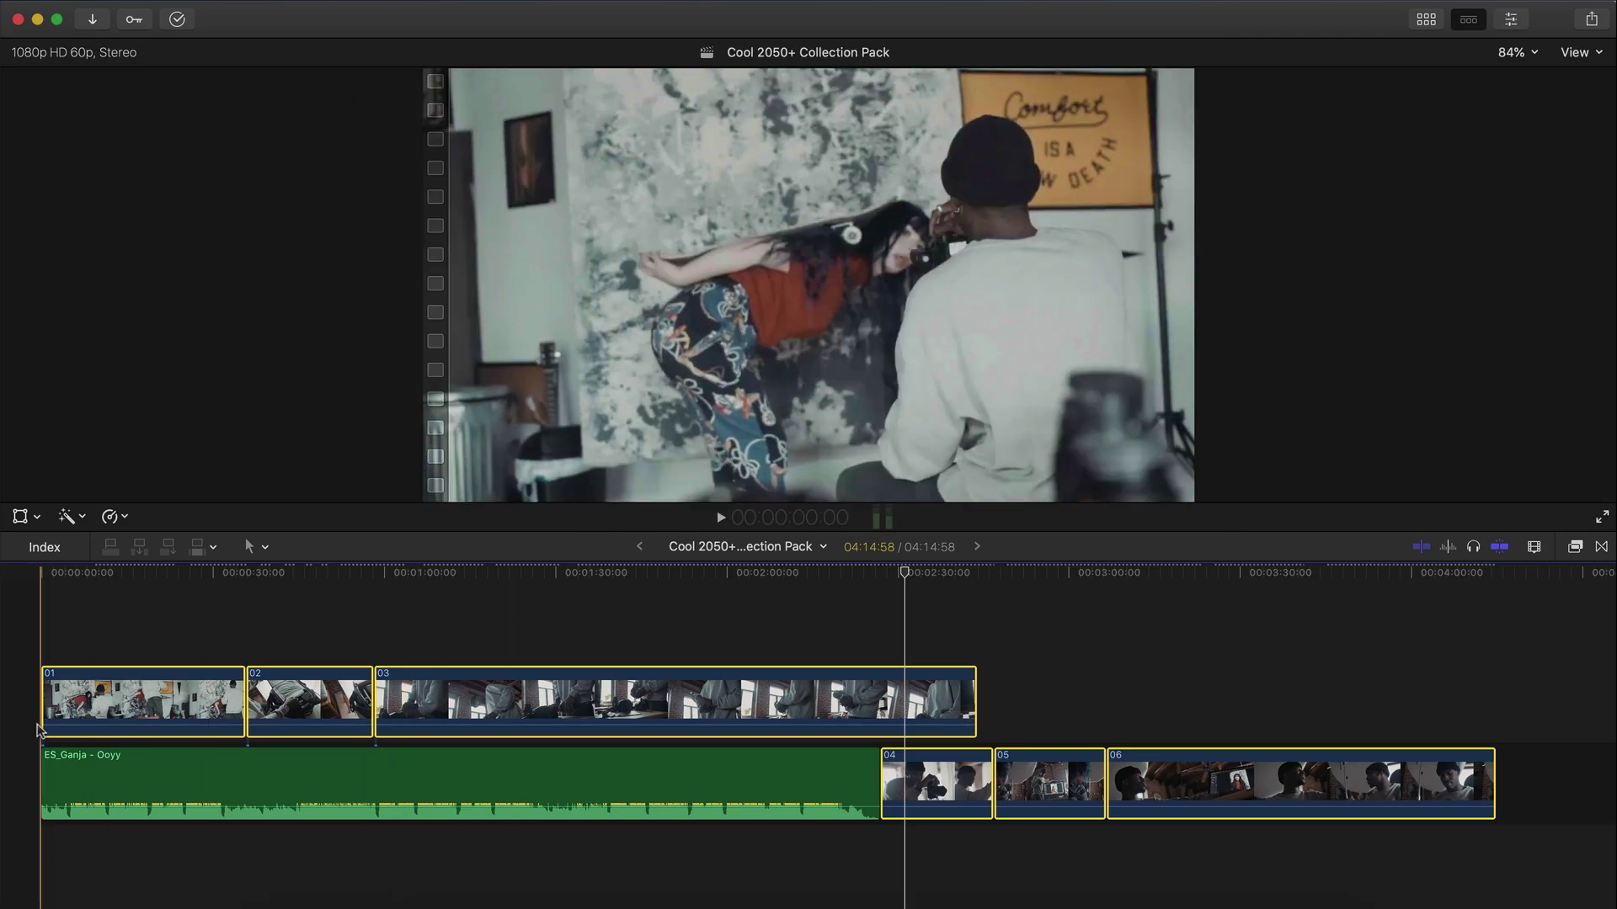
Step: Trim the beginning of clip 01 so it runs about 31:11, keeping it at the start of the timeline
{"action": "left_click", "coordinate": [99, 706]}
{"action": "key", "text": "super+equal"}
{"action": "scroll", "coordinate": [95, 706], "scroll_direction": "left", "scroll_amount": 2}
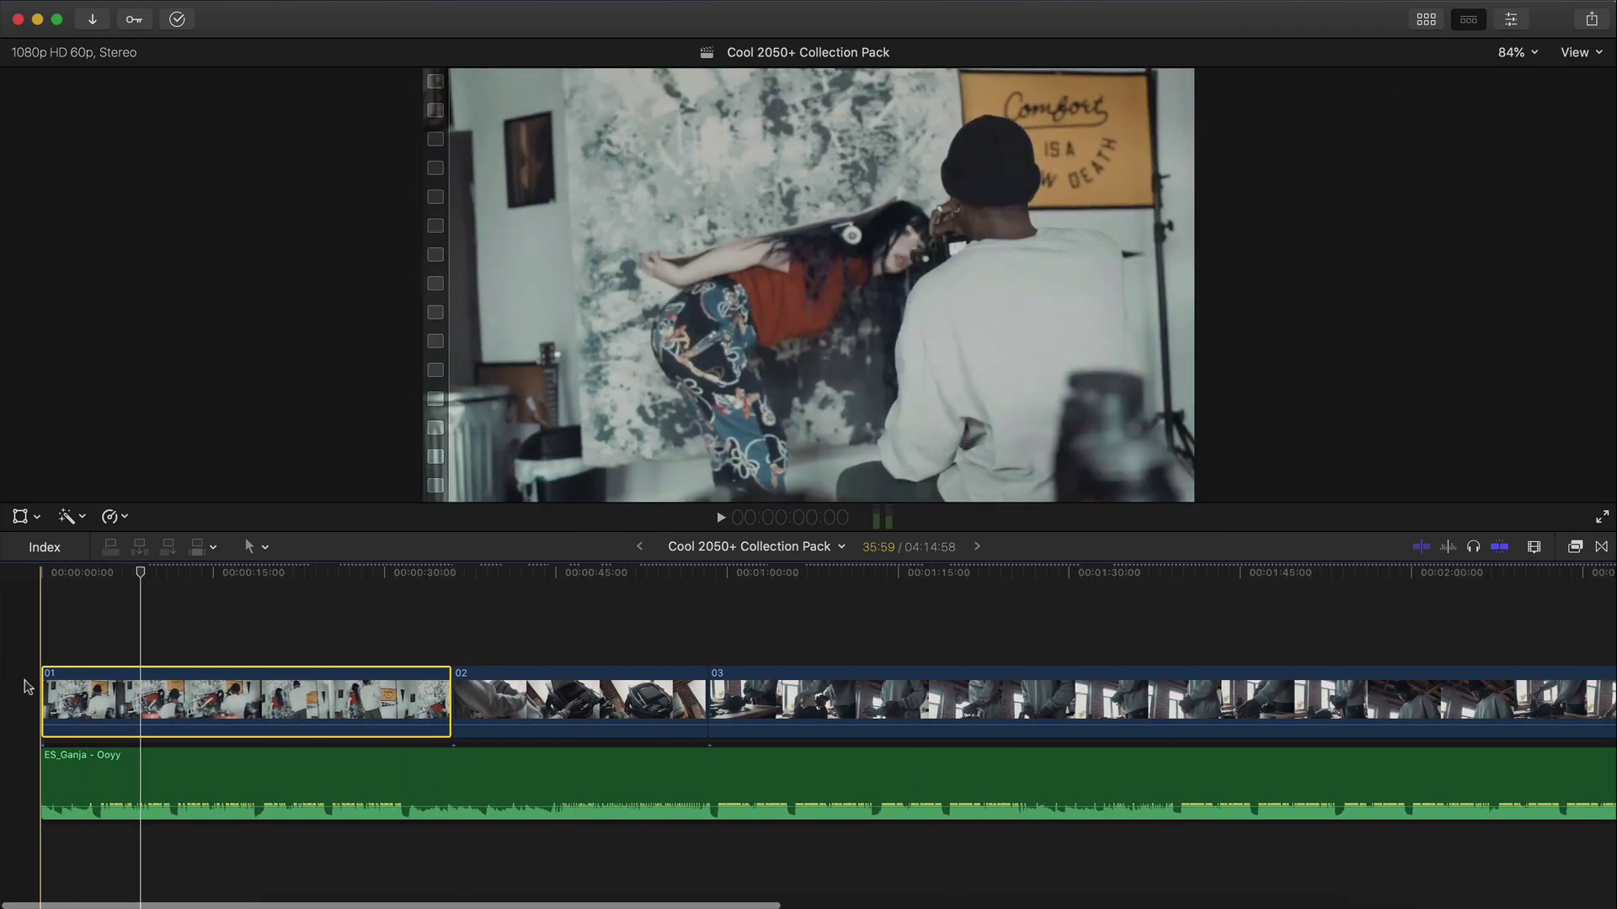
{"action": "mouse_move", "coordinate": [41, 680]}
{"action": "left_mouse_down"}
{"action": "mouse_move", "coordinate": [126, 677]}
{"action": "mouse_move", "coordinate": [53, 693]}
{"action": "left_mouse_up"}
Step: Play the opening to find the beat drop, park the playhead at about 5:13, and select the music track
{"action": "key", "text": "space"}
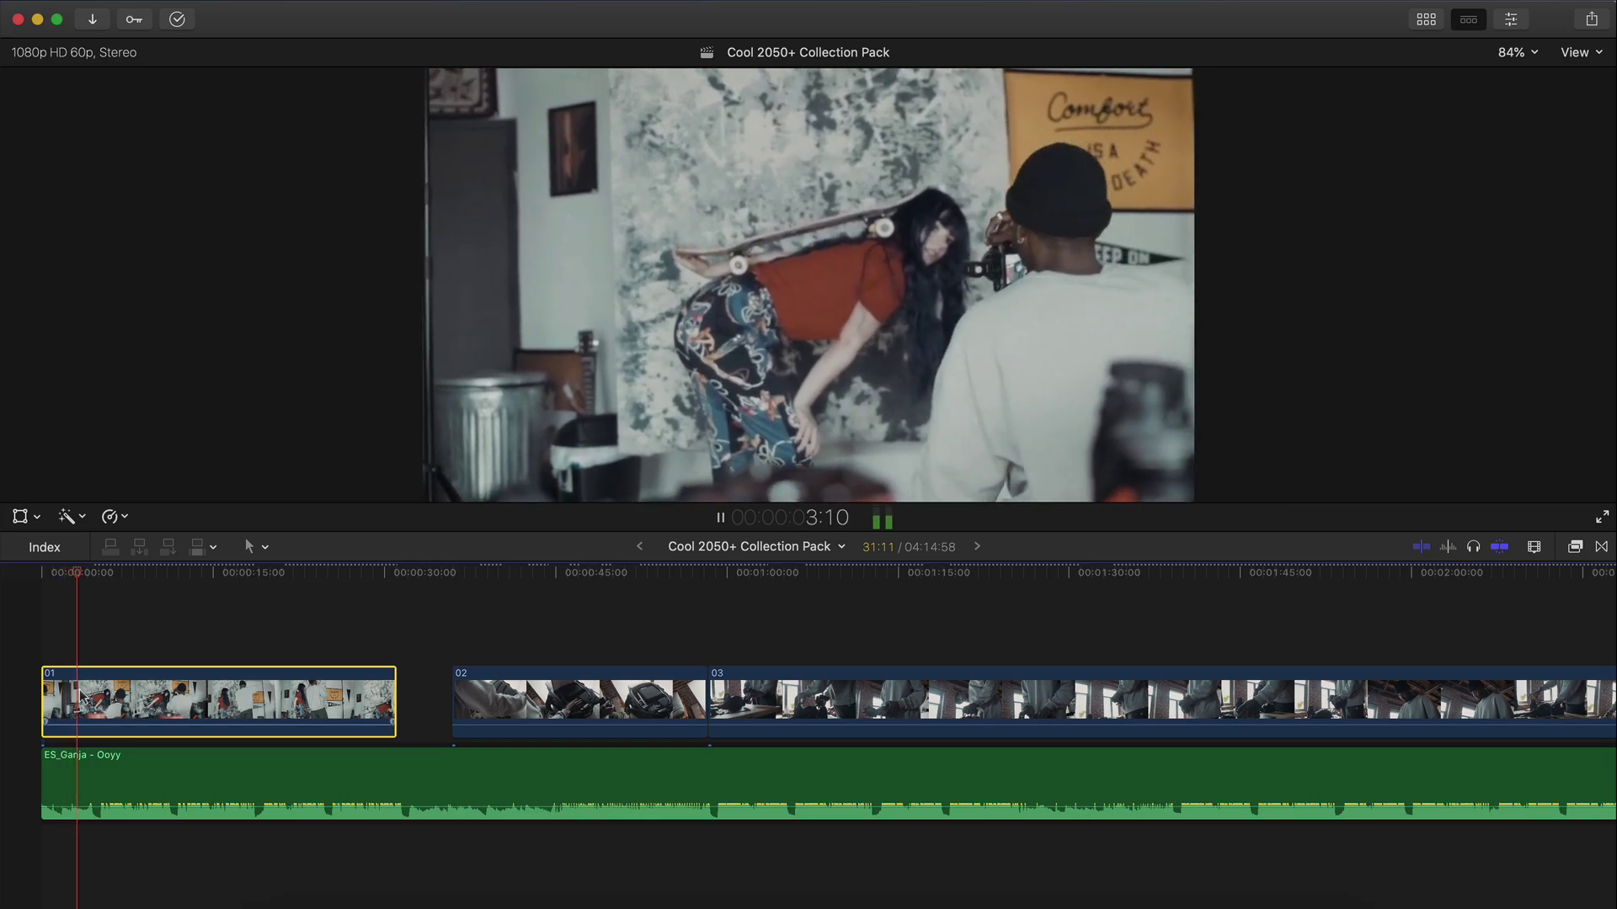
{"action": "key", "text": "space"}
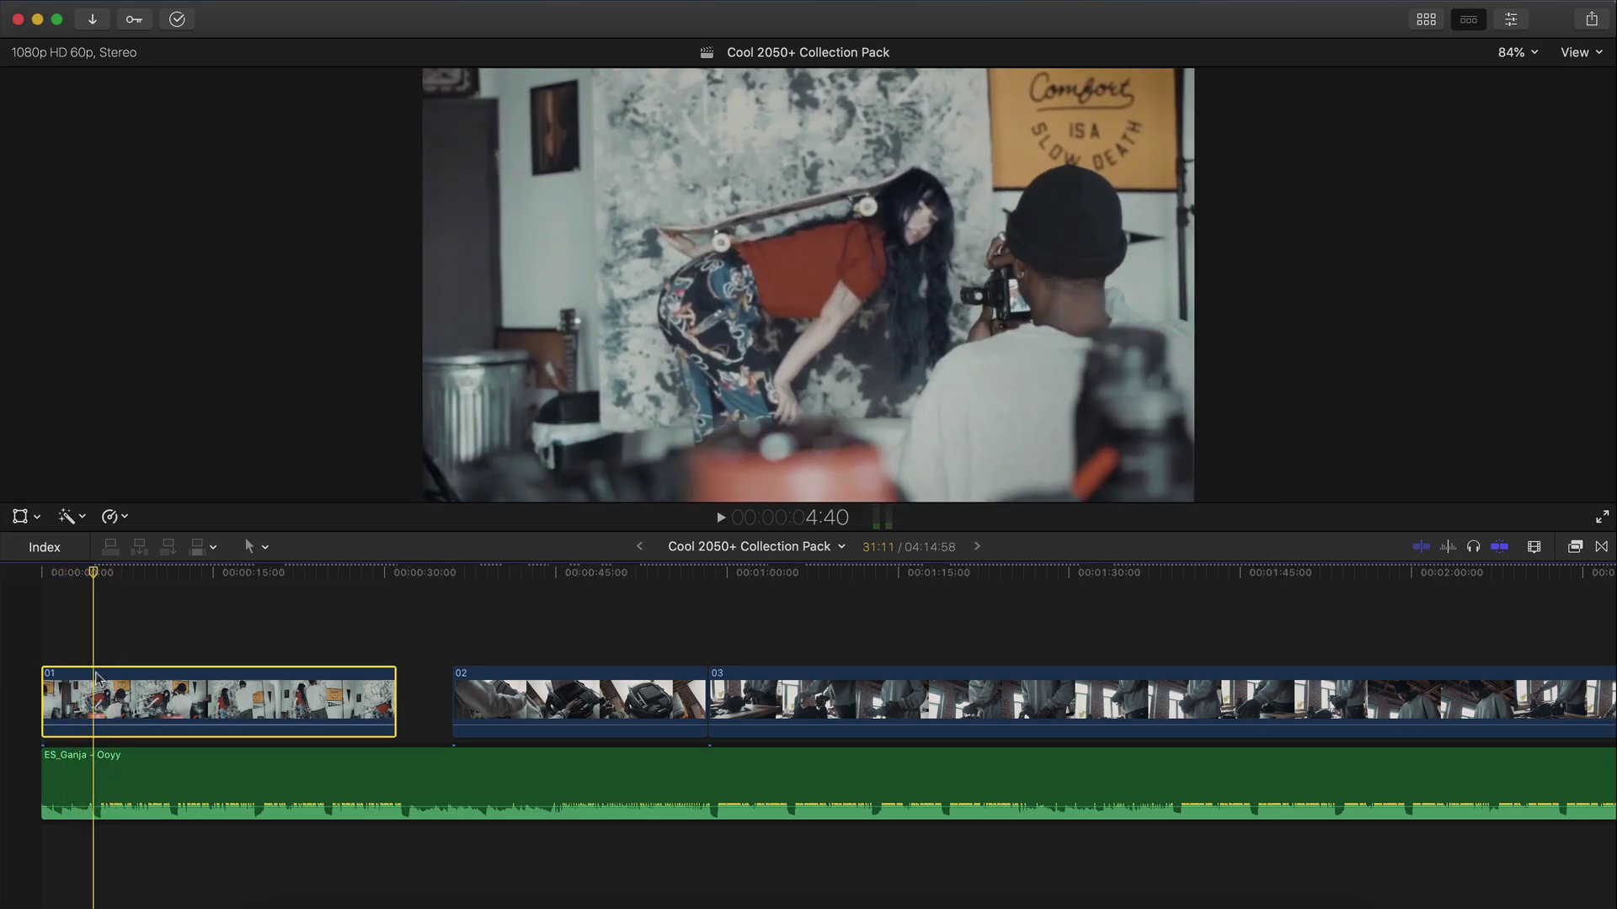
{"action": "key", "text": "super+equal"}
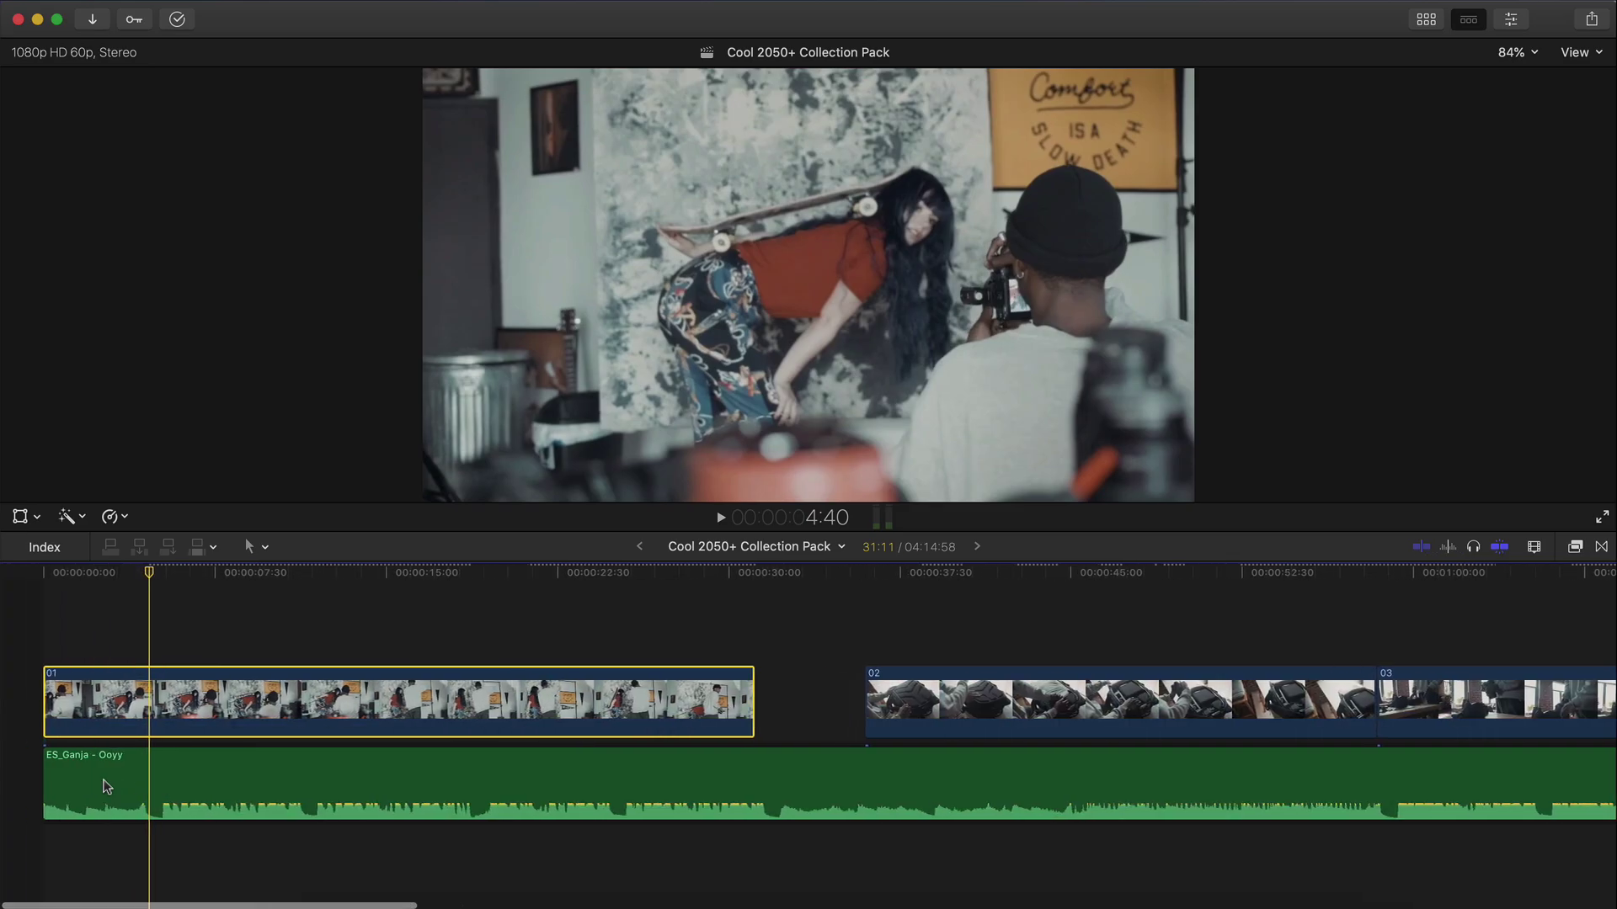
{"action": "left_click_drag", "start_coordinate": [139, 576], "coordinate": [135, 576]}
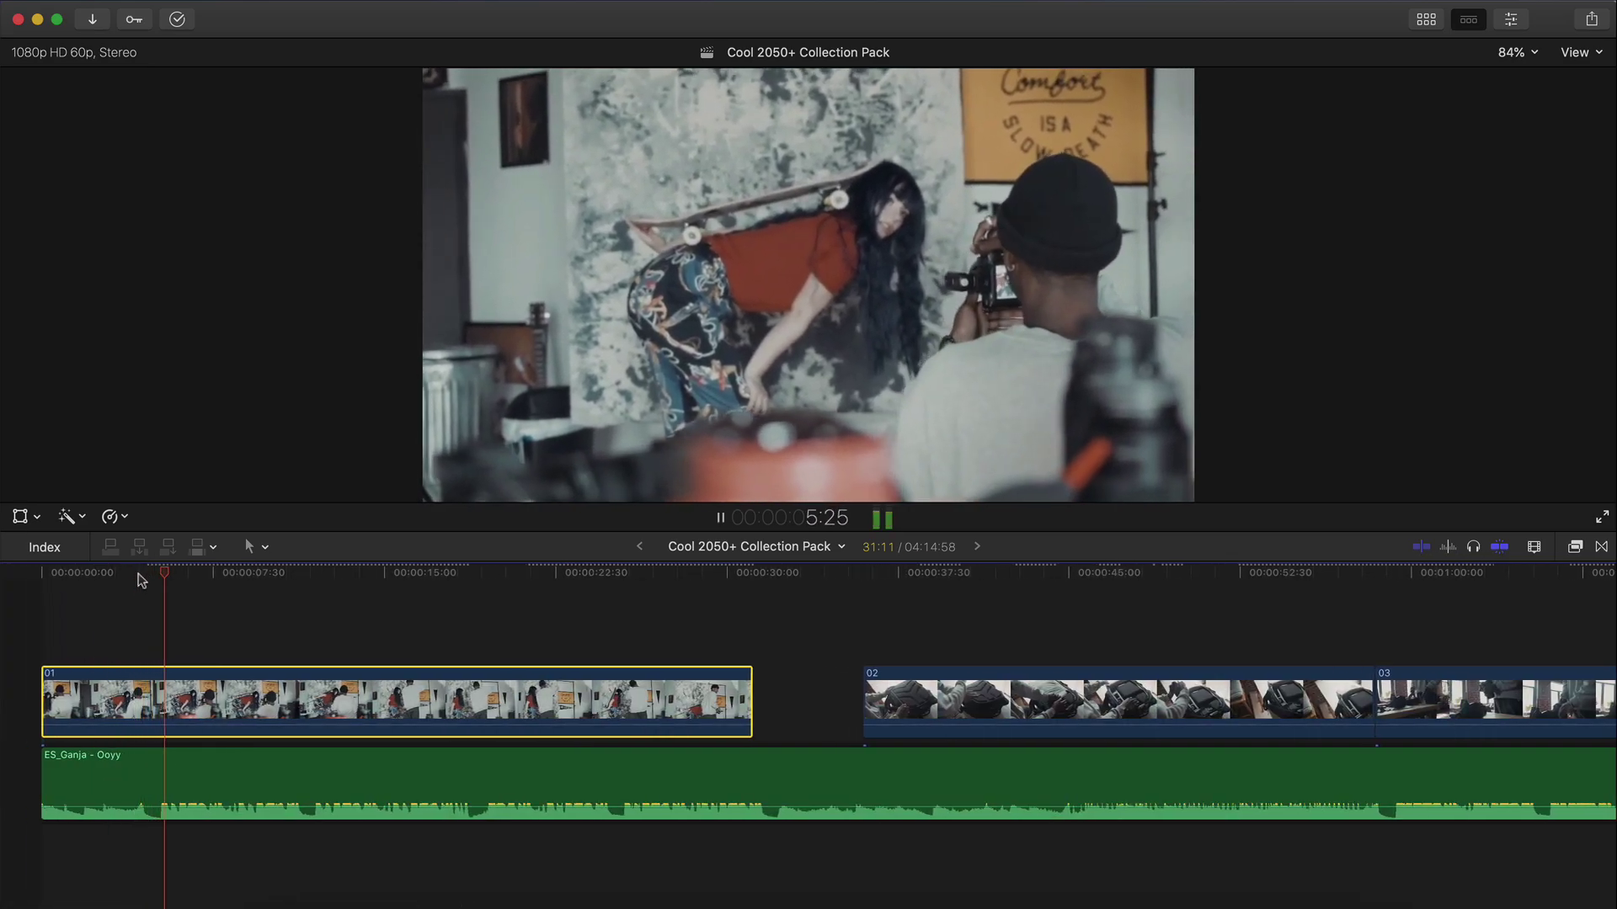
{"action": "left_click_drag", "start_coordinate": [166, 576], "coordinate": [161, 576]}
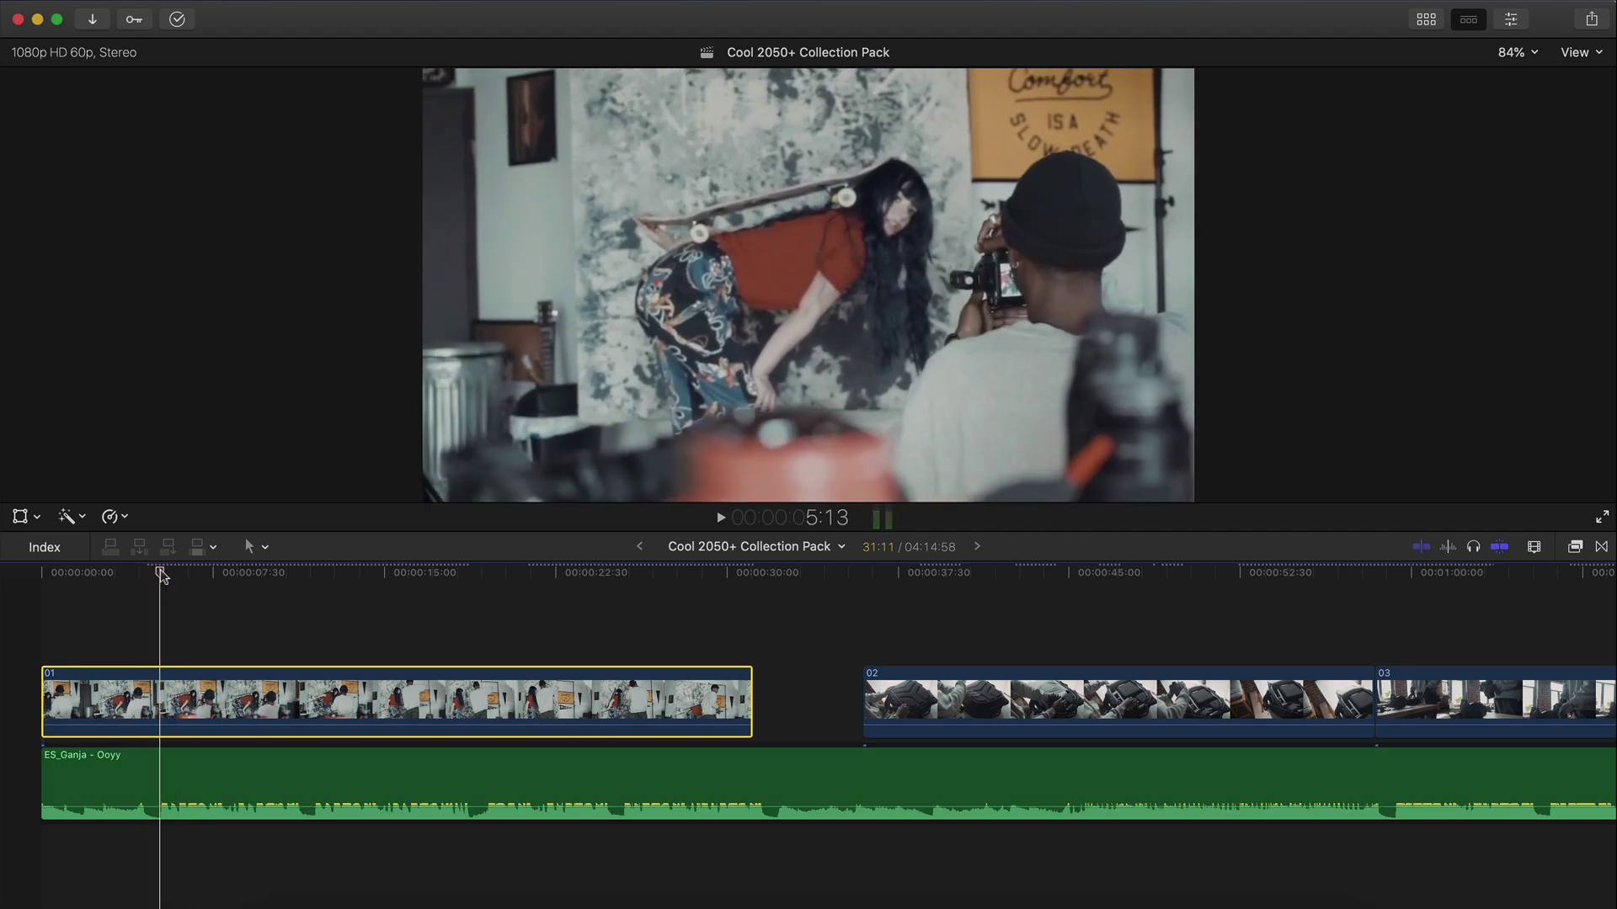
{"action": "left_click", "coordinate": [182, 758]}
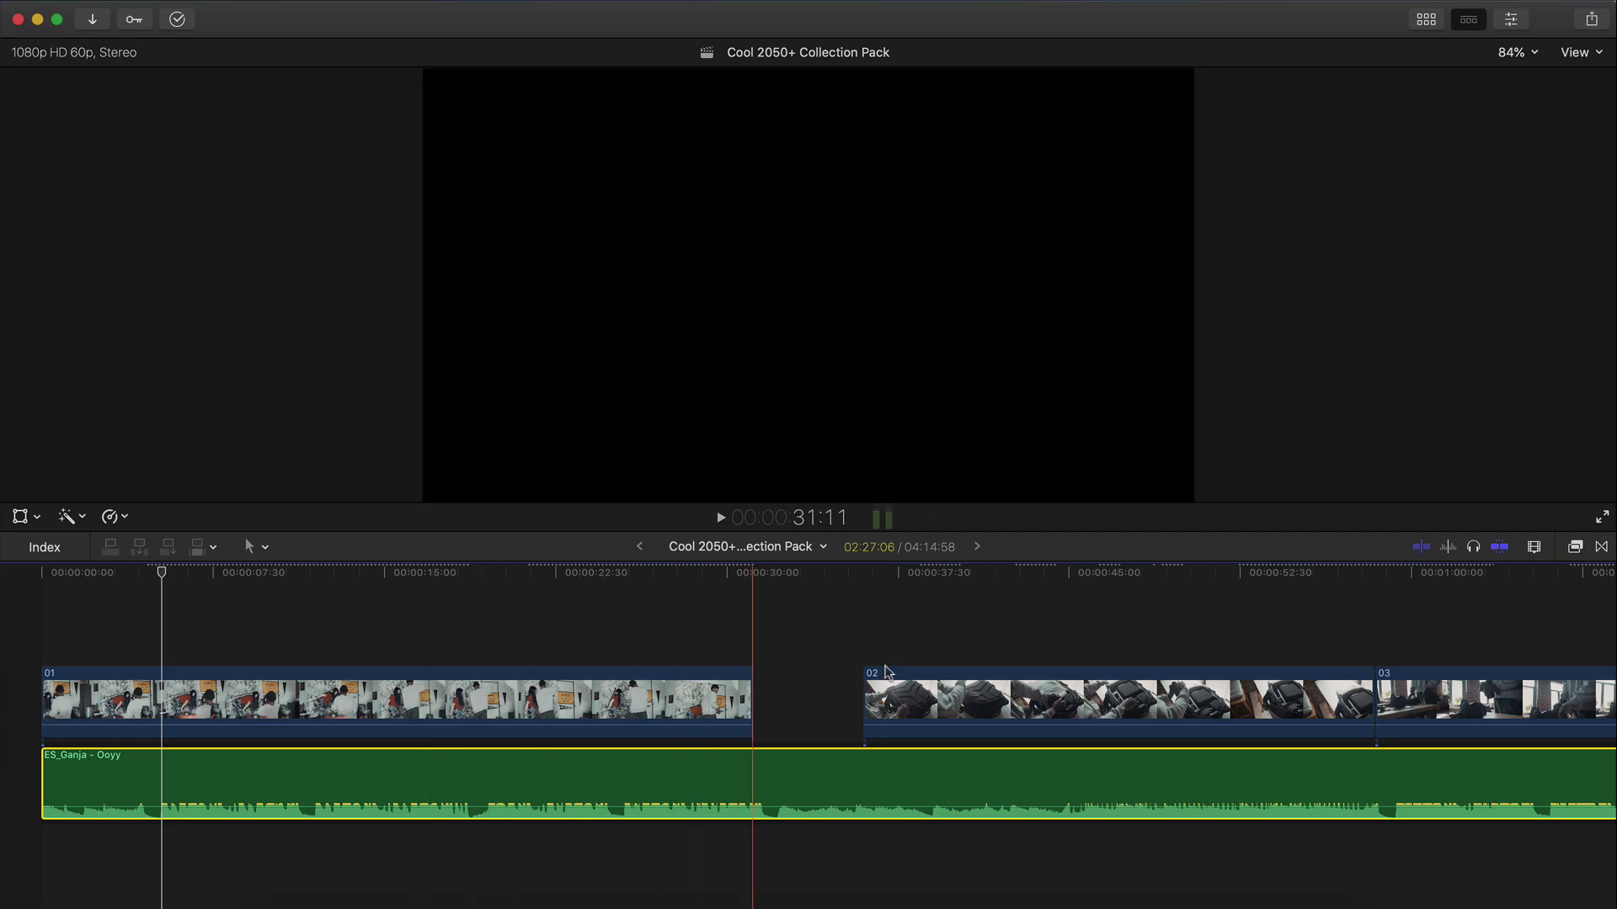
Step: Split clip 01 at the 5:13 playhead and again further along, delete the middle piece and move the remaining piece against the first
{"action": "left_click", "coordinate": [750, 699]}
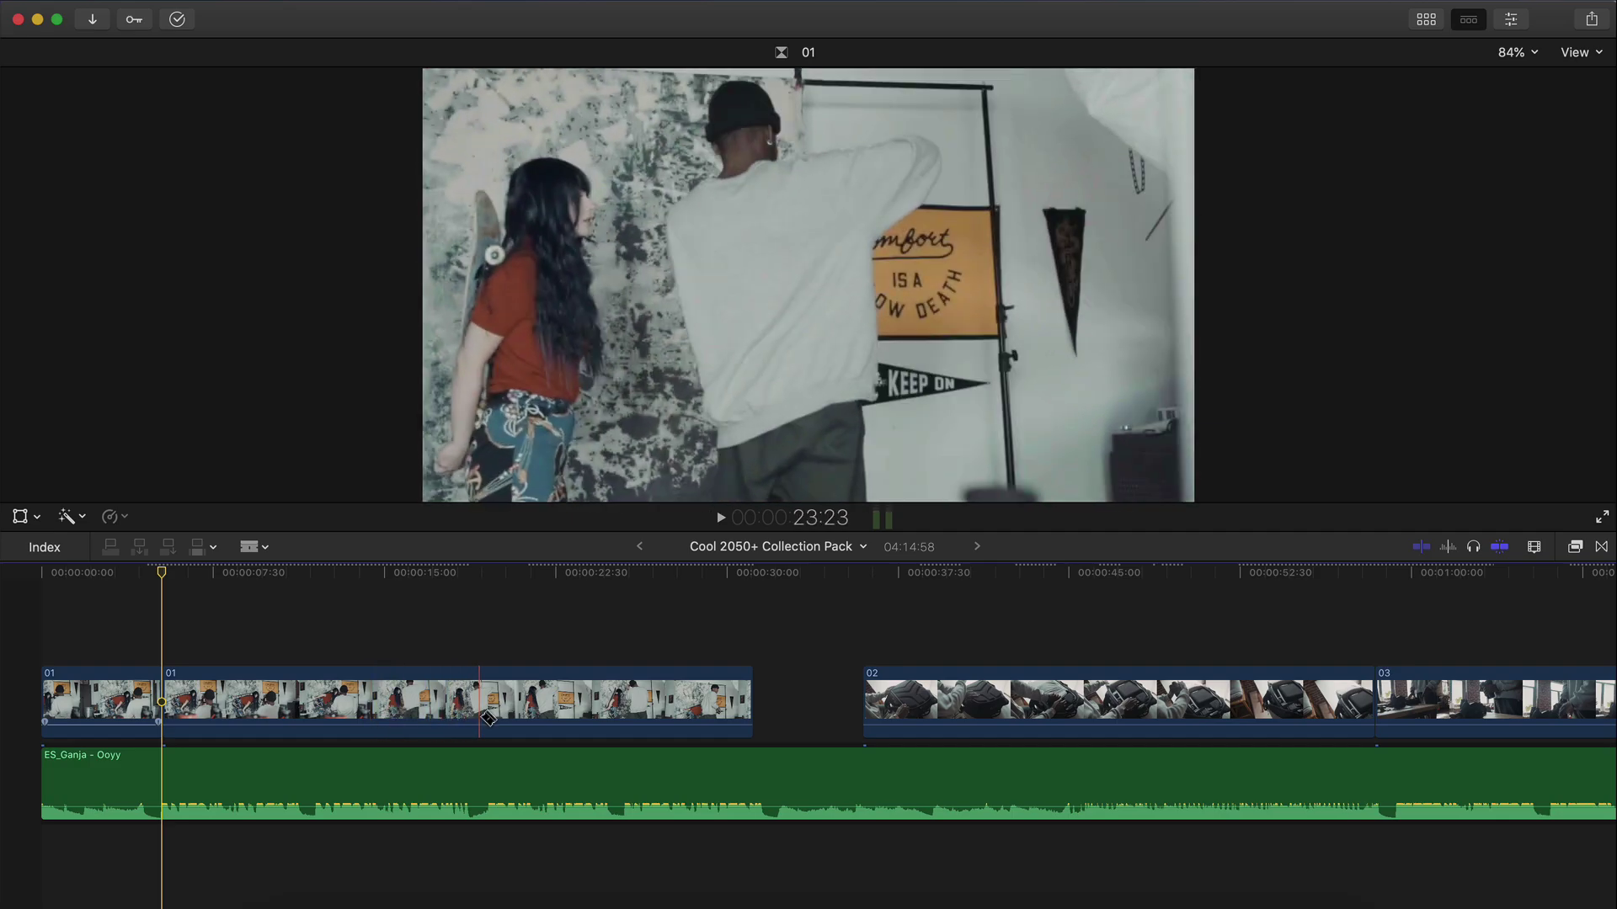
{"action": "left_click", "coordinate": [494, 717]}
{"action": "key", "text": "a"}
{"action": "left_click", "coordinate": [459, 716]}
{"action": "key", "text": "BackSpace"}
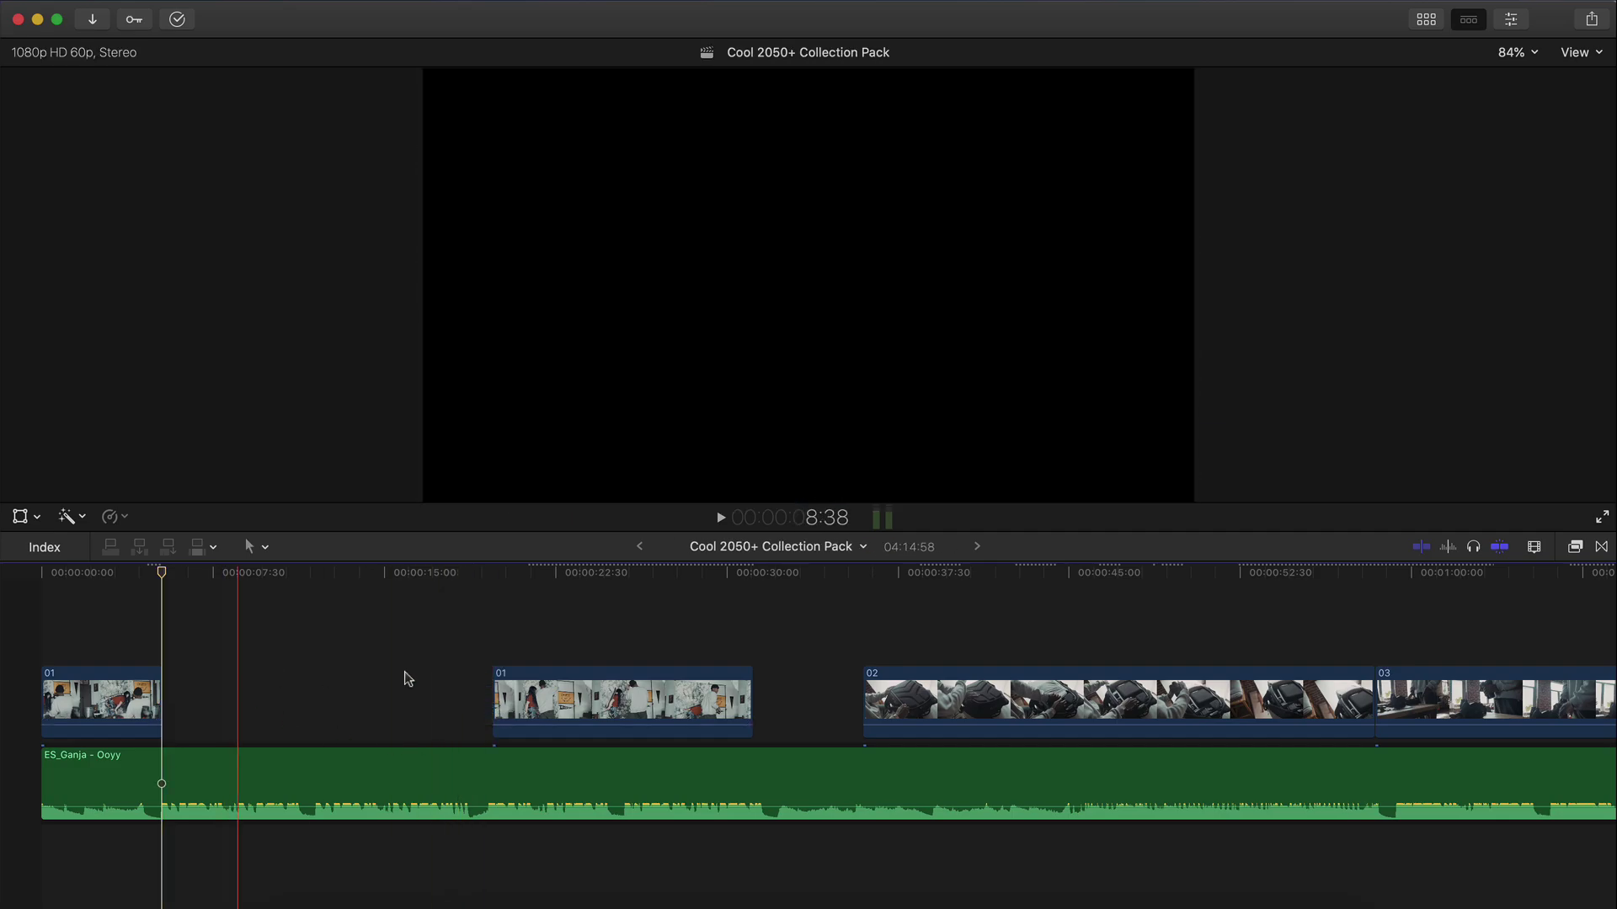
{"action": "left_click_drag", "start_coordinate": [620, 707], "coordinate": [291, 706]}
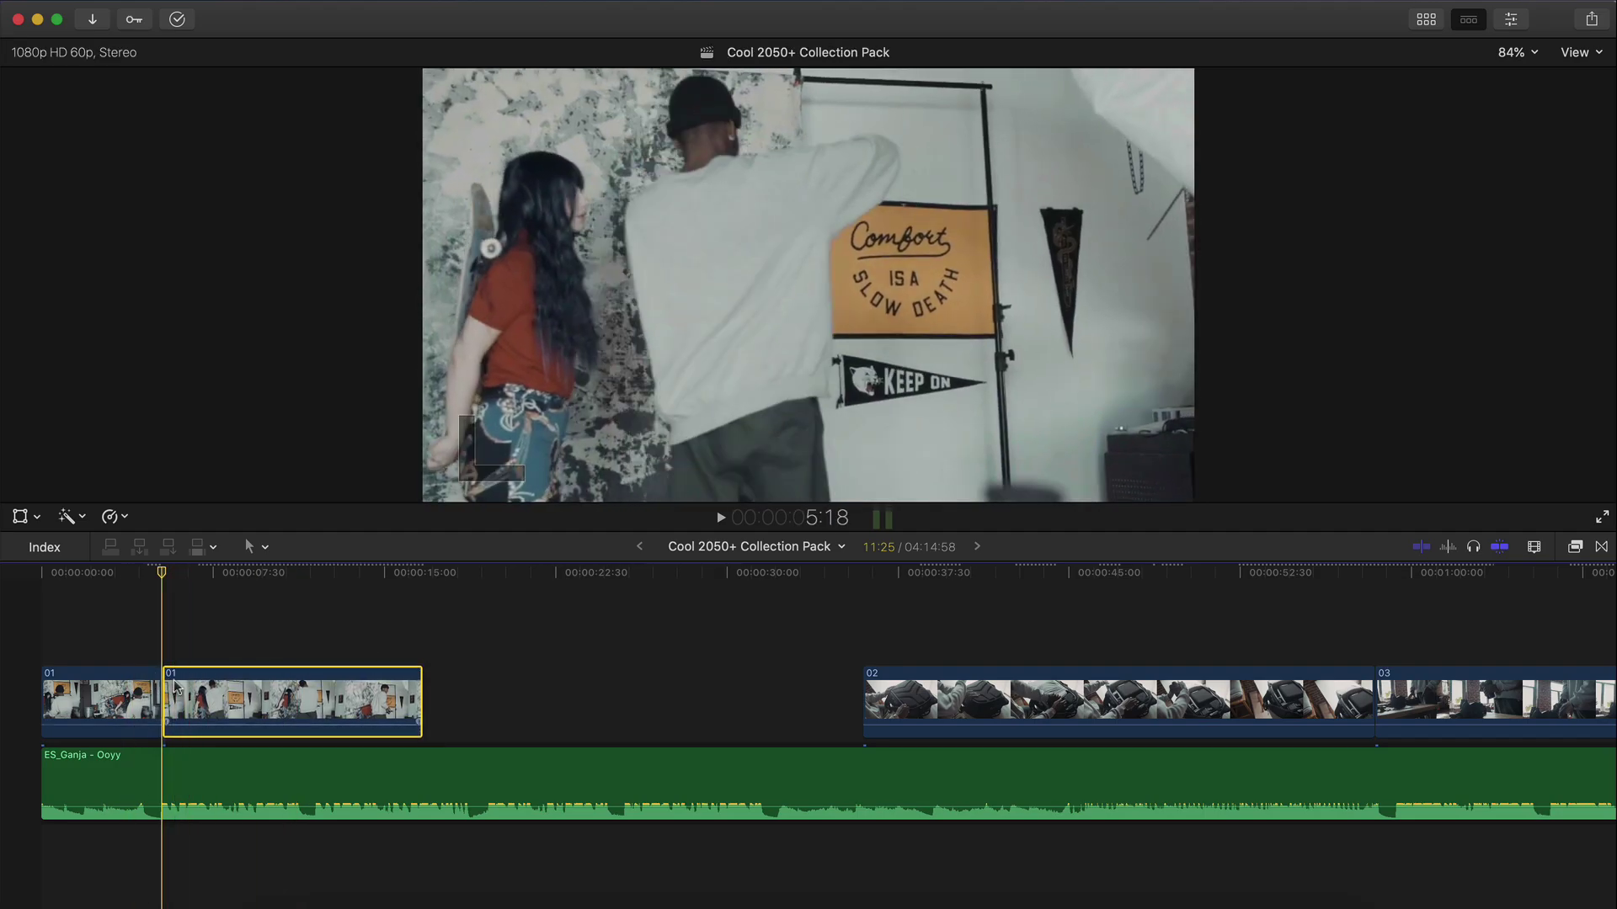
Step: Trim the end of the first clip 01 piece to 3:16 and extend the beginning of the music by about 4 seconds
{"action": "key", "text": "space"}
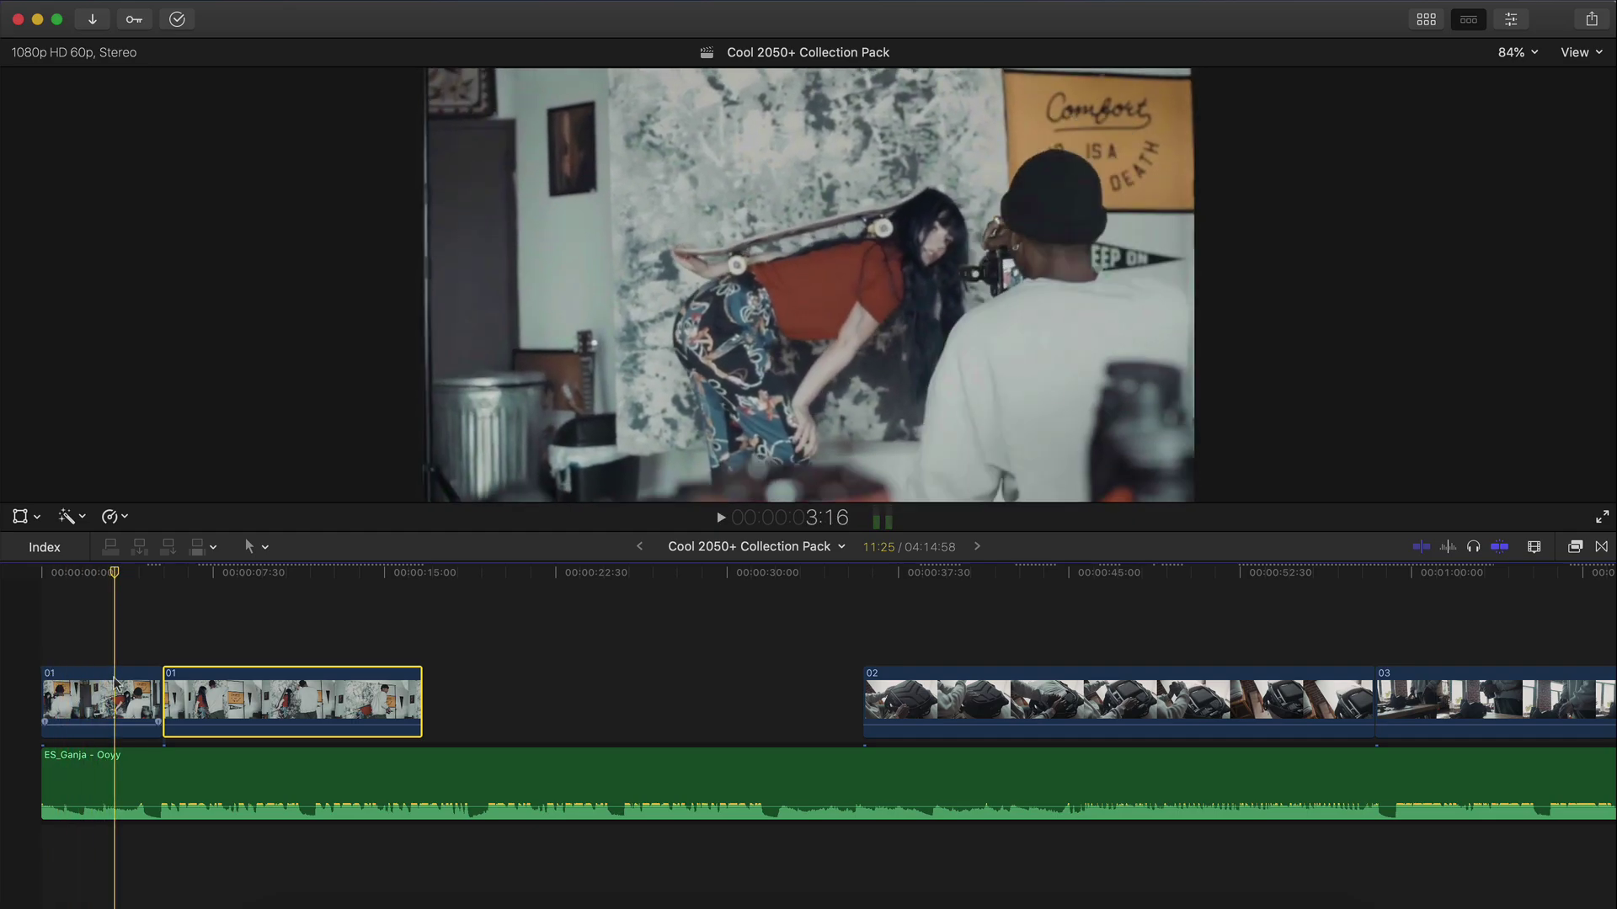
{"action": "mouse_move", "coordinate": [158, 699]}
{"action": "left_mouse_down"}
{"action": "mouse_move", "coordinate": [116, 692]}
{"action": "mouse_move", "coordinate": [165, 685]}
{"action": "mouse_move", "coordinate": [131, 690]}
{"action": "left_mouse_up"}
{"action": "left_click", "coordinate": [43, 760]}
{"action": "left_click_drag", "start_coordinate": [44, 758], "coordinate": [12, 761]}
{"action": "scroll", "coordinate": [38, 762], "scroll_direction": "left", "scroll_amount": 1}
Step: Move the first clip 01 piece to the start of the timeline and place the second piece directly after it
{"action": "left_click", "coordinate": [149, 704]}
{"action": "left_click_drag", "start_coordinate": [123, 706], "coordinate": [63, 704]}
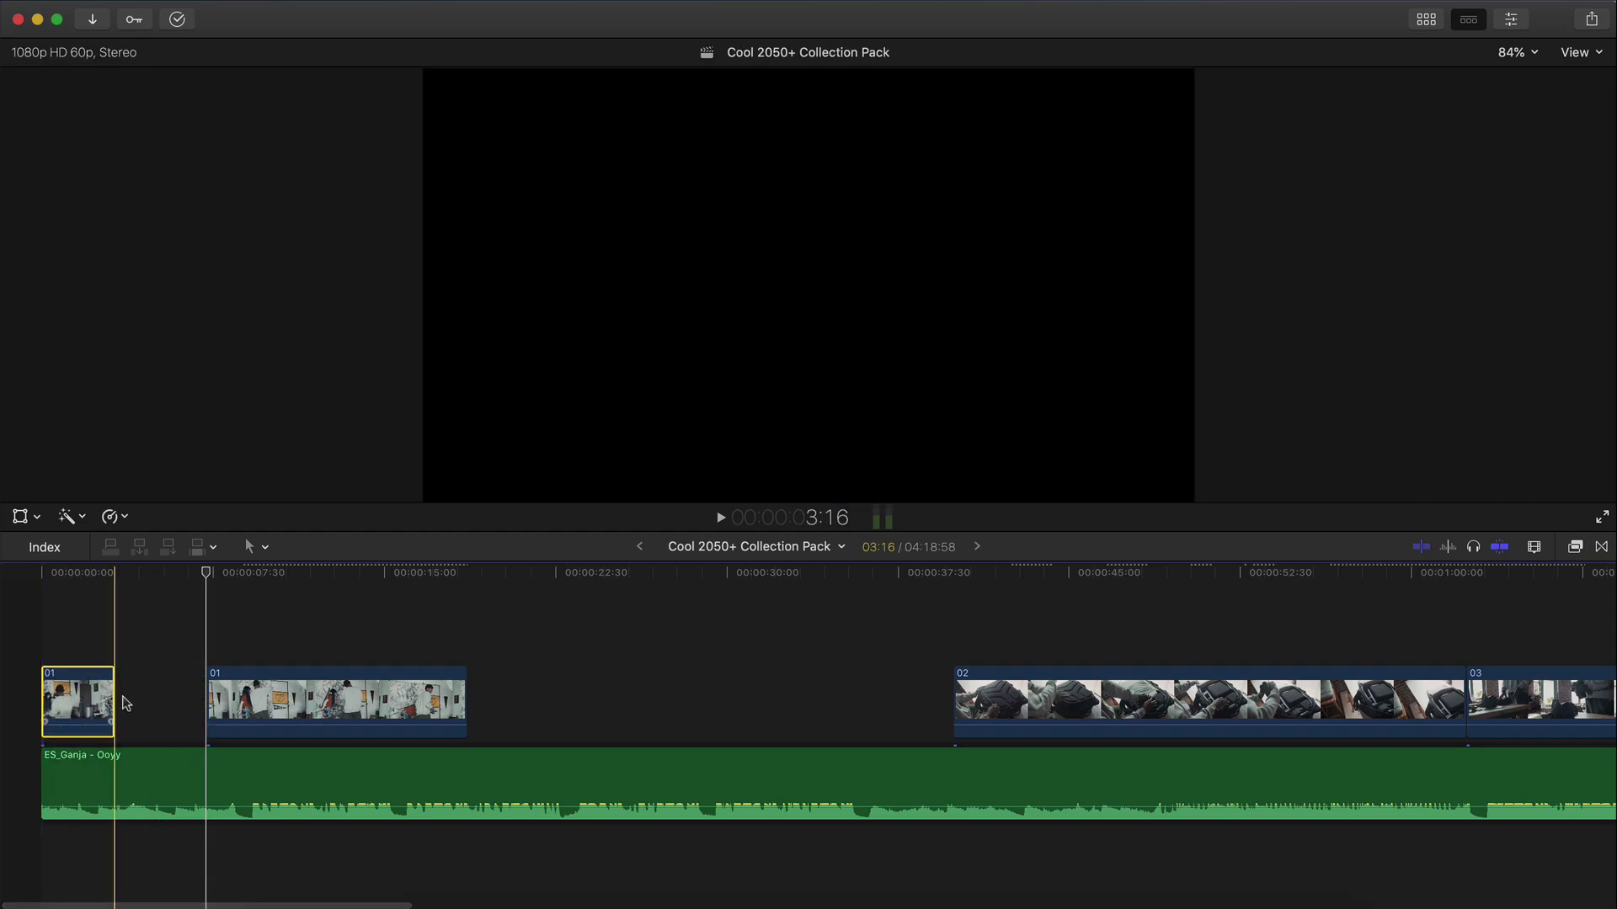
{"action": "left_click_drag", "start_coordinate": [251, 699], "coordinate": [162, 691]}
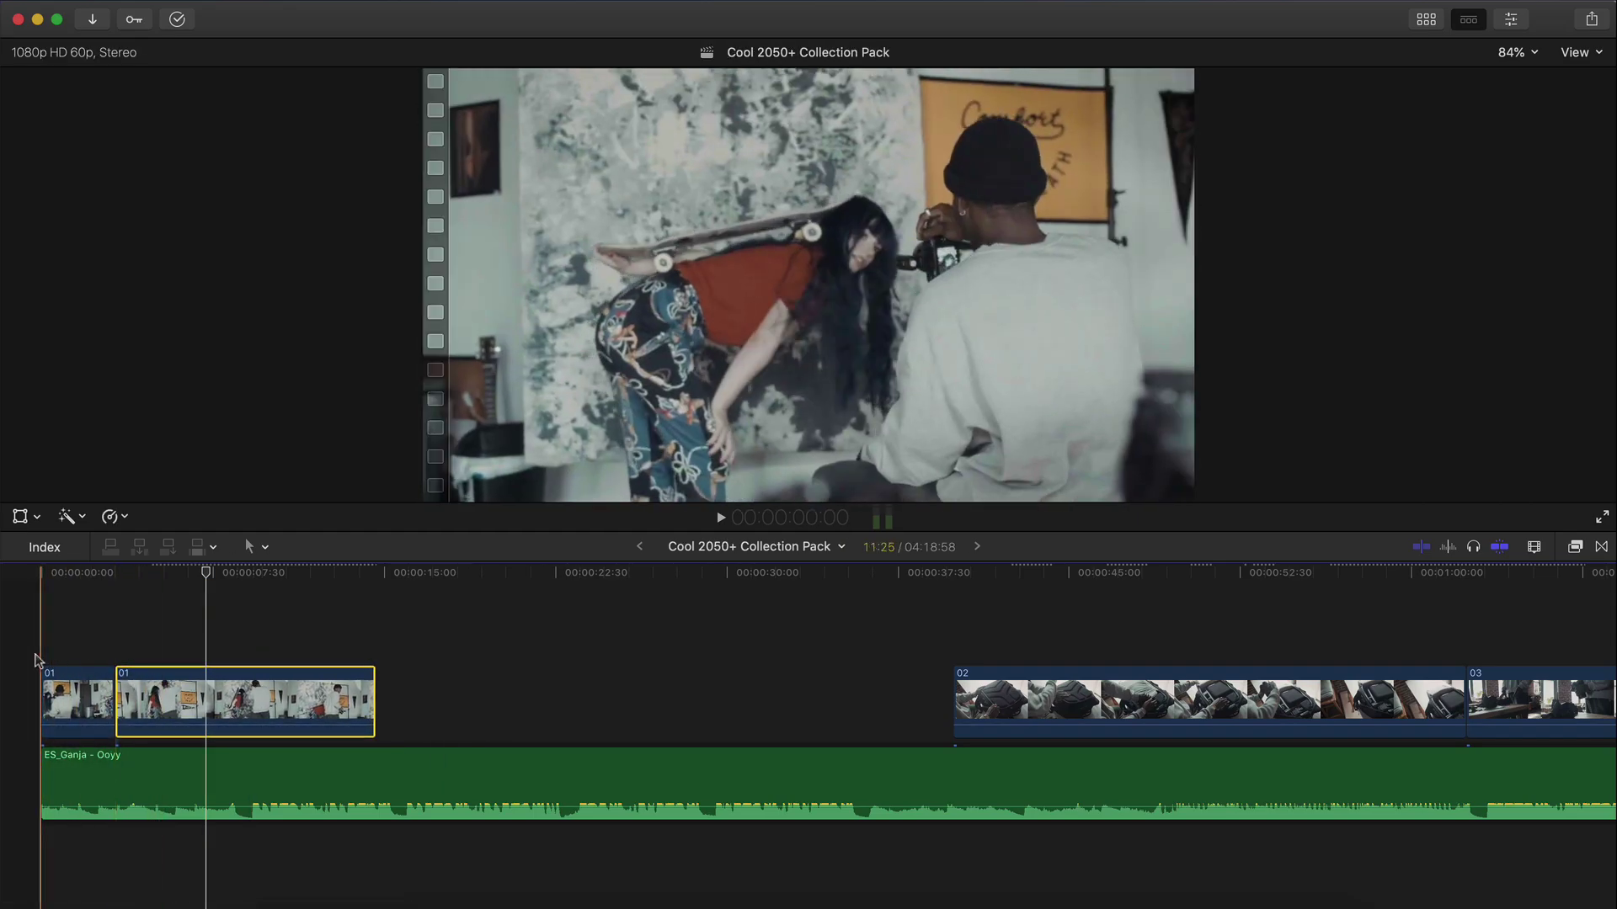
Step: Play the cut between the two clip 01 pieces and try extending the first piece by about a second
{"action": "key", "text": "space"}
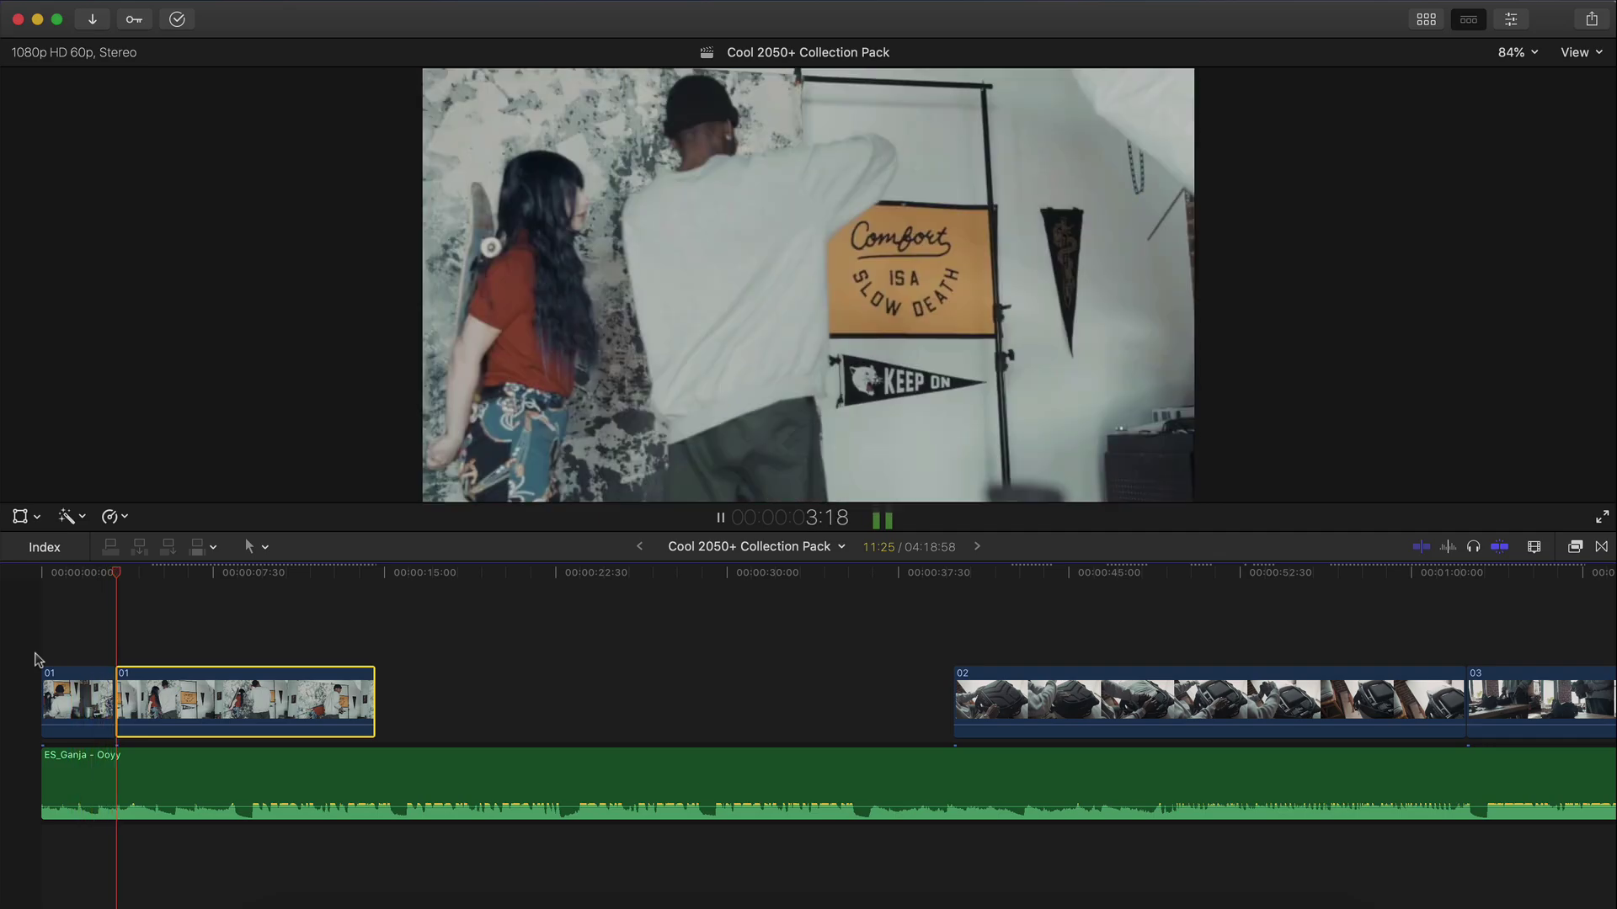
{"action": "key", "text": "space"}
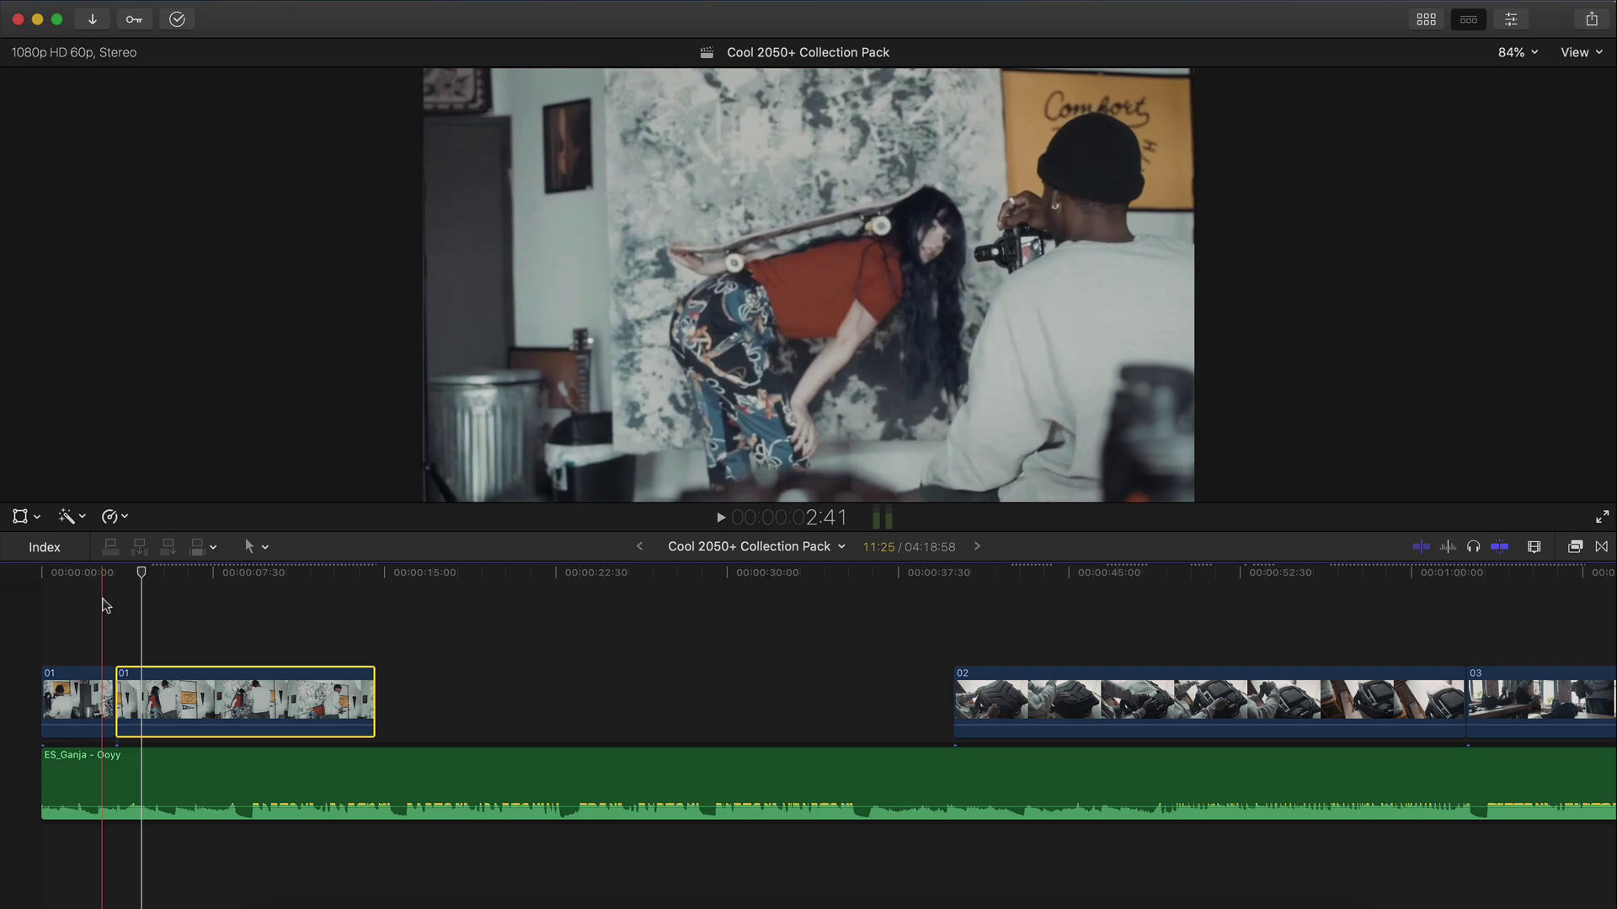
{"action": "key", "text": "space"}
{"action": "key", "text": "space"}
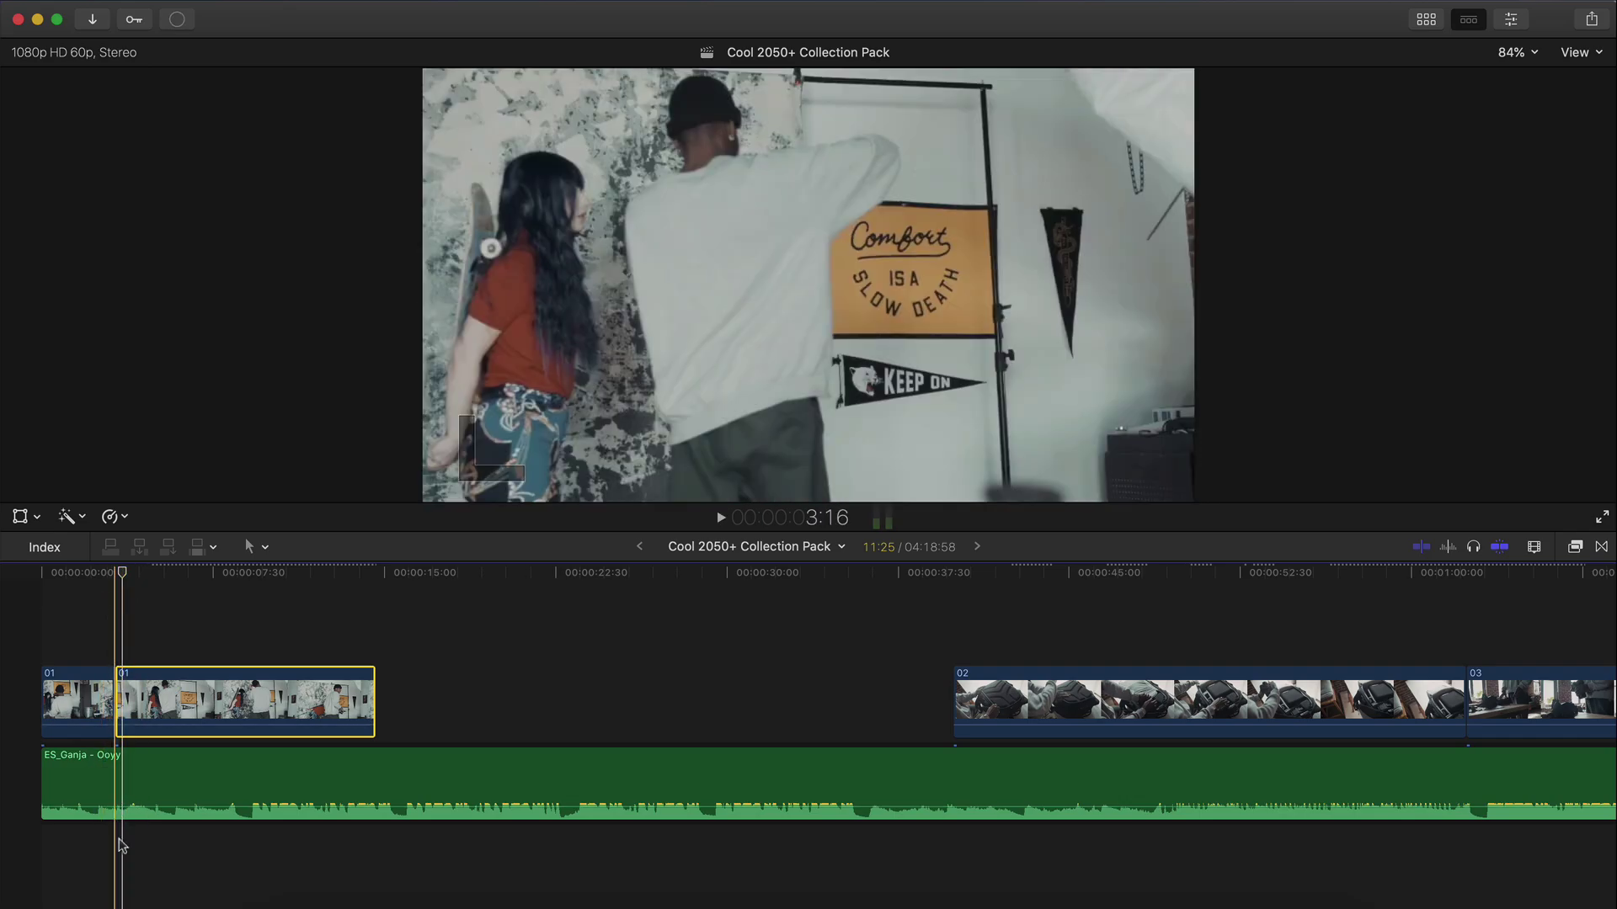
{"action": "left_click", "coordinate": [112, 573]}
{"action": "left_click", "coordinate": [95, 579]}
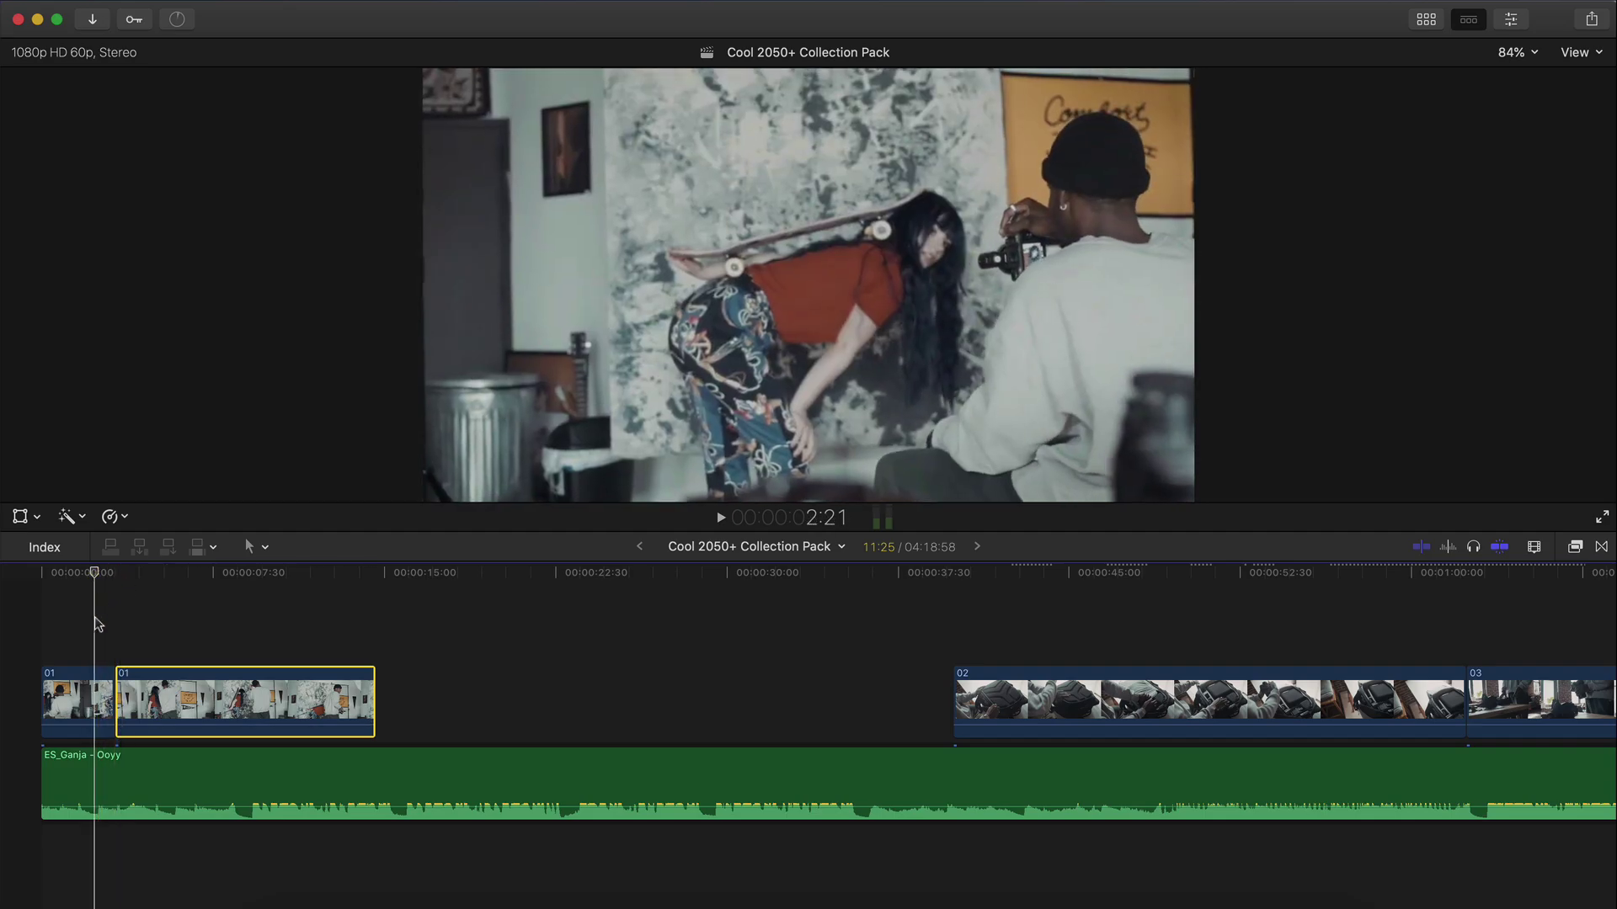
{"action": "left_click_drag", "start_coordinate": [107, 691], "coordinate": [131, 693]}
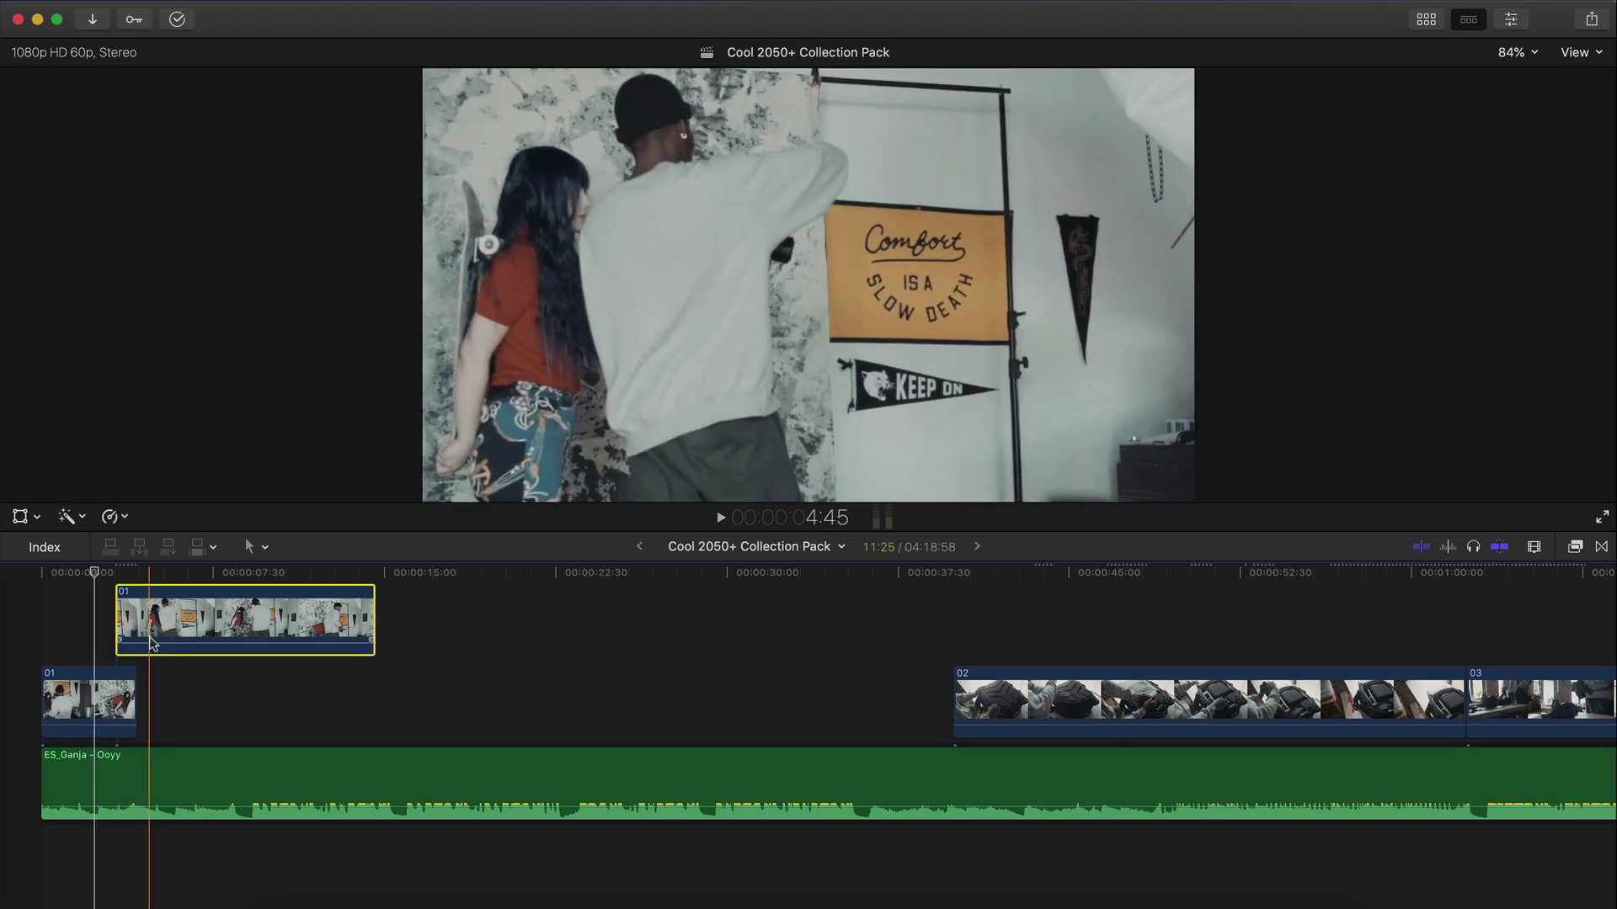
{"action": "key", "text": "space"}
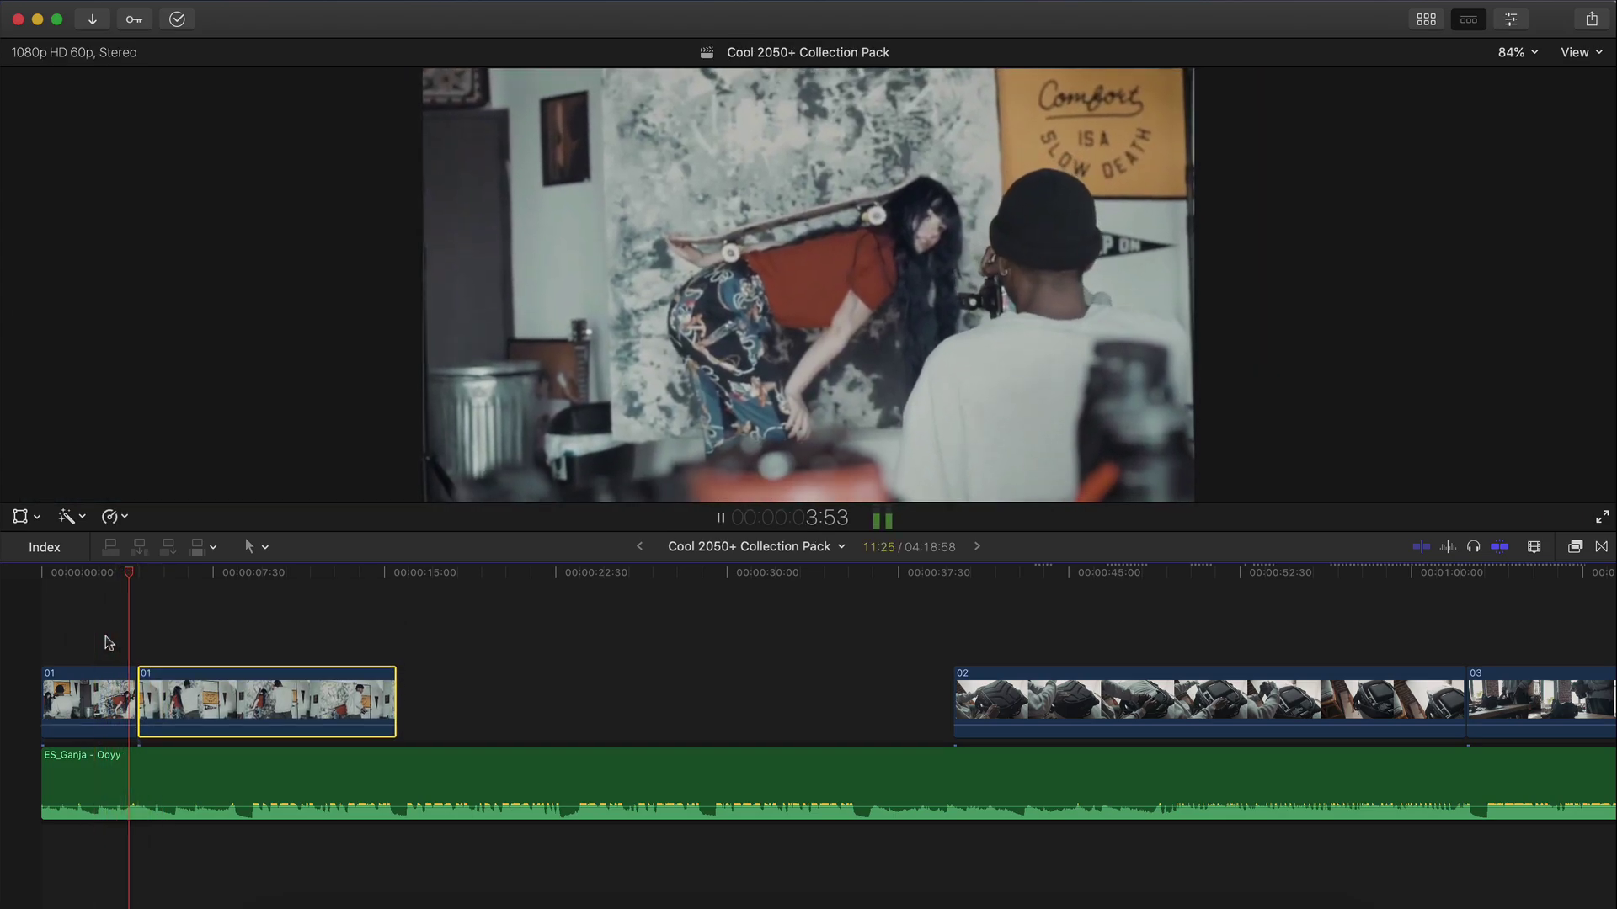
{"action": "key", "text": "super+z"}
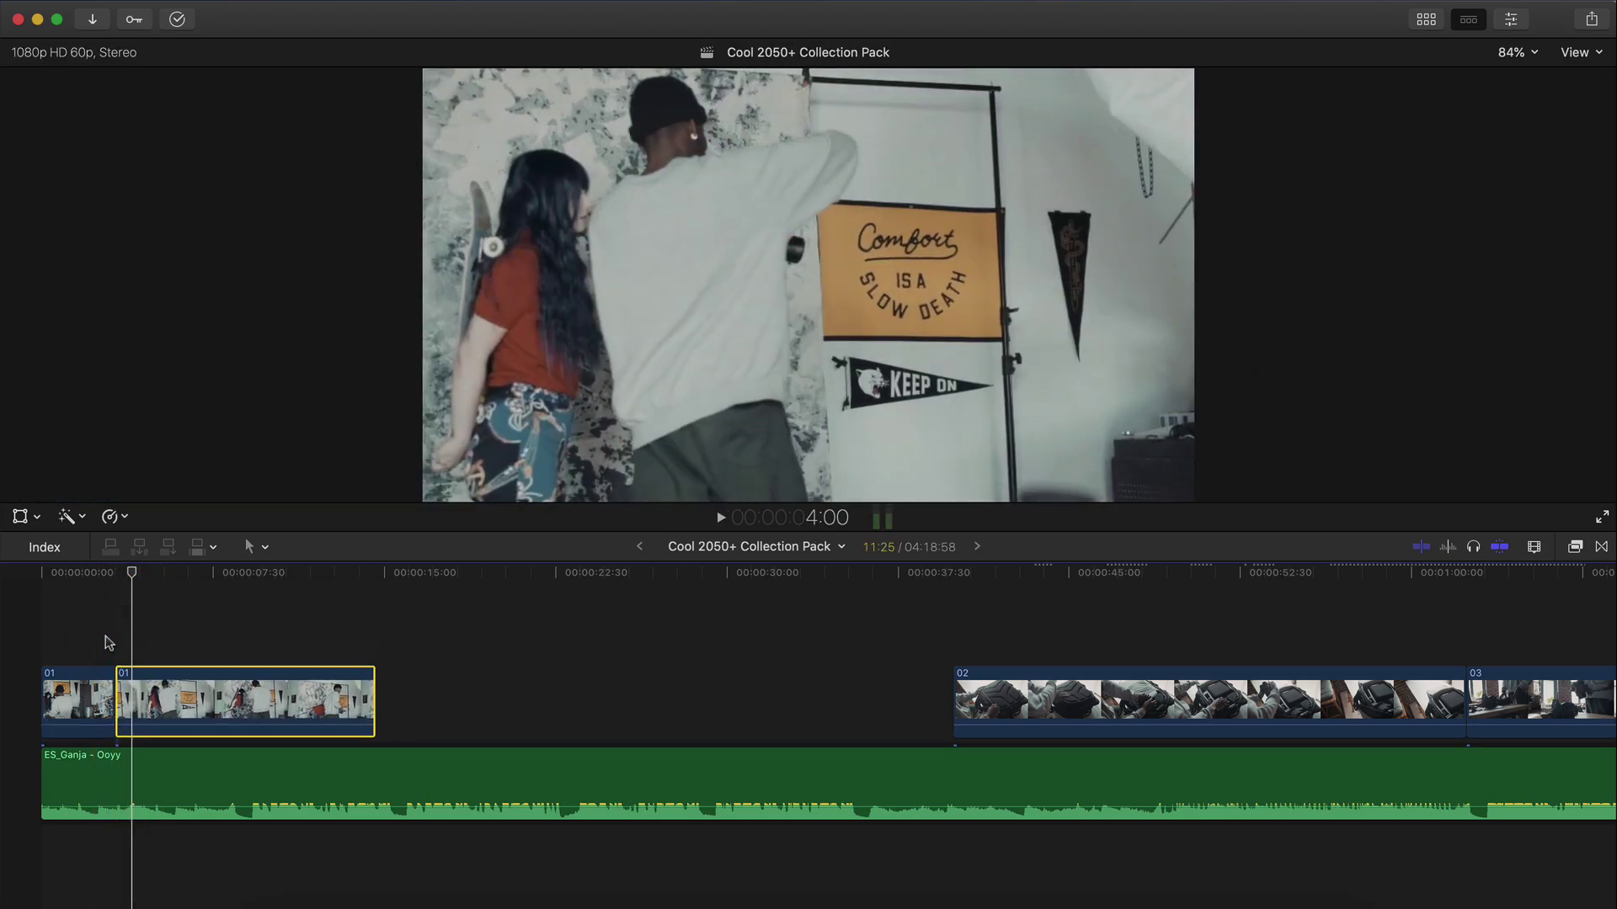
Step: Replay the first cut and trim the end of the second clip 01 piece to about 8:29
{"action": "left_click", "coordinate": [116, 574]}
{"action": "left_click_drag", "start_coordinate": [117, 574], "coordinate": [104, 575]}
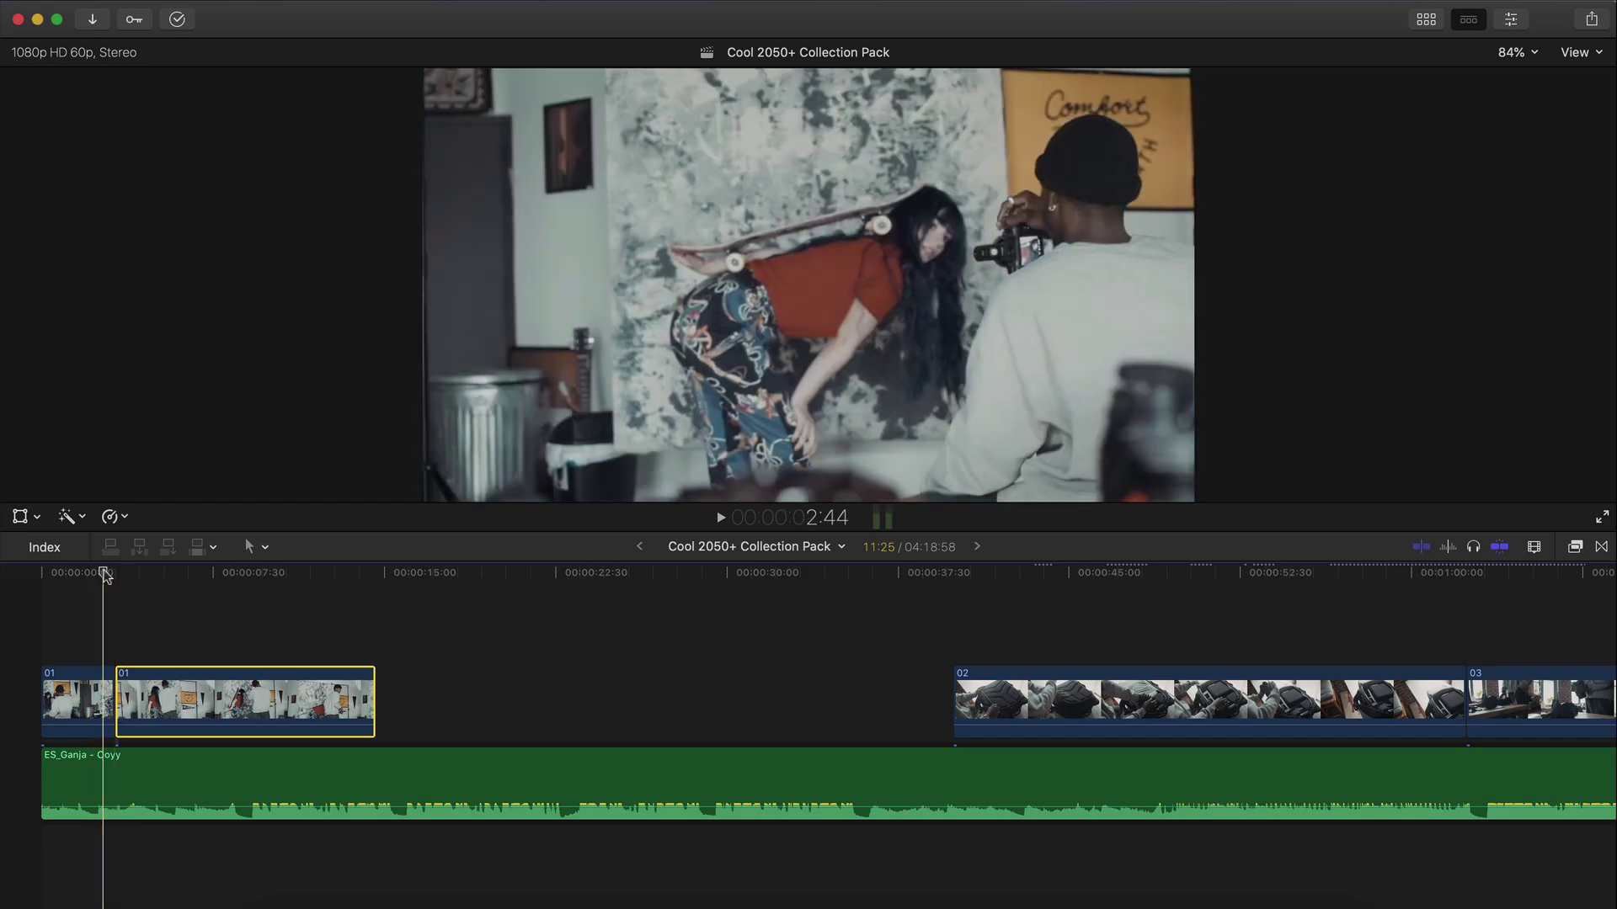
{"action": "key", "text": "space"}
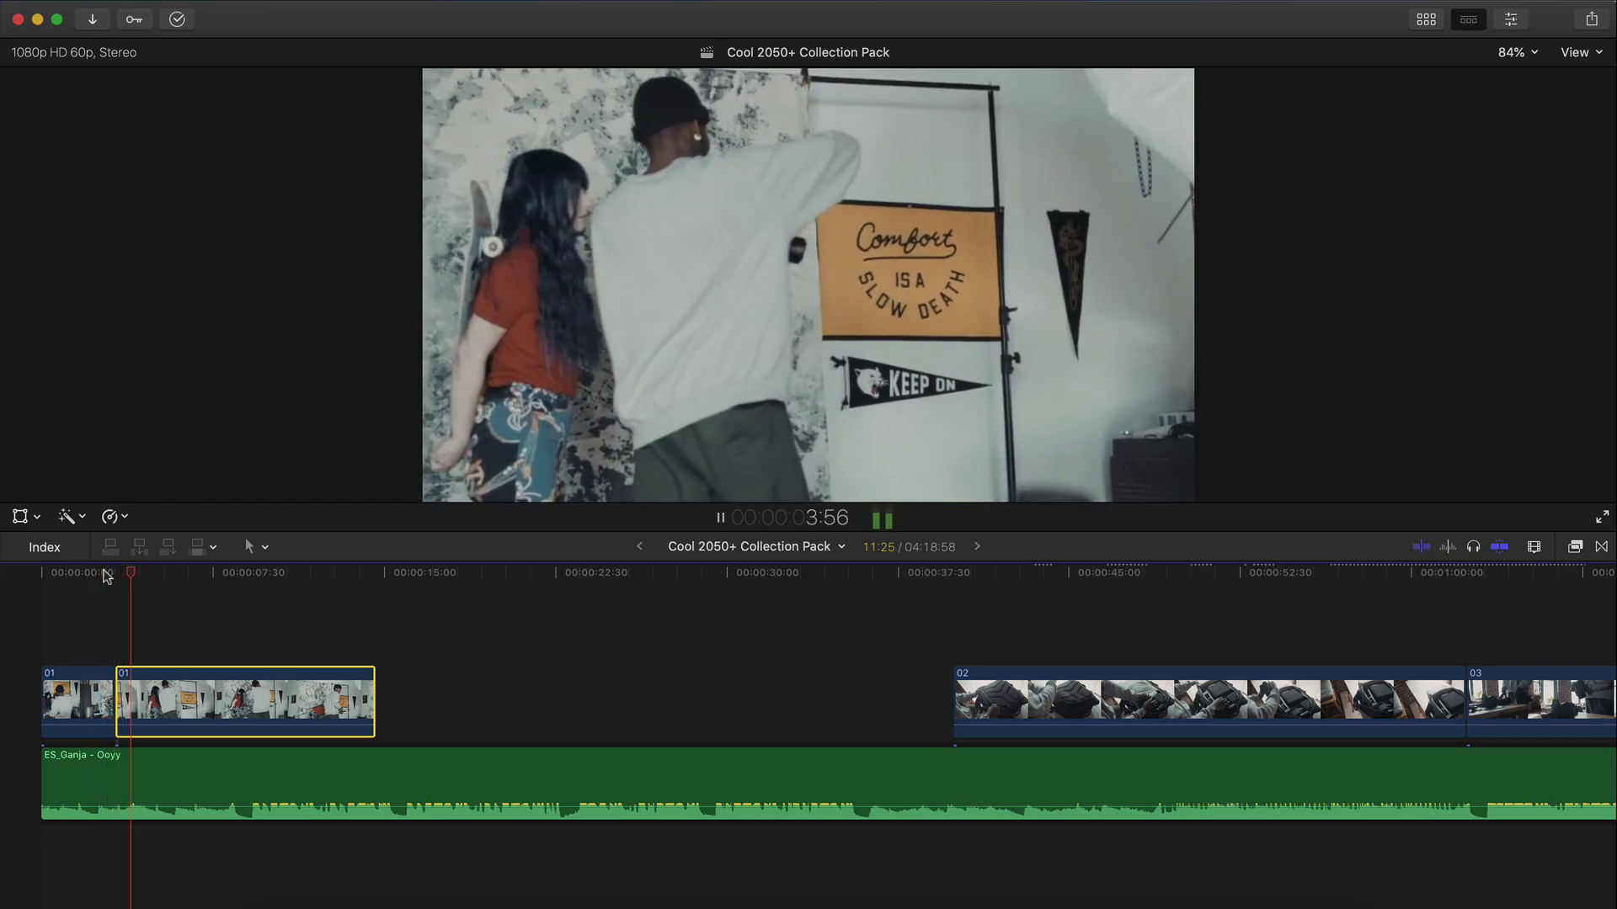
{"action": "key", "text": "space"}
{"action": "left_click_drag", "start_coordinate": [374, 699], "coordinate": [233, 689]}
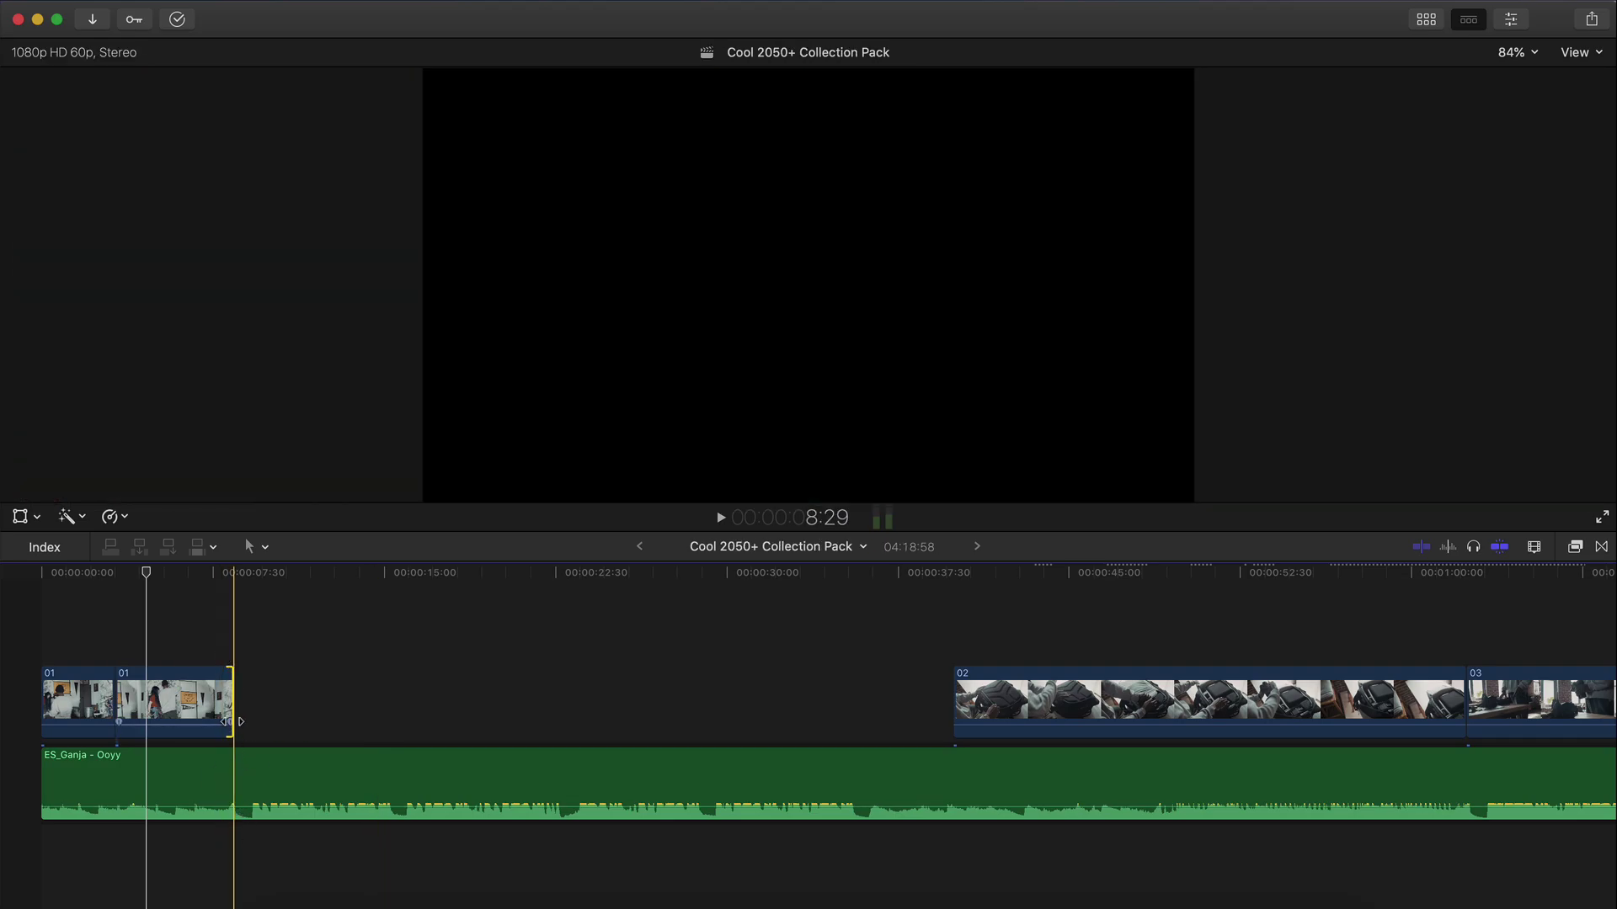
Step: Move clip 02 directly after the second clip 01 piece and play the opening to check the cut against the music
{"action": "key", "text": "space"}
{"action": "key", "text": "space"}
{"action": "left_click_drag", "start_coordinate": [1030, 699], "coordinate": [364, 682]}
{"action": "key", "text": "space"}
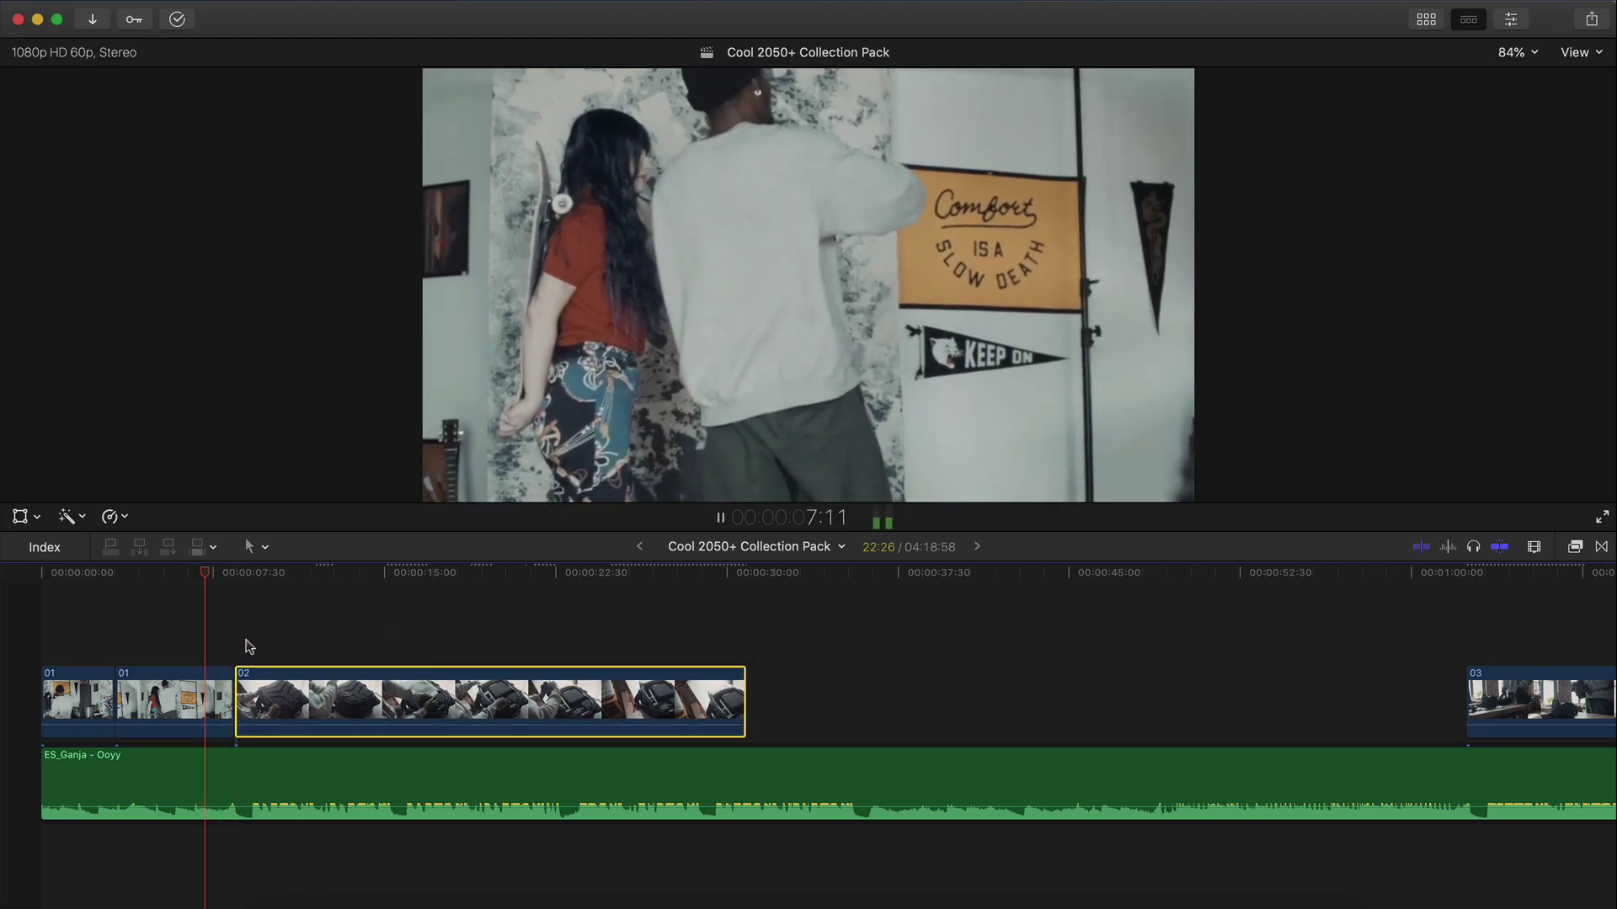
{"action": "key", "text": "space"}
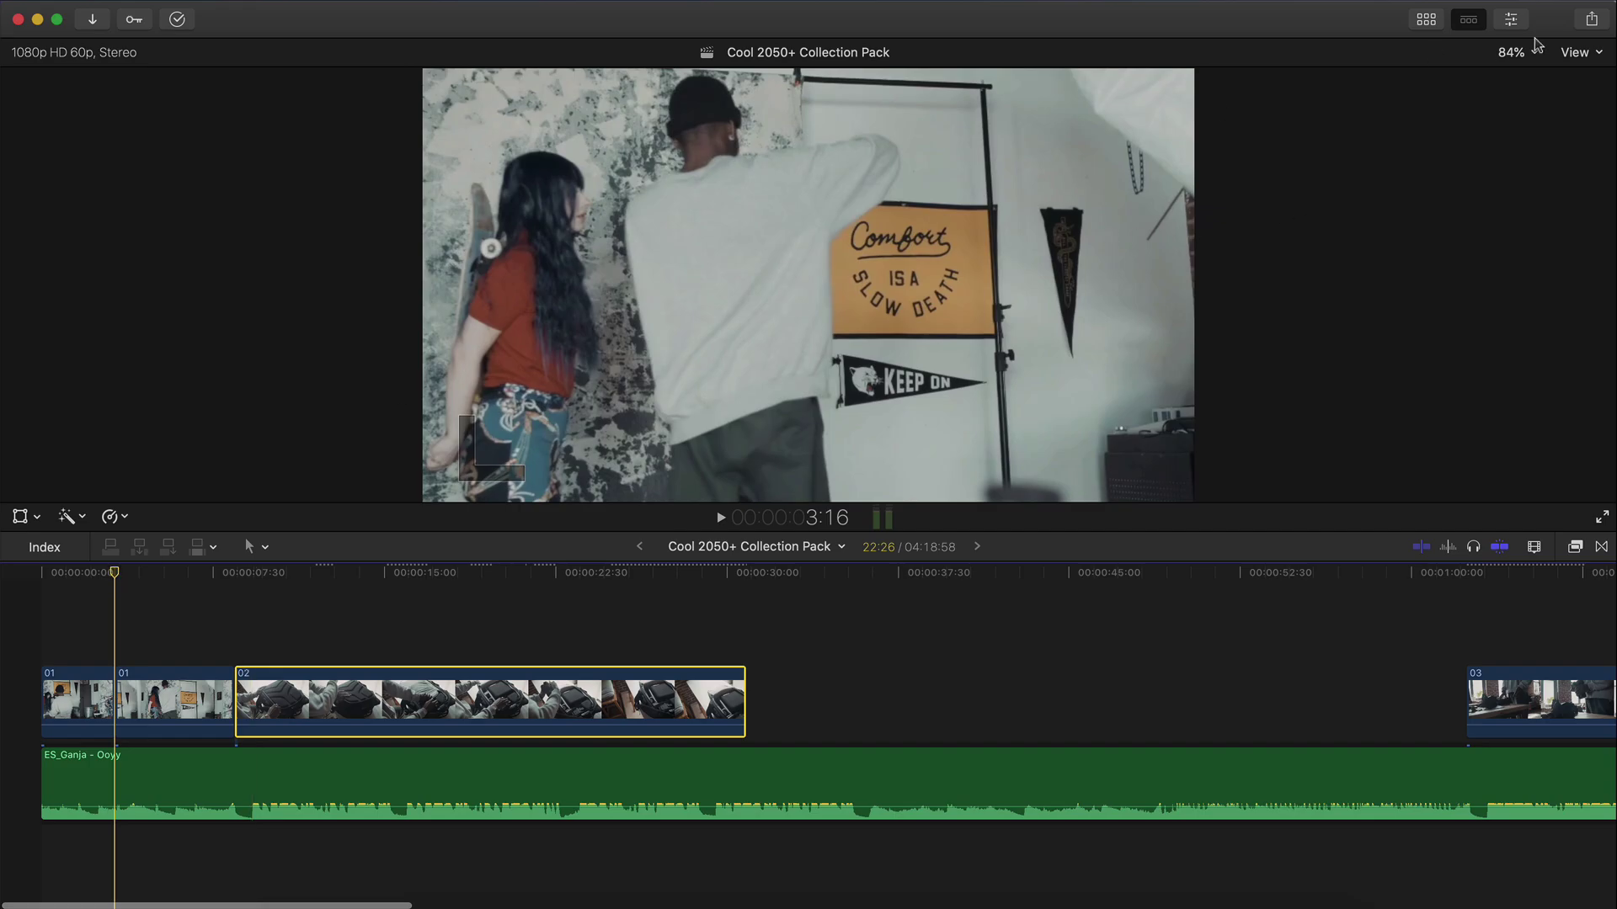
Step: Add the Logo 15 title from the FCP Graphics Collection above the first clip at the timeline start, and hide the browser
{"action": "left_click", "coordinate": [1429, 27]}
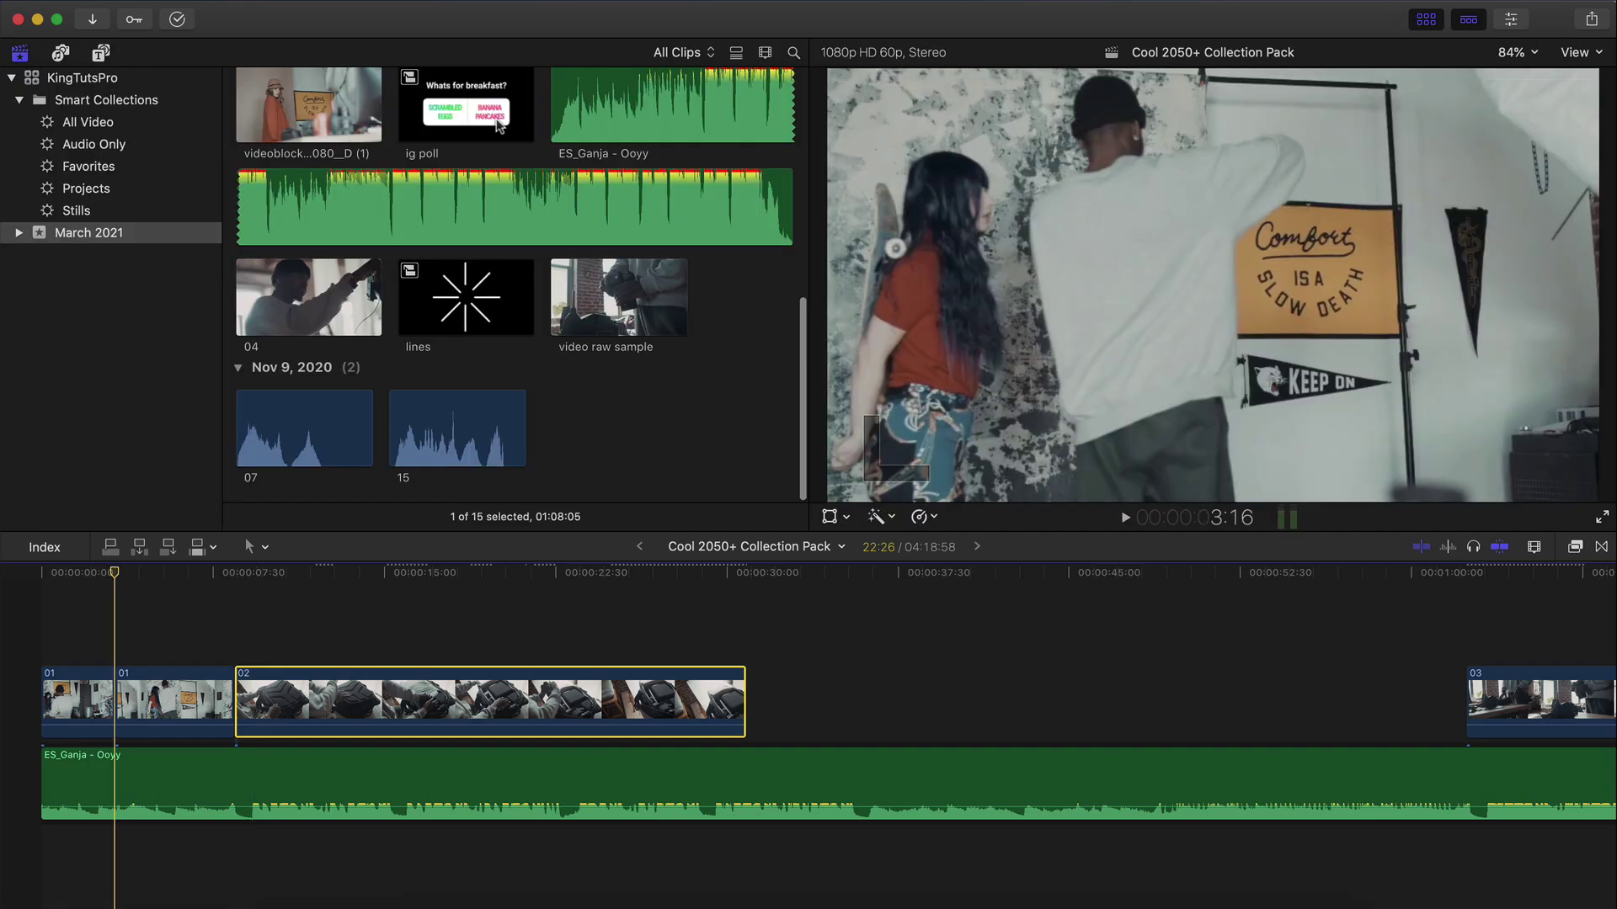
{"action": "left_click", "coordinate": [101, 53]}
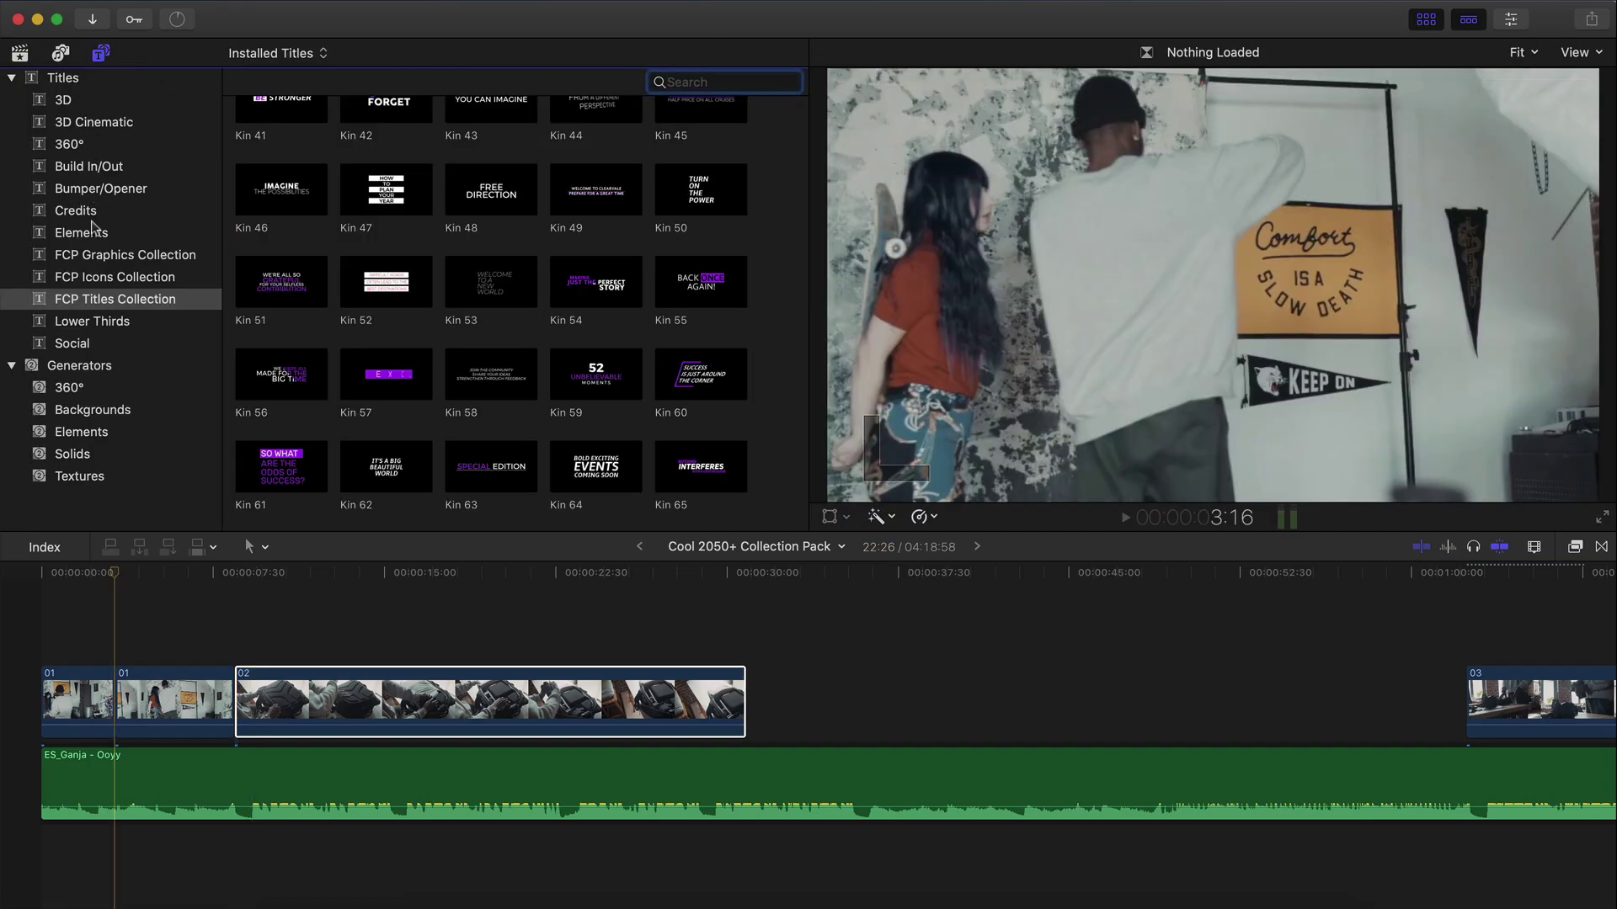
{"action": "left_click", "coordinate": [143, 264]}
{"action": "left_click", "coordinate": [656, 356]}
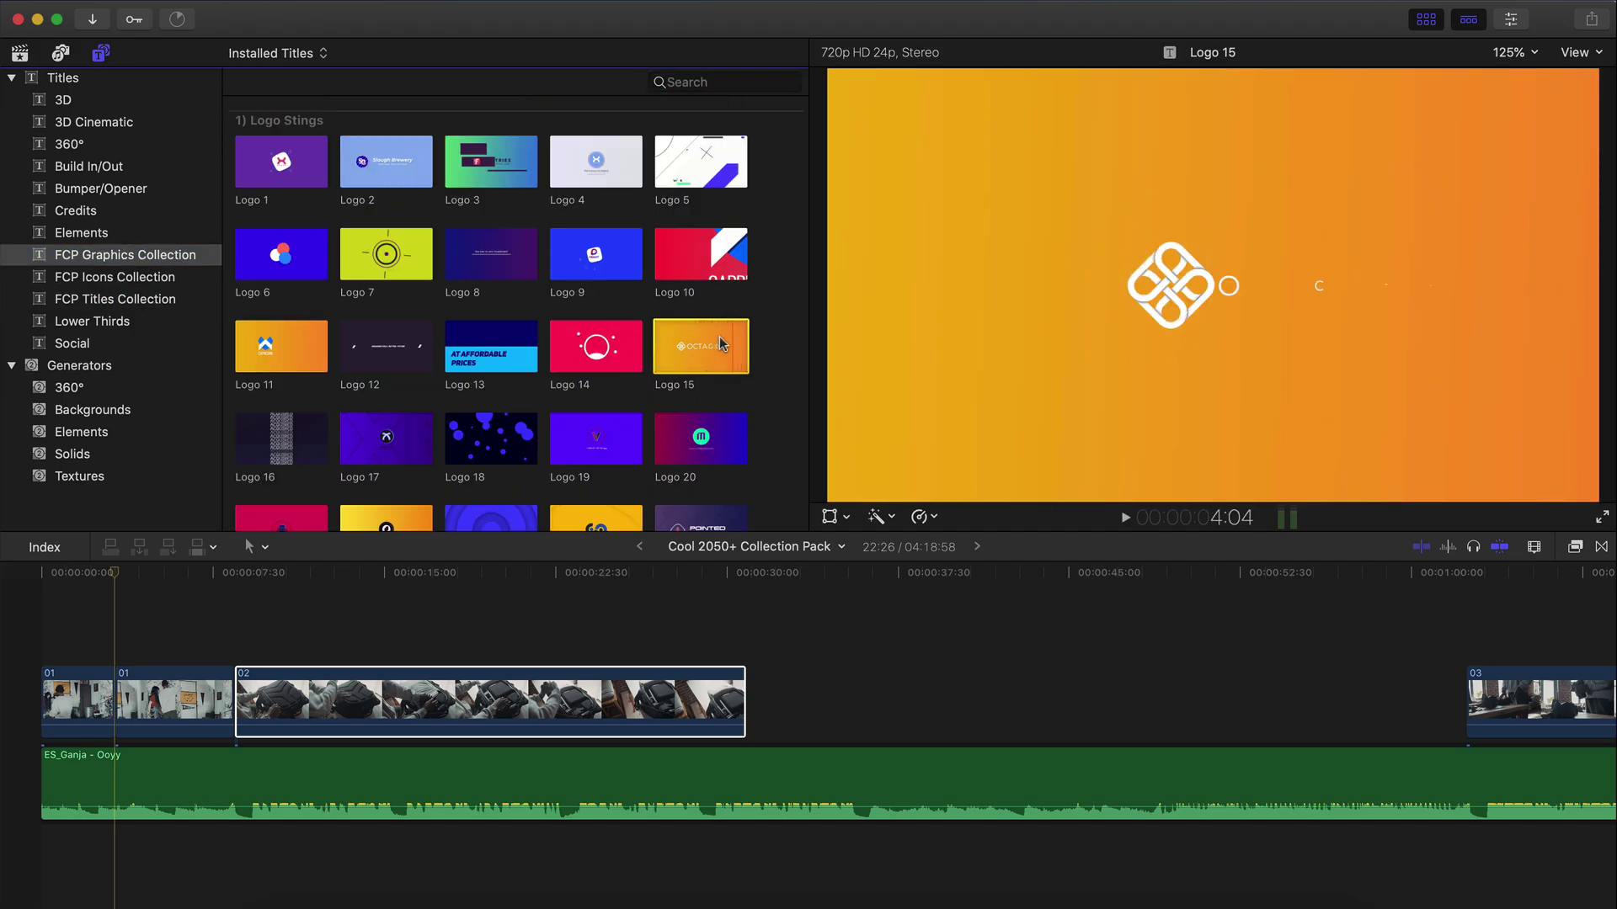
{"action": "scroll", "coordinate": [683, 327], "scroll_direction": "down", "scroll_amount": 1}
{"action": "left_click_drag", "start_coordinate": [684, 327], "coordinate": [34, 647]}
{"action": "key", "text": "space"}
{"action": "left_click", "coordinate": [1429, 19]}
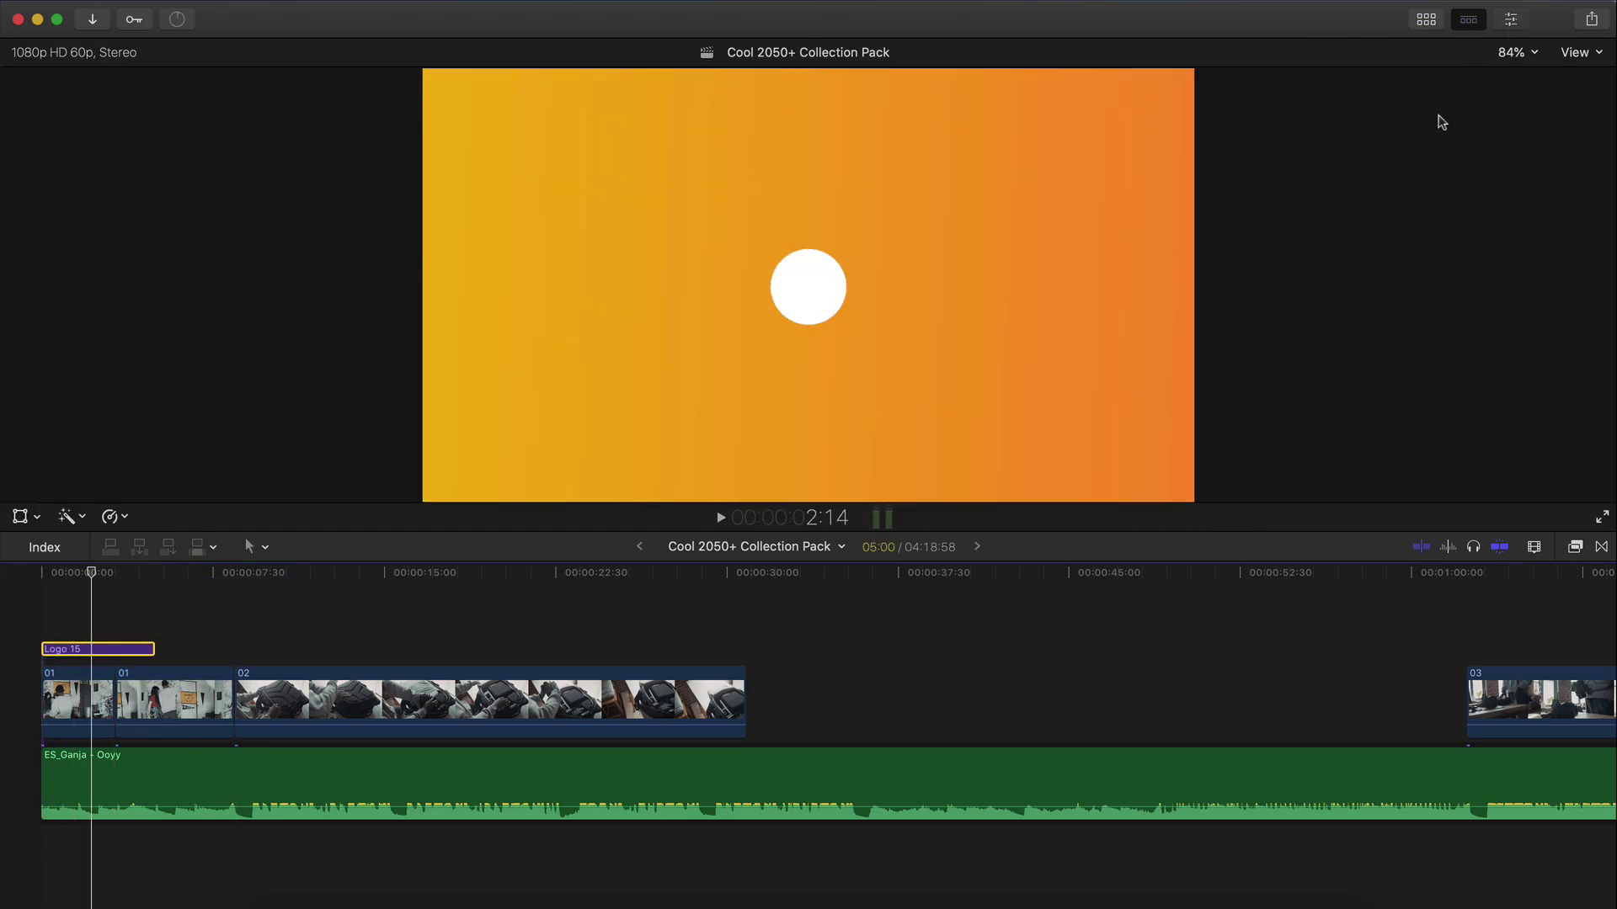
Step: Show the inspector for the Logo 15 title and set its Background to None
{"action": "key", "text": "super+4"}
{"action": "scroll", "coordinate": [1353, 108], "scroll_direction": "down", "scroll_amount": 5}
{"action": "scroll", "coordinate": [1353, 108], "scroll_direction": "up", "scroll_amount": 5}
{"action": "left_click", "coordinate": [1495, 178]}
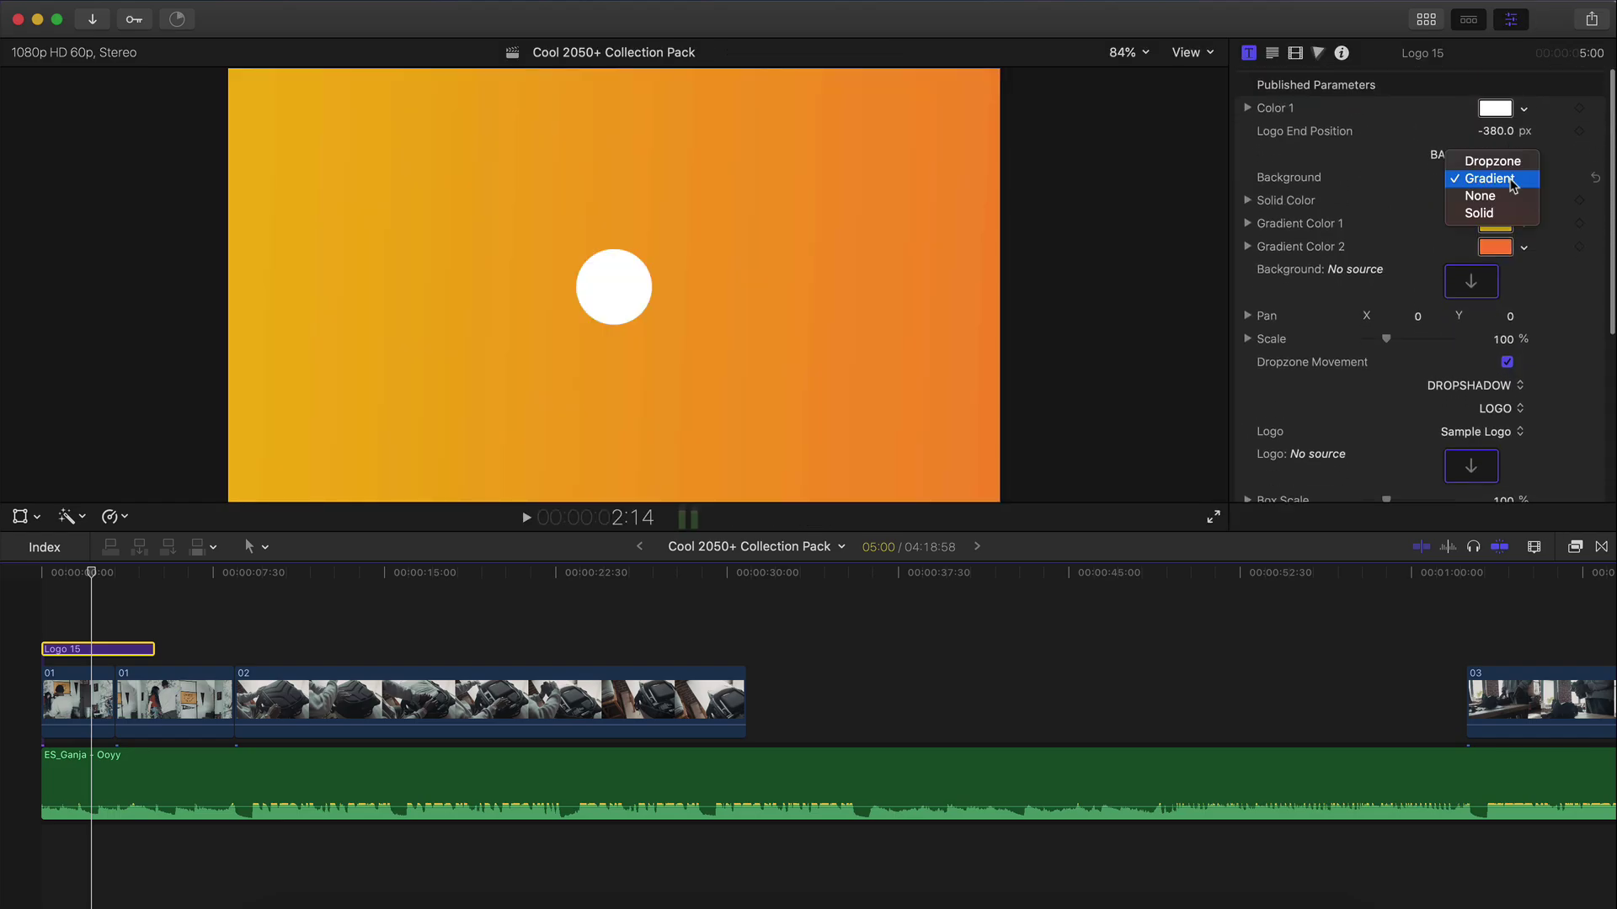
{"action": "left_click", "coordinate": [1486, 196]}
Step: Compare the Solid and Gradient backgrounds on the Logo 15 title at about 1:23, and set Background back to None
{"action": "left_click_drag", "start_coordinate": [94, 583], "coordinate": [73, 582]}
{"action": "left_click", "coordinate": [1501, 177]}
{"action": "left_click", "coordinate": [1507, 181]}
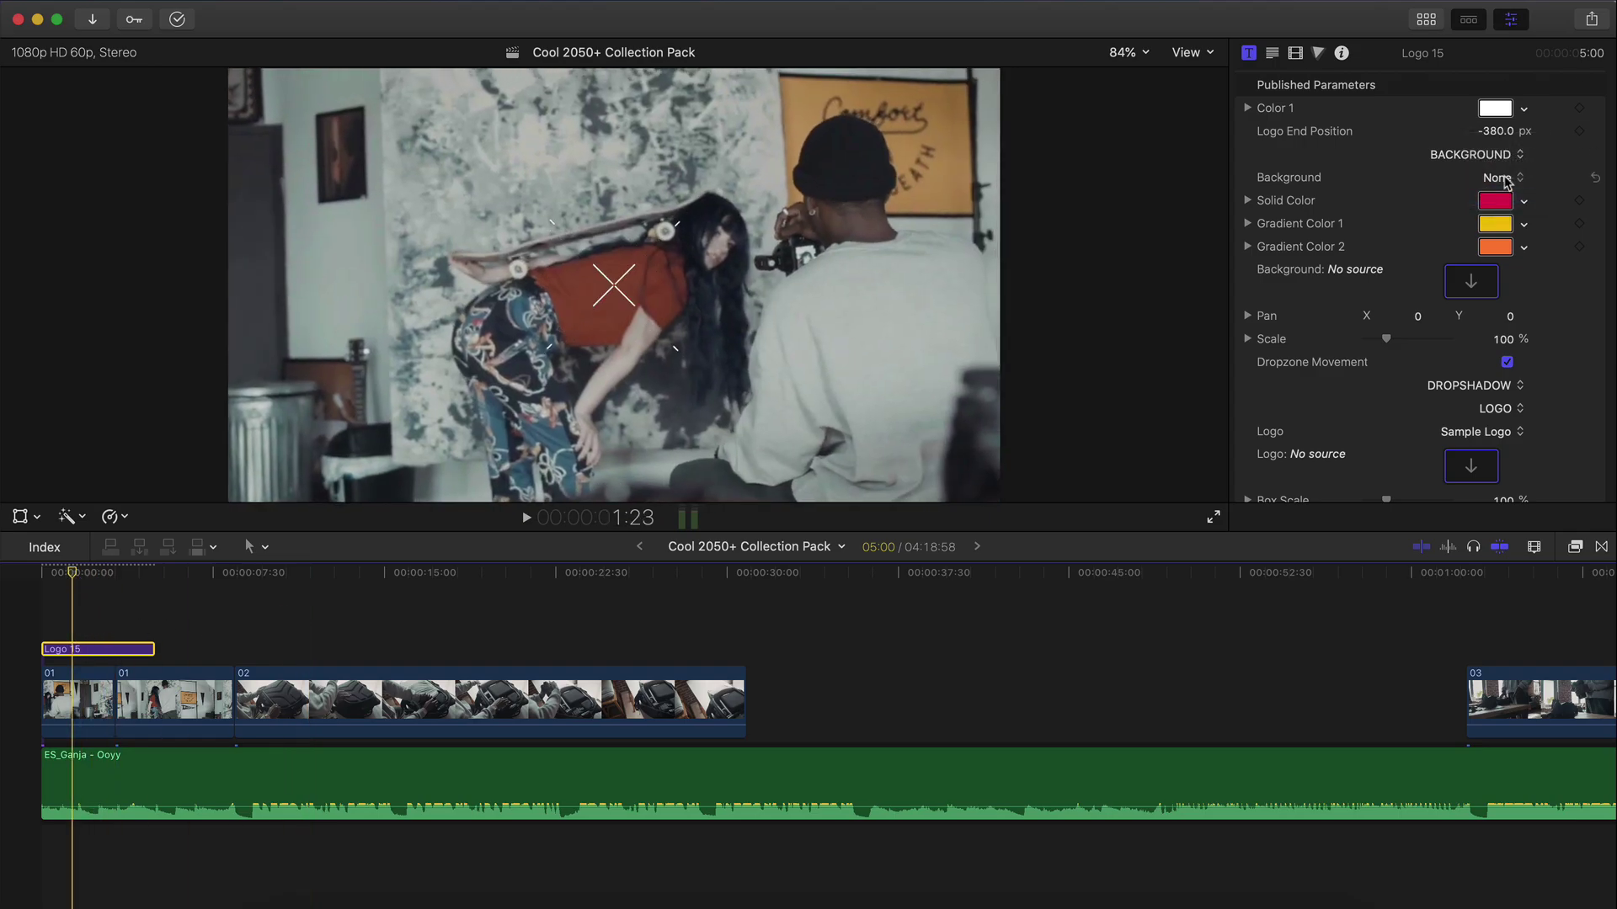
{"action": "left_click", "coordinate": [1504, 181]}
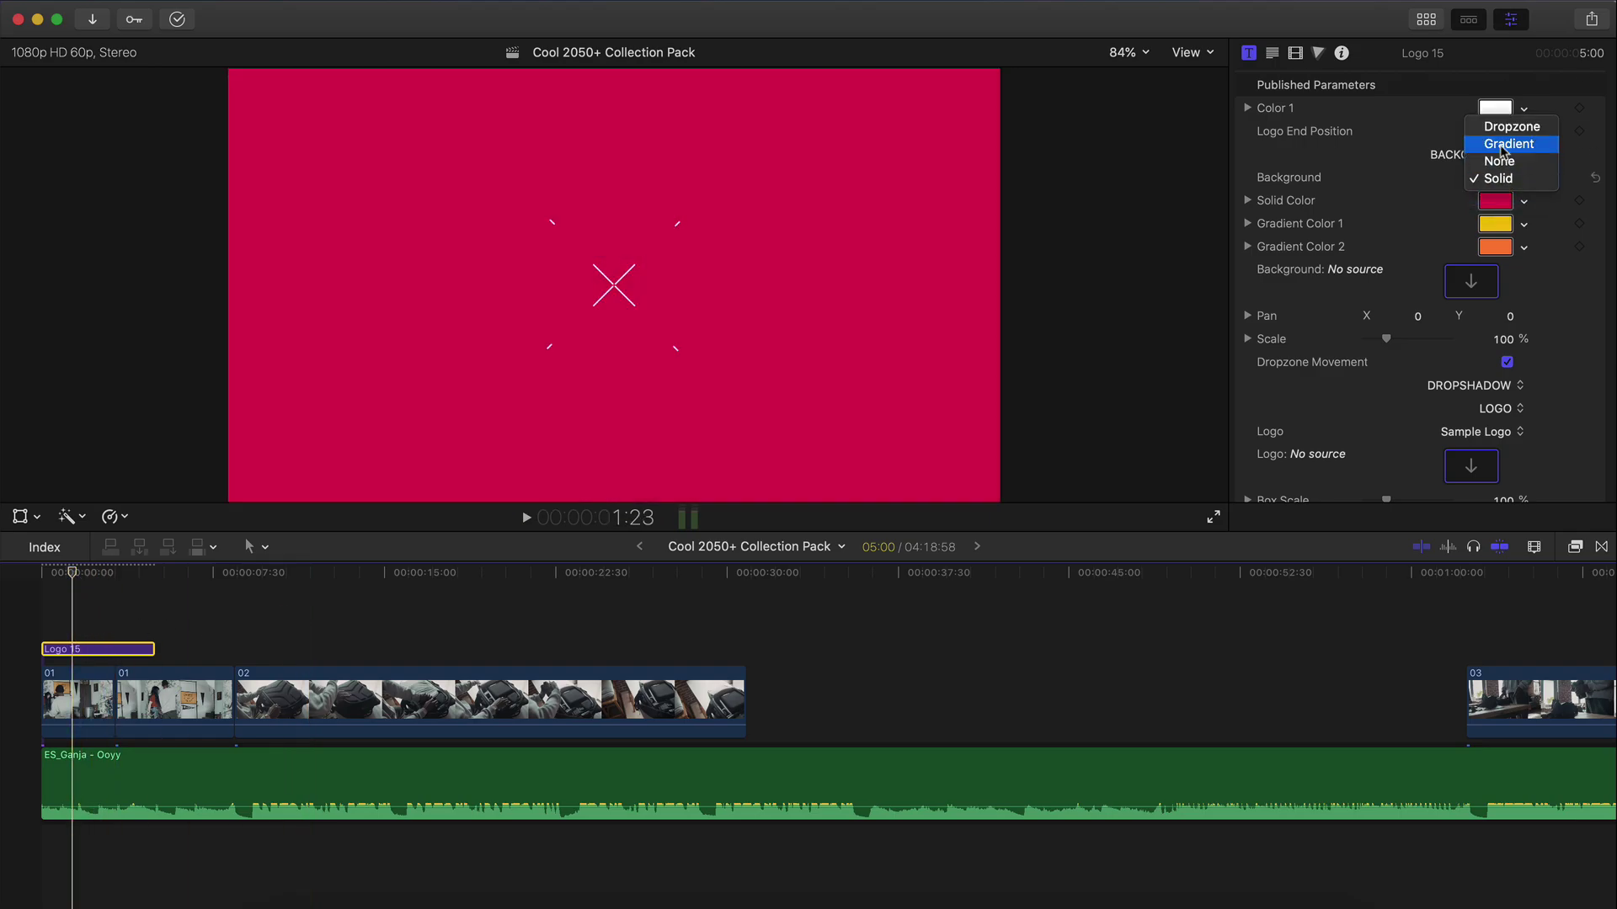
{"action": "left_click", "coordinate": [1506, 150]}
{"action": "left_click", "coordinate": [1496, 180]}
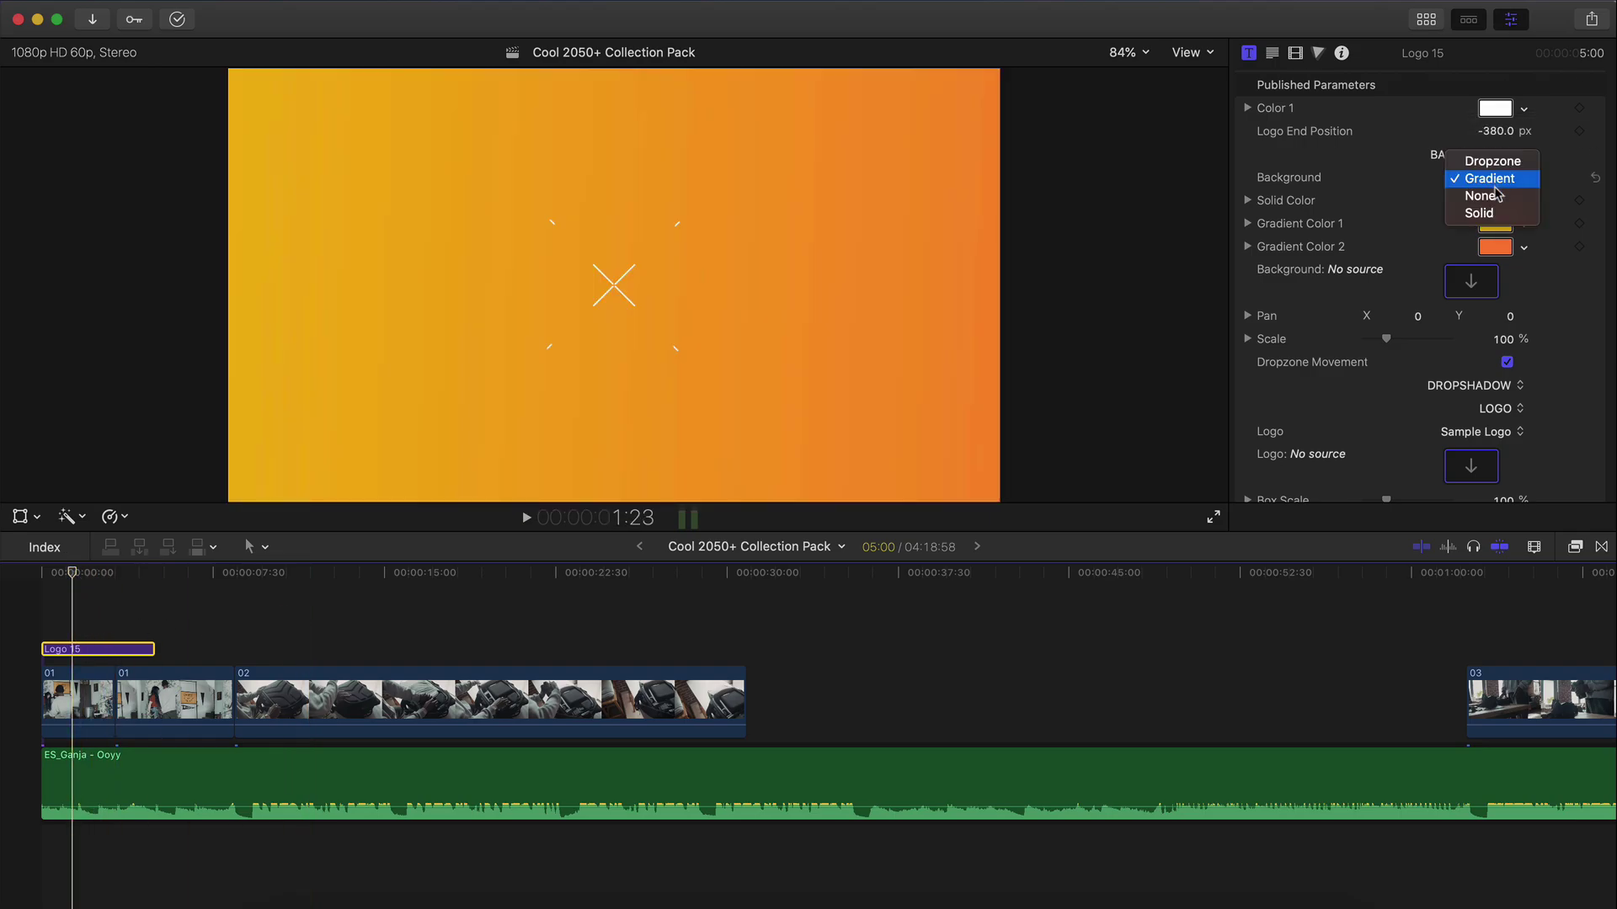
{"action": "left_click", "coordinate": [1497, 194]}
Step: Play the logo intro, extend the beginning of the second clip 01 piece back to about 3:40, and replay the opening
{"action": "key", "text": "space"}
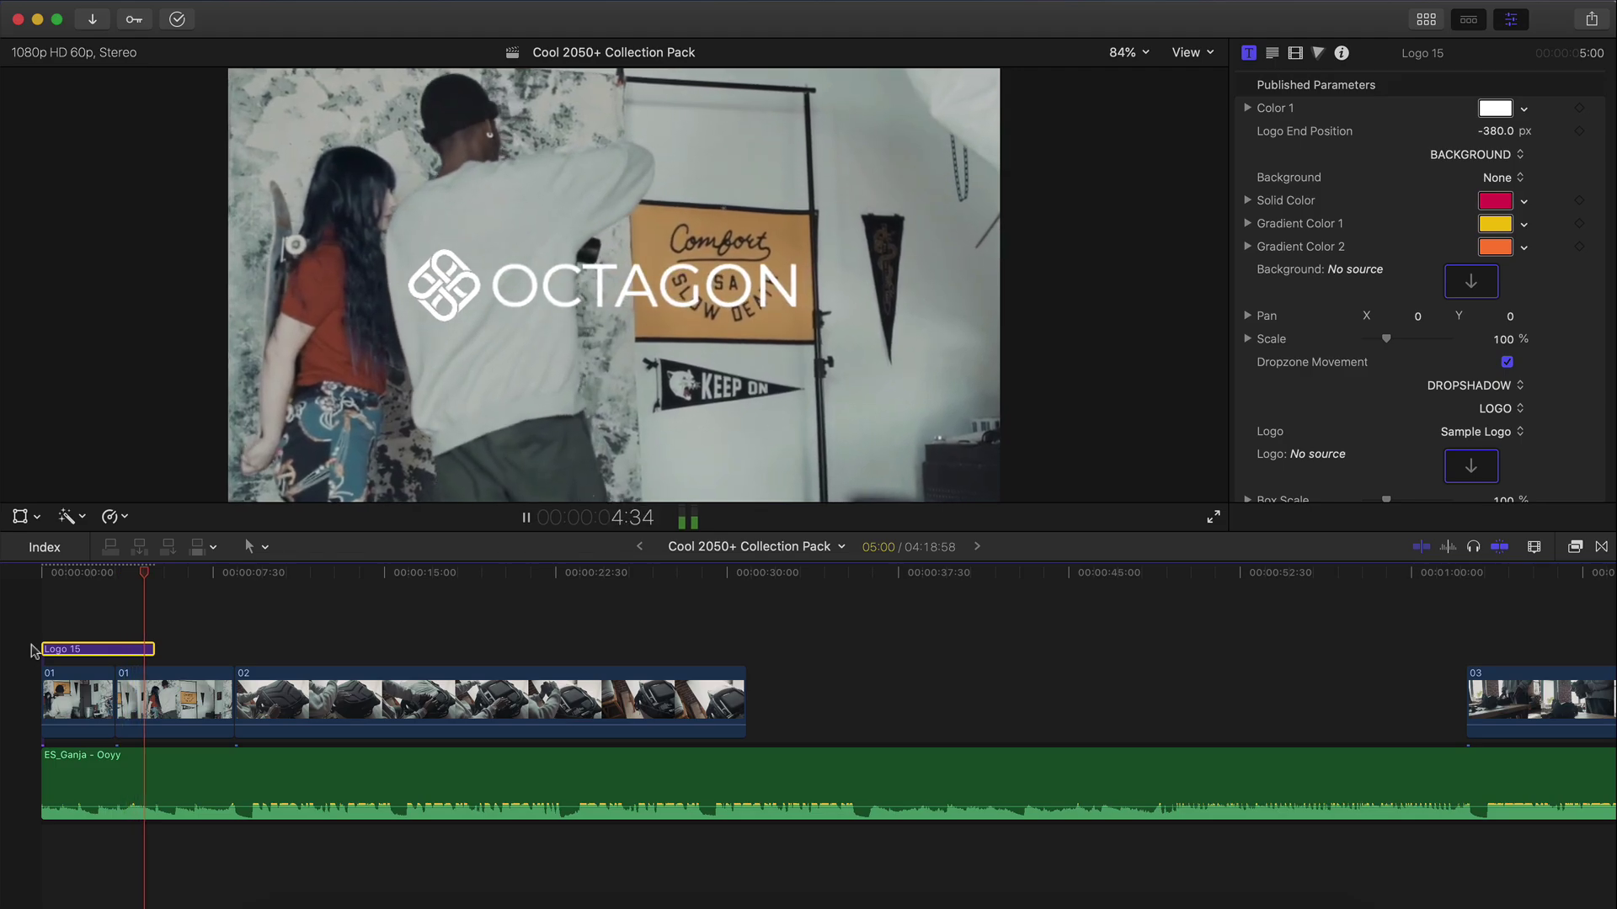
{"action": "key", "text": "space"}
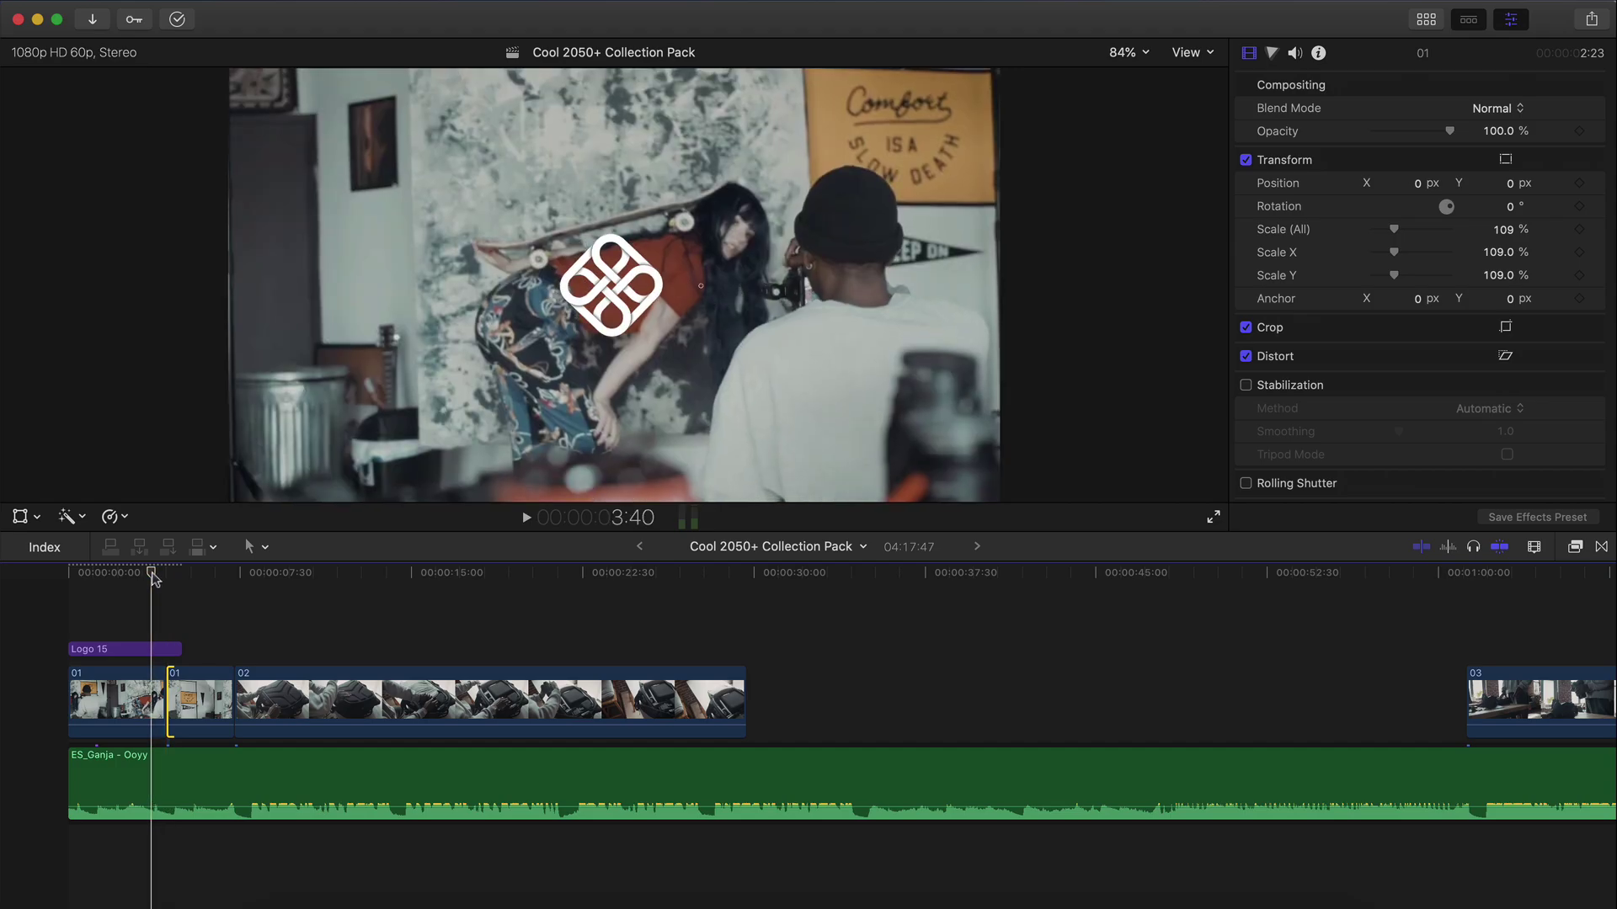
{"action": "left_click_drag", "start_coordinate": [158, 686], "coordinate": [155, 687]}
{"action": "key", "text": "space"}
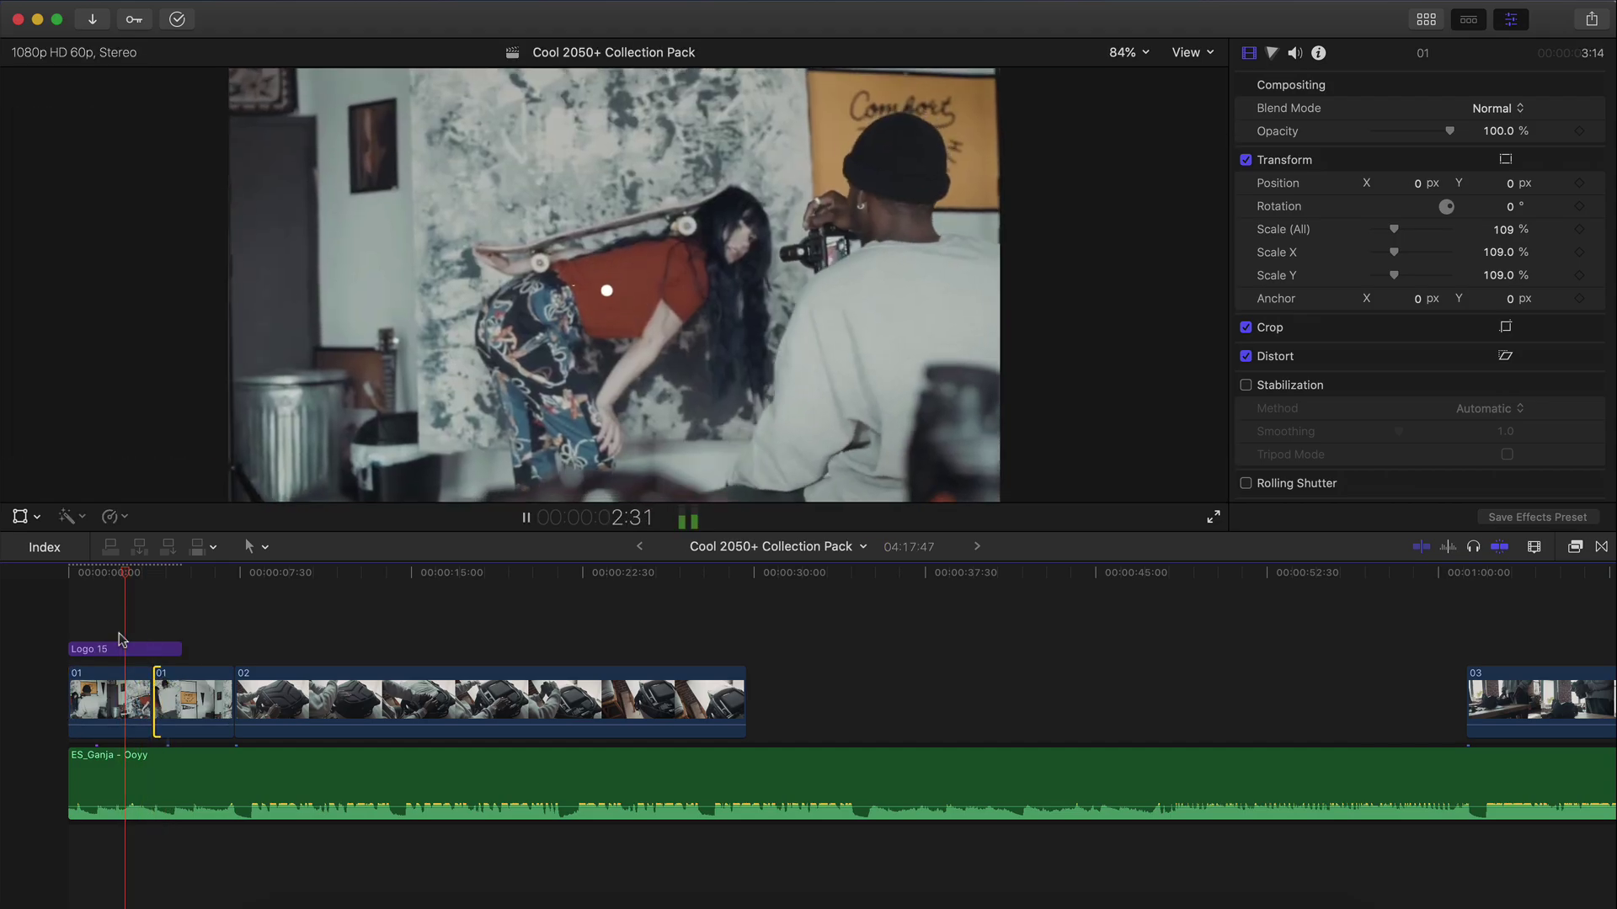
{"action": "key", "text": "space"}
{"action": "key", "text": "space"}
{"action": "key", "text": "space"}
{"action": "key", "text": "space"}
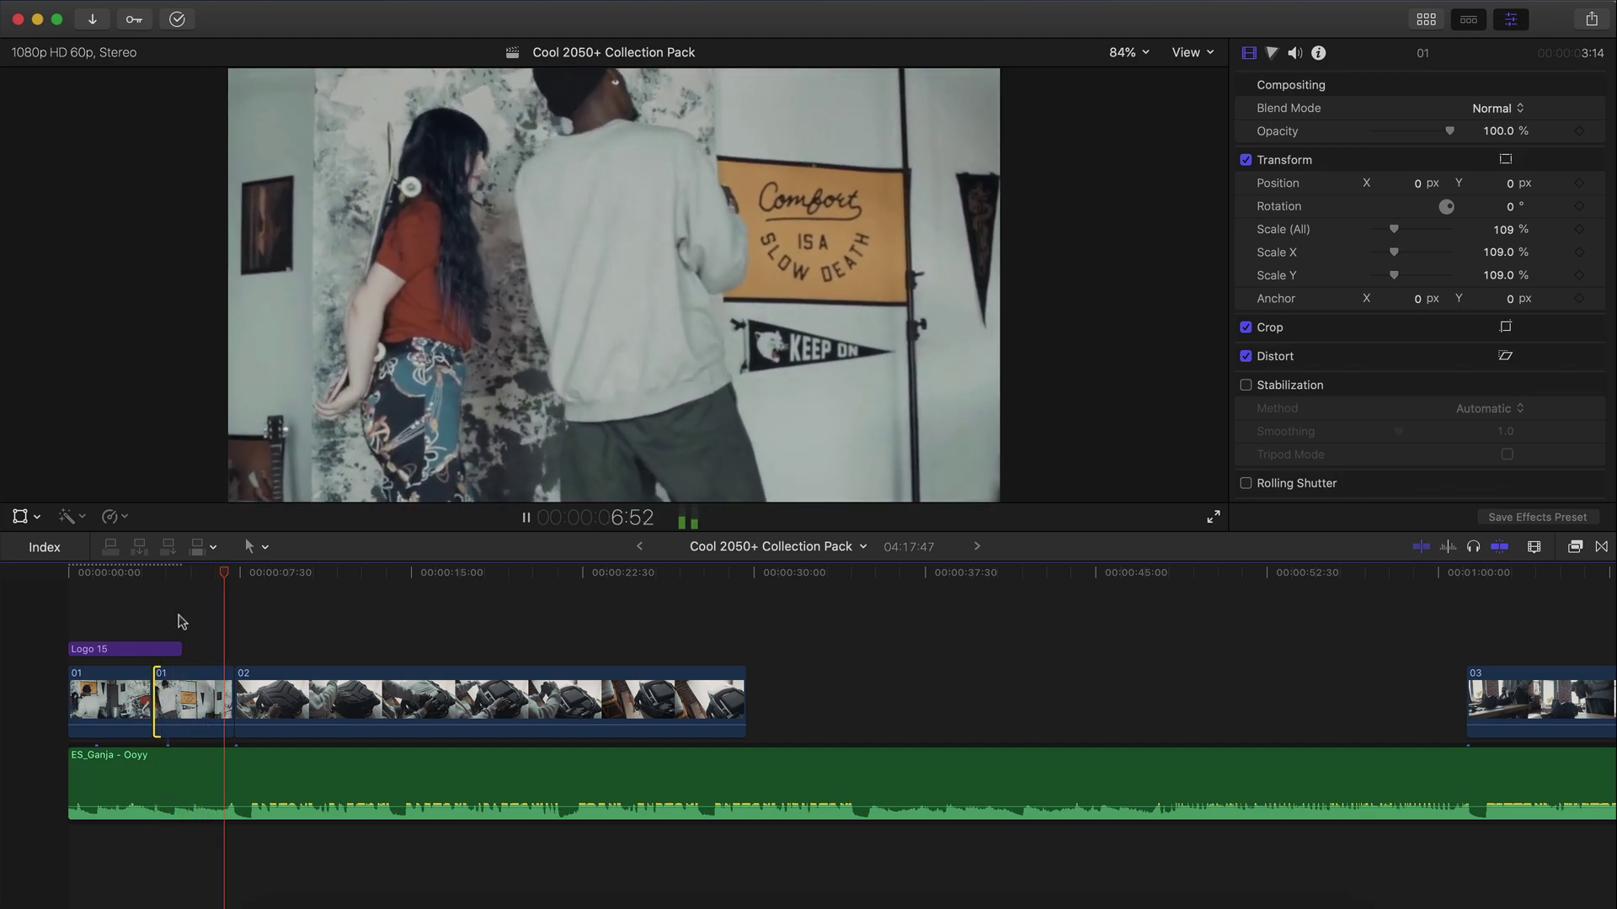
Step: Extend the end of the second clip 01 piece to about 8:10 and move clip 02 directly after it
{"action": "left_click_drag", "start_coordinate": [235, 687], "coordinate": [256, 687]}
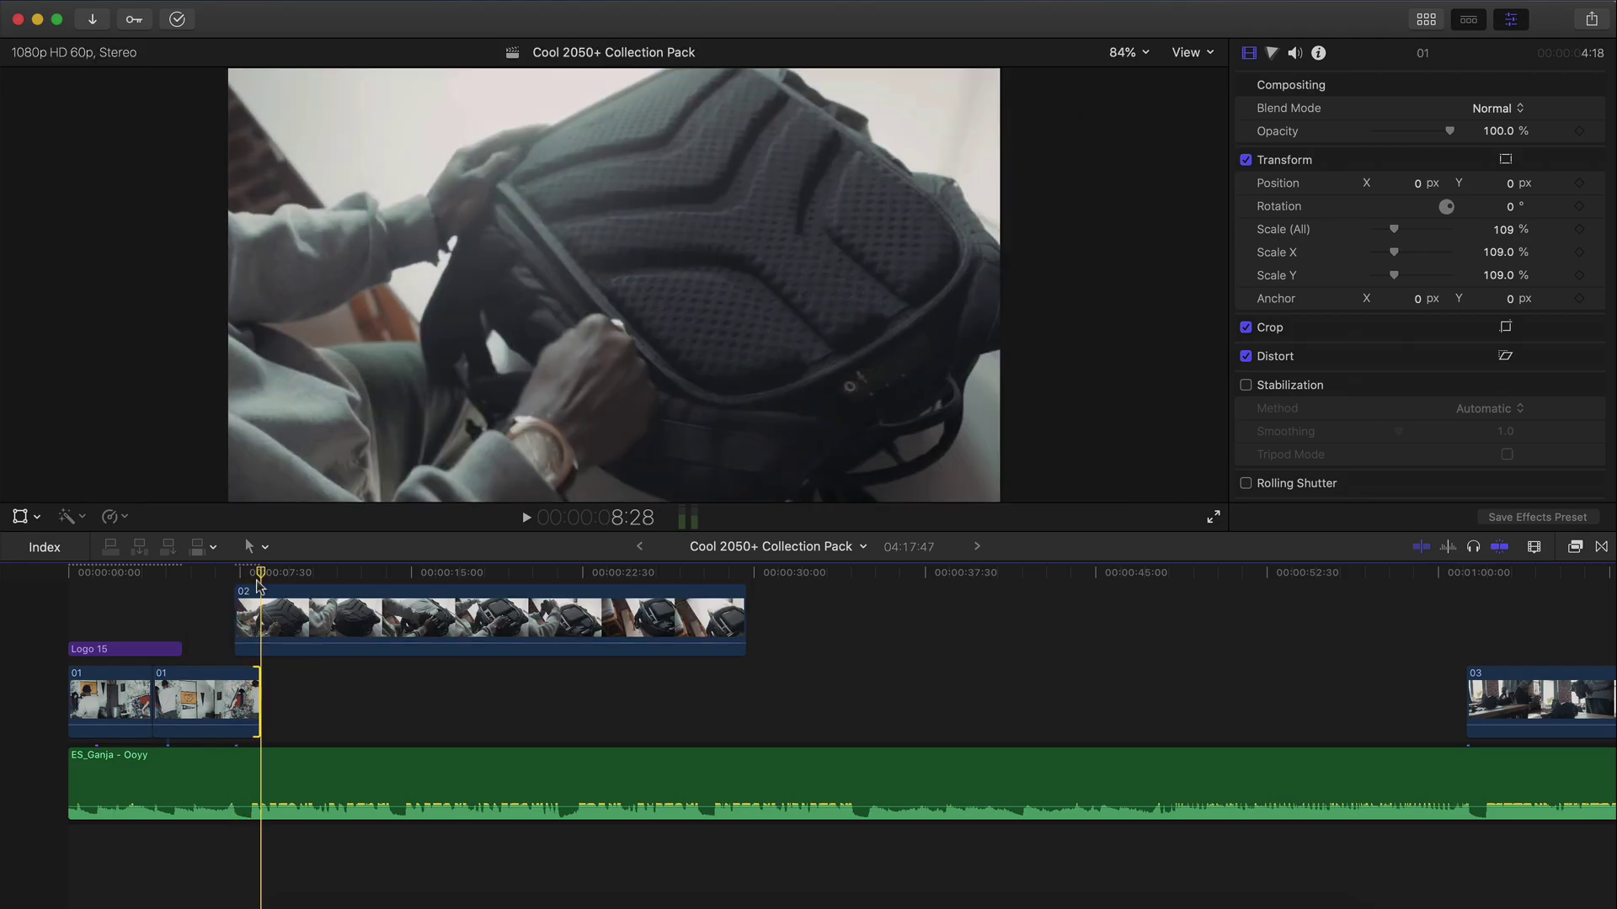
{"action": "key", "text": "super+z"}
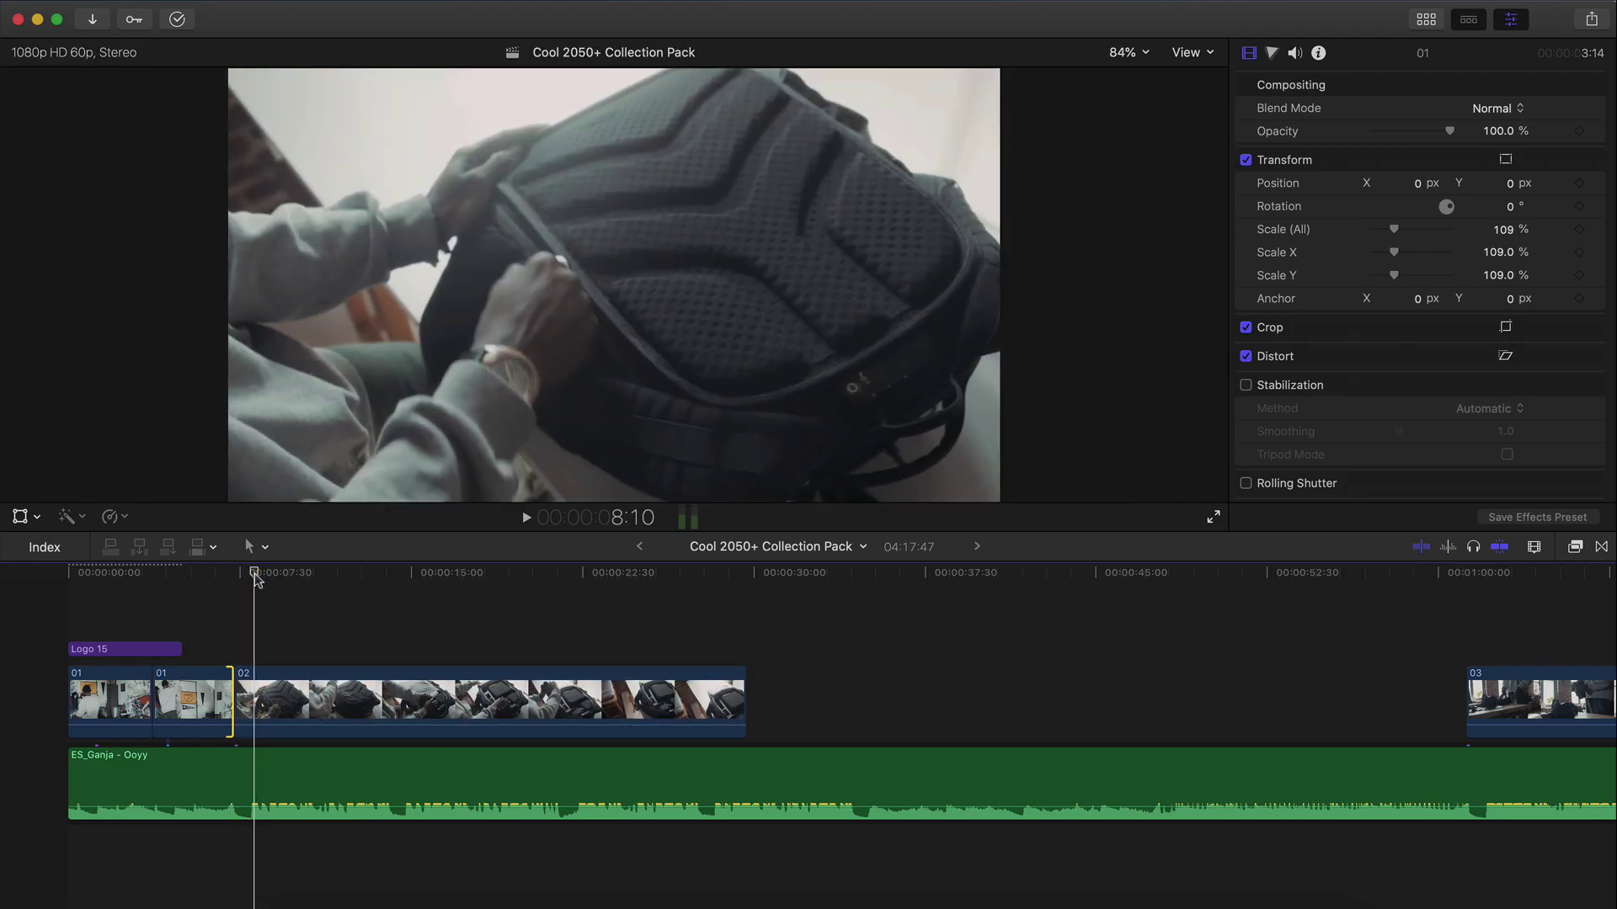
{"action": "left_click_drag", "start_coordinate": [234, 680], "coordinate": [252, 683]}
{"action": "left_click_drag", "start_coordinate": [288, 623], "coordinate": [305, 621]}
{"action": "key", "text": "space"}
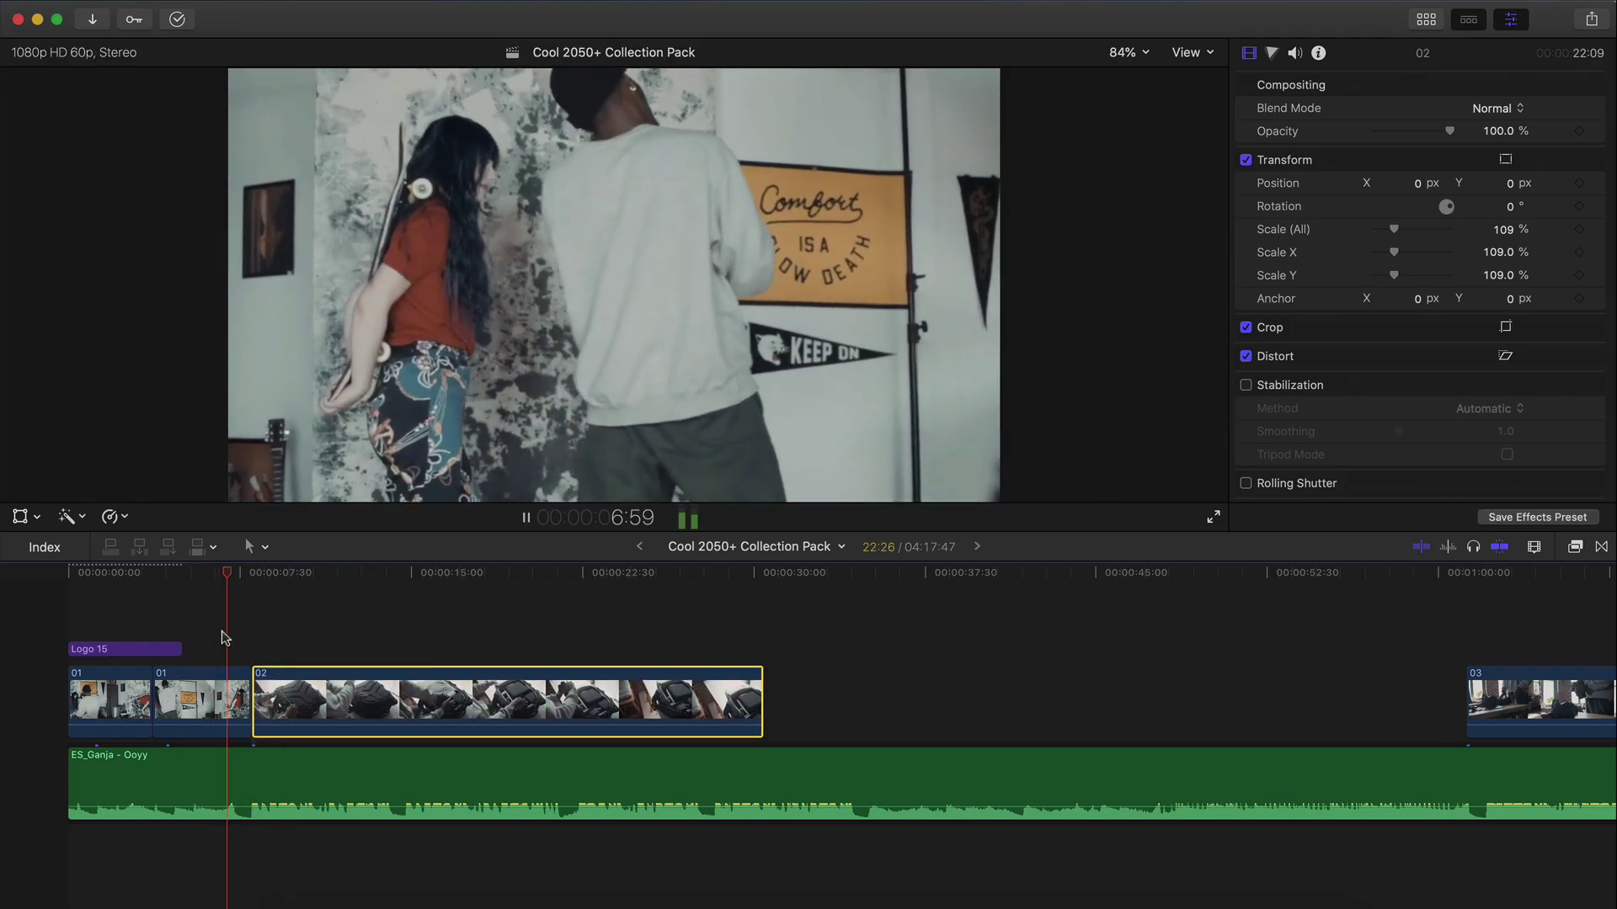
{"action": "key", "text": "space"}
Step: Split the second clip 01 piece at 7:15 and select the short section just before clip 02
{"action": "left_click", "coordinate": [228, 690]}
{"action": "left_click_drag", "start_coordinate": [251, 574], "coordinate": [233, 575]}
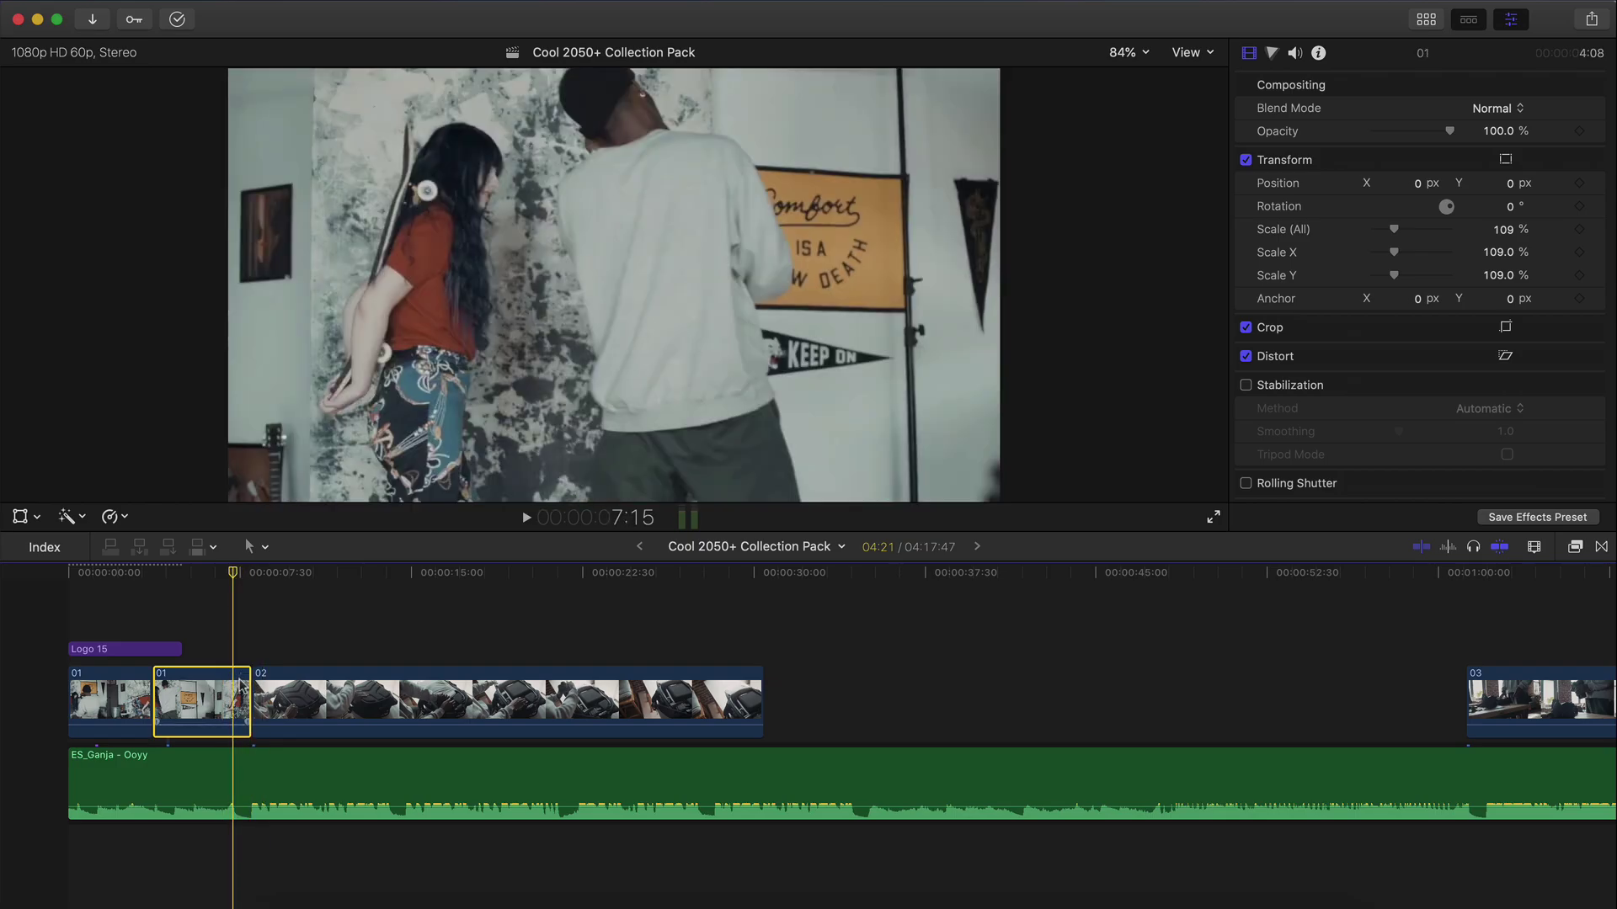
{"action": "left_click", "coordinate": [243, 686]}
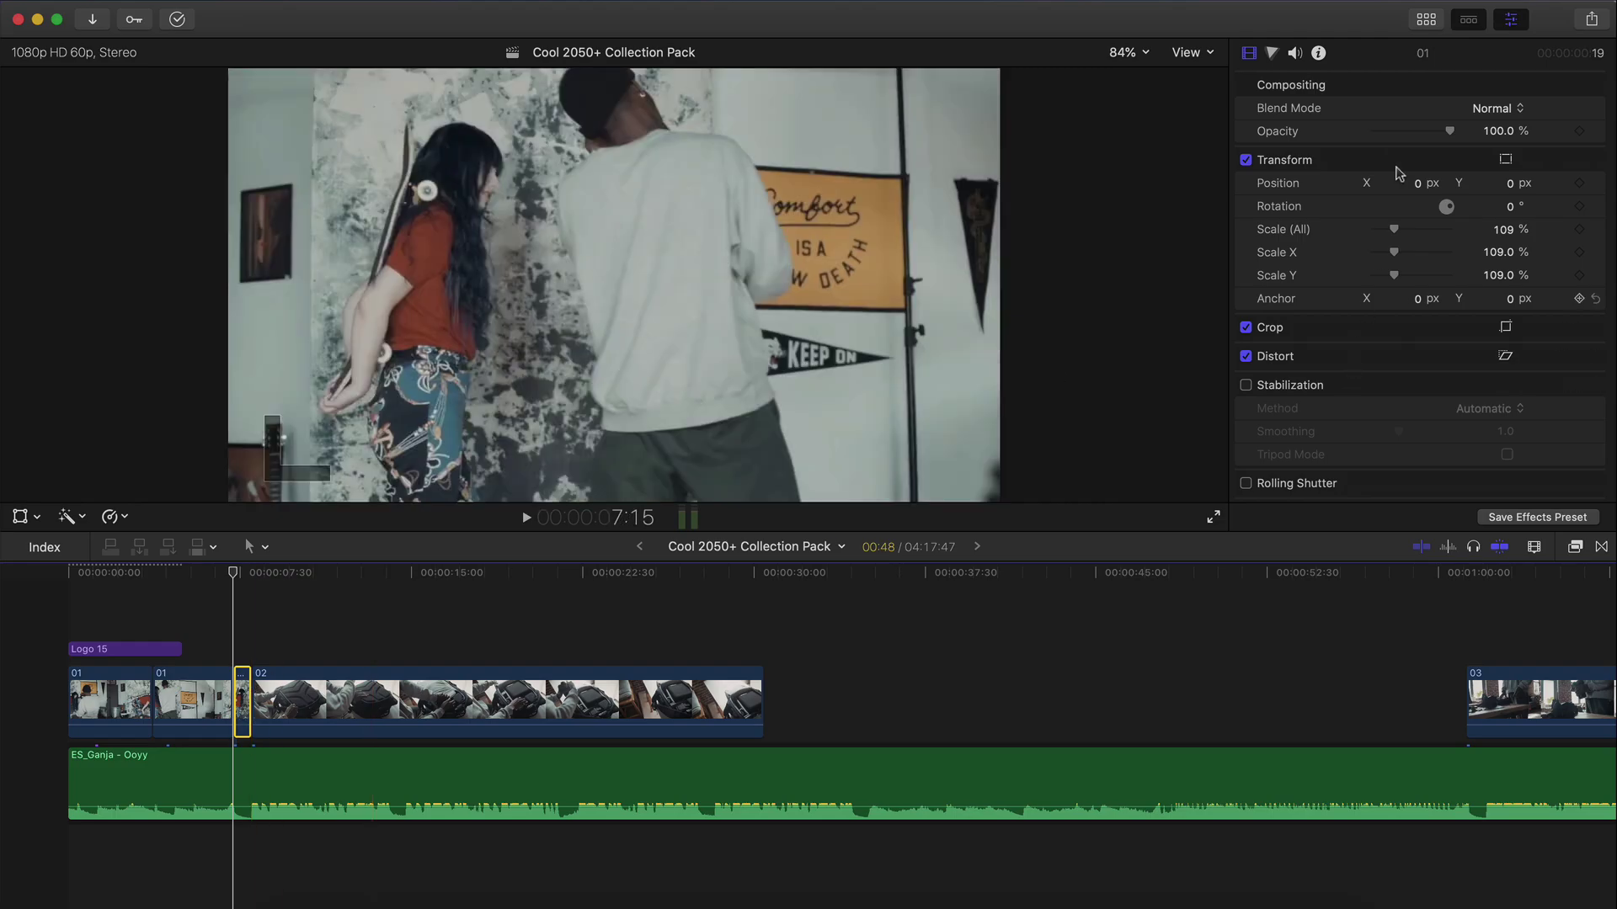
Step: Try 0% opacity on the short clip 01 section before clip 02, play it, and undo both the opacity change and the split
{"action": "left_click_drag", "start_coordinate": [1452, 132], "coordinate": [1122, 158]}
{"action": "key", "text": "space"}
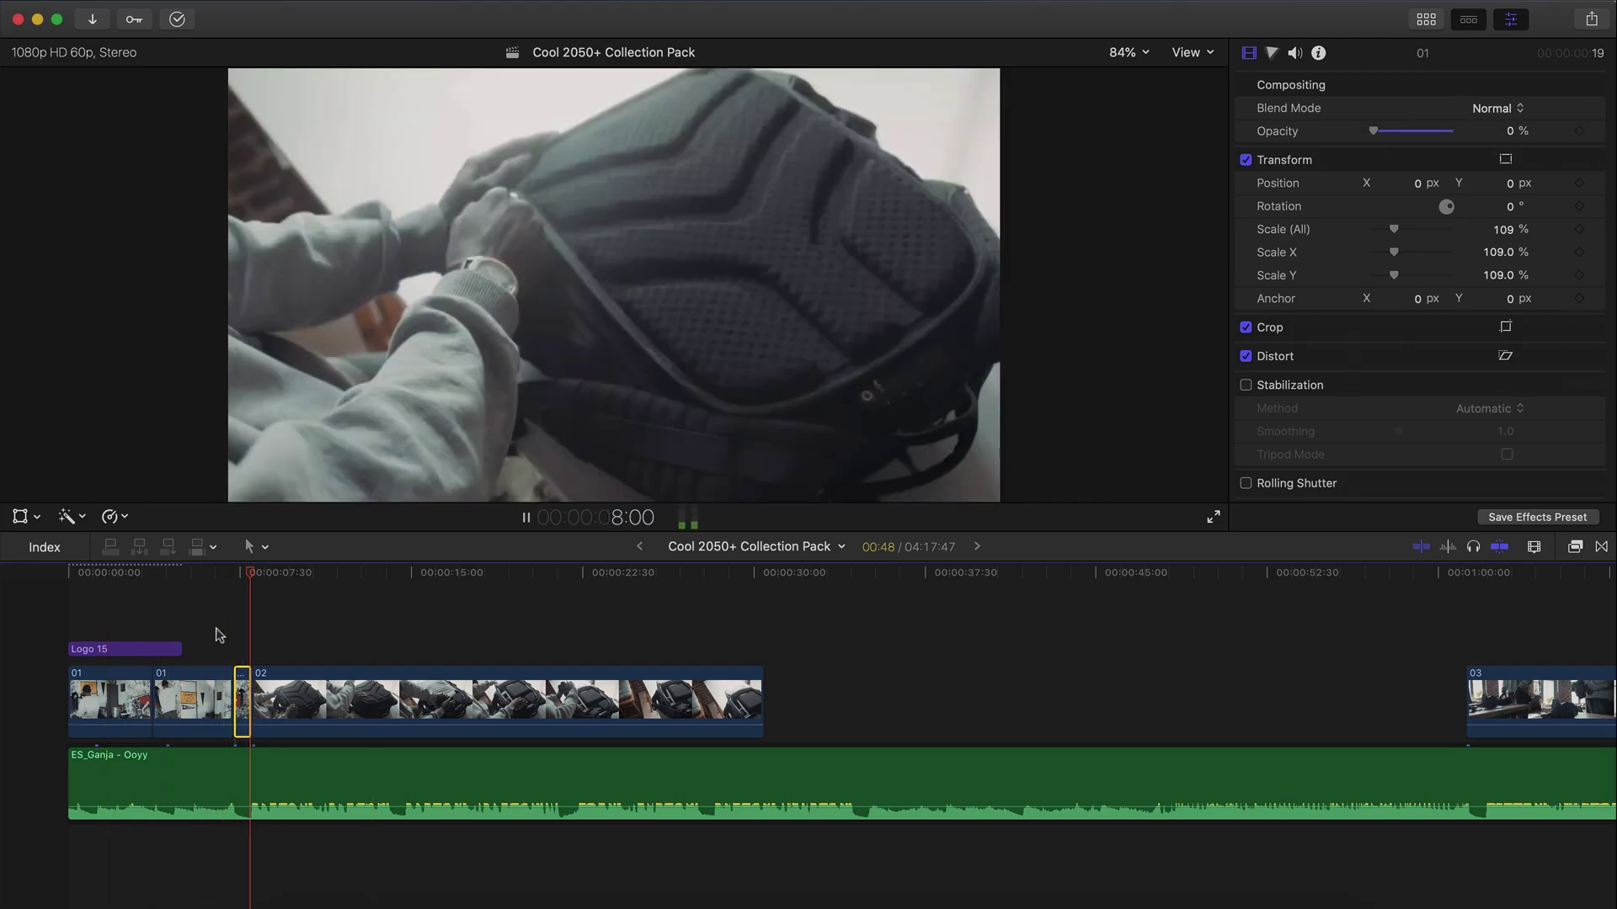
{"action": "key", "text": "space"}
{"action": "key", "text": "super+z"}
{"action": "key", "text": "super+z"}
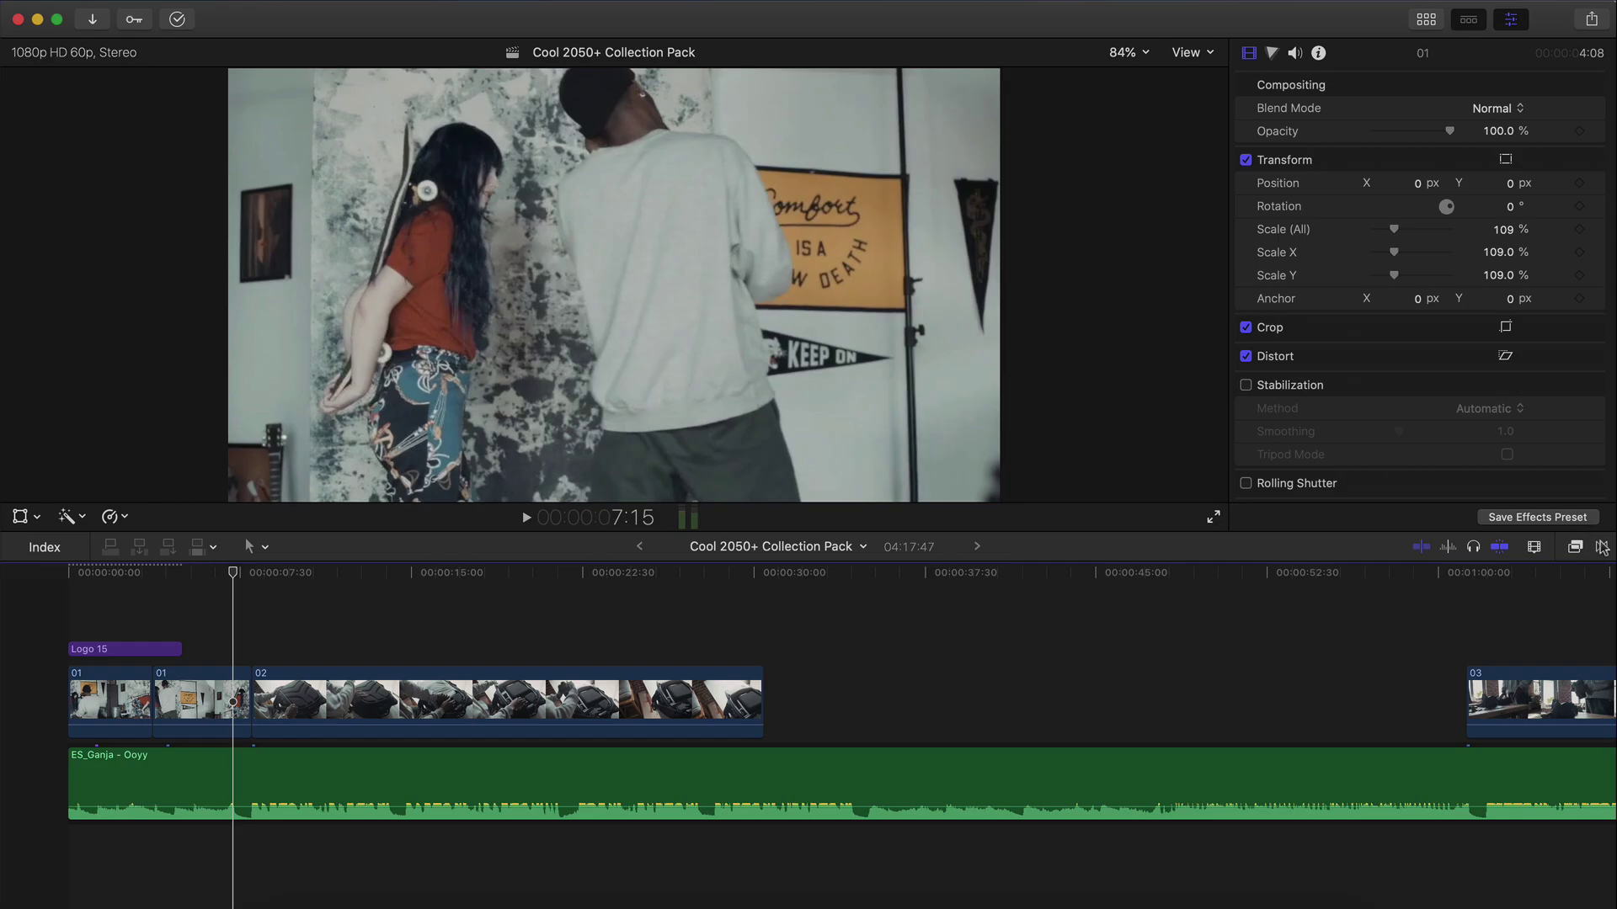
Step: Try Glitch transition 4 from the FCP Transitions Collection between clips 01 and 02, play it, and remove it
{"action": "left_click", "coordinate": [1600, 546]}
{"action": "scroll", "coordinate": [1486, 699], "scroll_direction": "down", "scroll_amount": 2}
{"action": "left_click_drag", "start_coordinate": [1563, 729], "coordinate": [251, 694]}
{"action": "left_click", "coordinate": [214, 589]}
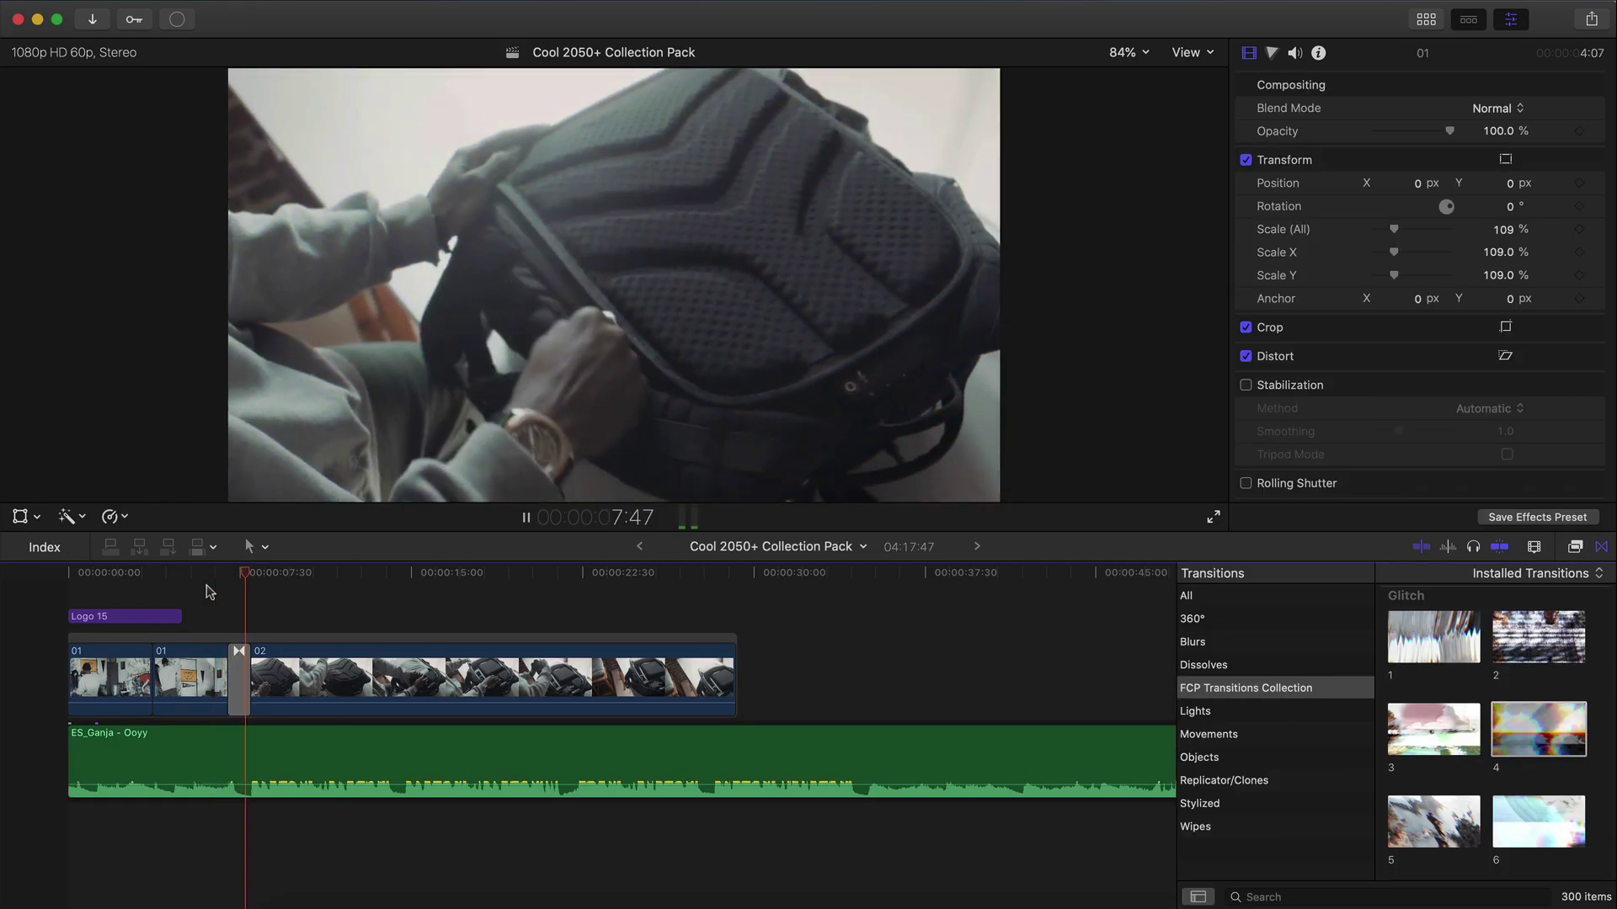
{"action": "left_click", "coordinate": [240, 673]}
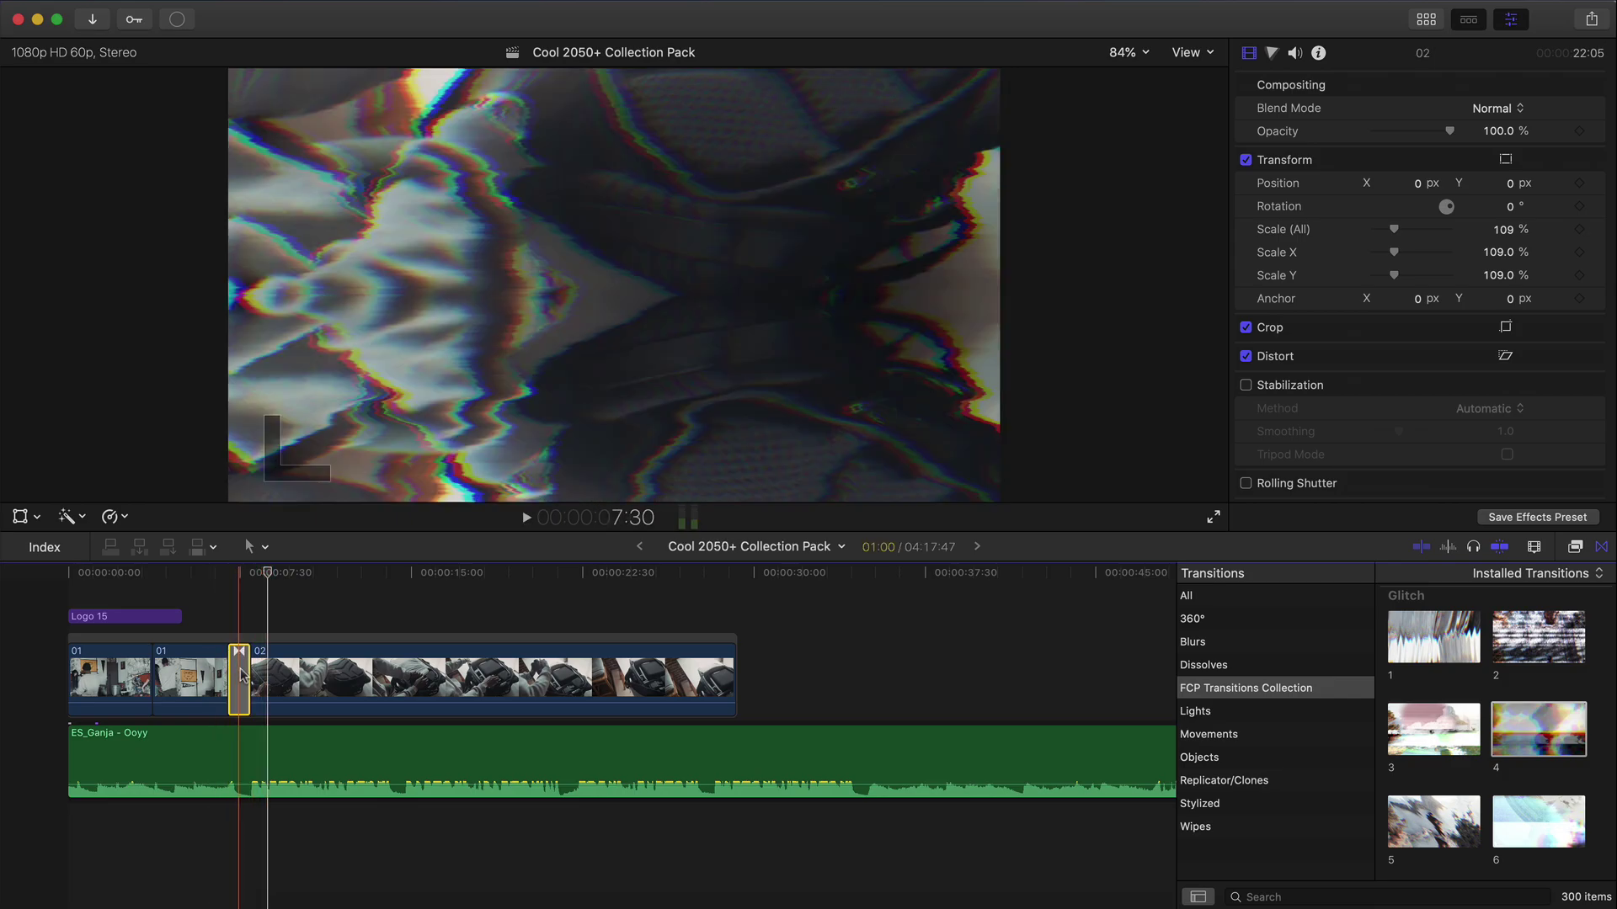
{"action": "key", "text": "Delete"}
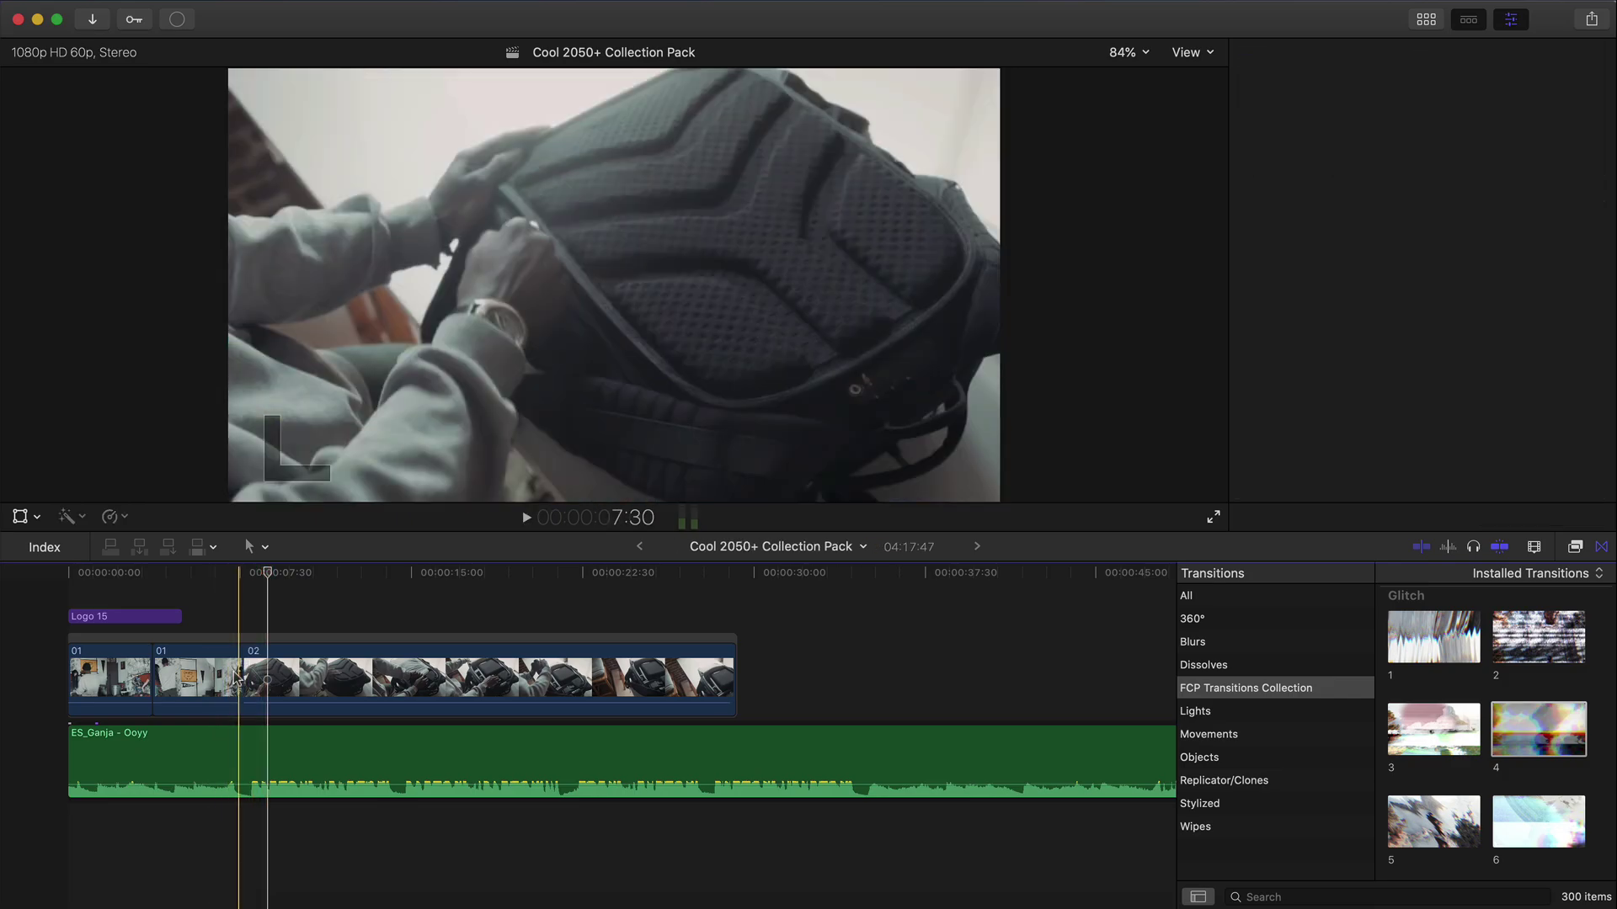
Step: Add Glitch transition 4 at the start of the first clip 01, replace it with Glitch transition 5, and play the opening
{"action": "left_click_drag", "start_coordinate": [1538, 729], "coordinate": [68, 648]}
{"action": "key", "text": "slash"}
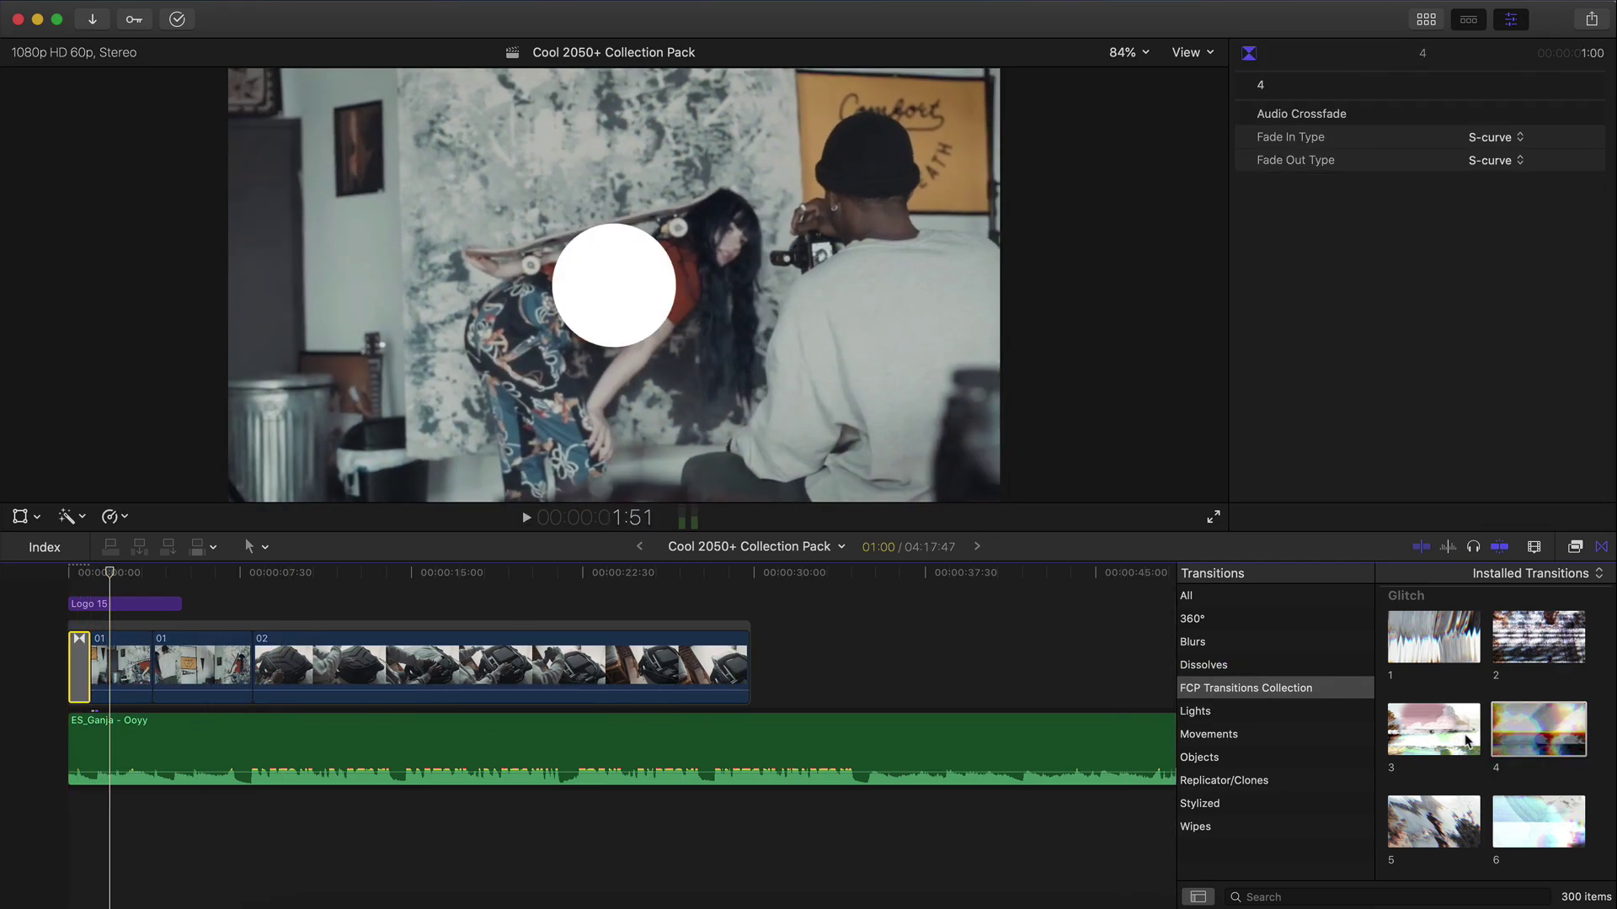
{"action": "scroll", "coordinate": [1505, 737], "scroll_direction": "down", "scroll_amount": 3}
{"action": "left_click_drag", "start_coordinate": [1434, 710], "coordinate": [78, 666]}
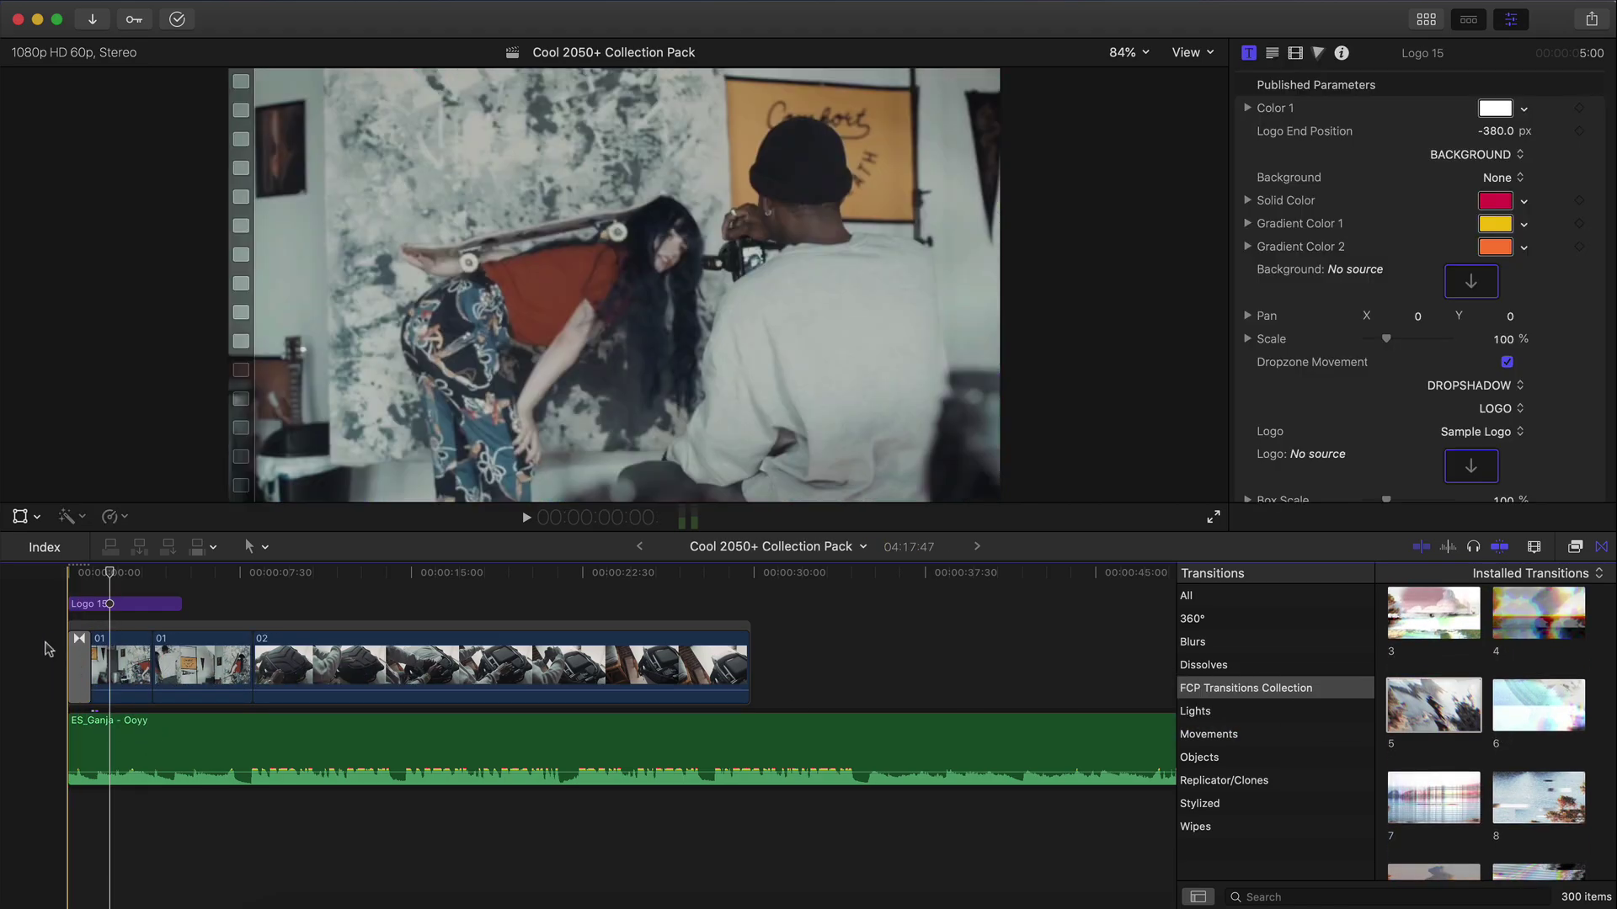
{"action": "key", "text": "space"}
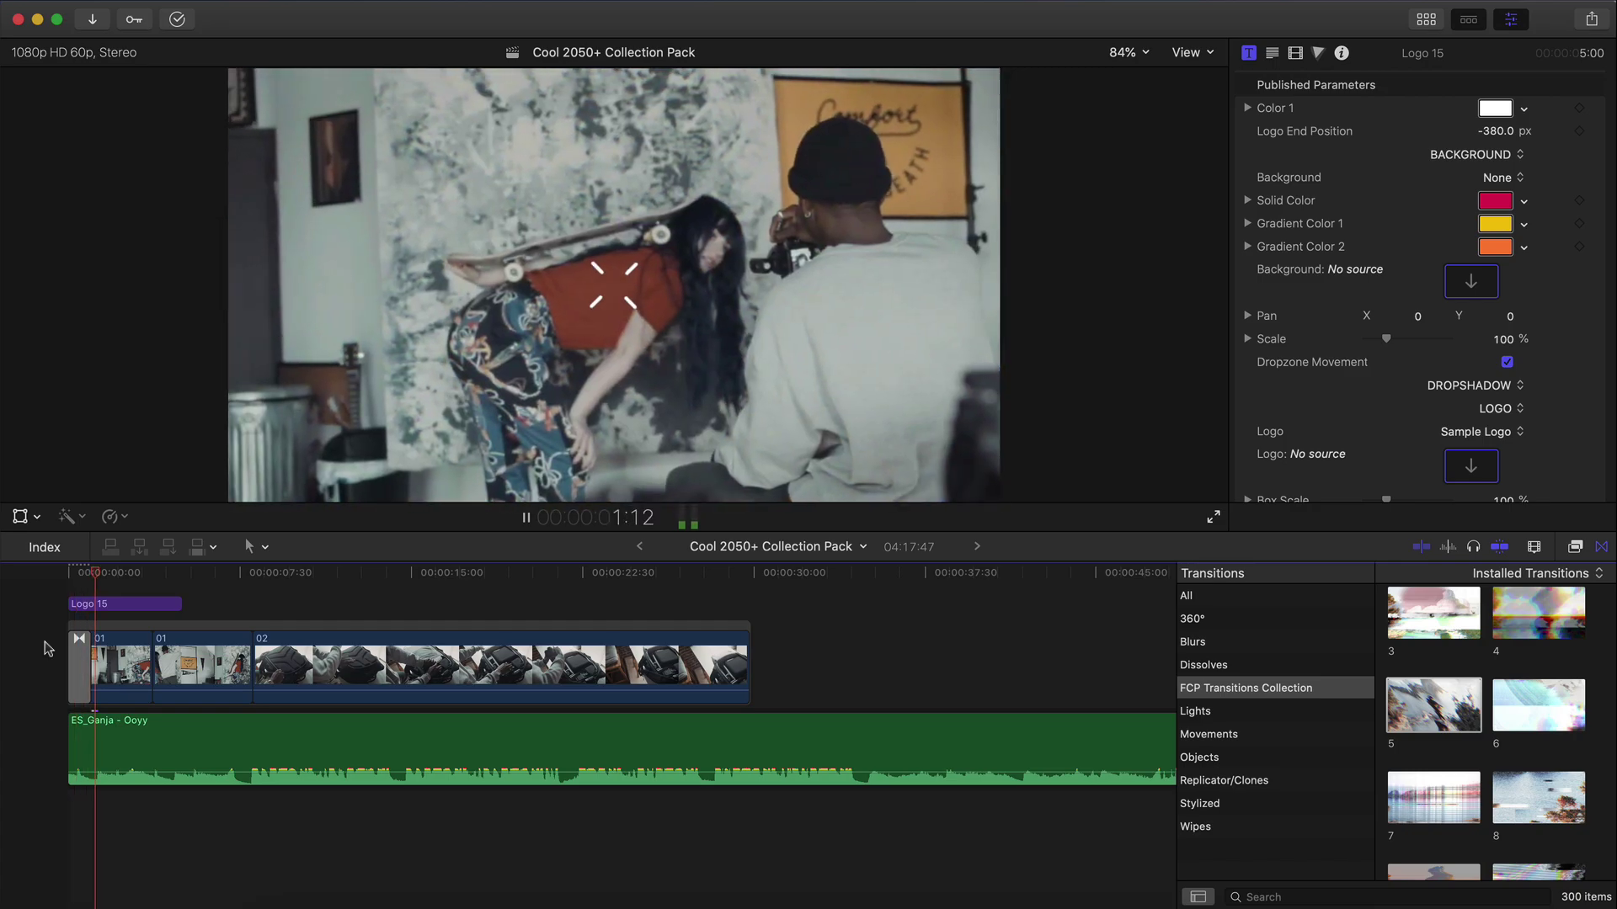
{"action": "key", "text": "space"}
Step: Play the first seconds of clip 02 against the music to examine where a beat-matched cut belongs
{"action": "scroll", "coordinate": [545, 639], "scroll_direction": "right", "scroll_amount": 3}
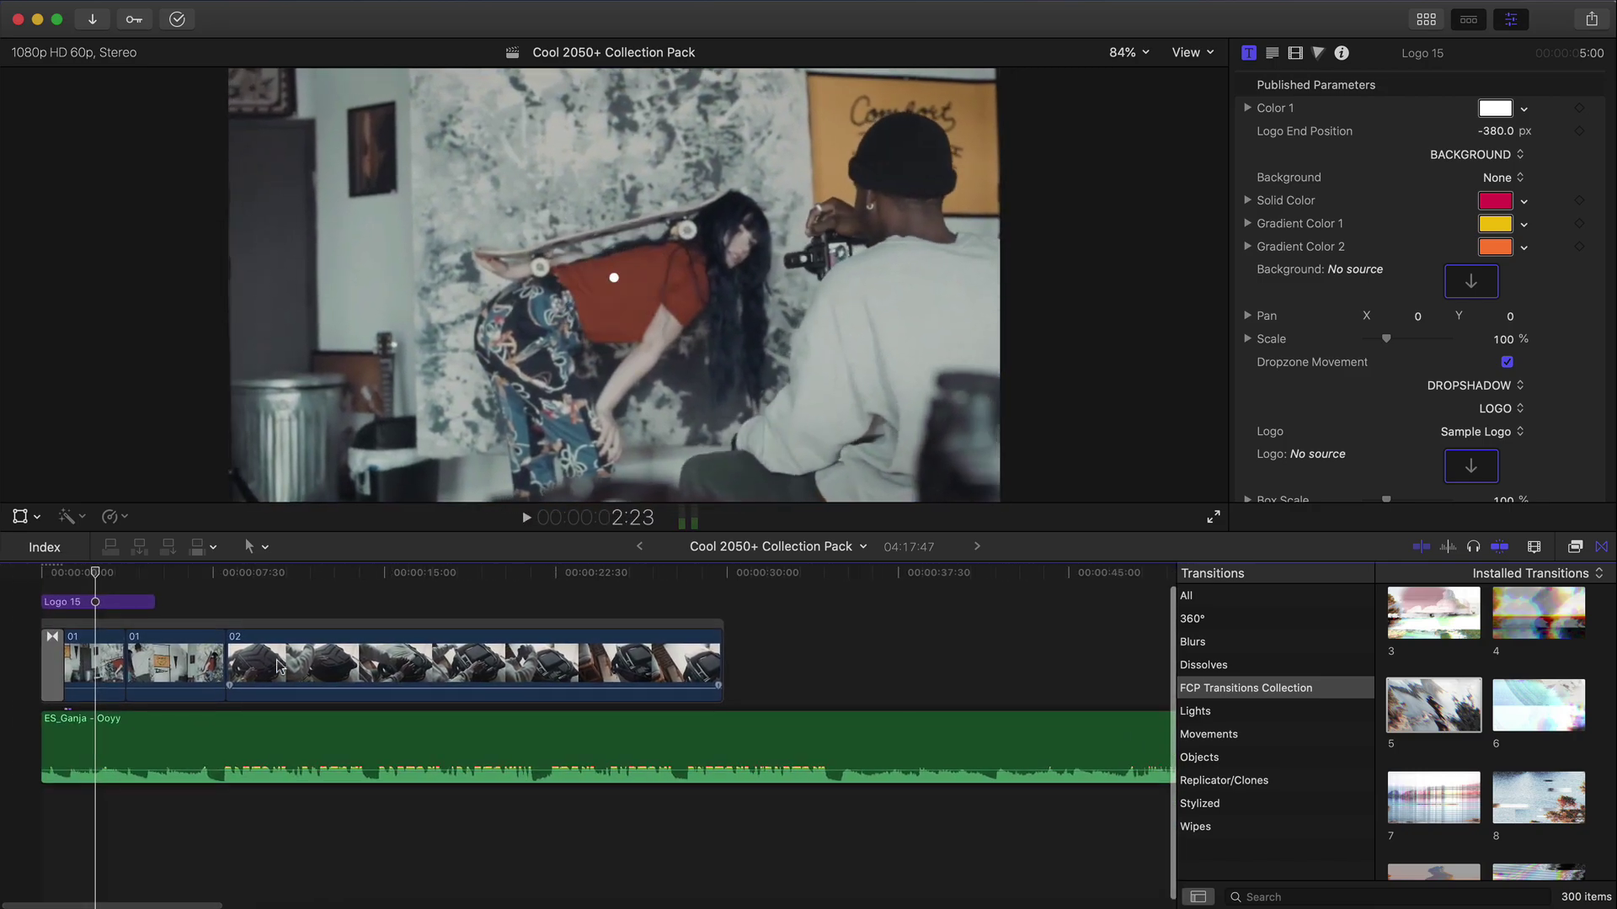
{"action": "left_click_drag", "start_coordinate": [206, 570], "coordinate": [237, 606]}
{"action": "left_click", "coordinate": [260, 792]}
{"action": "left_click_drag", "start_coordinate": [261, 791], "coordinate": [261, 793]}
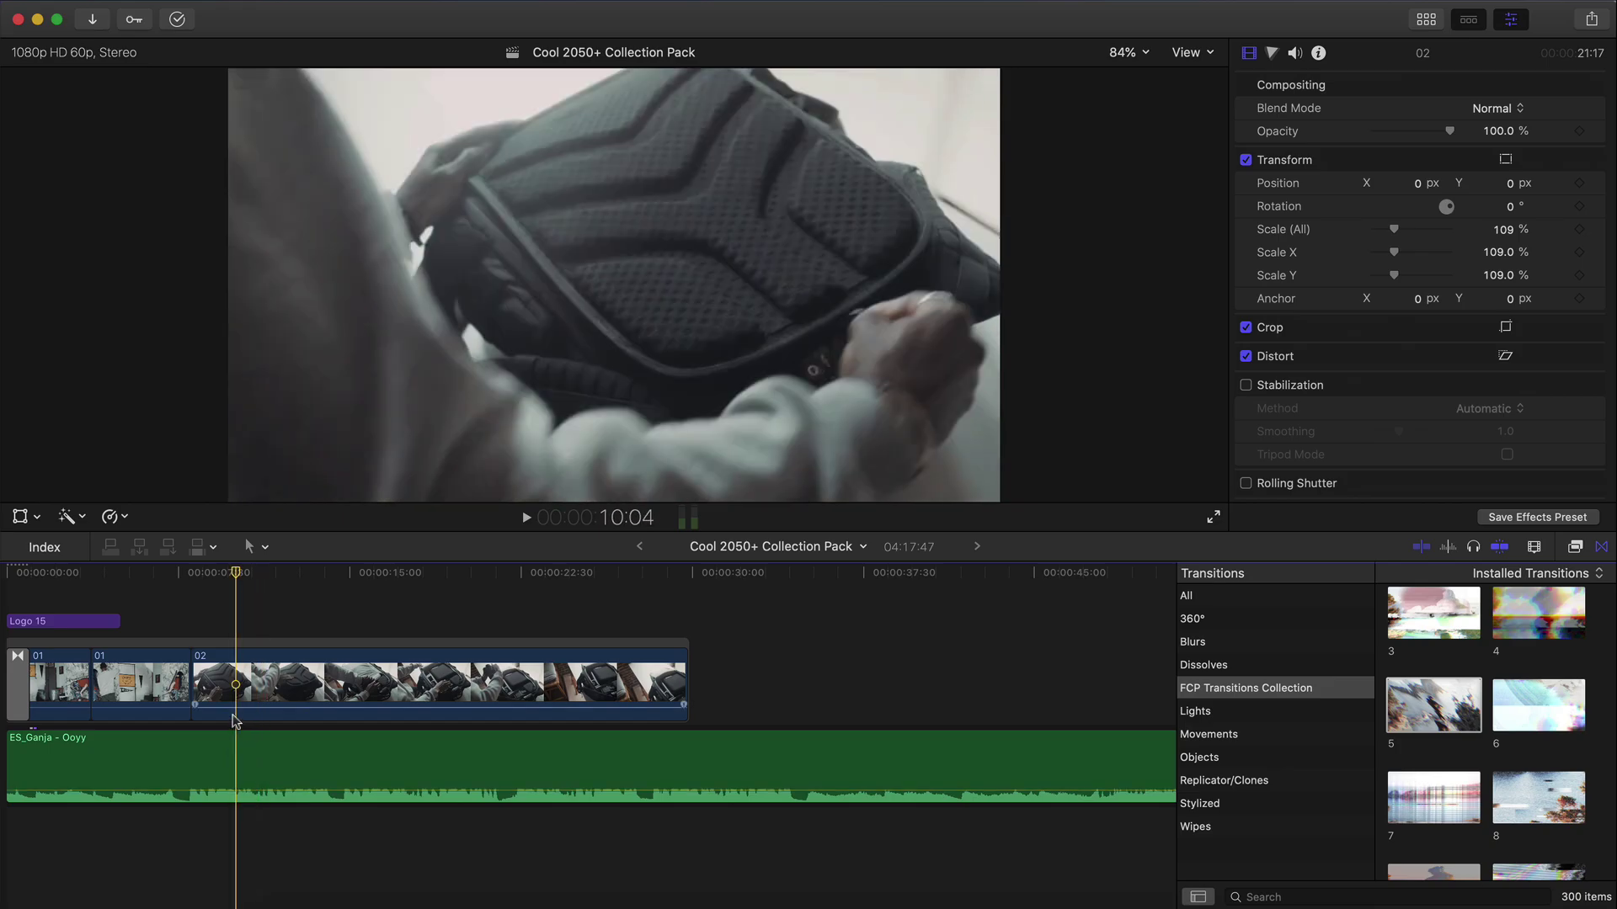
{"action": "key", "text": "space"}
{"action": "key", "text": "space"}
{"action": "key", "text": "space"}
{"action": "scroll", "coordinate": [190, 656], "scroll_direction": "left", "scroll_amount": 1}
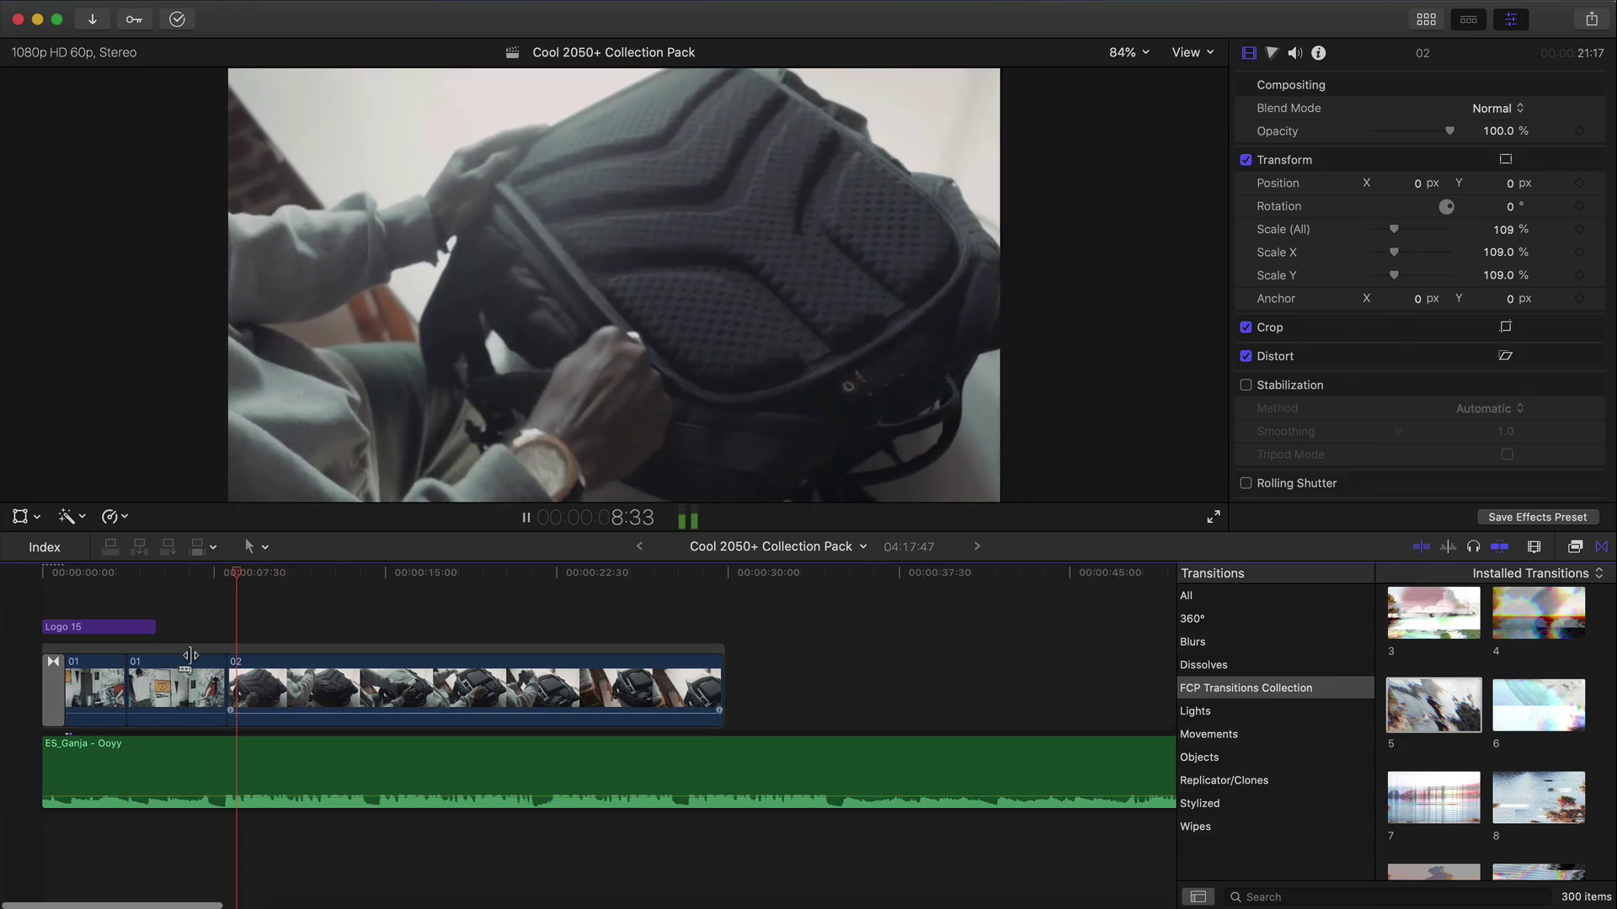
{"action": "key", "text": "space"}
{"action": "key", "text": "super+equal"}
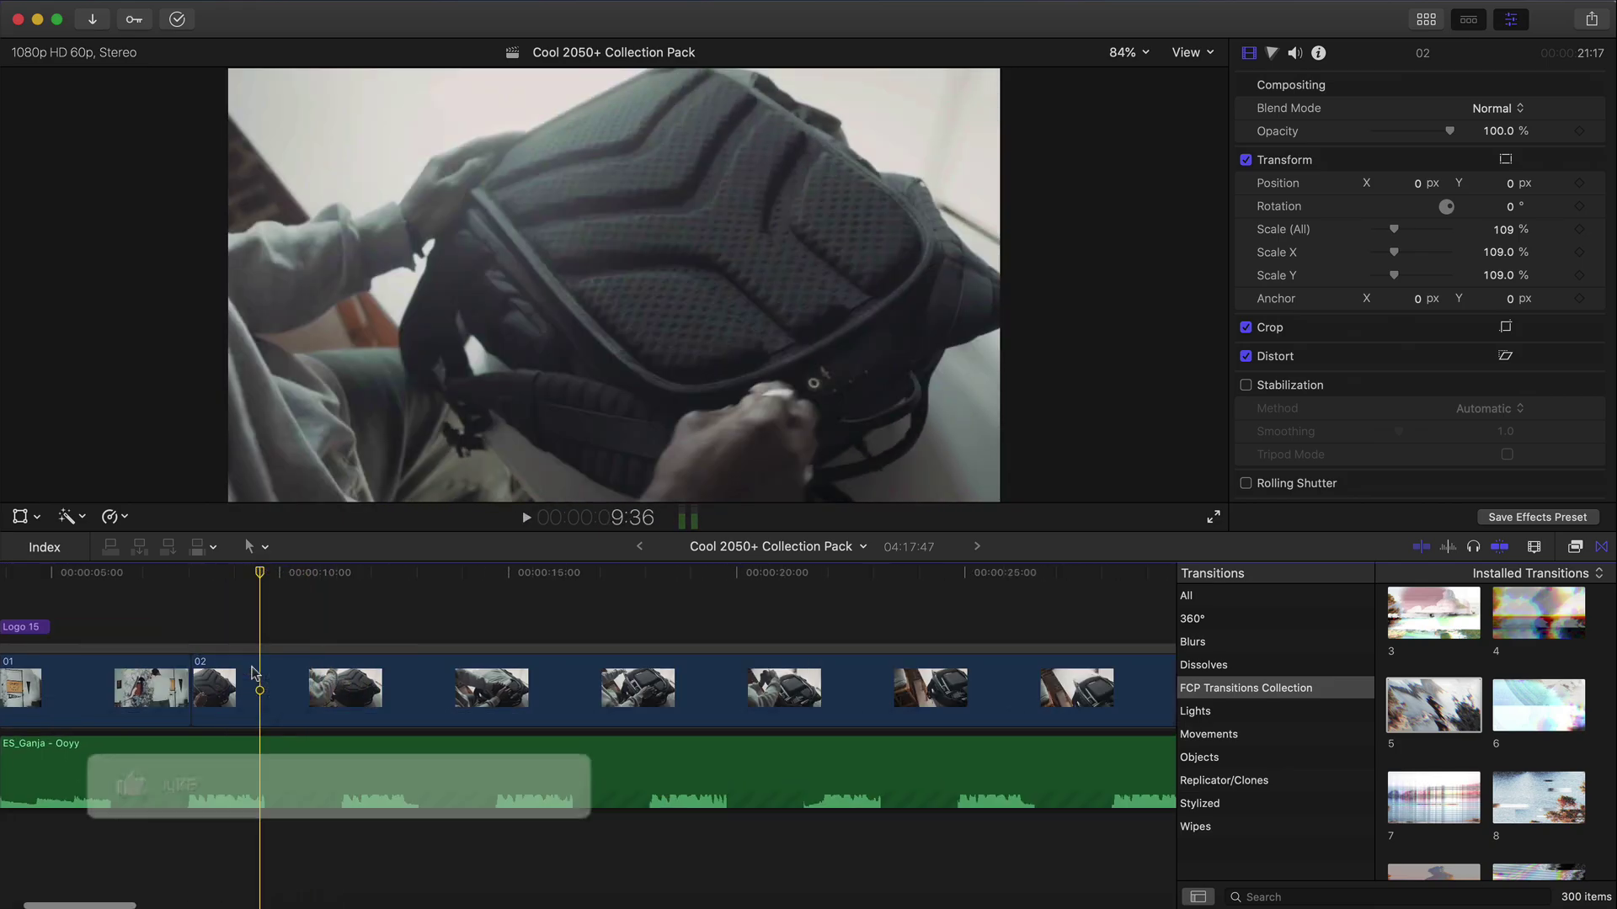
{"action": "scroll", "coordinate": [258, 674], "scroll_direction": "right", "scroll_amount": 2}
{"action": "scroll", "coordinate": [257, 674], "scroll_direction": "down", "scroll_amount": 1}
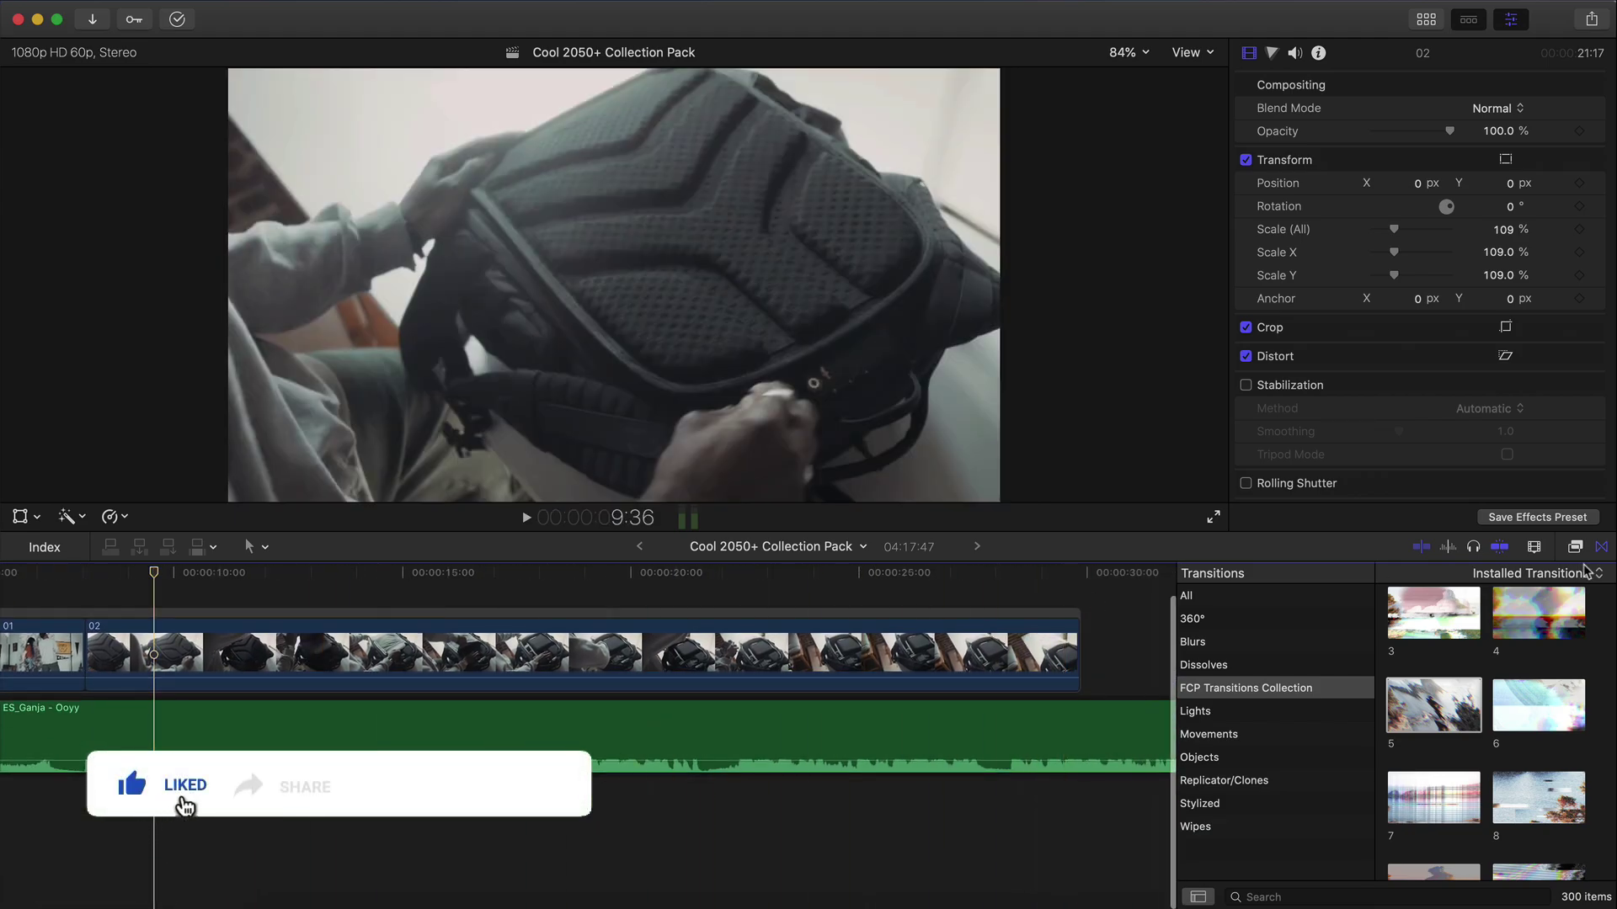
Step: Hide the transitions browser, split clip 02 at about 10:00, and cut out the following section of 5:51
{"action": "left_click", "coordinate": [1600, 547]}
{"action": "scroll", "coordinate": [398, 687], "scroll_direction": "left", "scroll_amount": 3}
{"action": "scroll", "coordinate": [398, 686], "scroll_direction": "up", "scroll_amount": 1}
{"action": "left_click", "coordinate": [399, 686]}
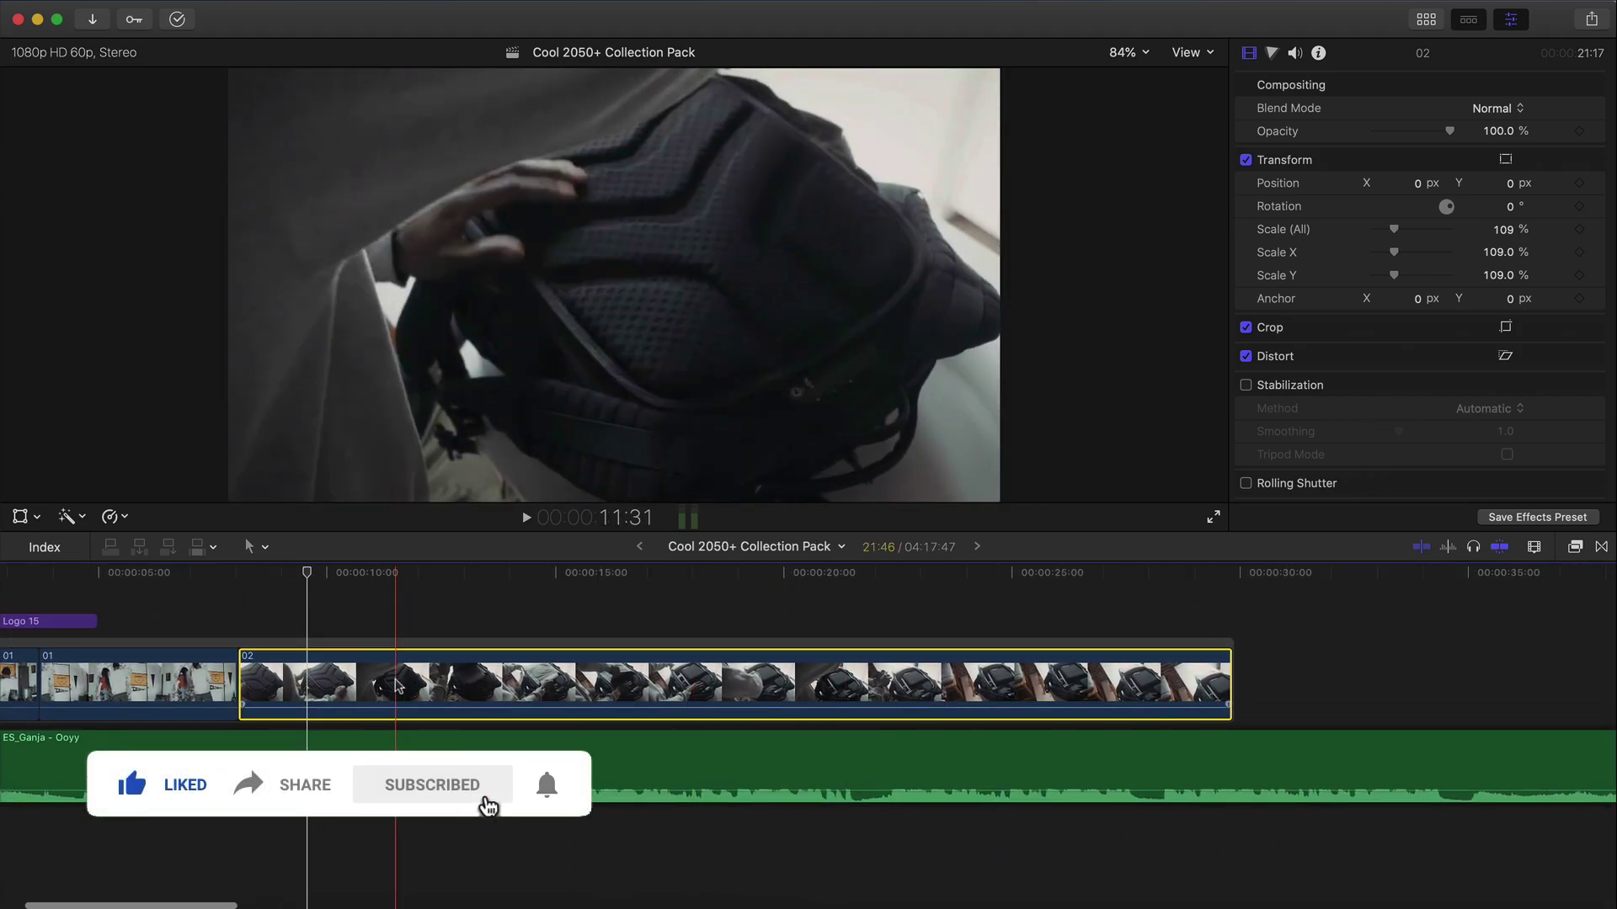
{"action": "left_click_drag", "start_coordinate": [312, 576], "coordinate": [243, 581]}
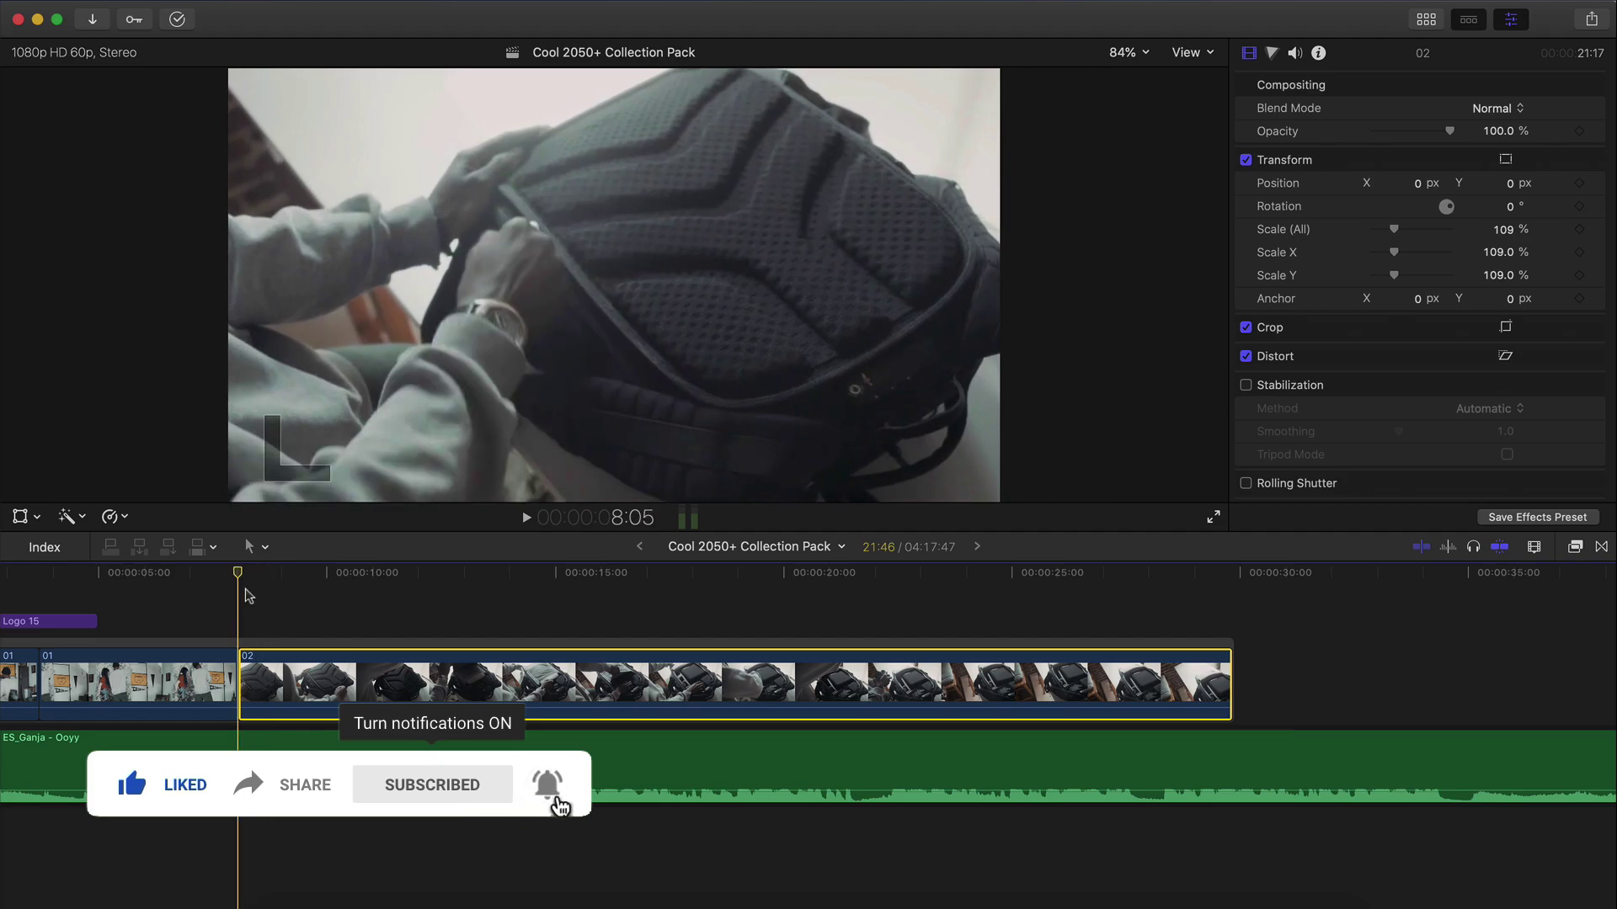
{"action": "key", "text": "space"}
{"action": "key", "text": "b"}
{"action": "left_click", "coordinate": [329, 678]}
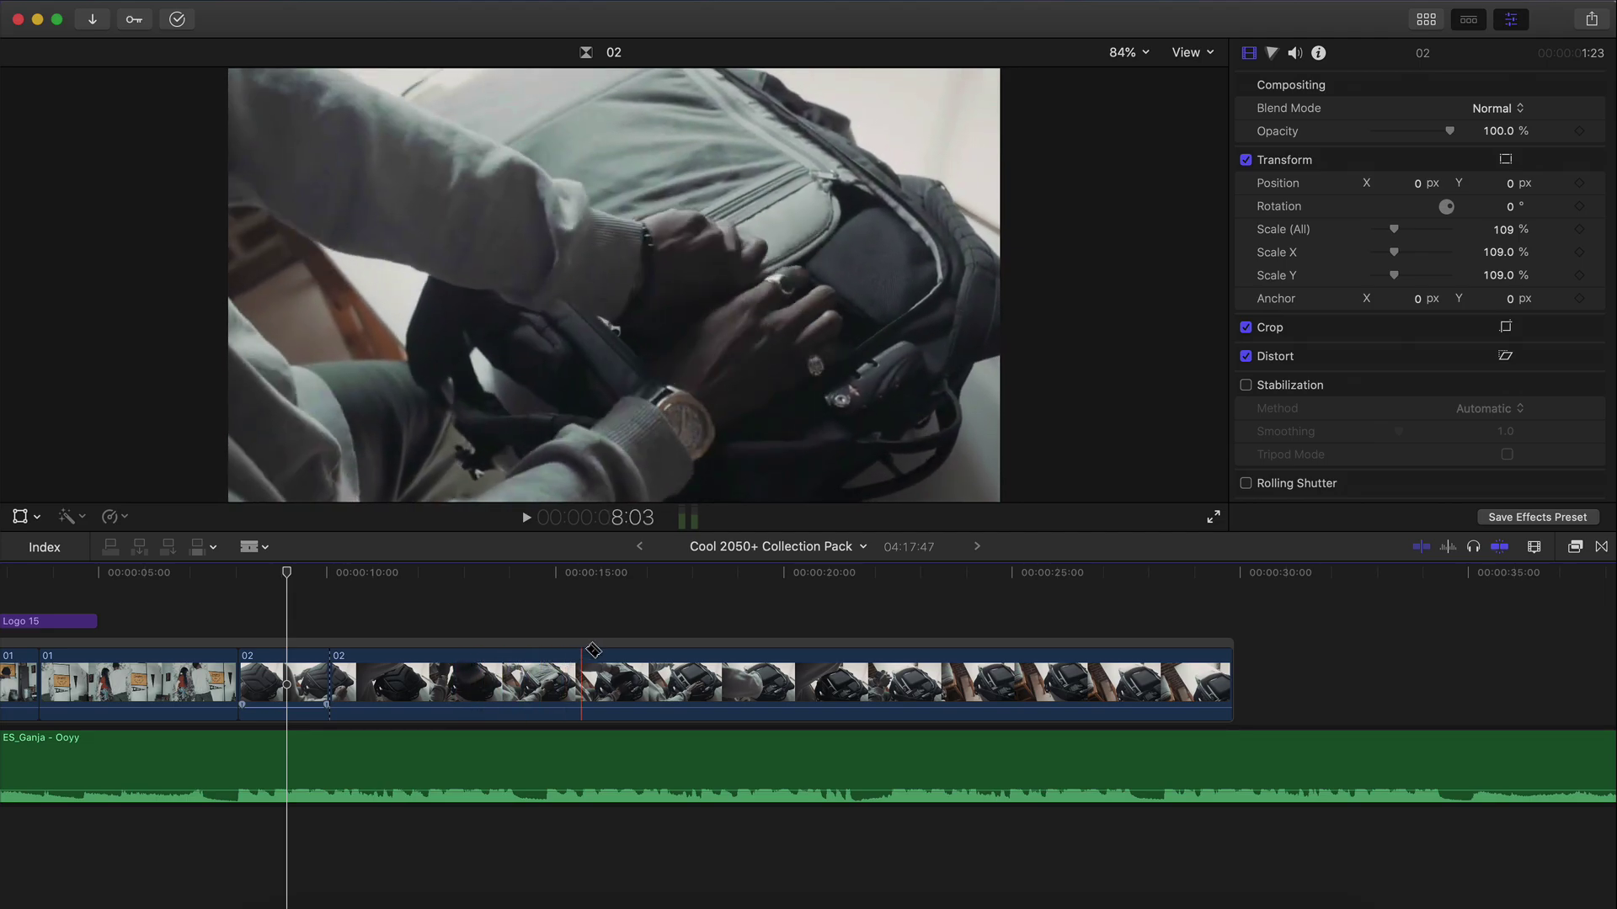
{"action": "left_click", "coordinate": [541, 676]}
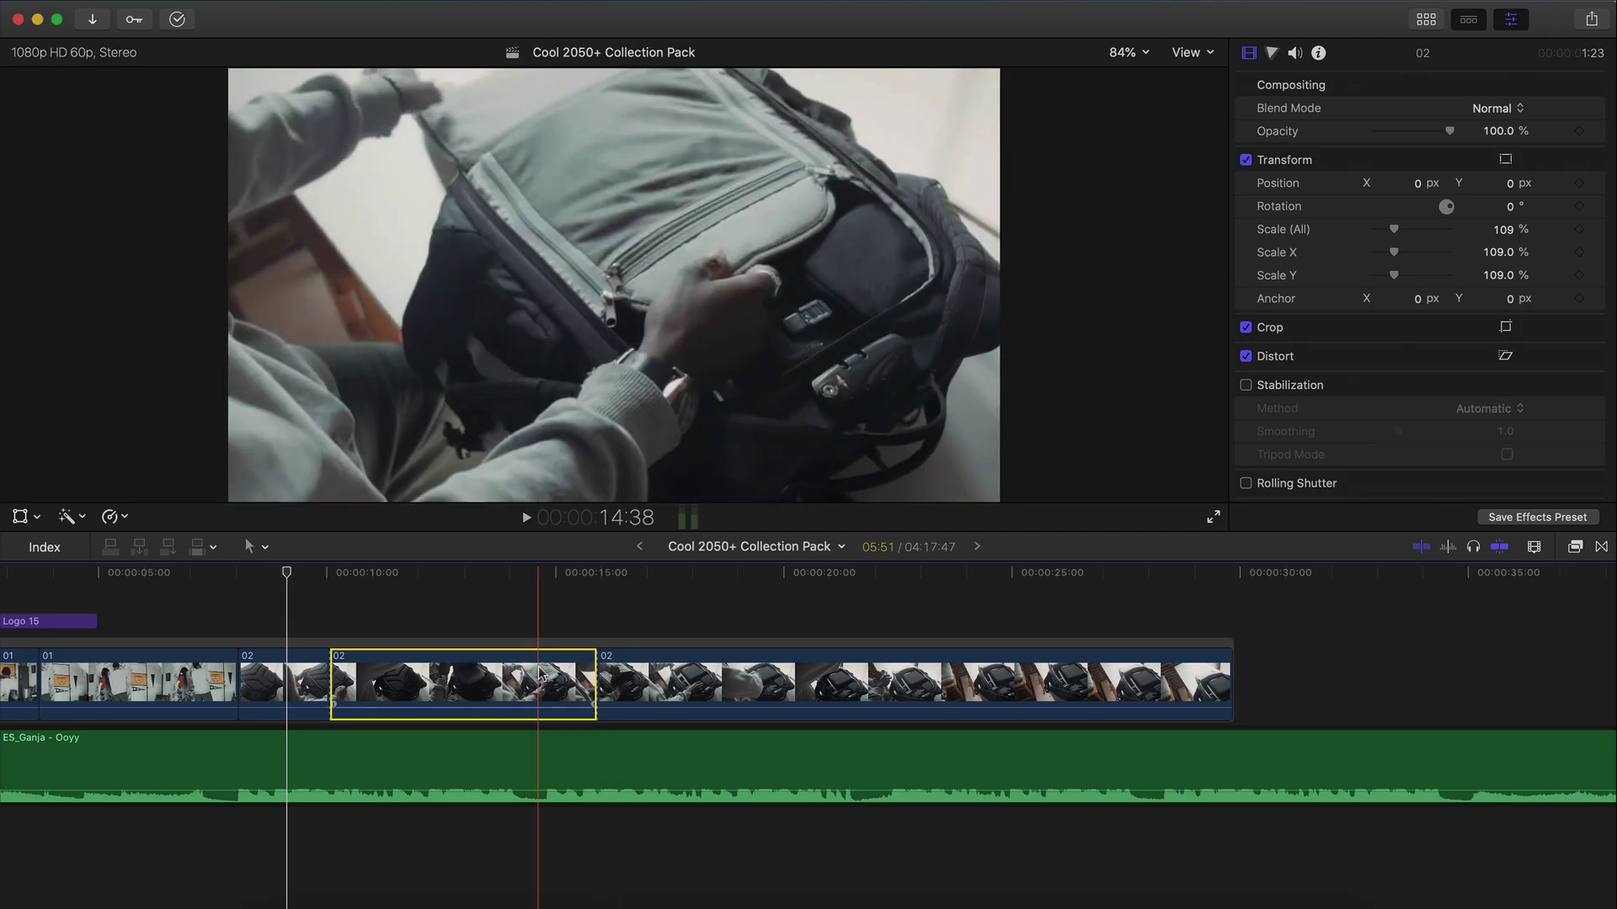
{"action": "key", "text": "Delete"}
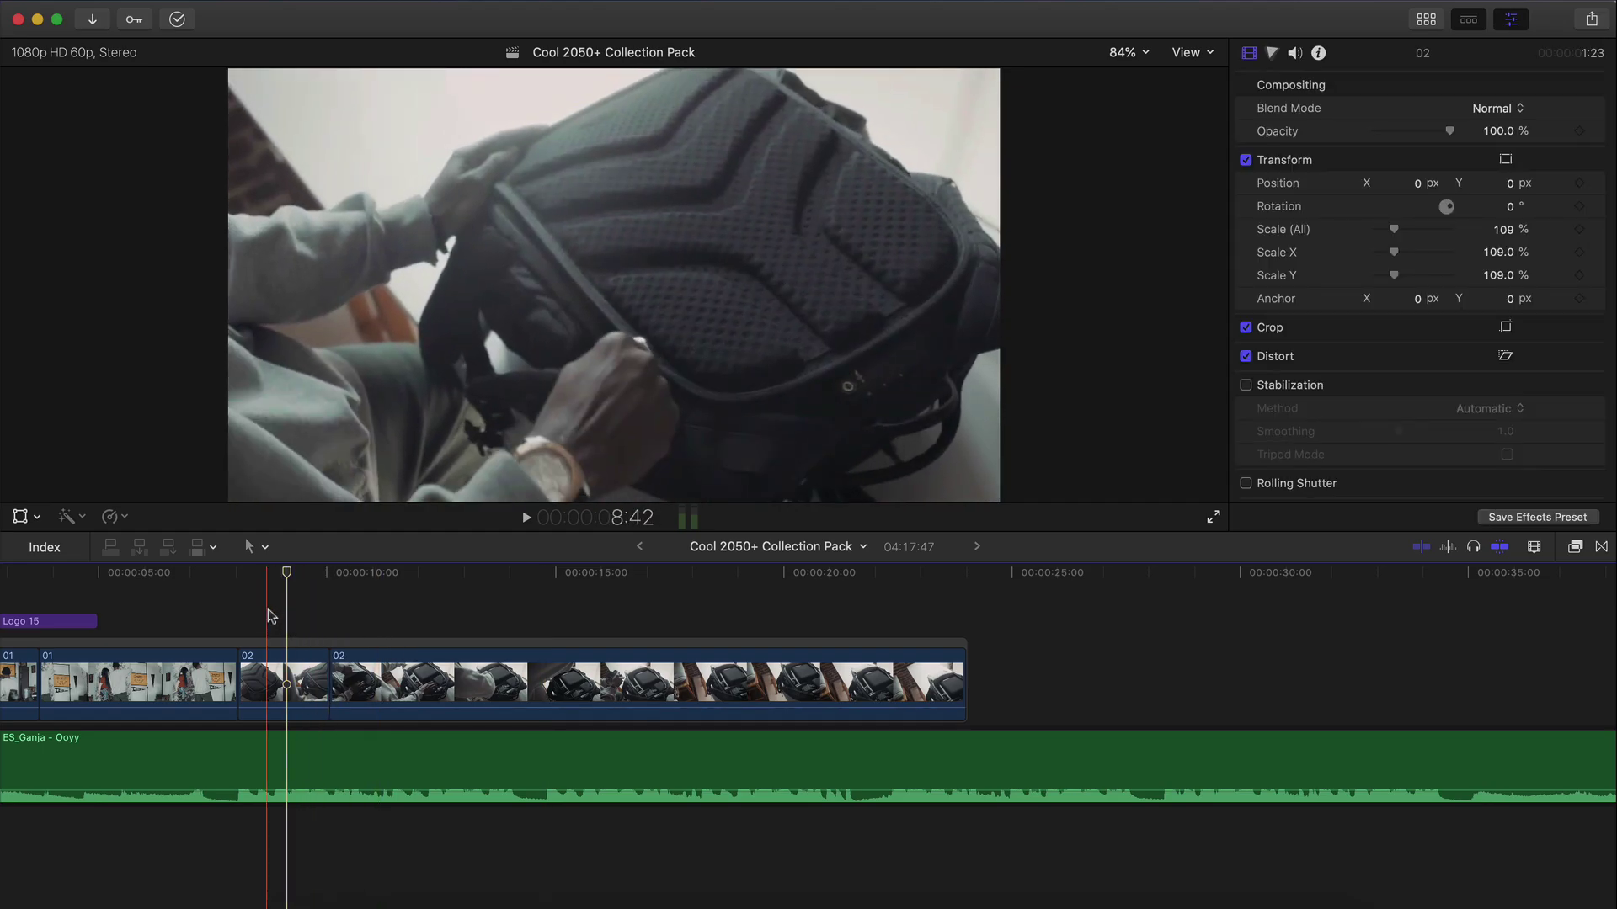
Step: Extend the end of the first clip 02 piece to about 10:29 and play across the cut
{"action": "key", "text": "space"}
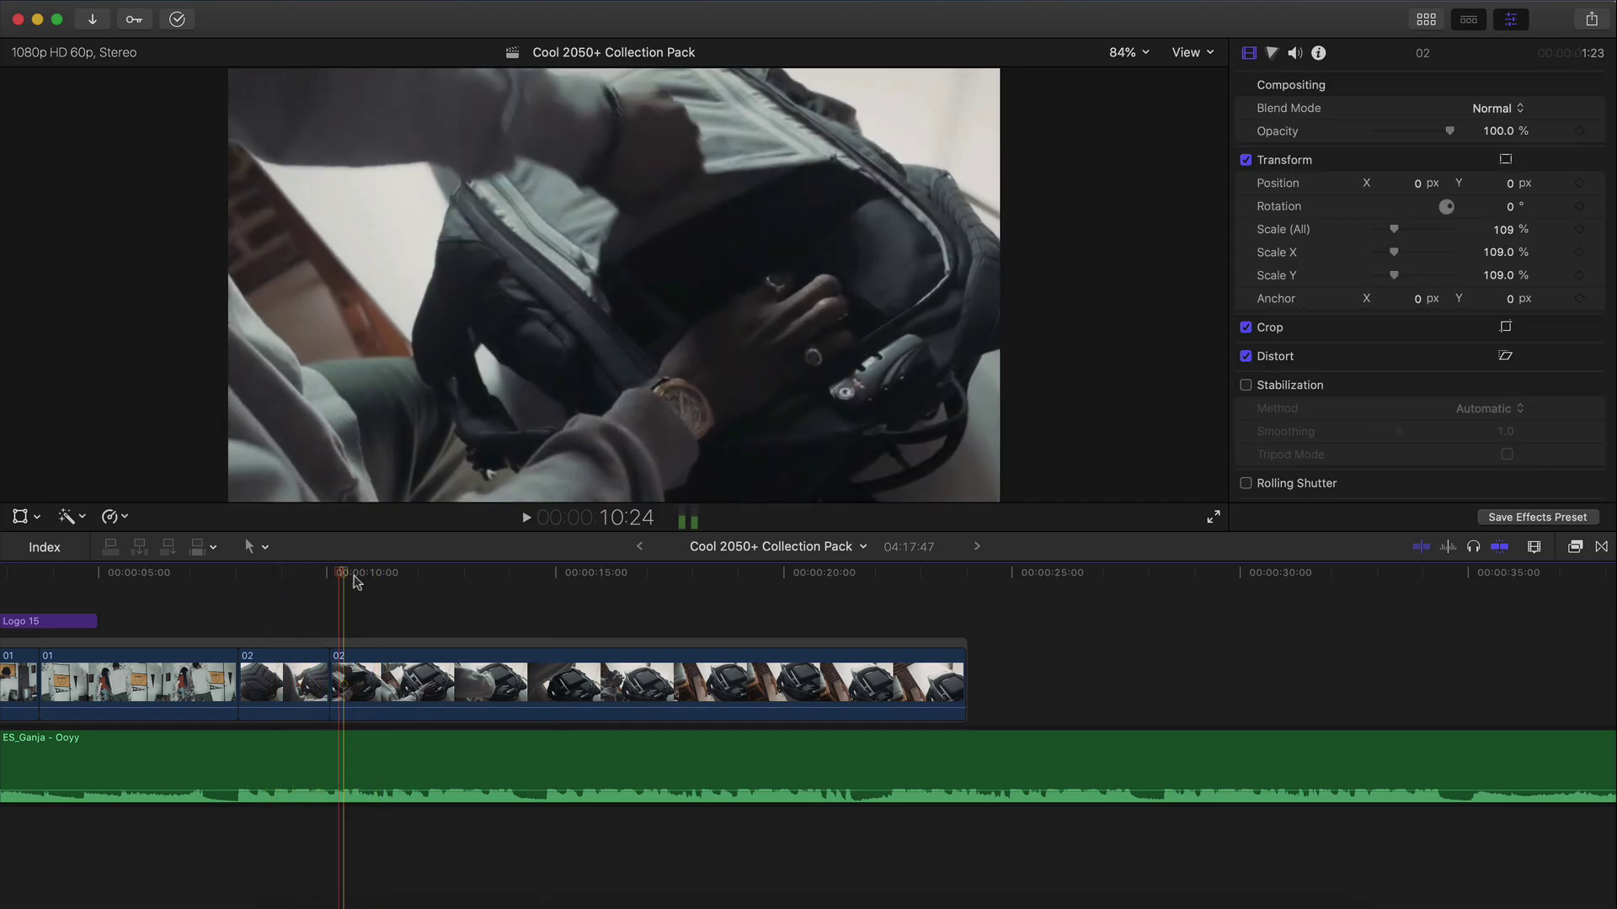
{"action": "left_click_drag", "start_coordinate": [357, 578], "coordinate": [352, 580]}
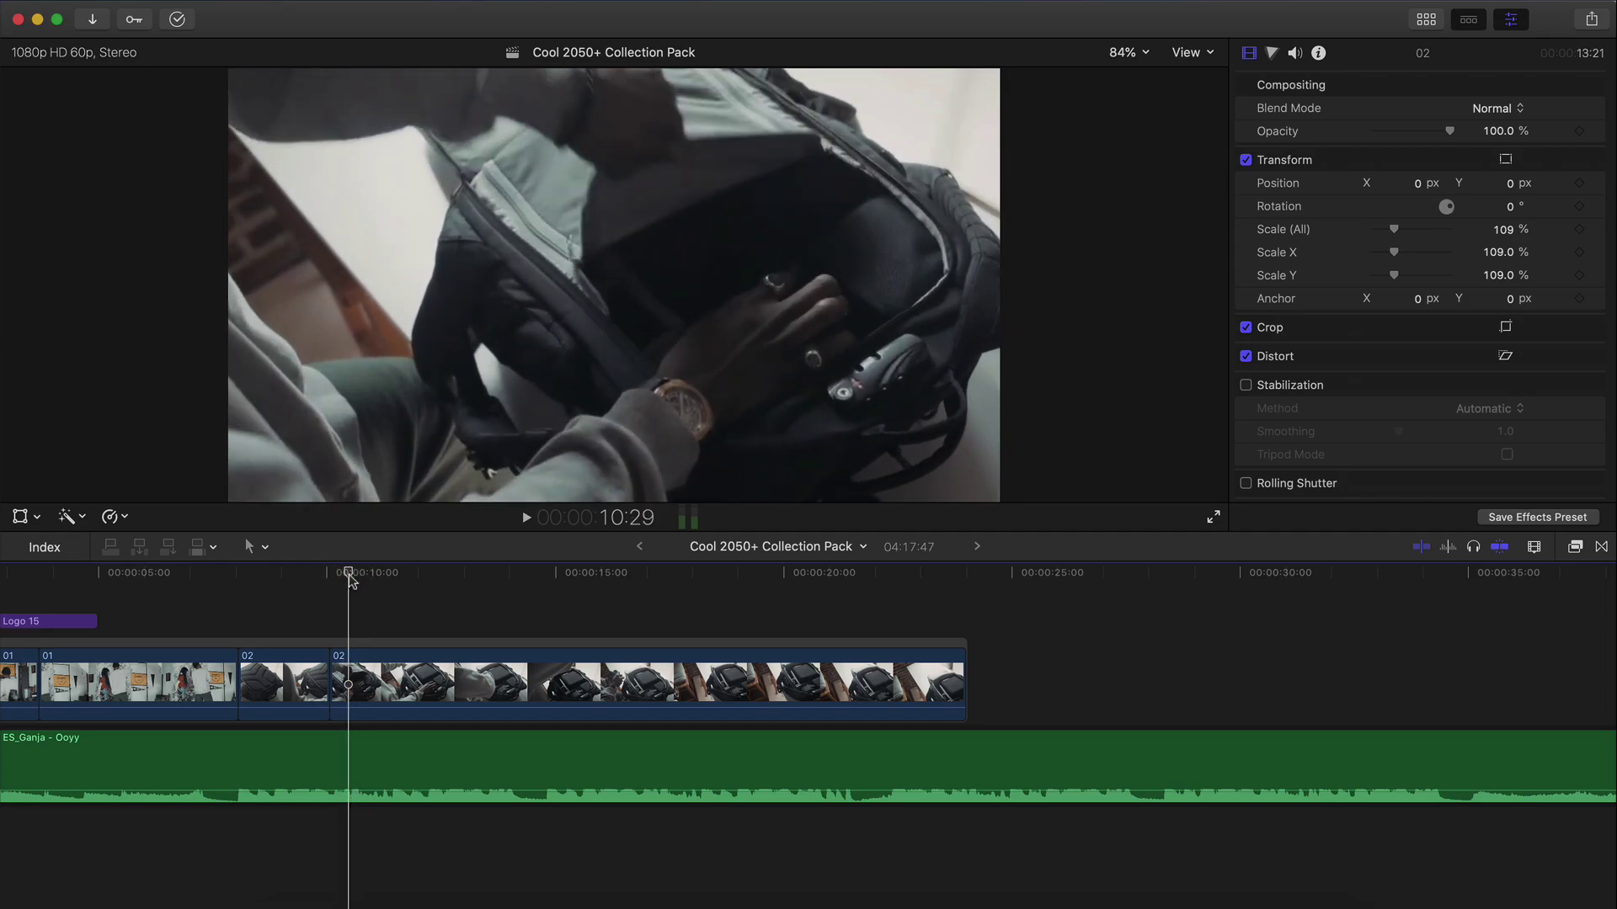
{"action": "left_click_drag", "start_coordinate": [343, 674], "coordinate": [343, 674]}
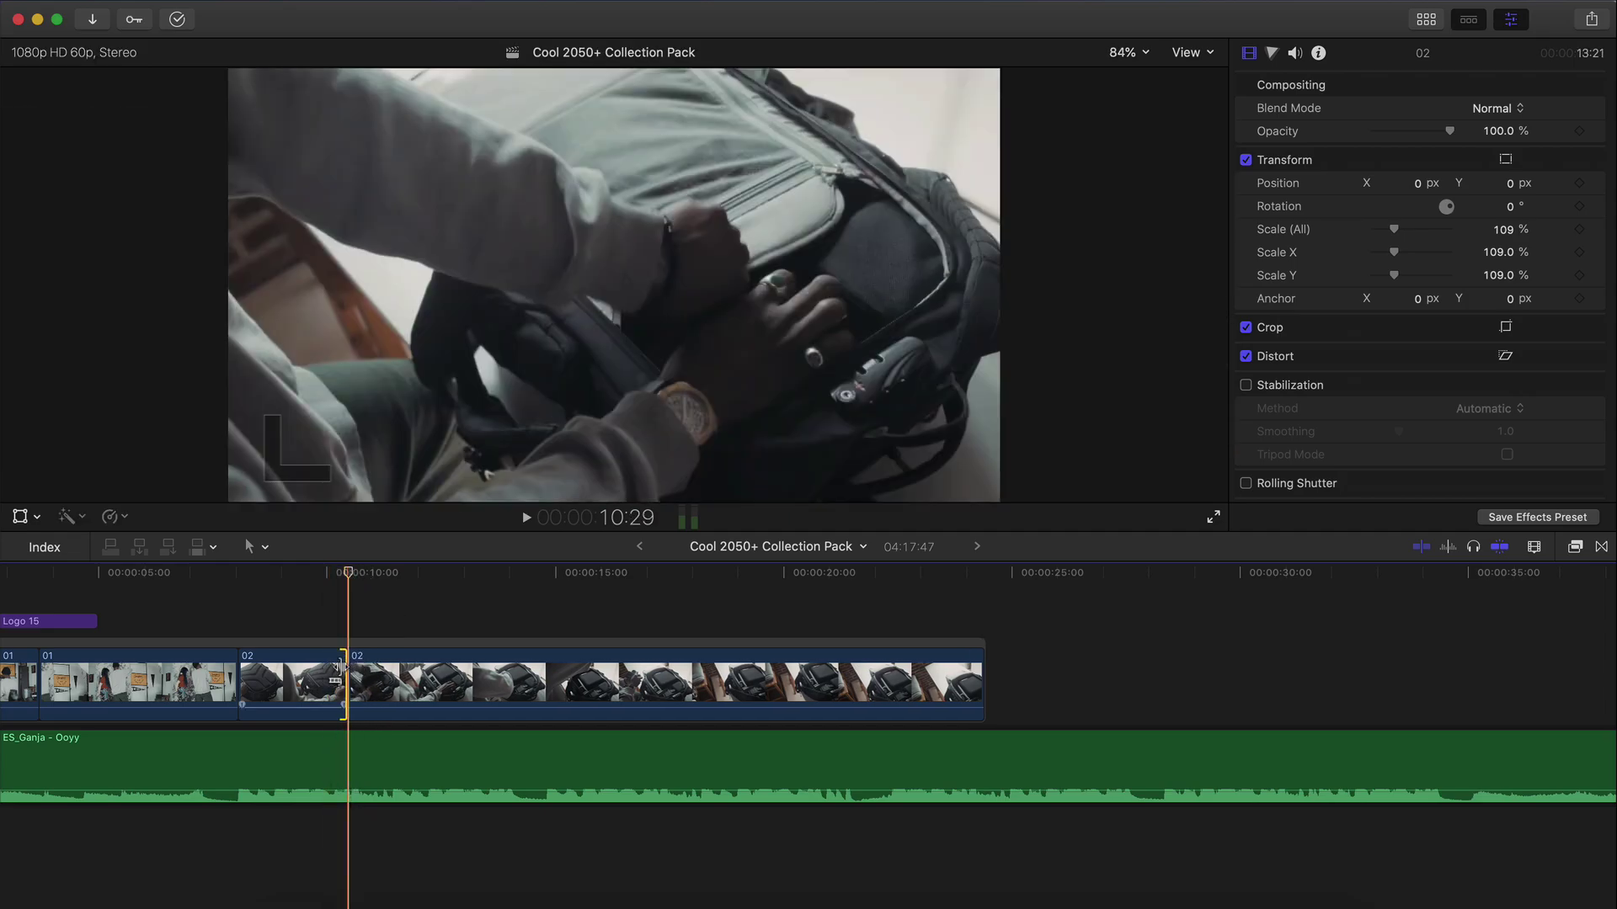
{"action": "key", "text": "space"}
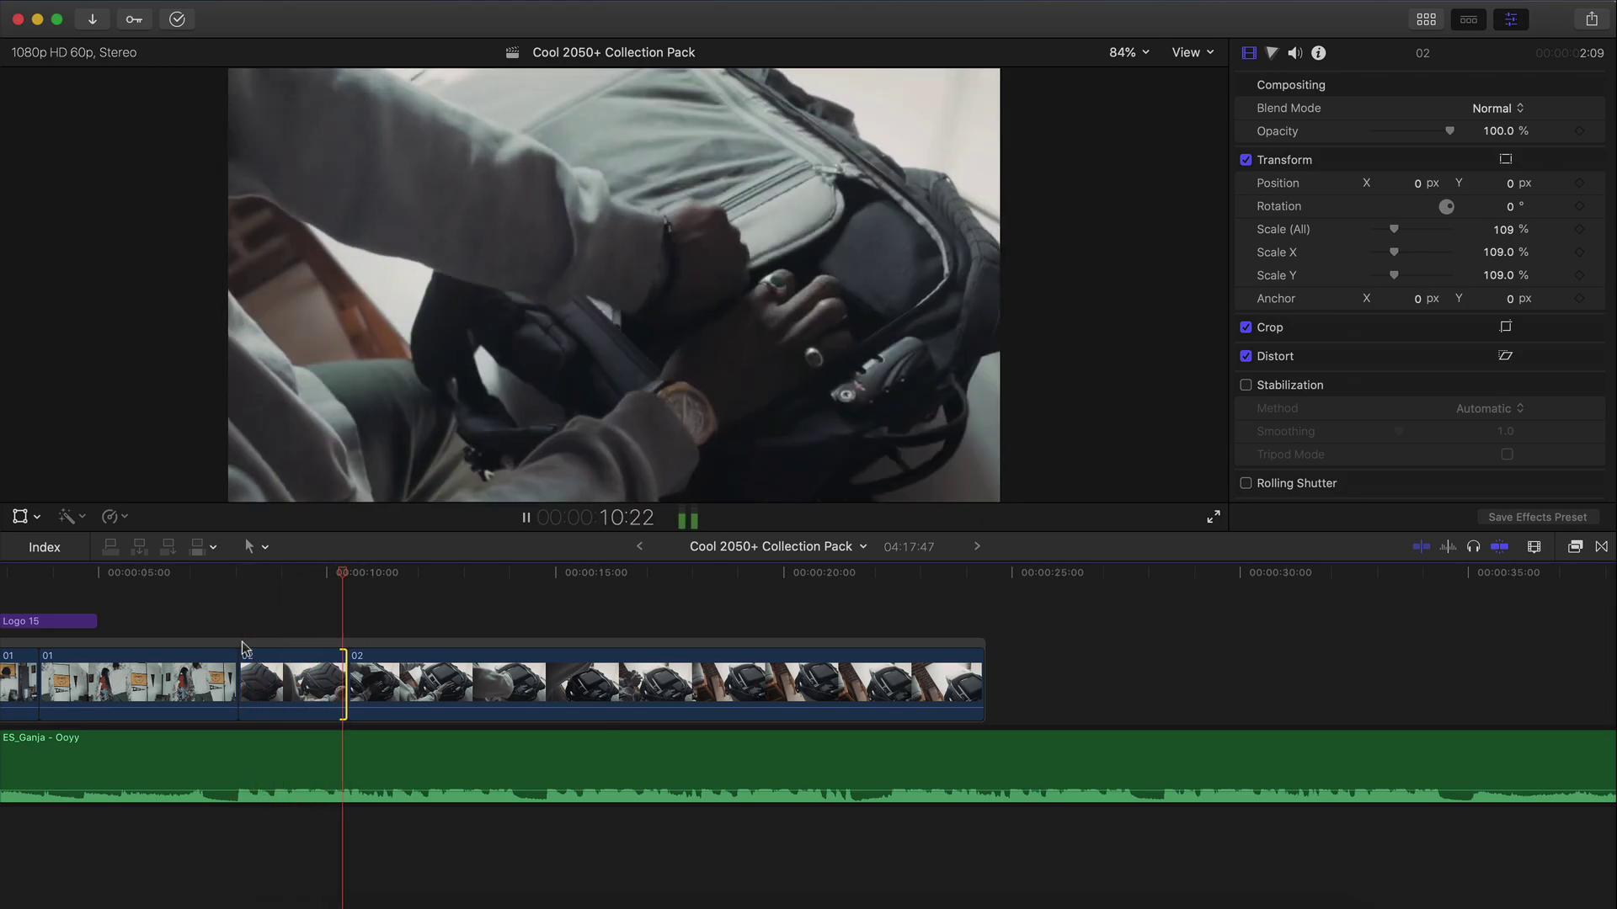
{"action": "key", "text": "space"}
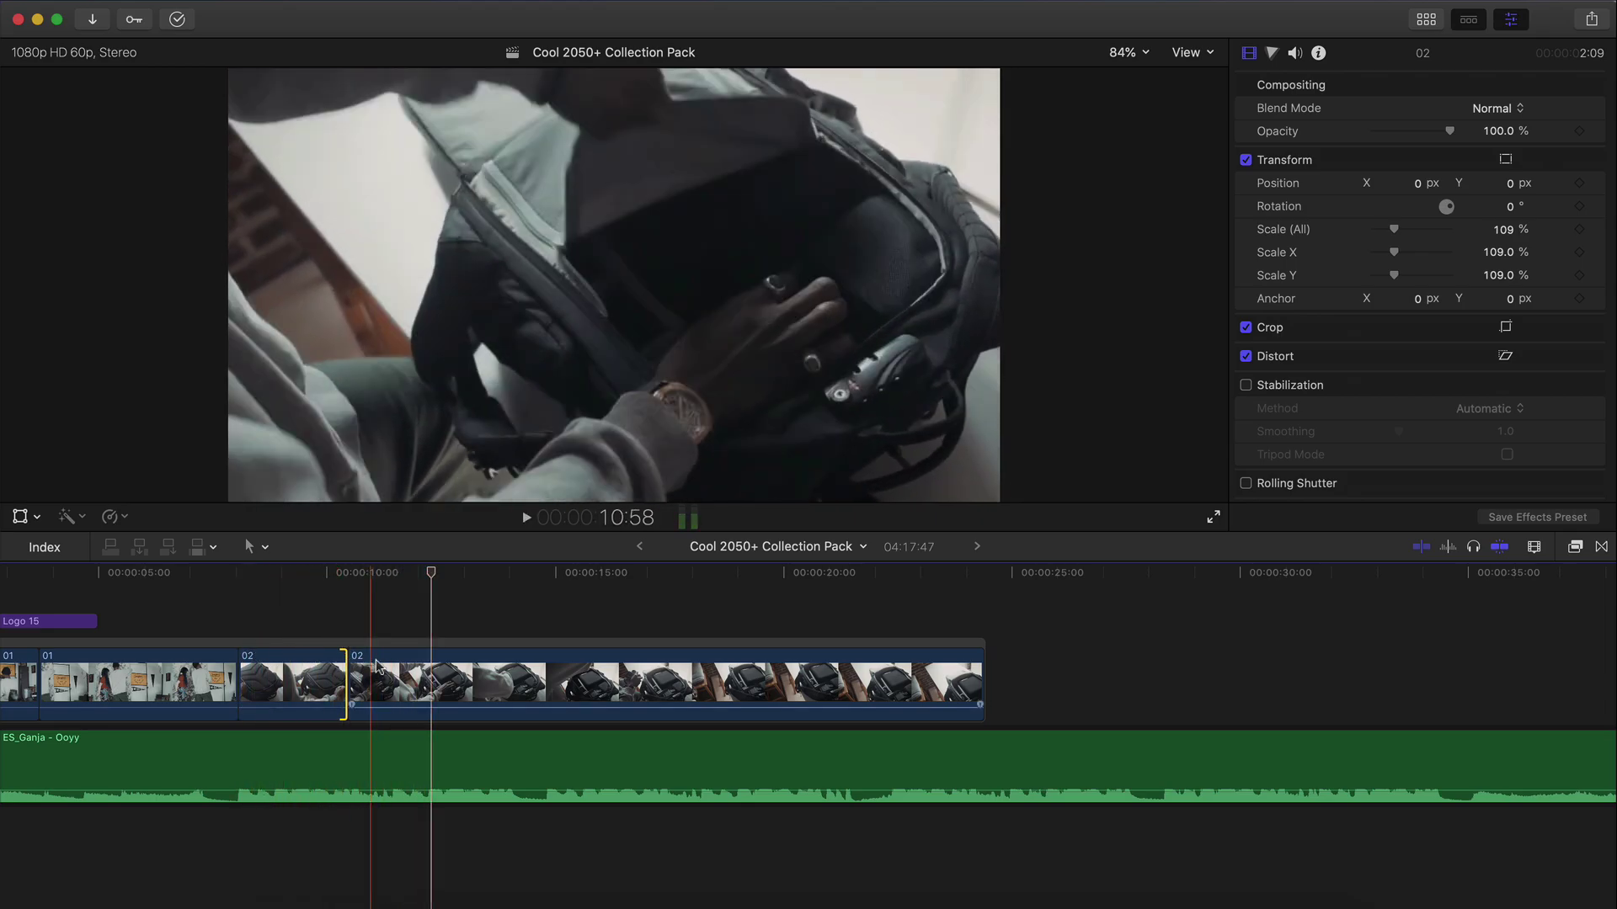
Step: Split the second clip 02 piece at about 12:16 and about 15:20, and delete the section between the cuts
{"action": "left_click", "coordinate": [433, 683]}
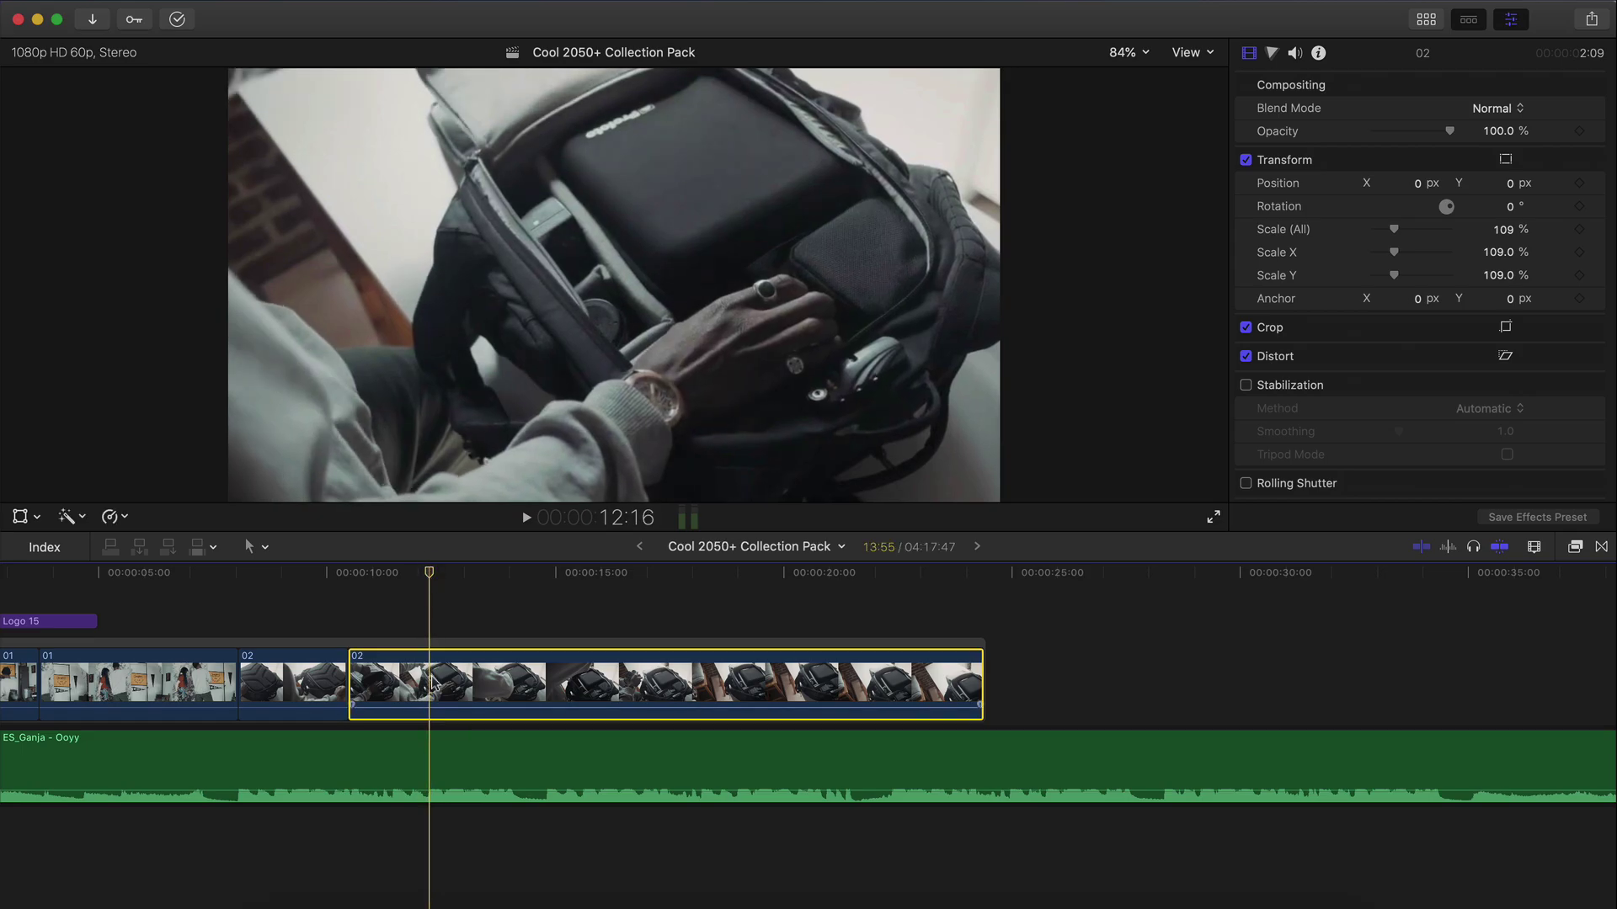
{"action": "left_click", "coordinate": [432, 678]}
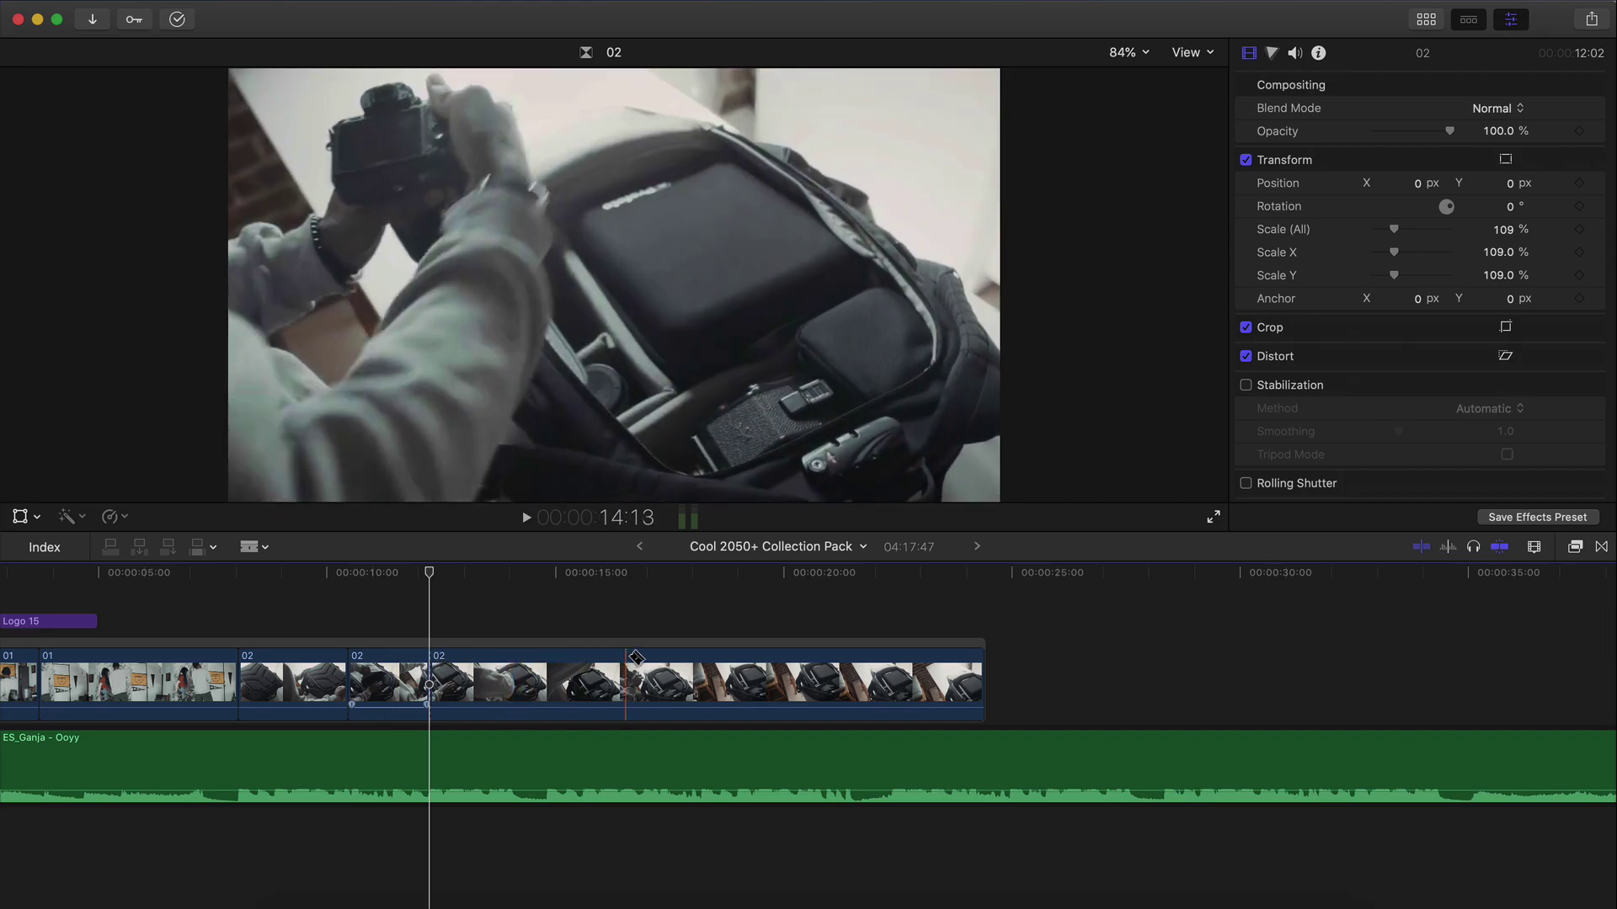
{"action": "left_click", "coordinate": [575, 656]}
{"action": "key", "text": "a"}
{"action": "left_click", "coordinate": [541, 666]}
{"action": "key", "text": "Delete"}
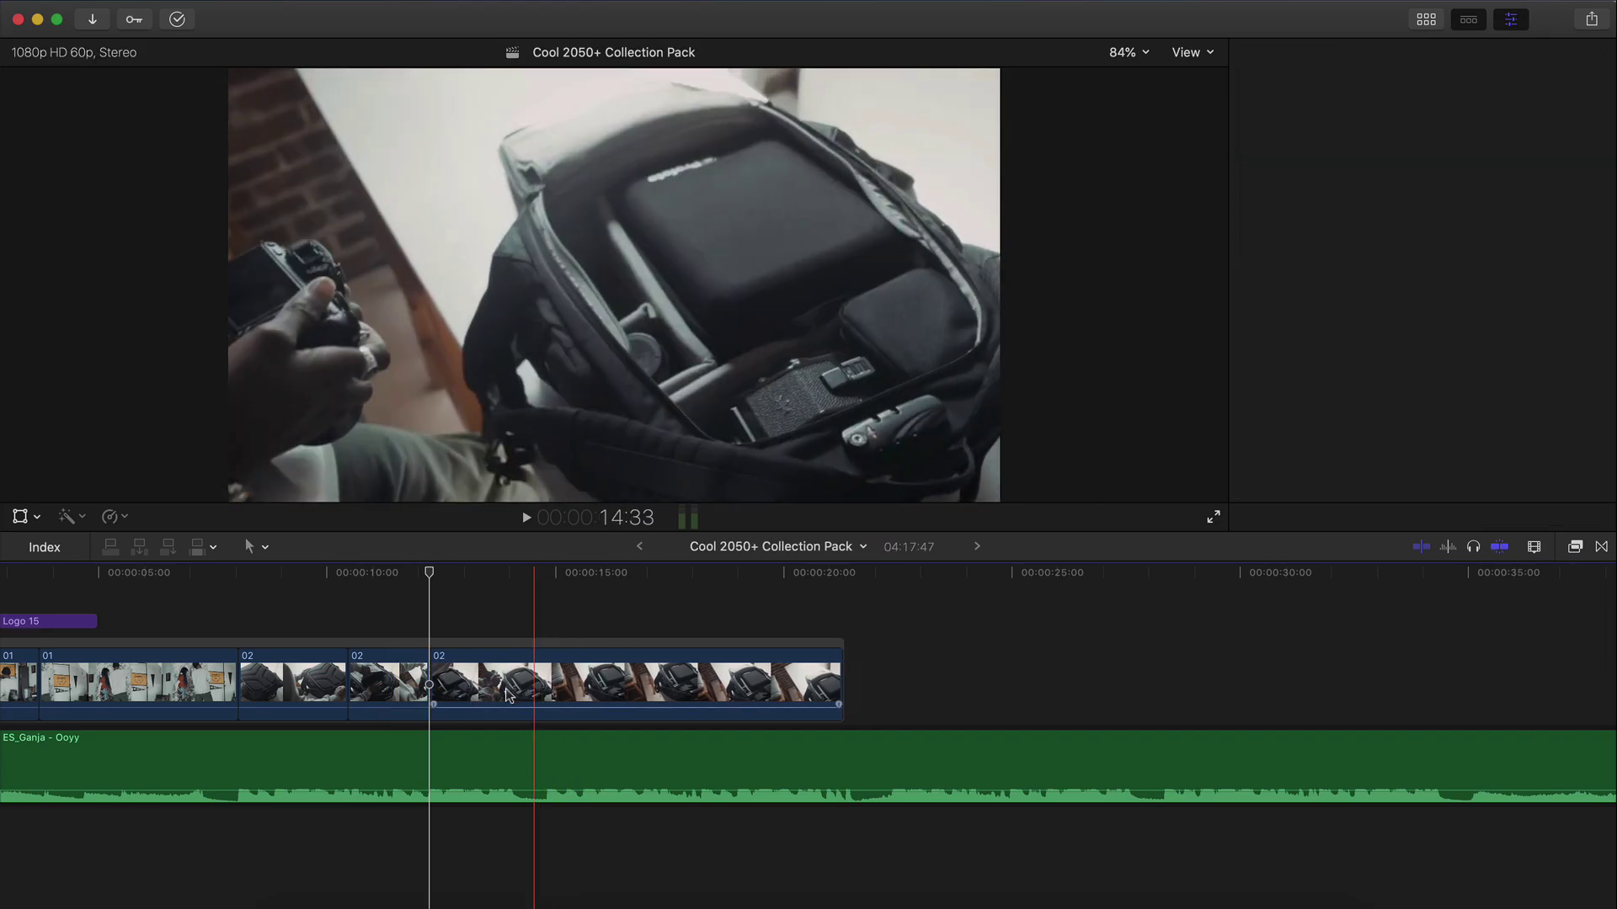
Step: Play the last clip 02 piece, split it at 14:04, and delete everything after the cut
{"action": "key", "text": "space"}
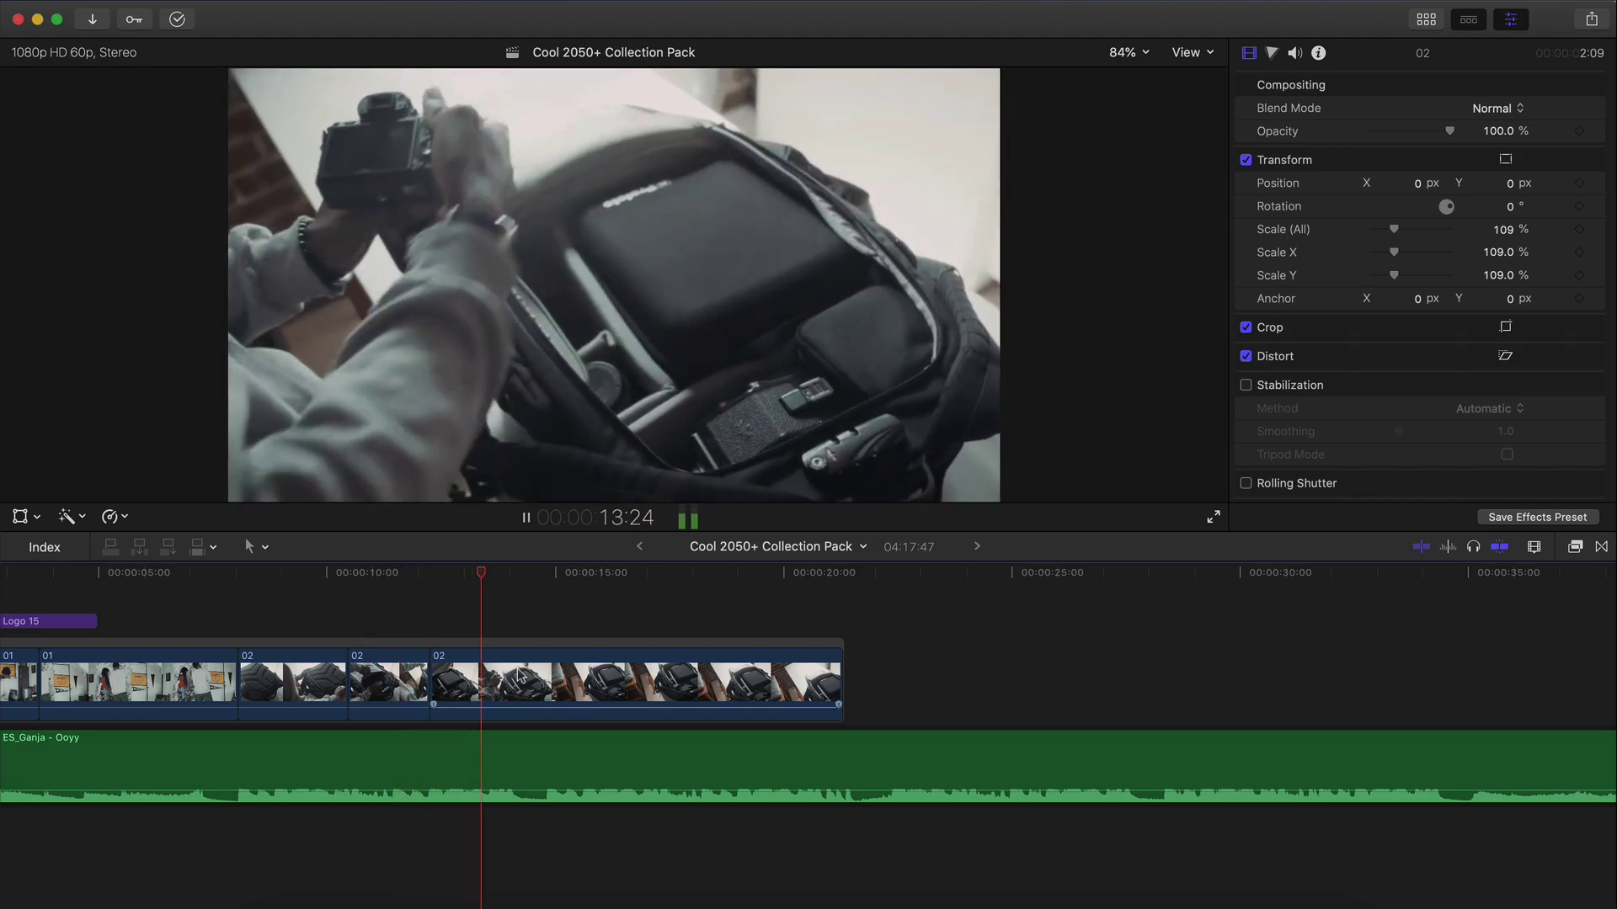
{"action": "mouse_move", "coordinate": [505, 572]}
{"action": "left_mouse_down"}
{"action": "mouse_move", "coordinate": [491, 573]}
{"action": "mouse_move", "coordinate": [509, 573]}
{"action": "left_mouse_up"}
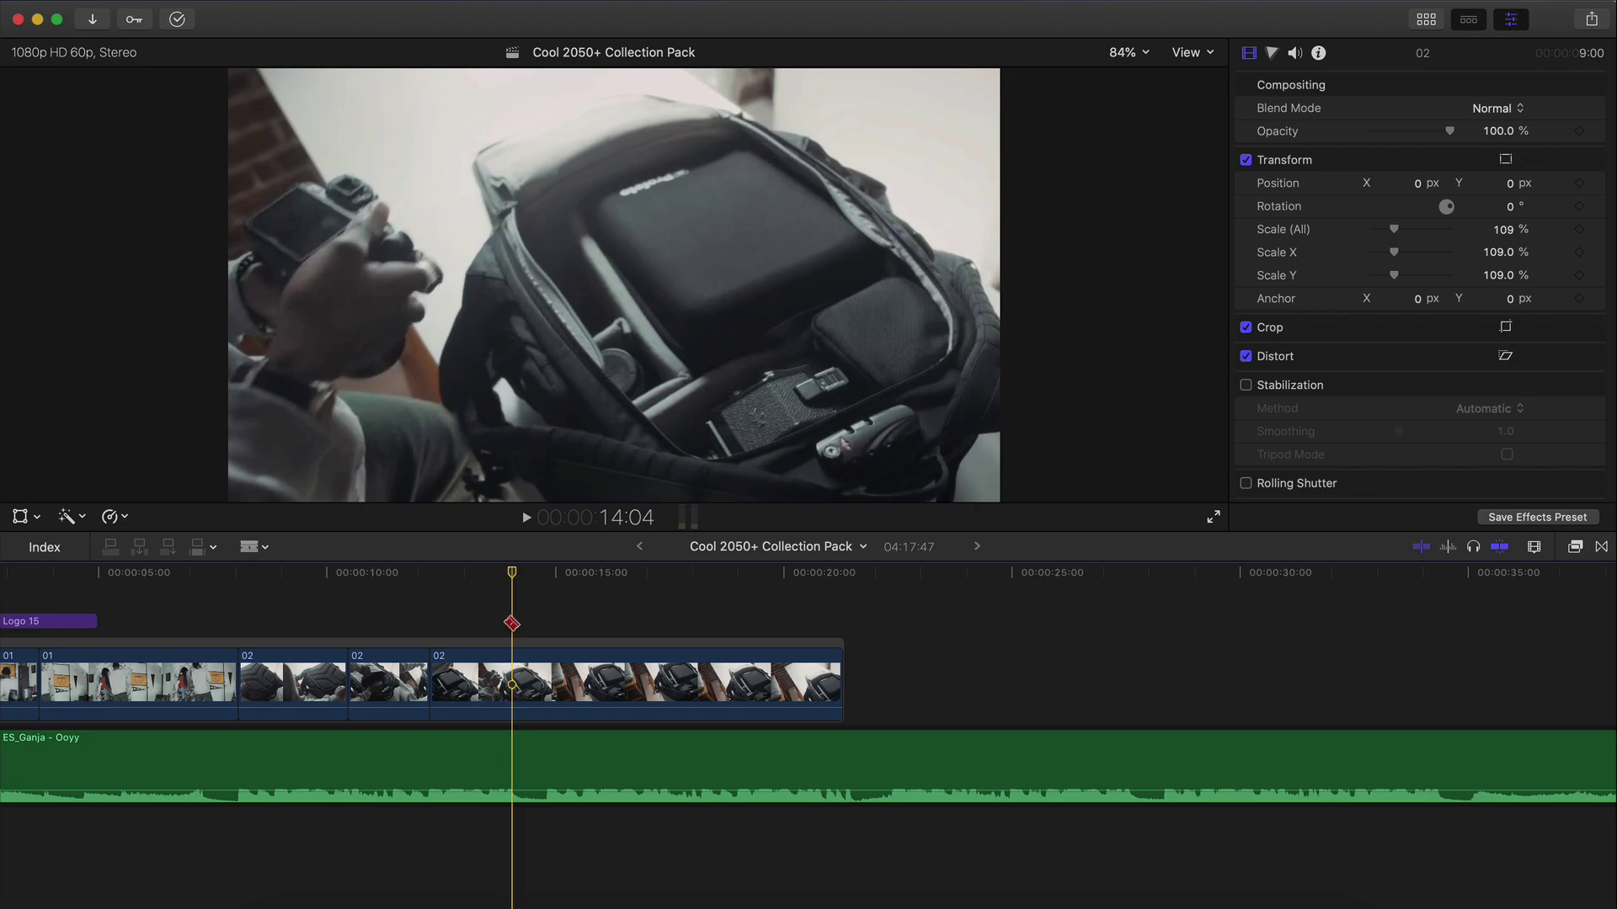
{"action": "left_click", "coordinate": [518, 668]}
{"action": "key", "text": "a"}
{"action": "left_click", "coordinate": [581, 677]}
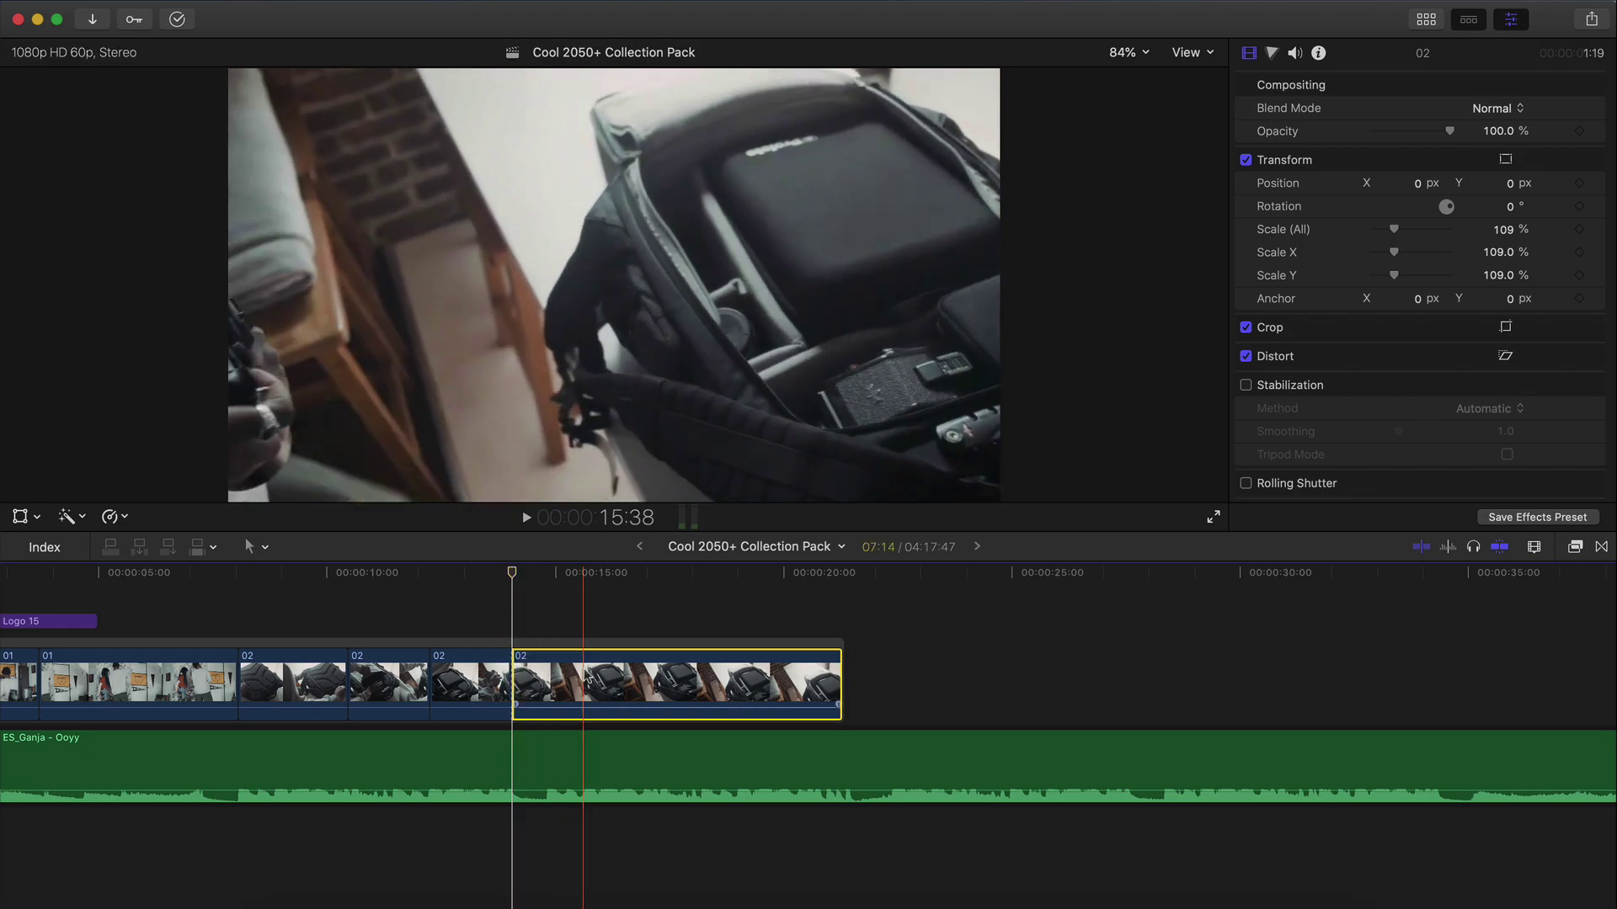
{"action": "key", "text": "Delete"}
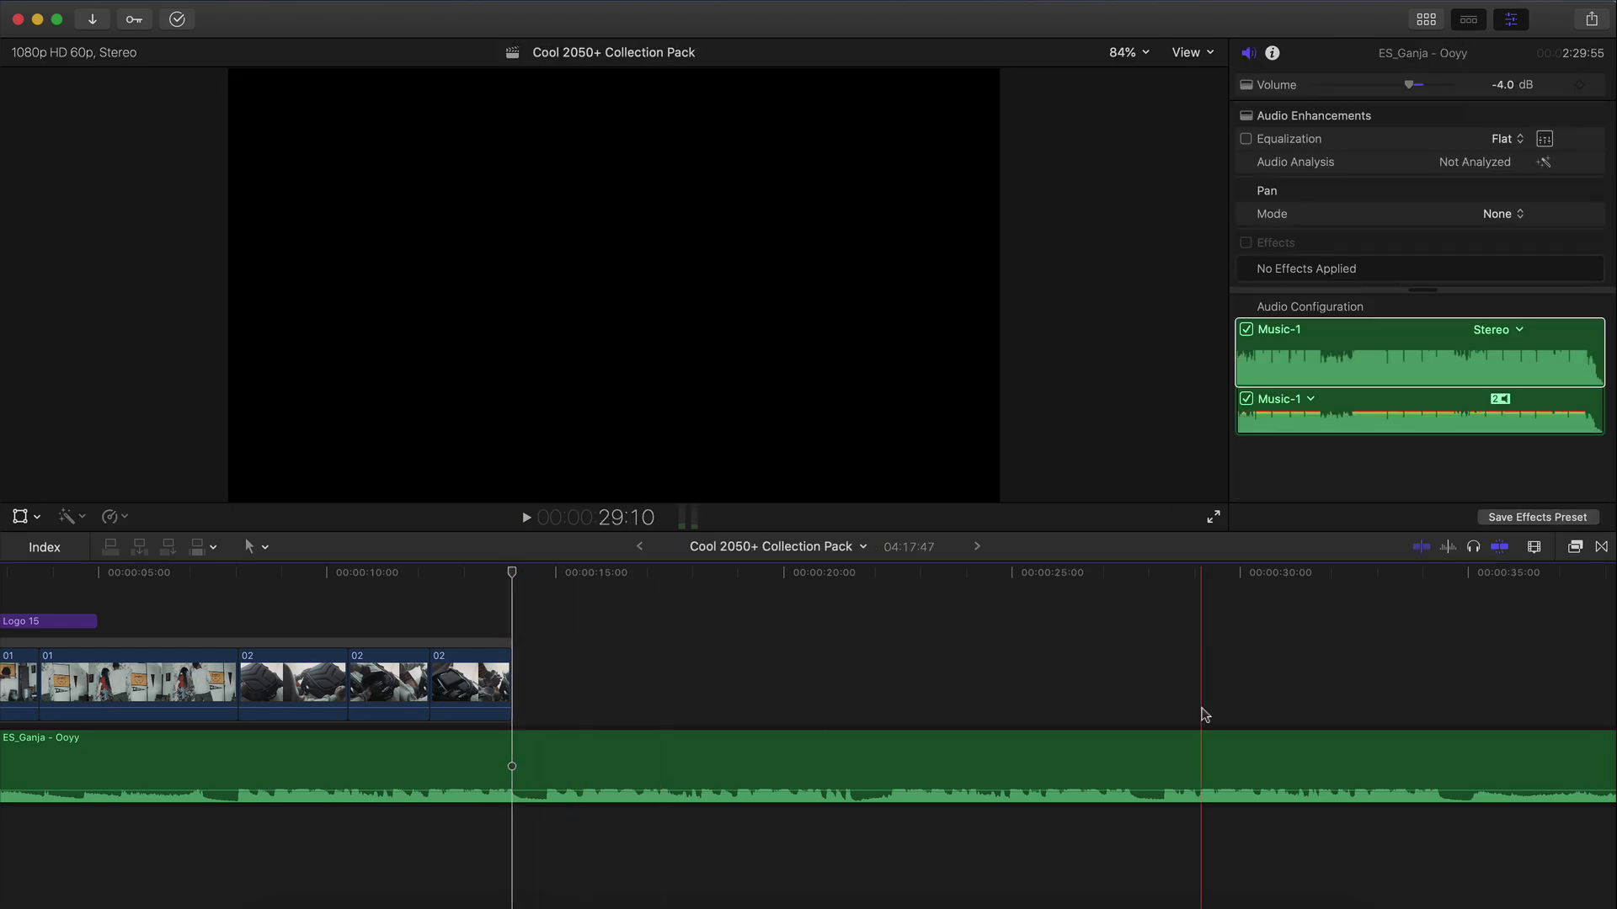
Step: Move clip 04 from the end of the music to directly after the last clip 02 piece, ahead of clip 03
{"action": "scroll", "coordinate": [1201, 711], "scroll_direction": "right", "scroll_amount": 10}
{"action": "scroll", "coordinate": [1204, 714], "scroll_direction": "right", "scroll_amount": 5}
{"action": "key", "text": "shift+z"}
{"action": "left_click", "coordinate": [901, 758]}
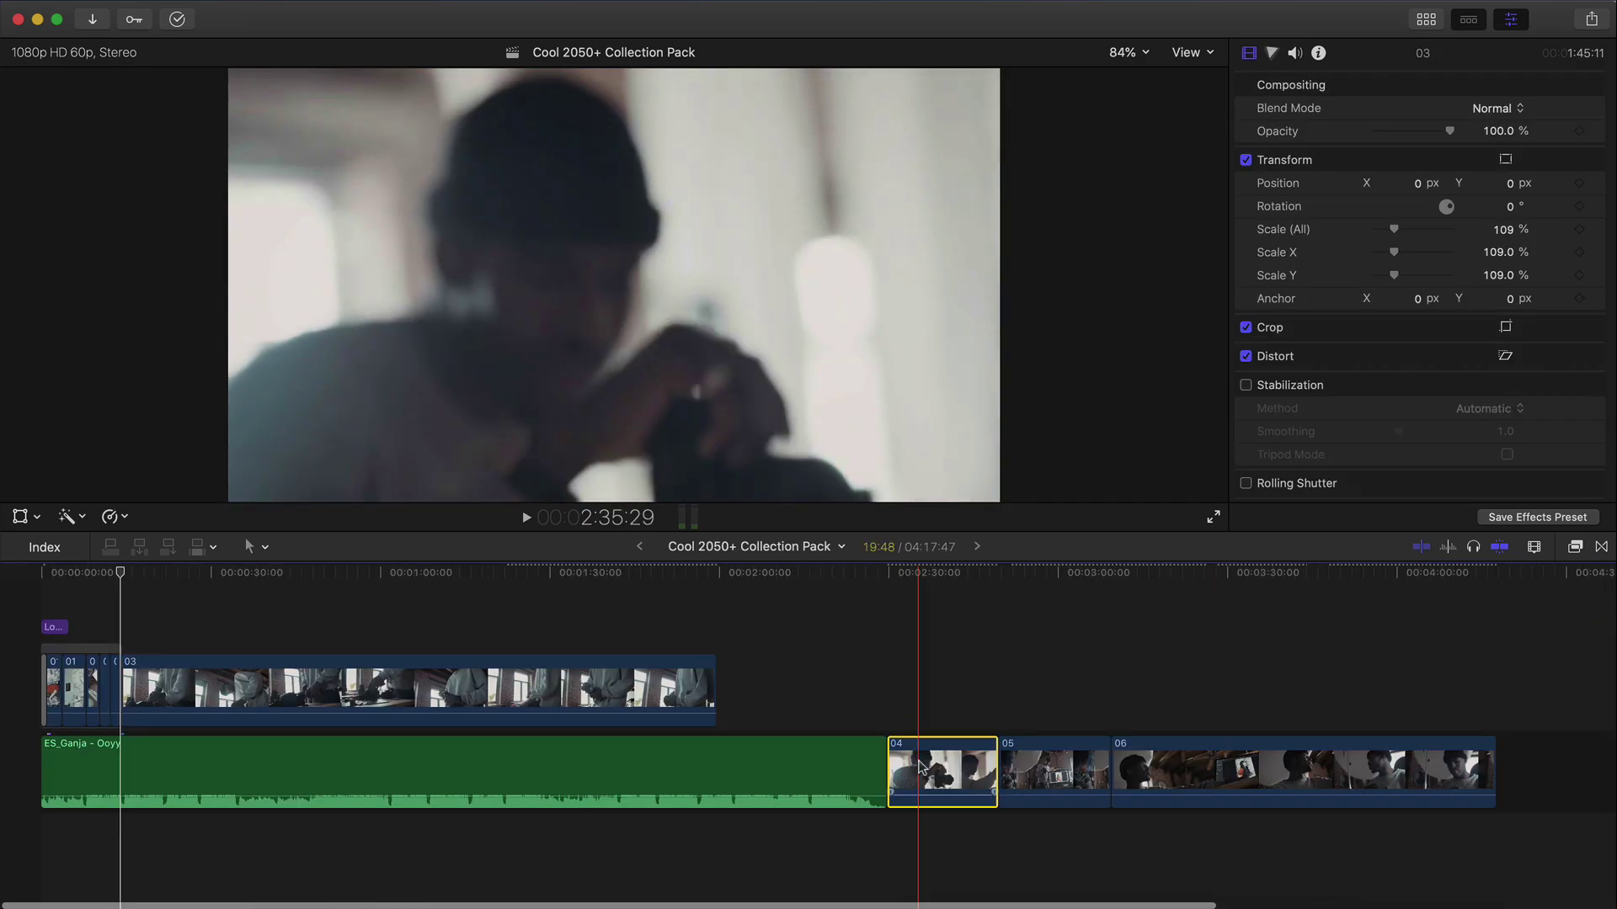
{"action": "left_click_drag", "start_coordinate": [901, 758], "coordinate": [139, 669]}
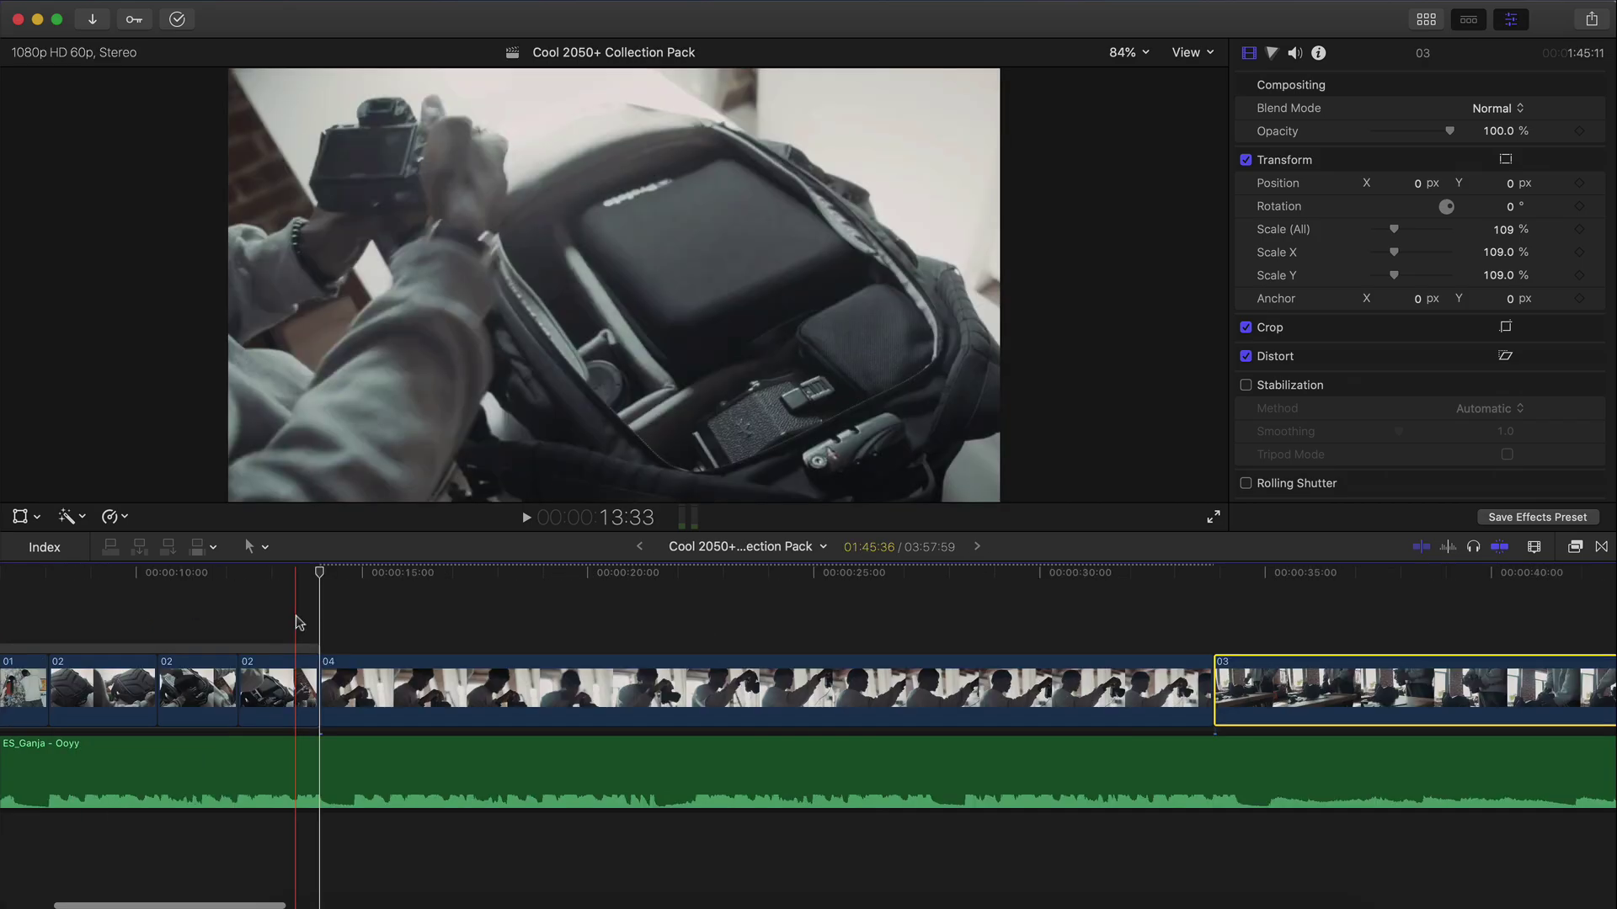
Step: Trim the start of clip 04 to about 20:10, move it back against the last clip 02 piece, and play the join
{"action": "key", "text": "space"}
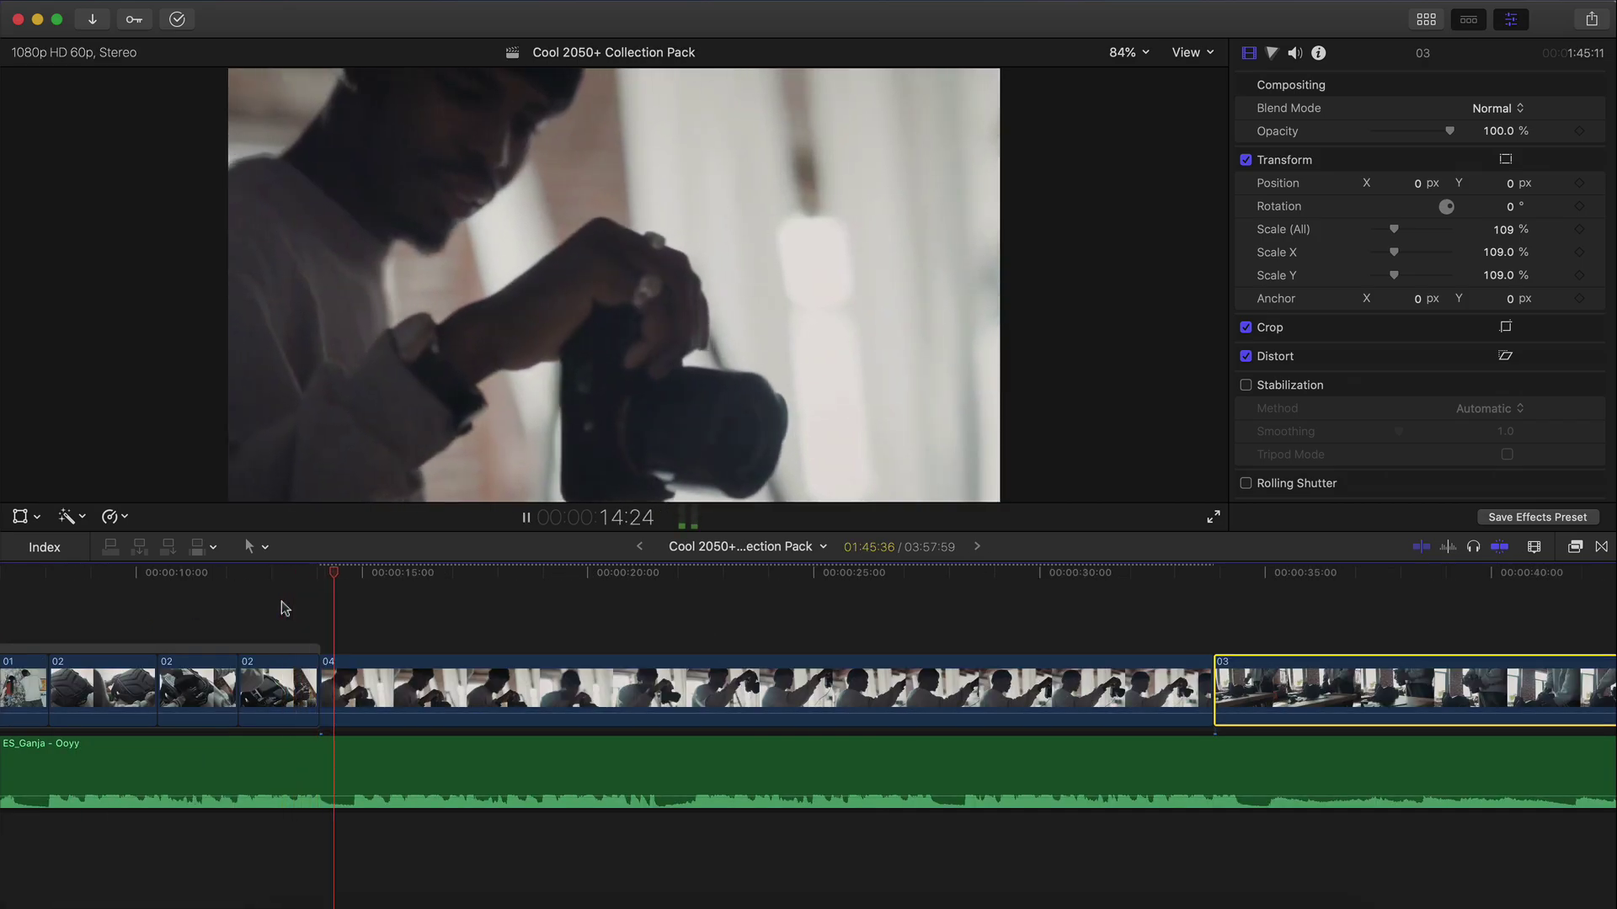
{"action": "key", "text": "space"}
{"action": "left_click_drag", "start_coordinate": [599, 574], "coordinate": [595, 575]}
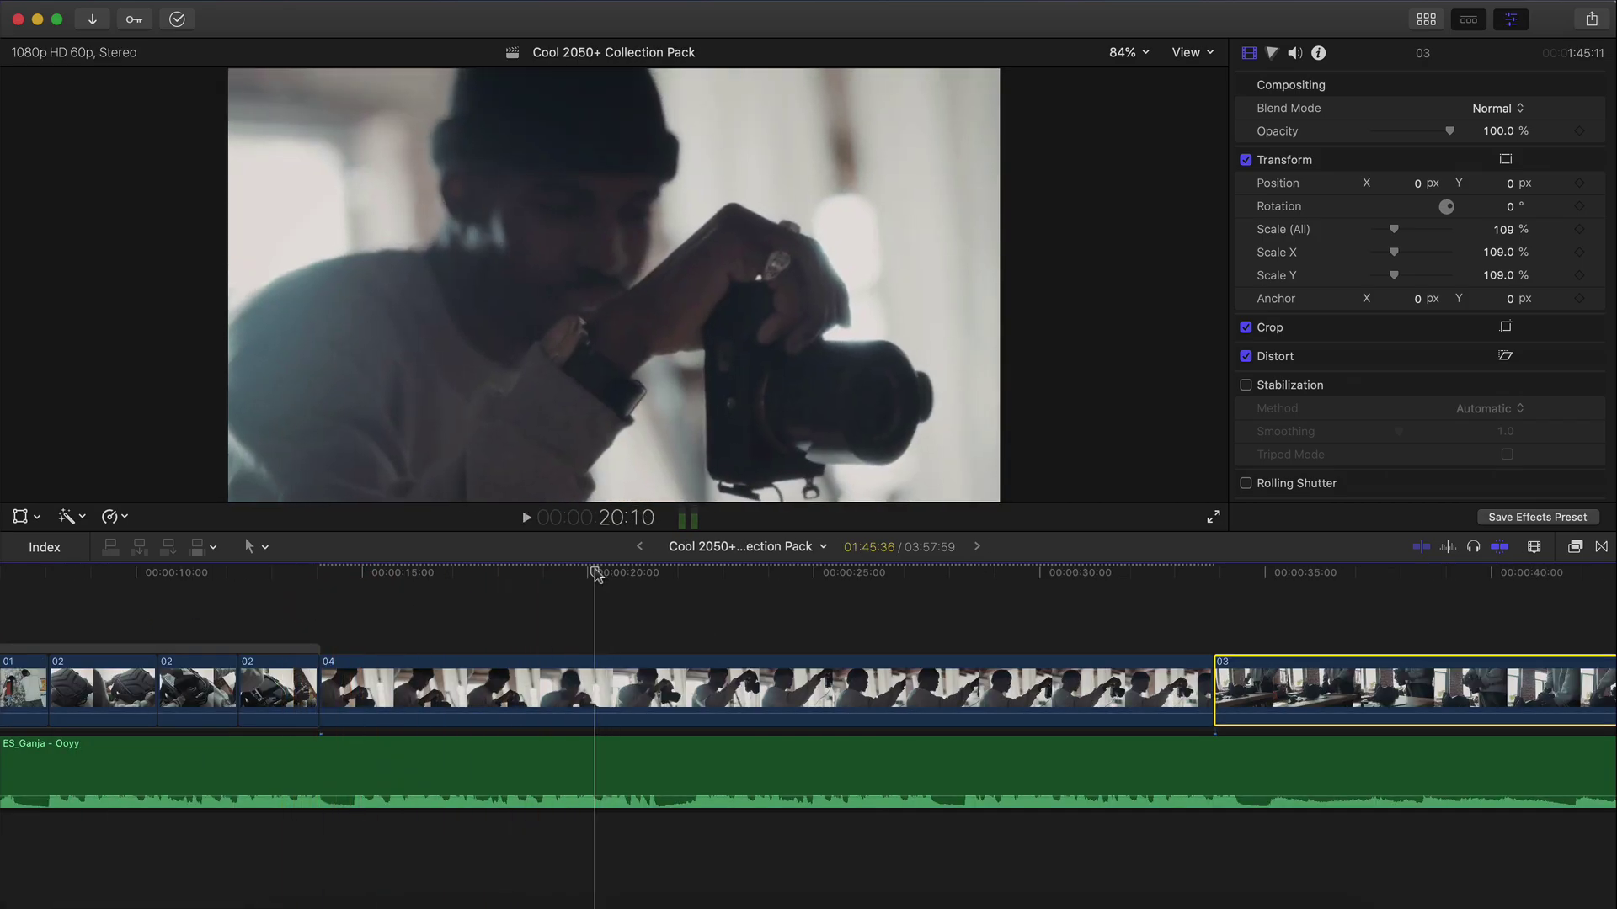
{"action": "left_click_drag", "start_coordinate": [321, 682], "coordinate": [593, 680]}
{"action": "left_click_drag", "start_coordinate": [758, 684], "coordinate": [485, 684]}
{"action": "key", "text": "space"}
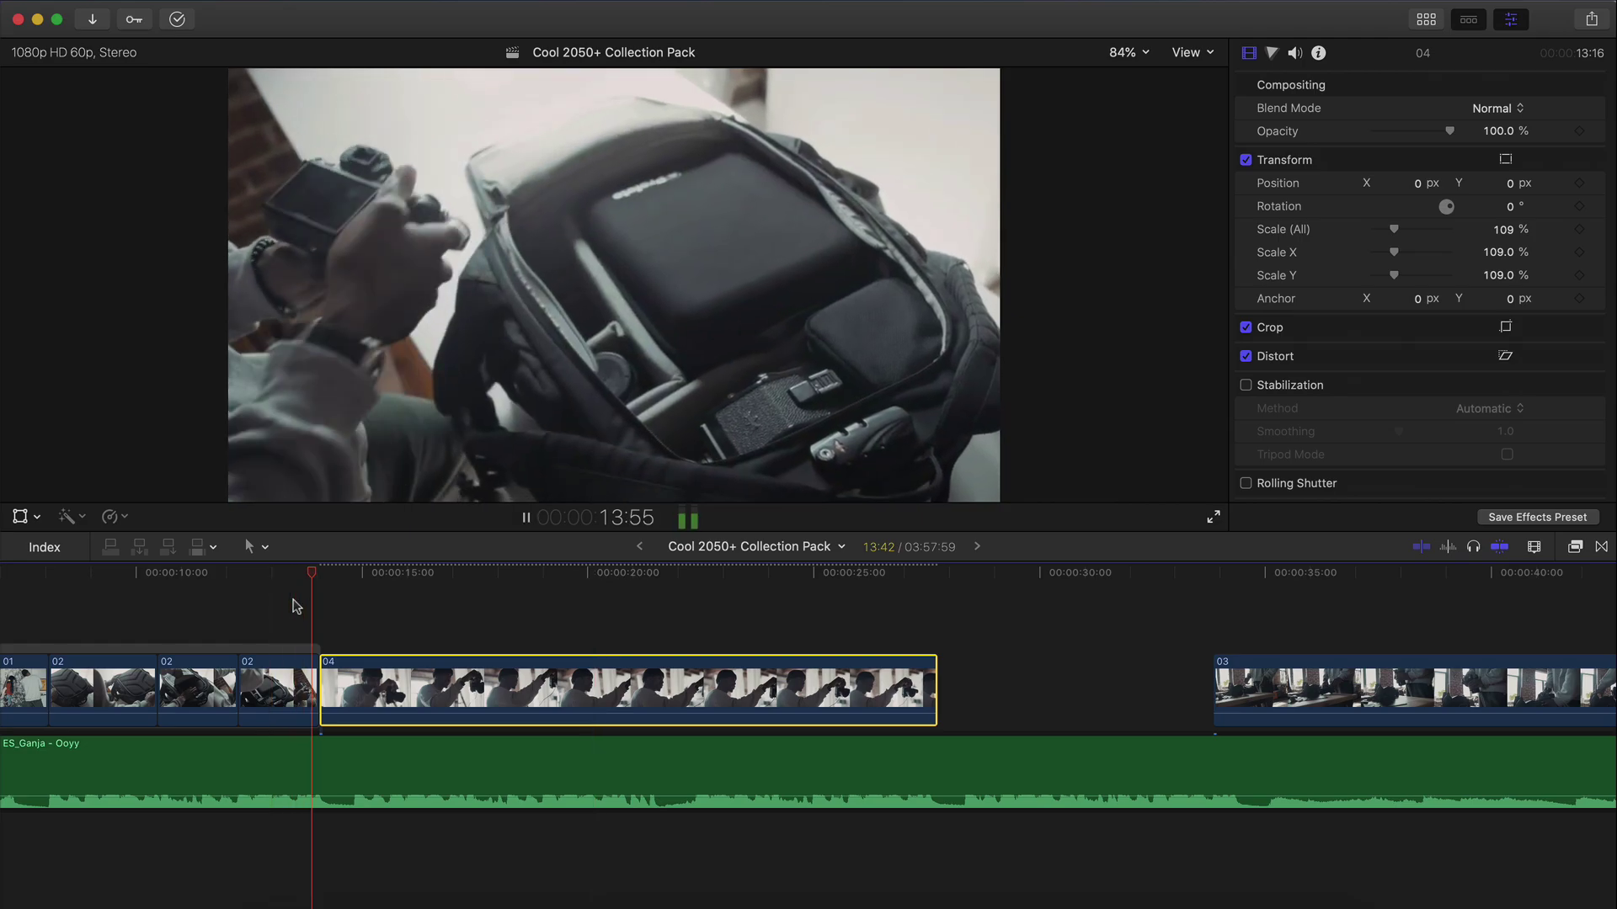
Step: Play the join into clip 04, split clip 04 at 14:55, and delete everything in it after the cut
{"action": "left_click", "coordinate": [264, 590]}
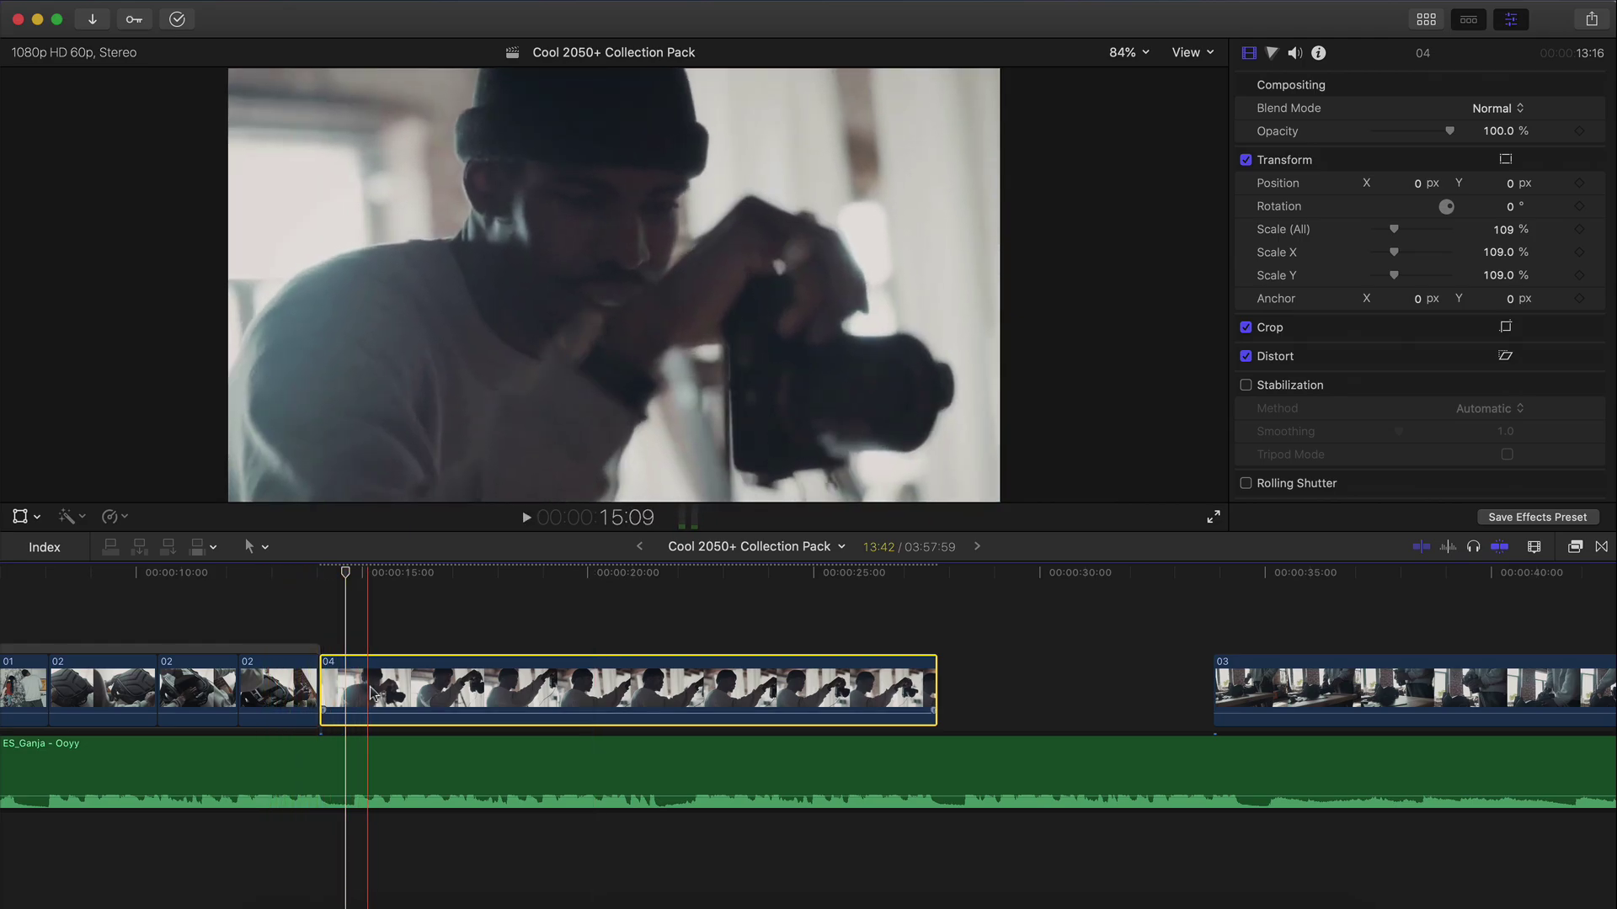
{"action": "key", "text": "space"}
{"action": "key", "text": "space"}
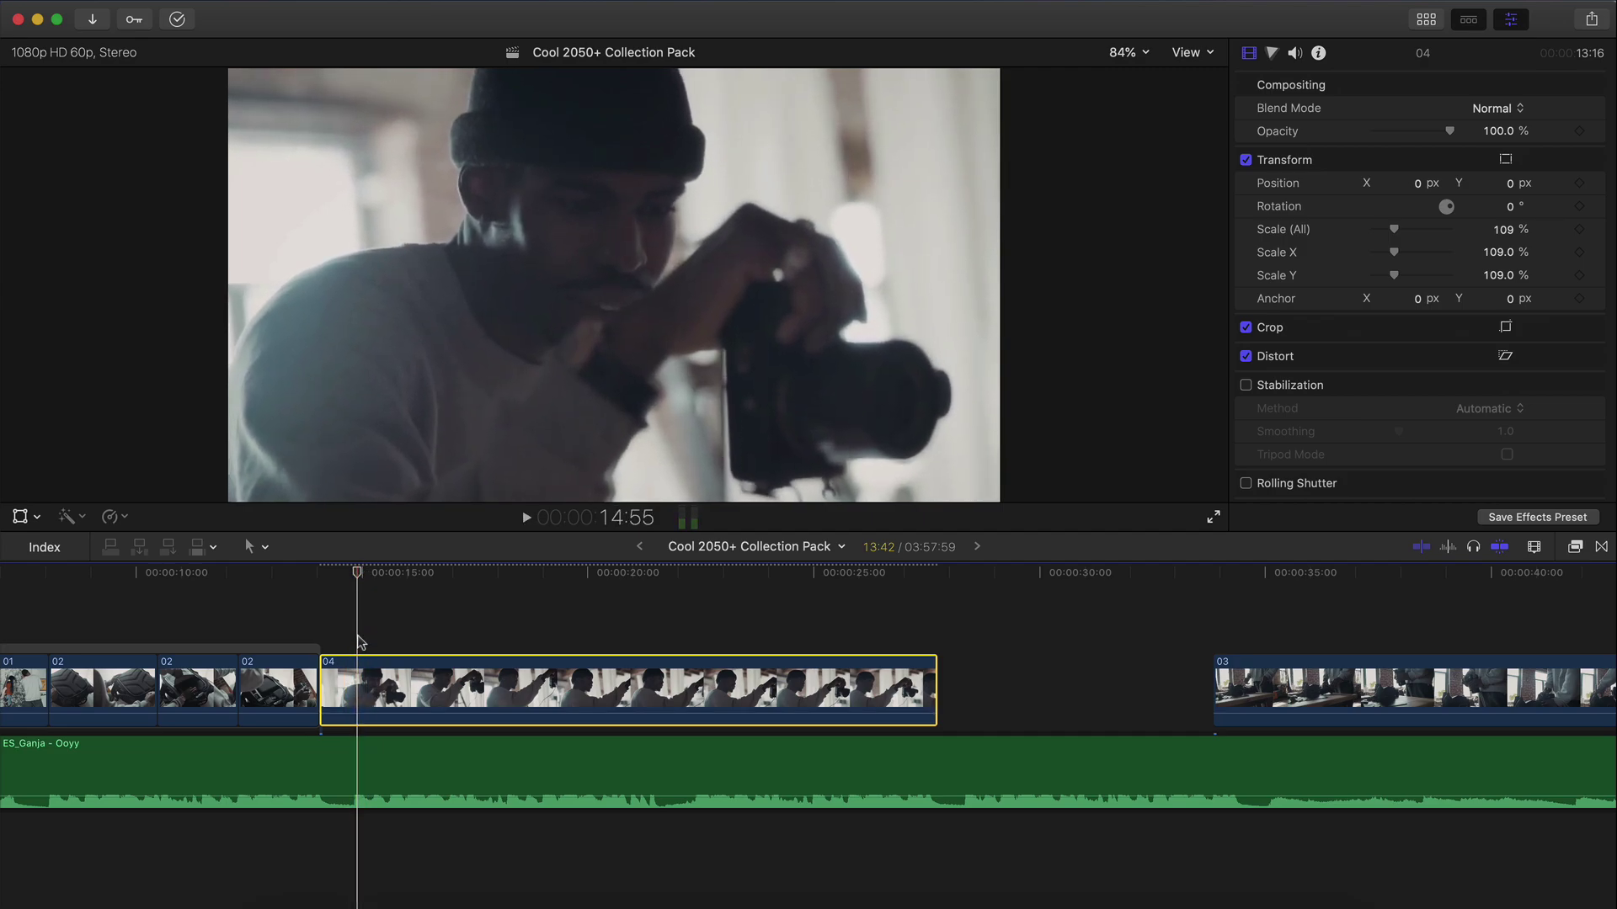
{"action": "key", "text": "cmd+b"}
{"action": "left_click", "coordinate": [428, 682]}
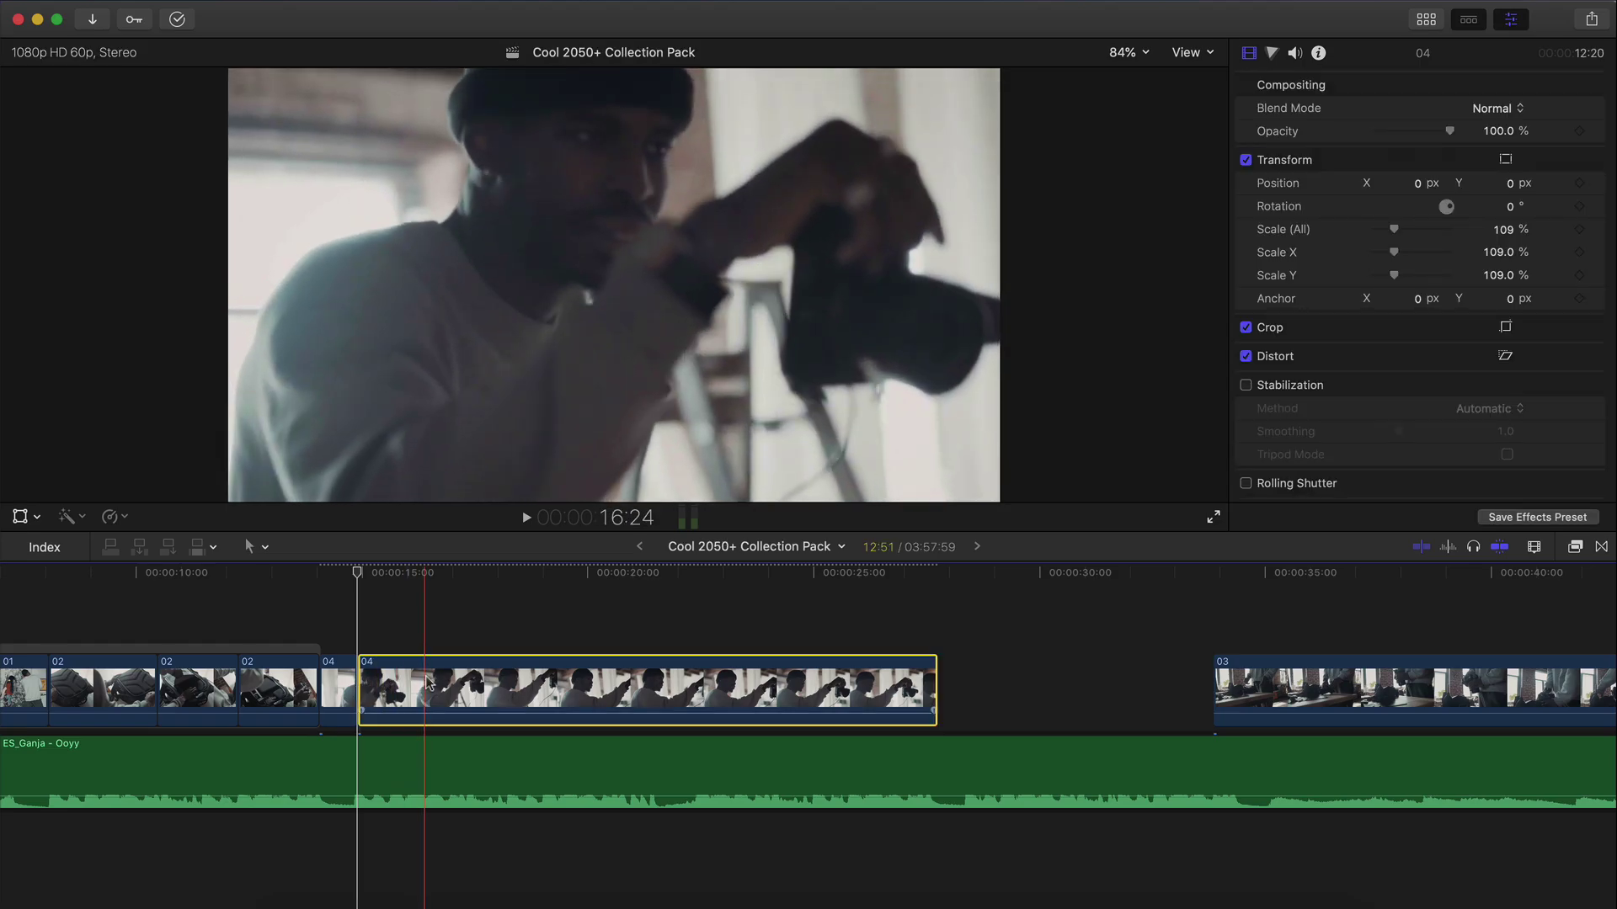
{"action": "key", "text": "Delete"}
Step: Move clip 03 to directly after the shortened clip 04, select clip 04, and place the playhead at 14:30
{"action": "scroll", "coordinate": [428, 682], "scroll_direction": "left", "scroll_amount": 1}
{"action": "left_click_drag", "start_coordinate": [1306, 687], "coordinate": [467, 674]}
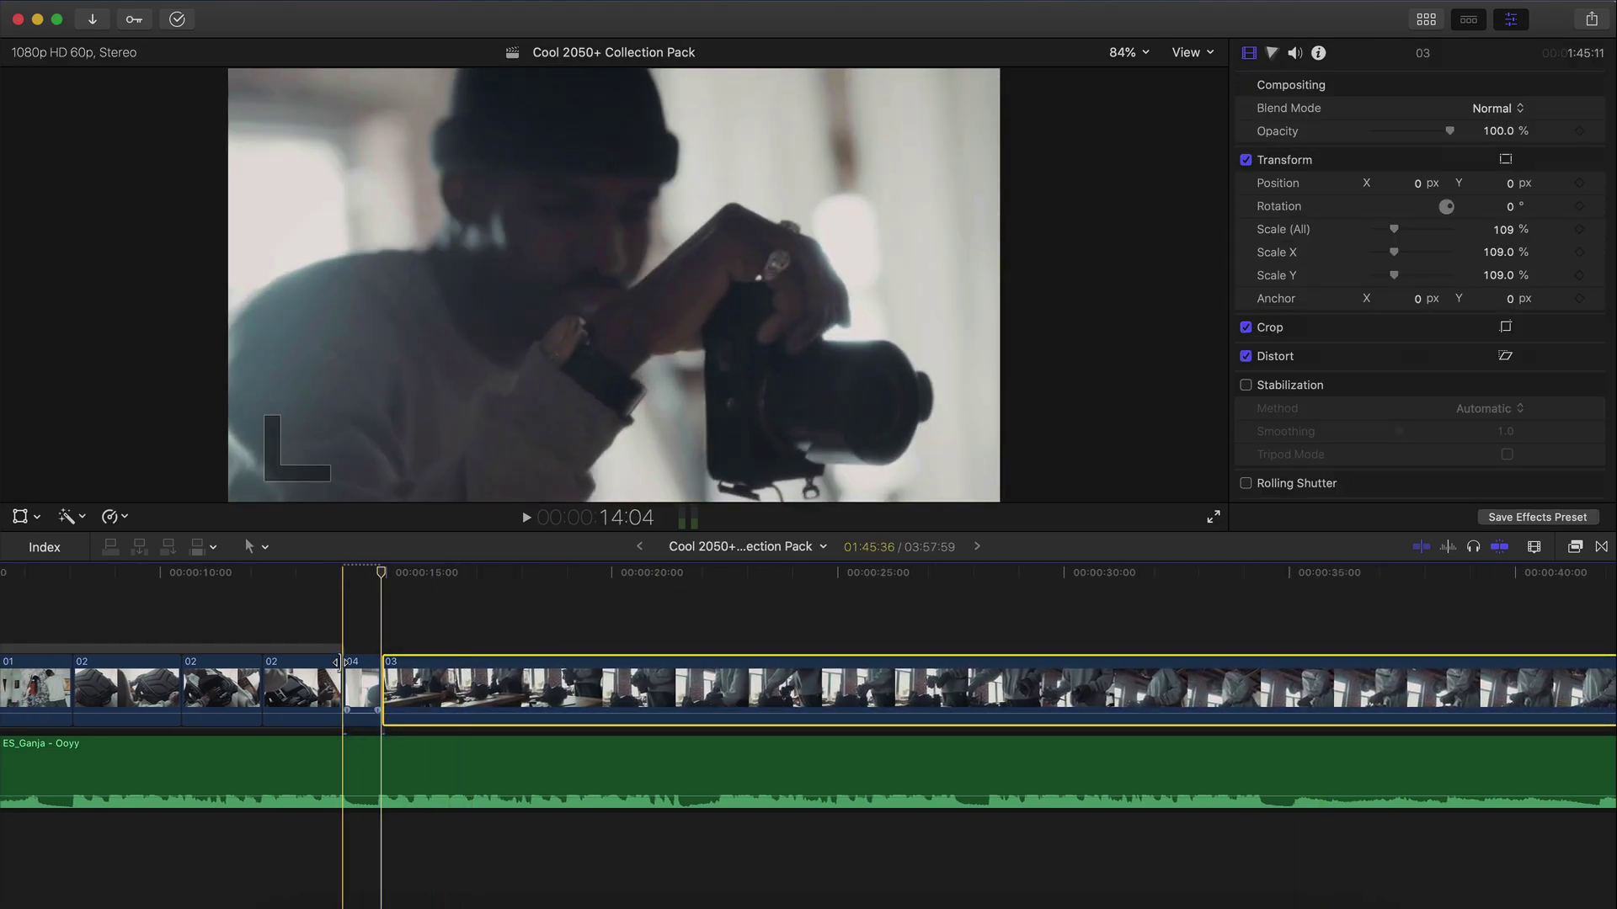
{"action": "left_click", "coordinate": [368, 677]}
{"action": "left_click", "coordinate": [365, 577]}
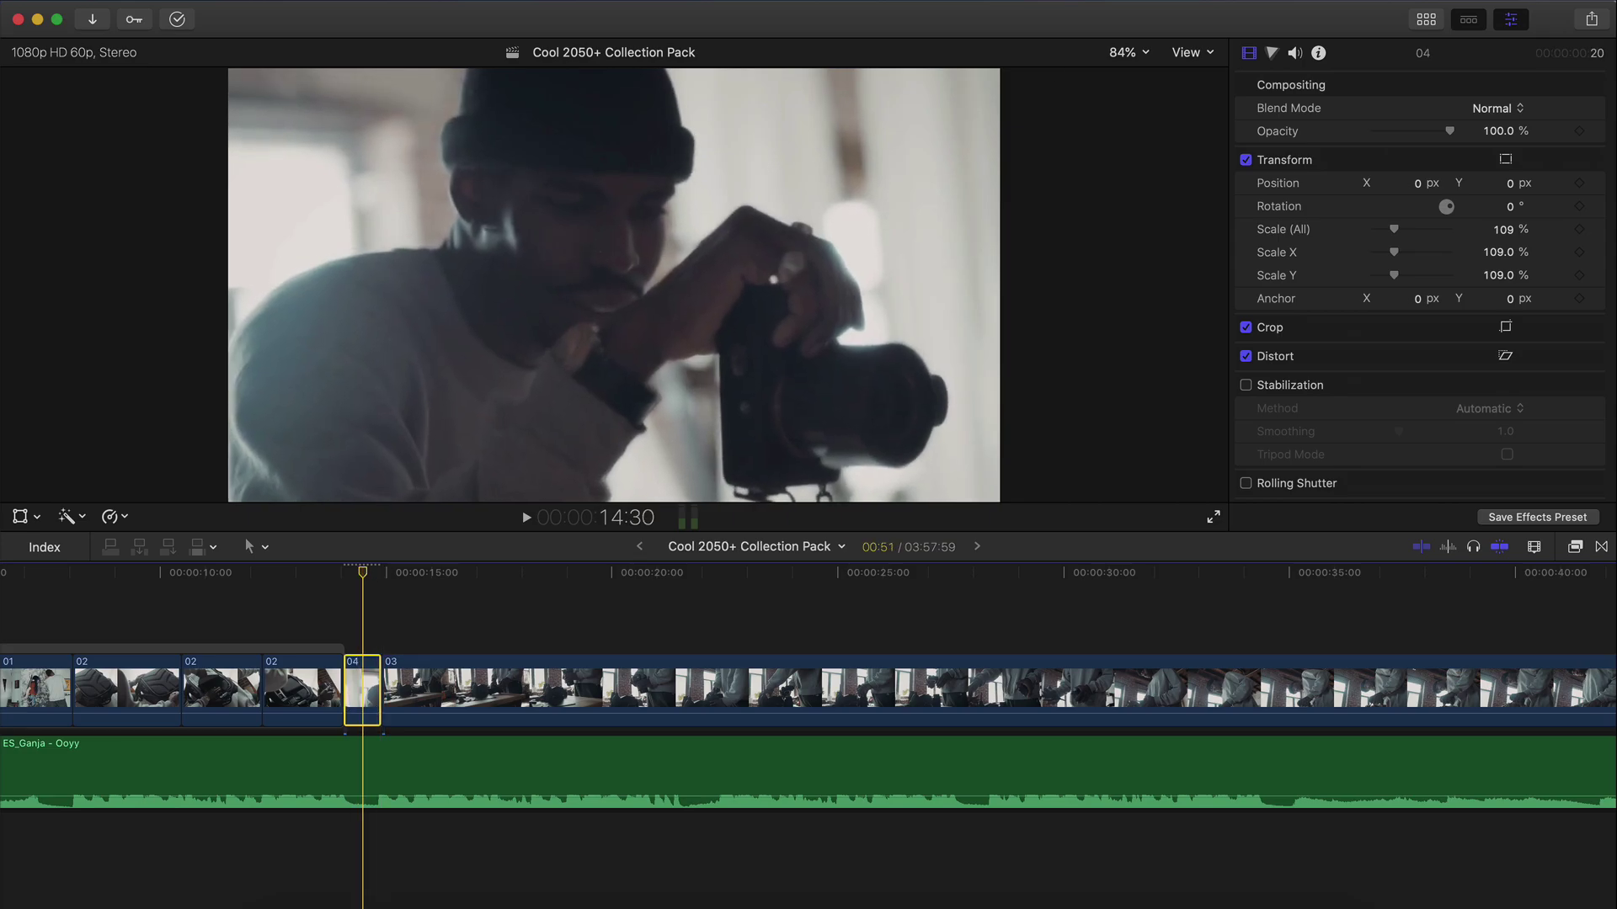
Step: Find Lines - Shoot 2 in the FCP Graphics Collection titles and place it above the start of clip 04
{"action": "left_click", "coordinate": [1426, 18]}
{"action": "scroll", "coordinate": [407, 284], "scroll_direction": "down", "scroll_amount": 10}
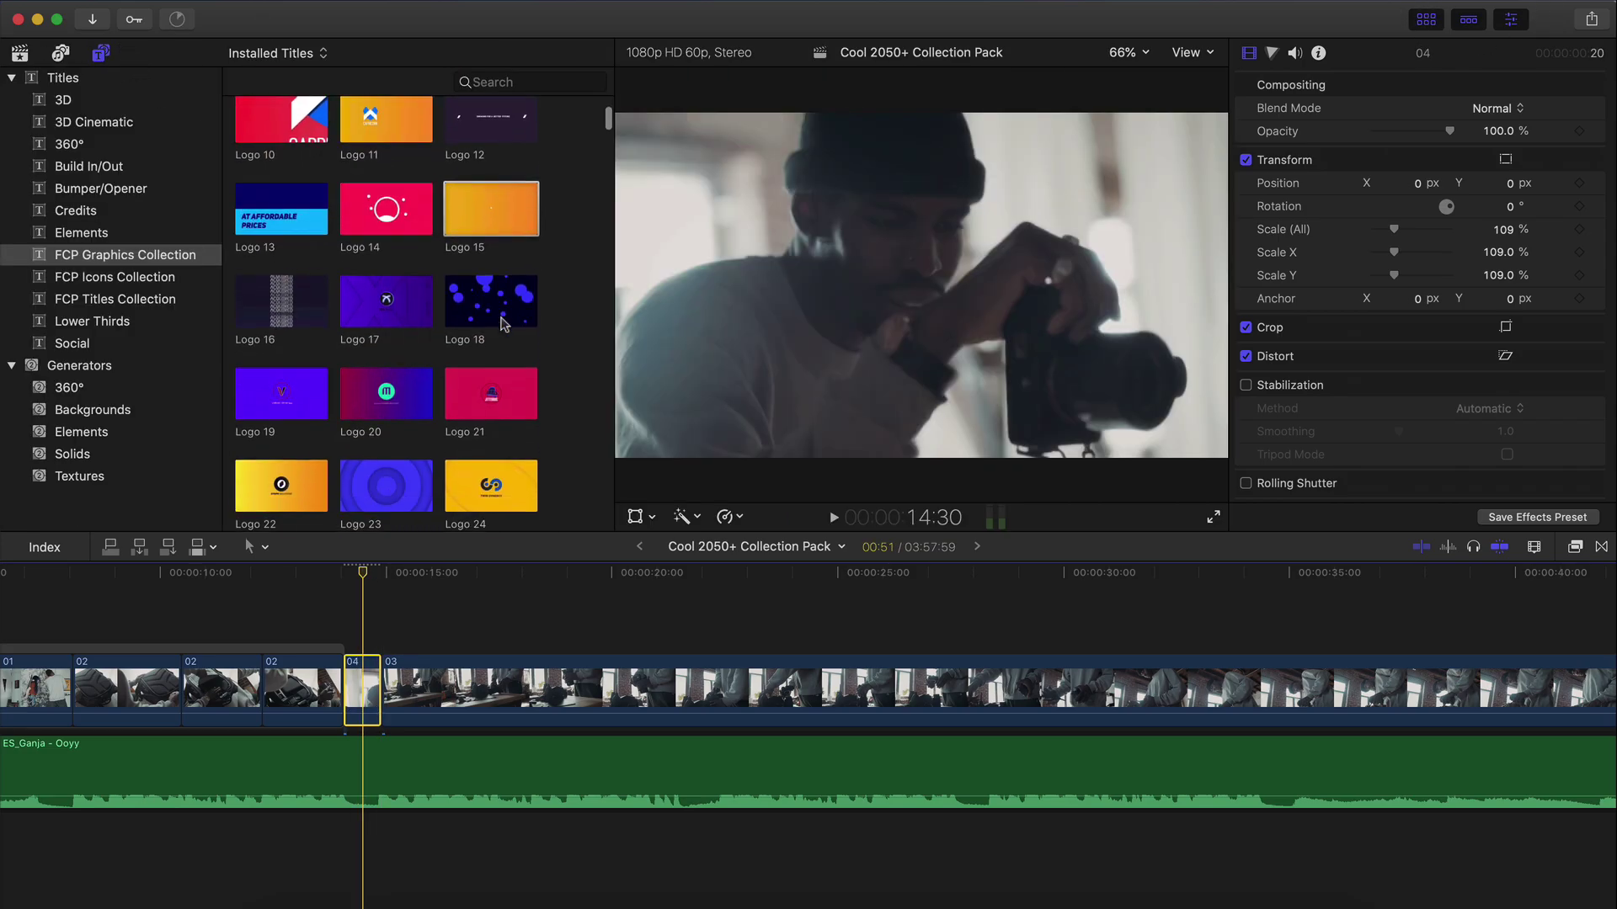
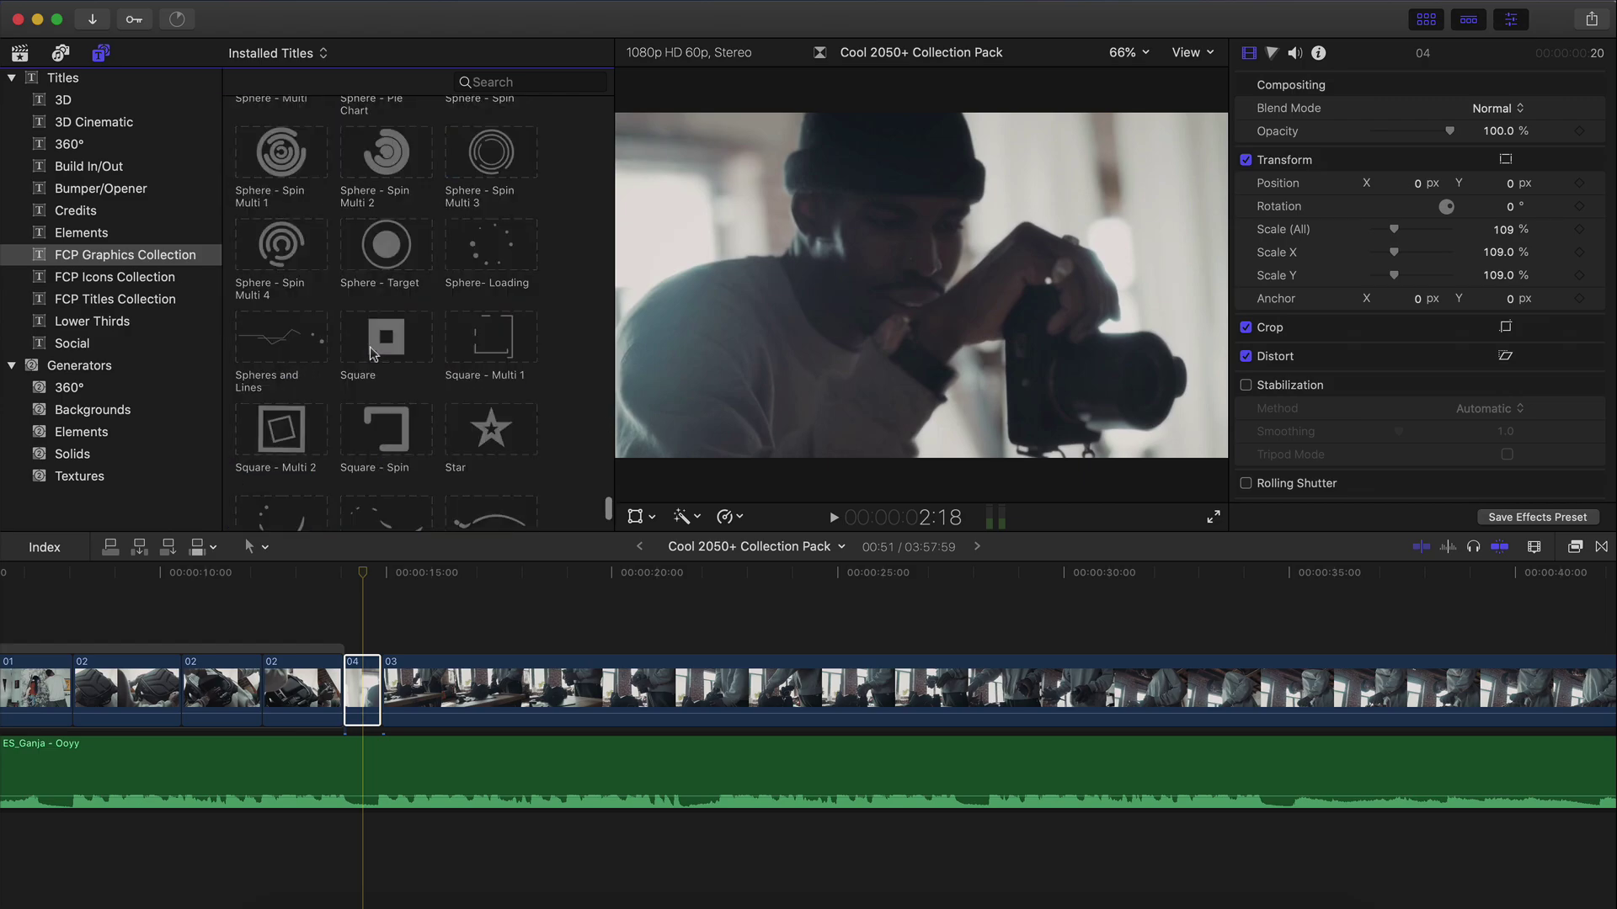
{"action": "scroll", "coordinate": [371, 354], "scroll_direction": "up", "scroll_amount": 10}
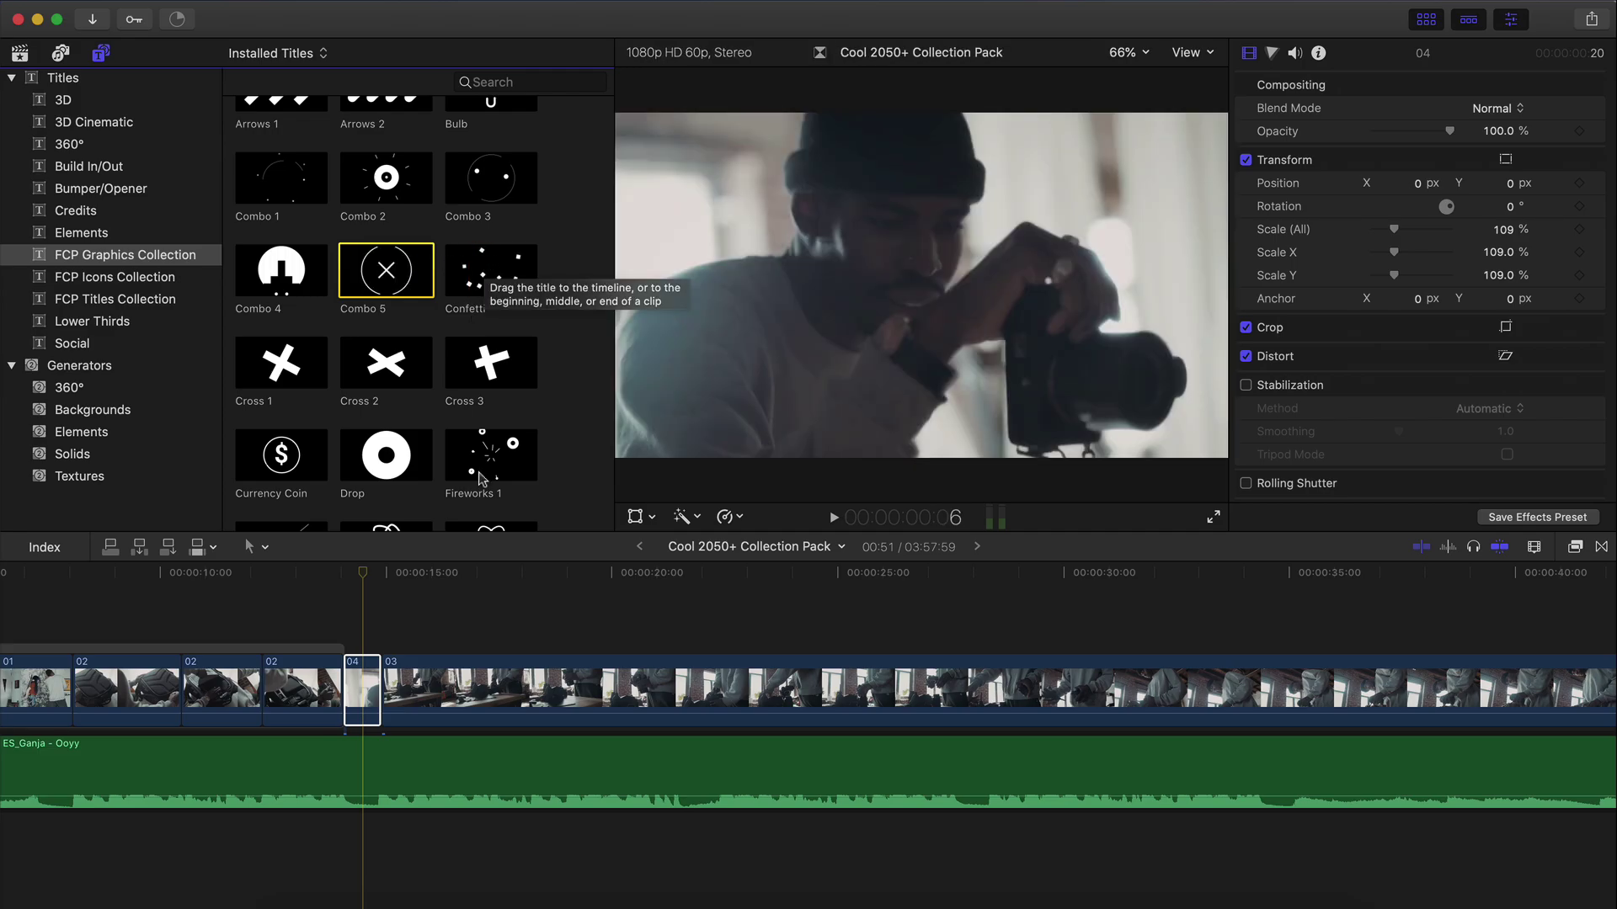
{"action": "left_click", "coordinate": [367, 583]}
{"action": "scroll", "coordinate": [415, 325], "scroll_direction": "down", "scroll_amount": 6}
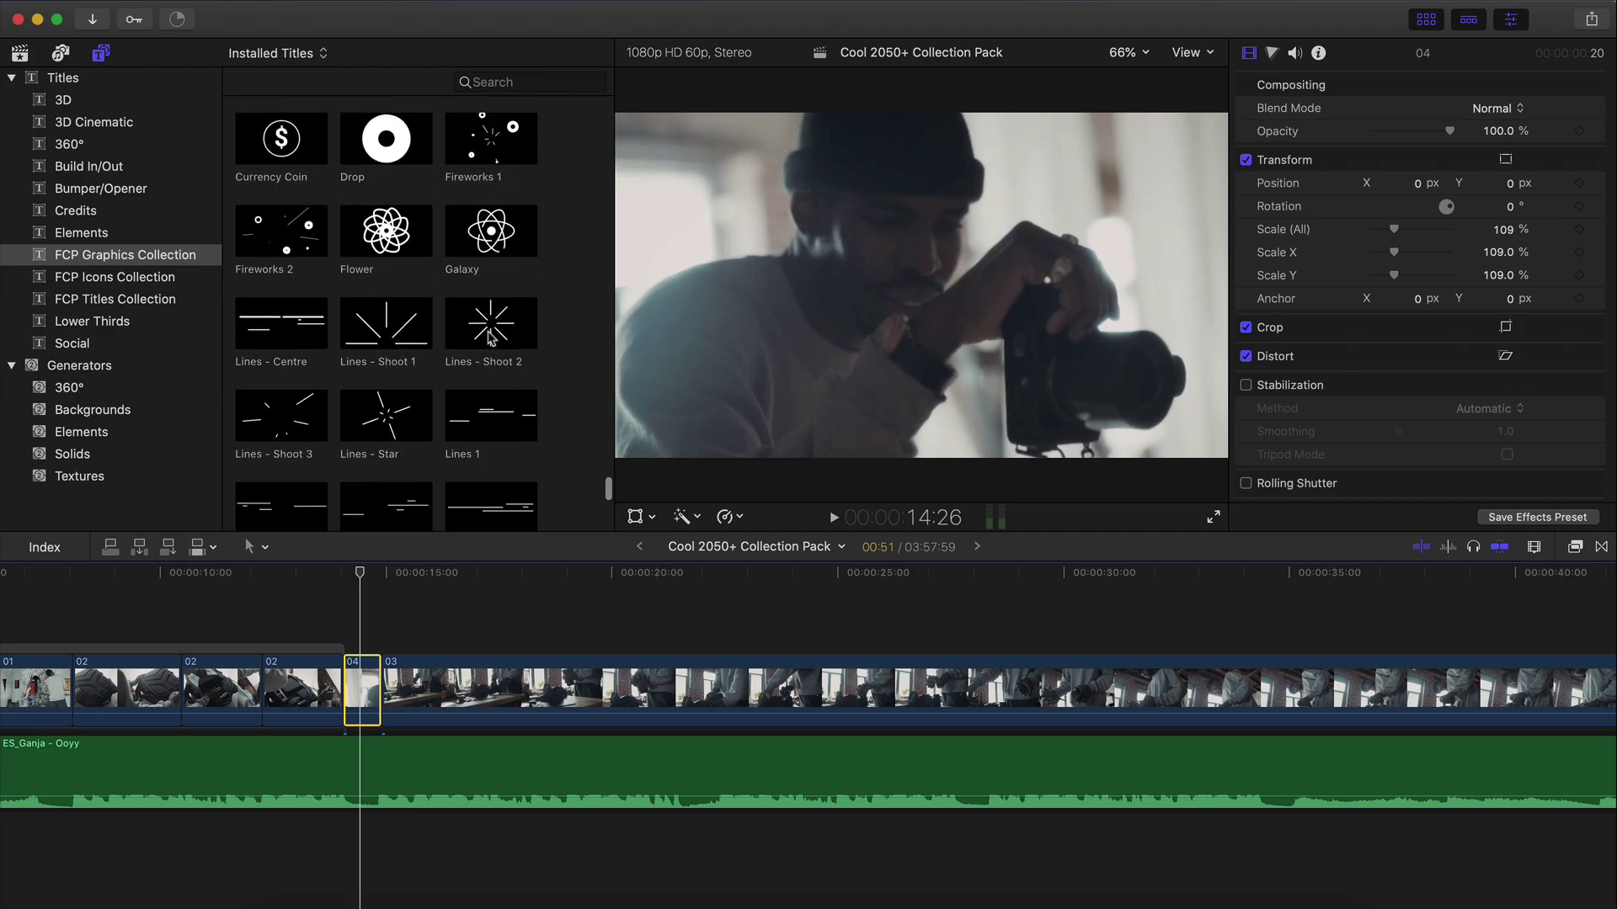
{"action": "left_click", "coordinate": [469, 328]}
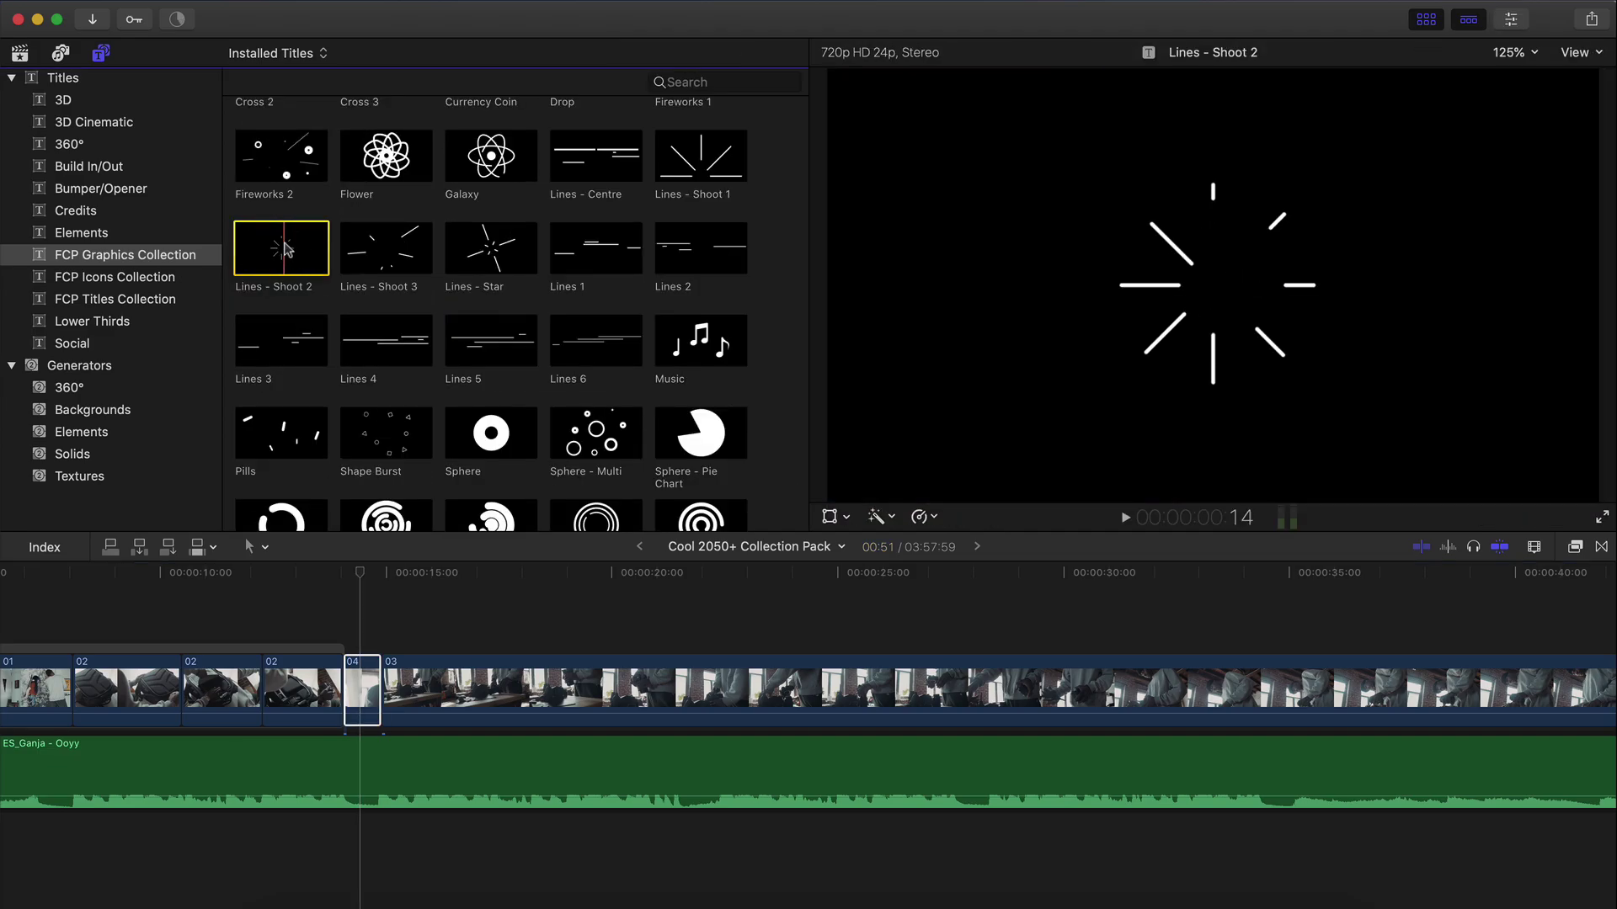
{"action": "left_click_drag", "start_coordinate": [282, 251], "coordinate": [355, 638]}
{"action": "key", "text": "super+equal"}
{"action": "key", "text": "super+equal"}
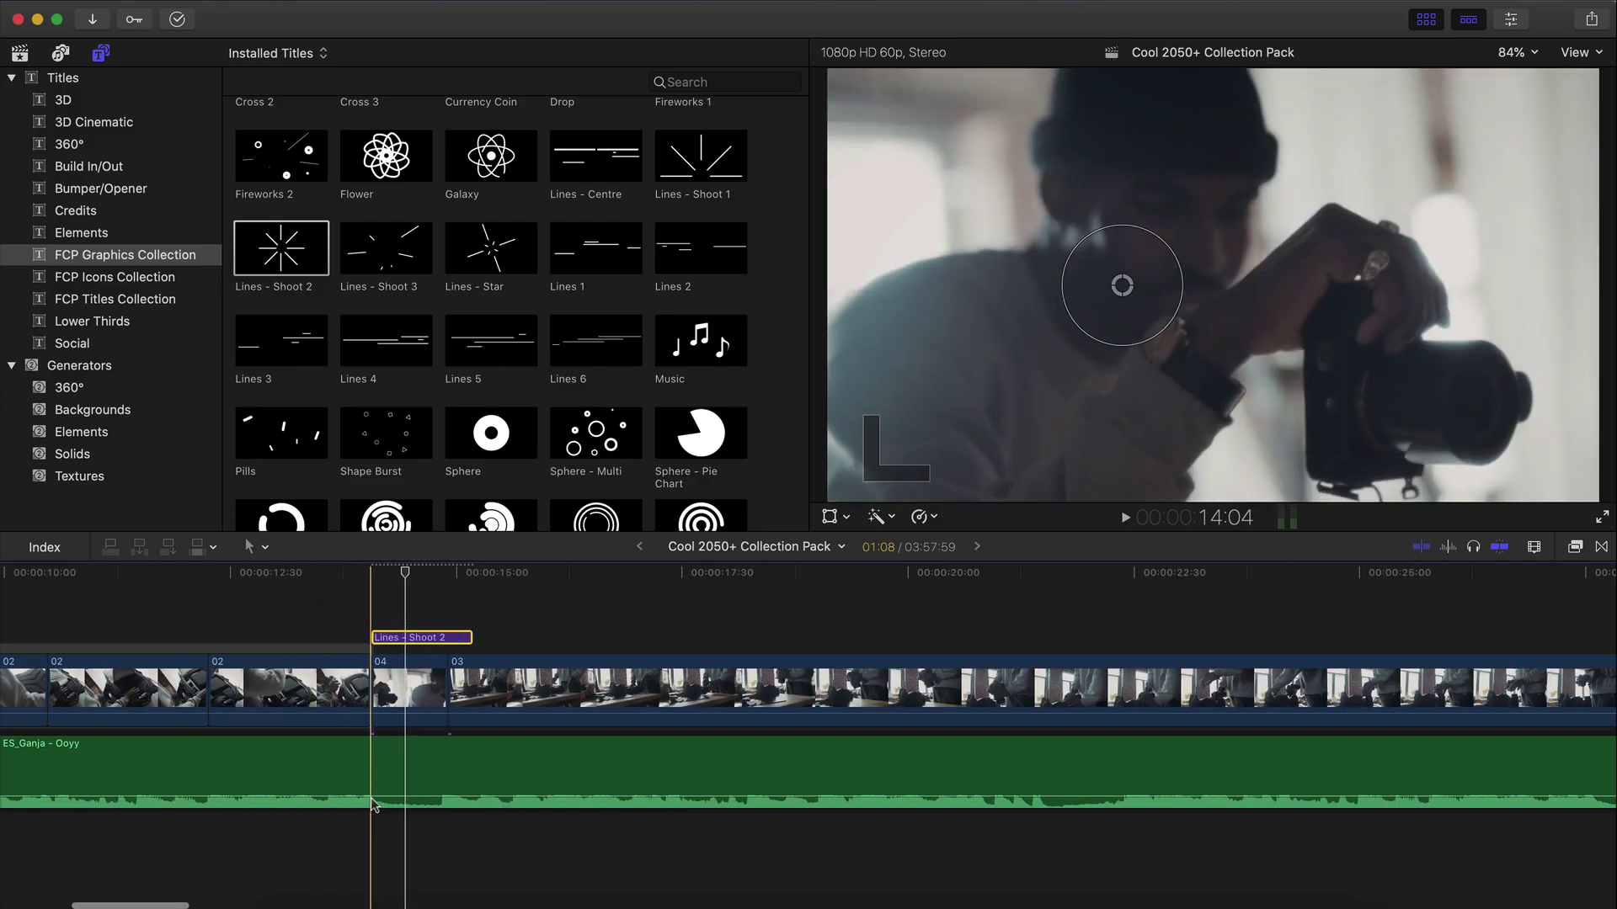
Step: Place the Lines - Shoot 2 graphic over the camera lens at X 0.63, Y -0.27, with scale 330 and stroke width 3
{"action": "key", "text": "space"}
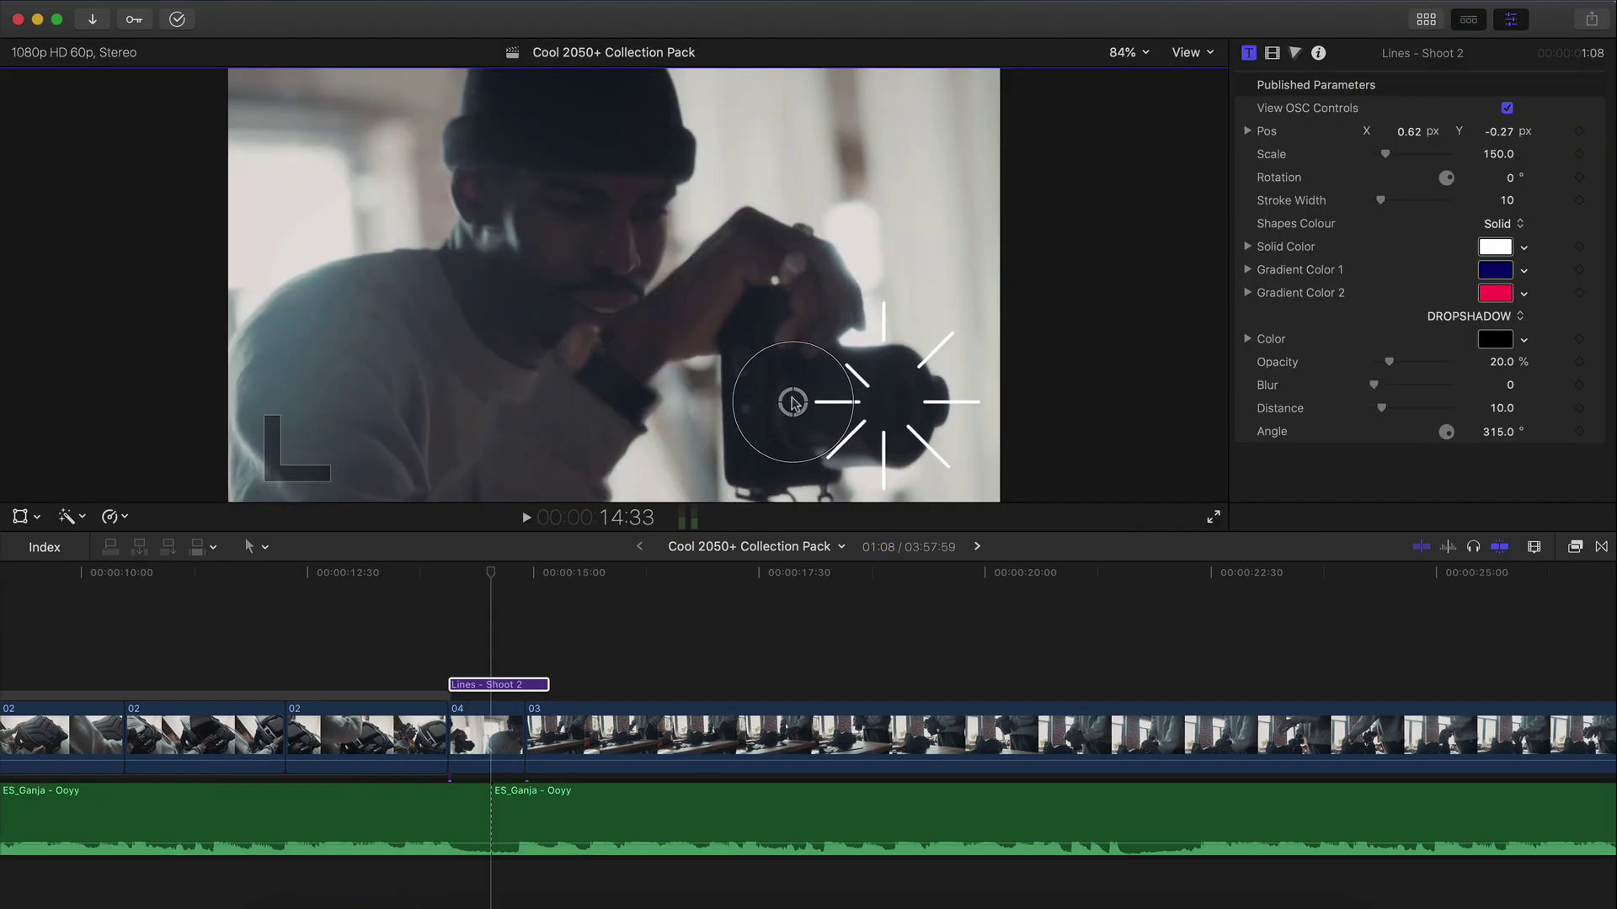
{"action": "mouse_move", "coordinate": [491, 573]}
{"action": "left_mouse_down"}
{"action": "mouse_move", "coordinate": [457, 574]}
{"action": "mouse_move", "coordinate": [480, 573]}
{"action": "left_mouse_up"}
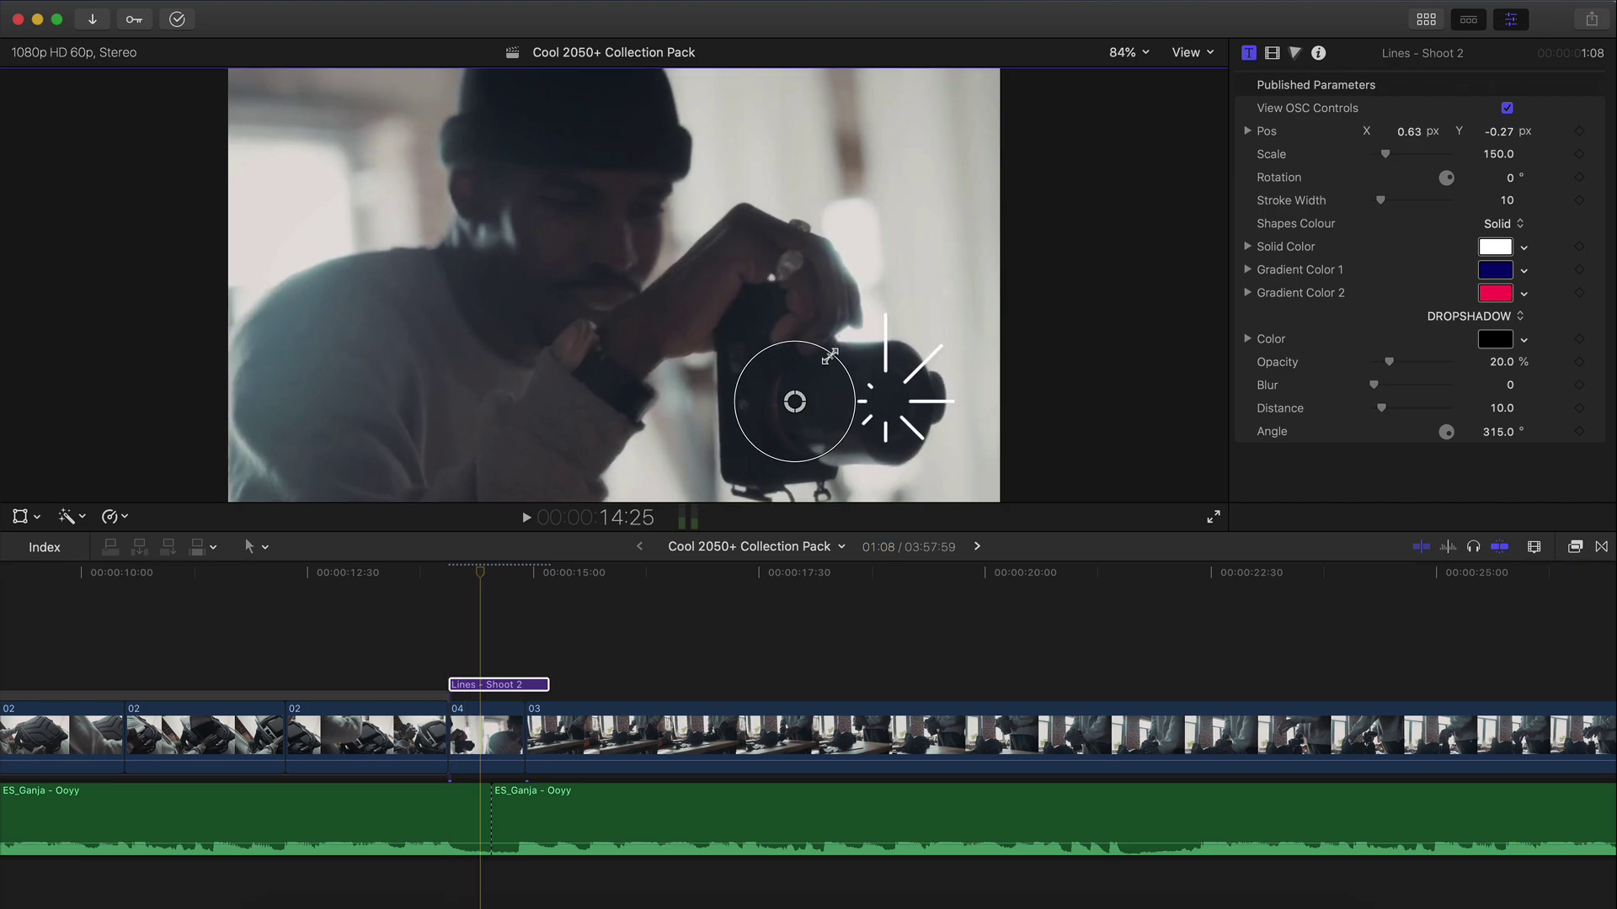
{"action": "left_click_drag", "start_coordinate": [838, 345], "coordinate": [872, 294]}
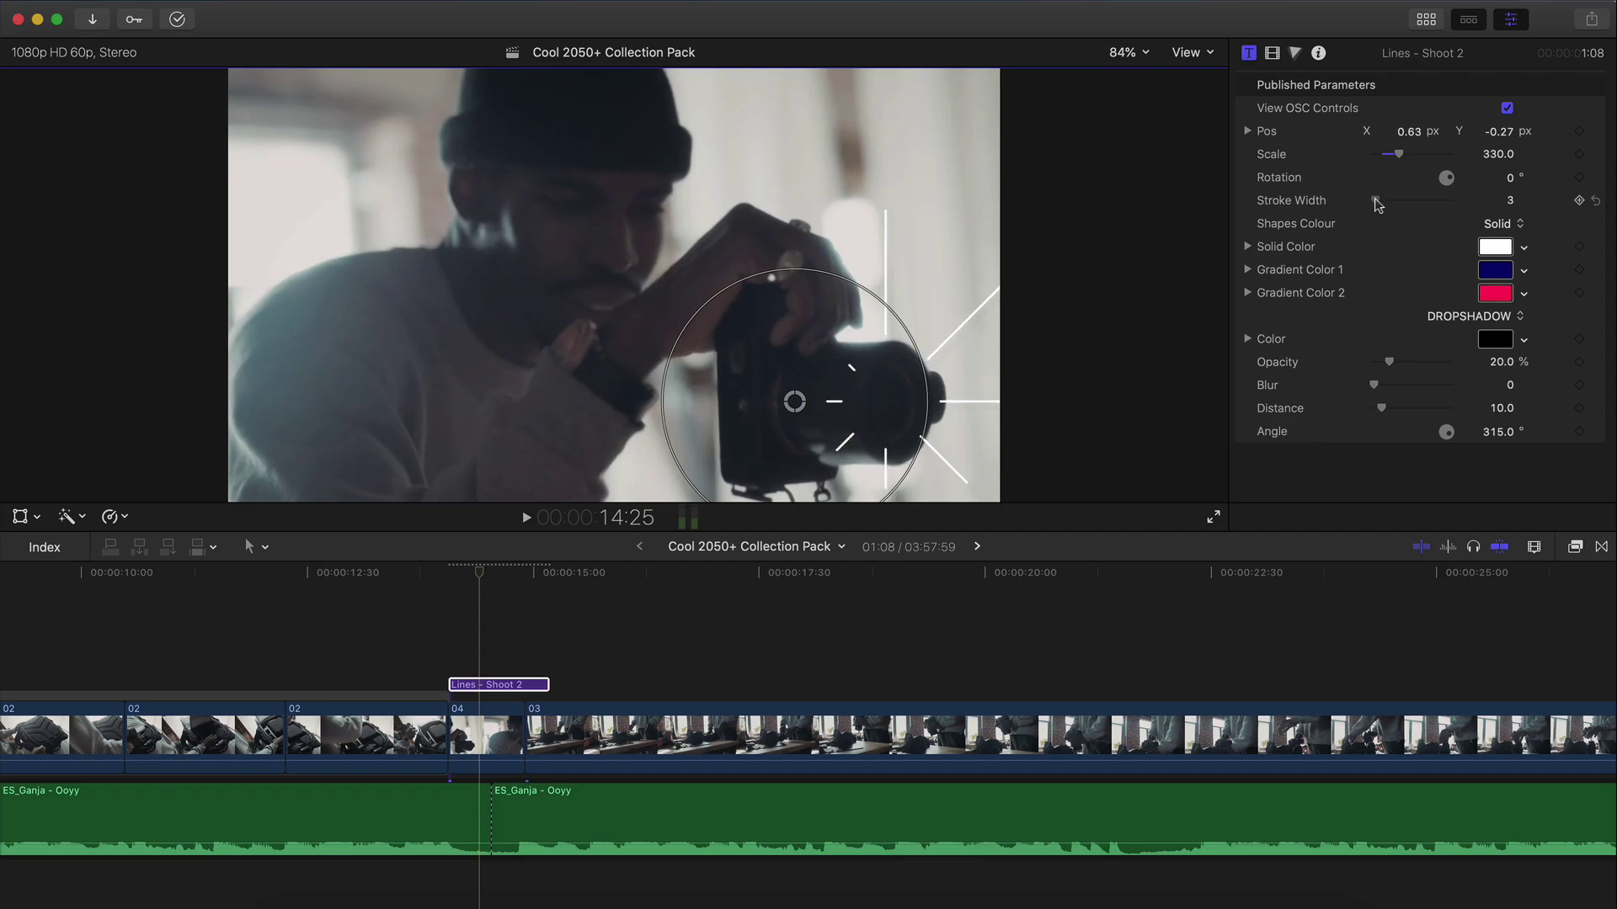
{"action": "left_click", "coordinate": [498, 685]}
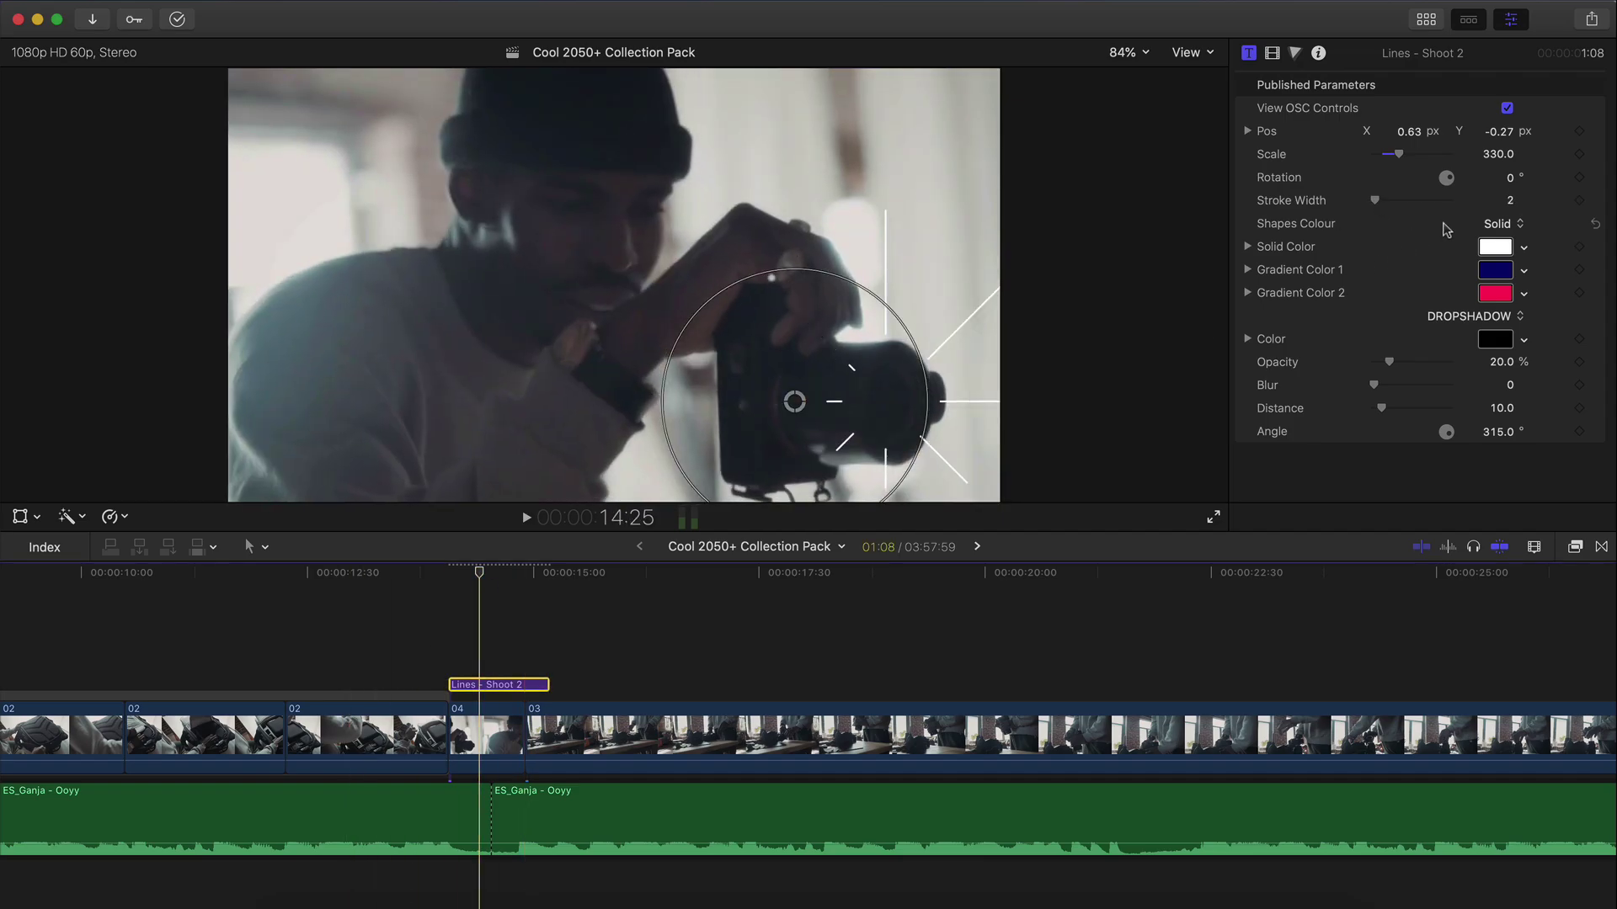
{"action": "left_click", "coordinate": [1507, 203]}
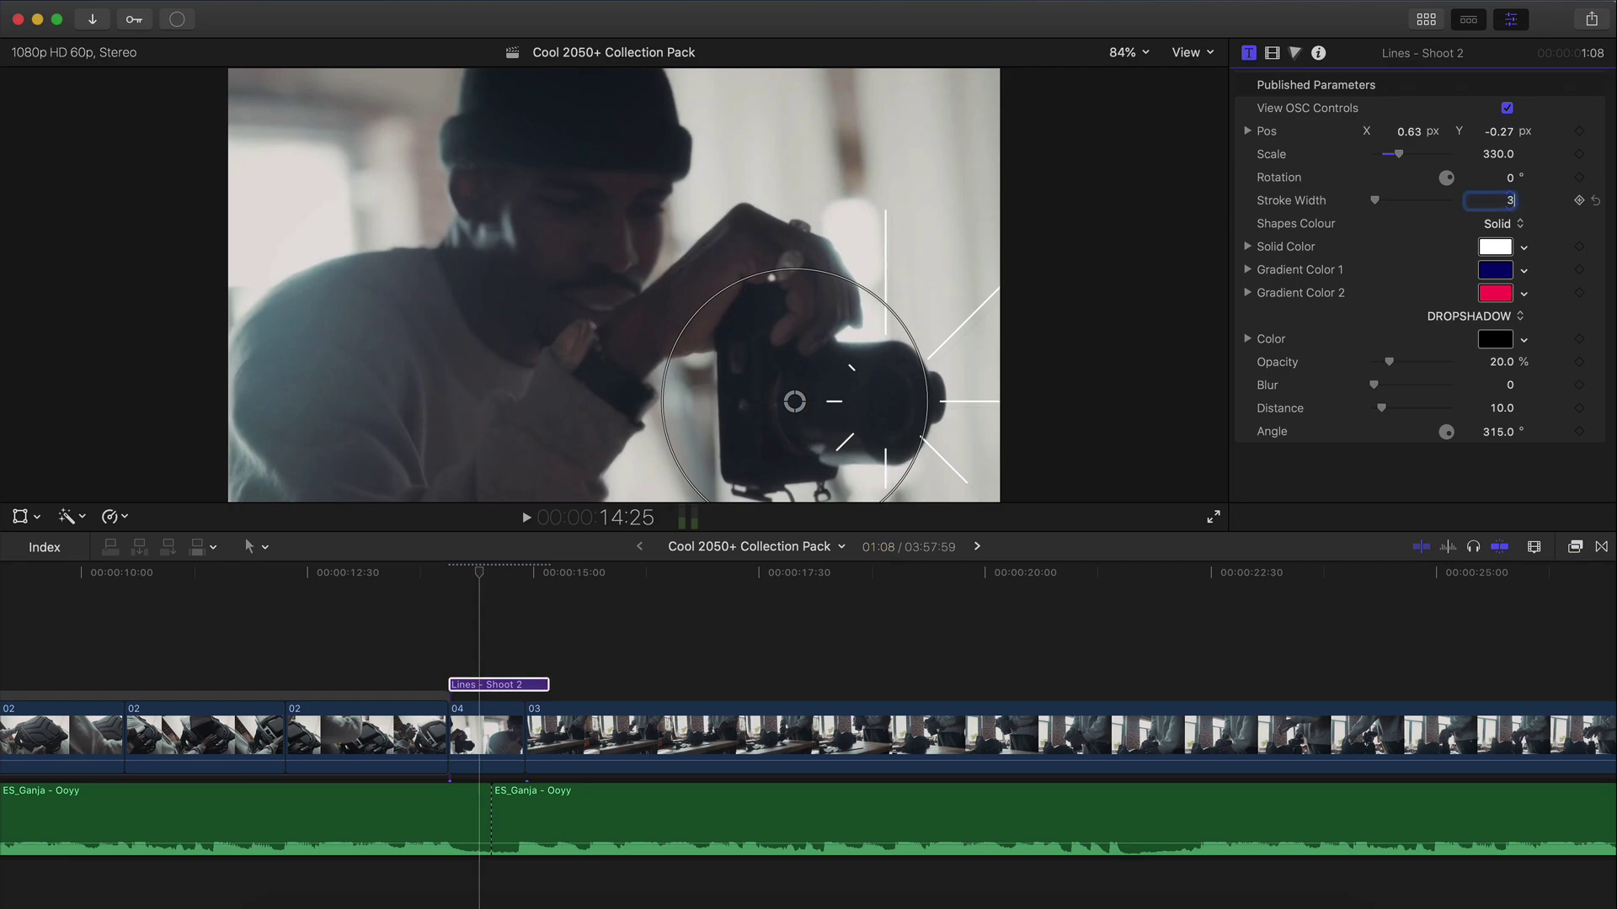
Step: Try a gold solid color on the Lines - Shoot 2 graphic and set it back to White
{"action": "left_click", "coordinate": [1495, 248]}
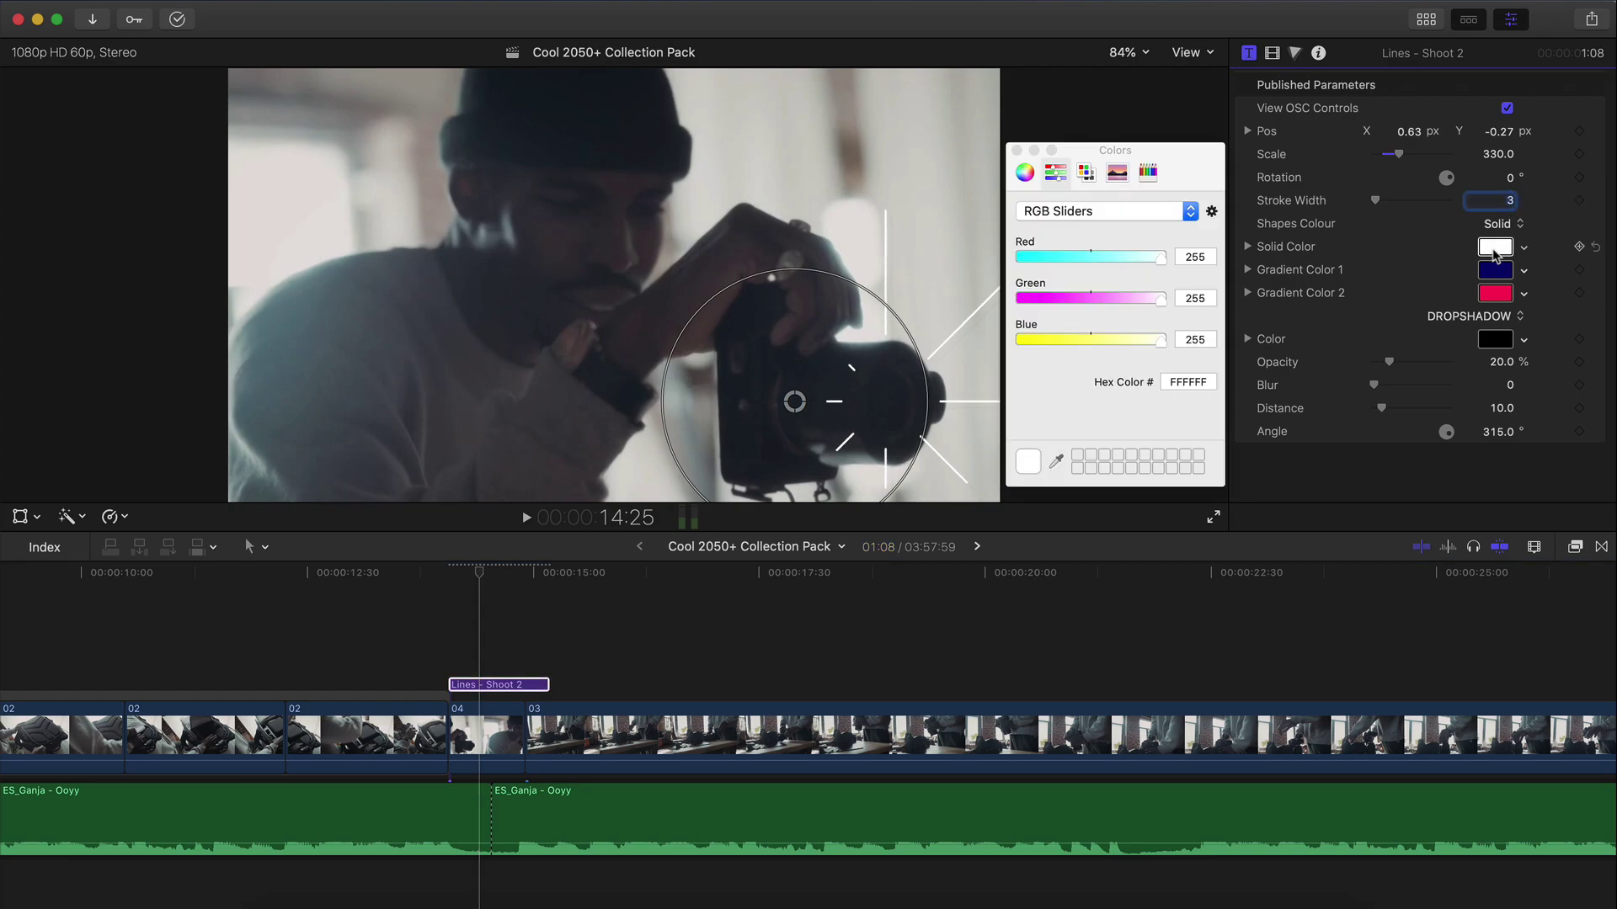
{"action": "left_click_drag", "start_coordinate": [1094, 258], "coordinate": [1057, 266]}
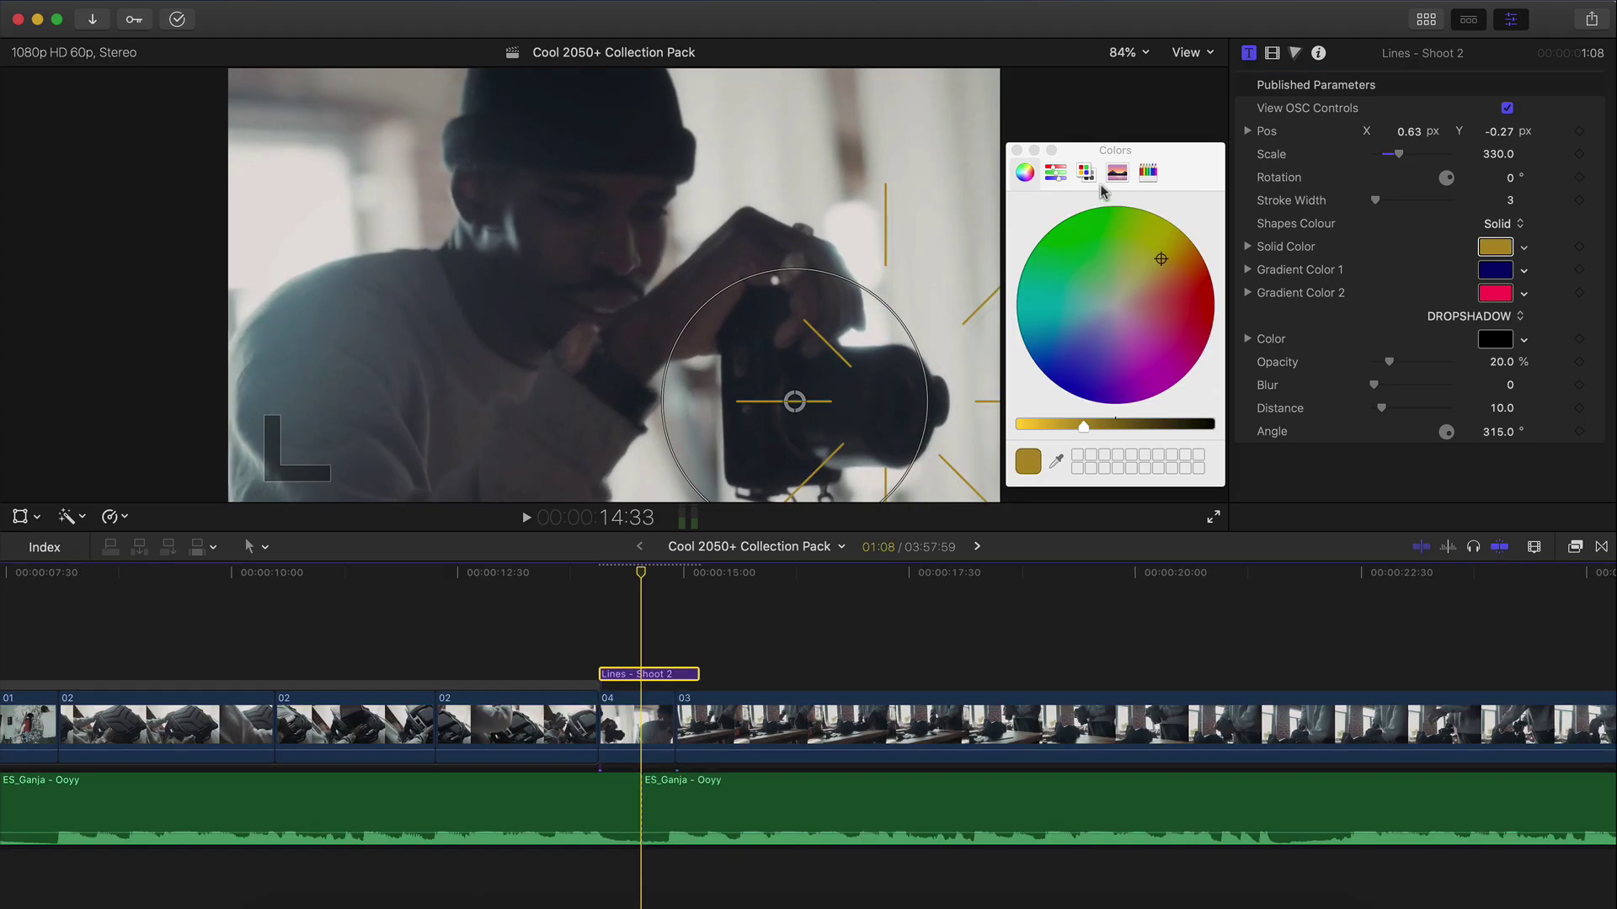
{"action": "left_click", "coordinate": [1086, 173]}
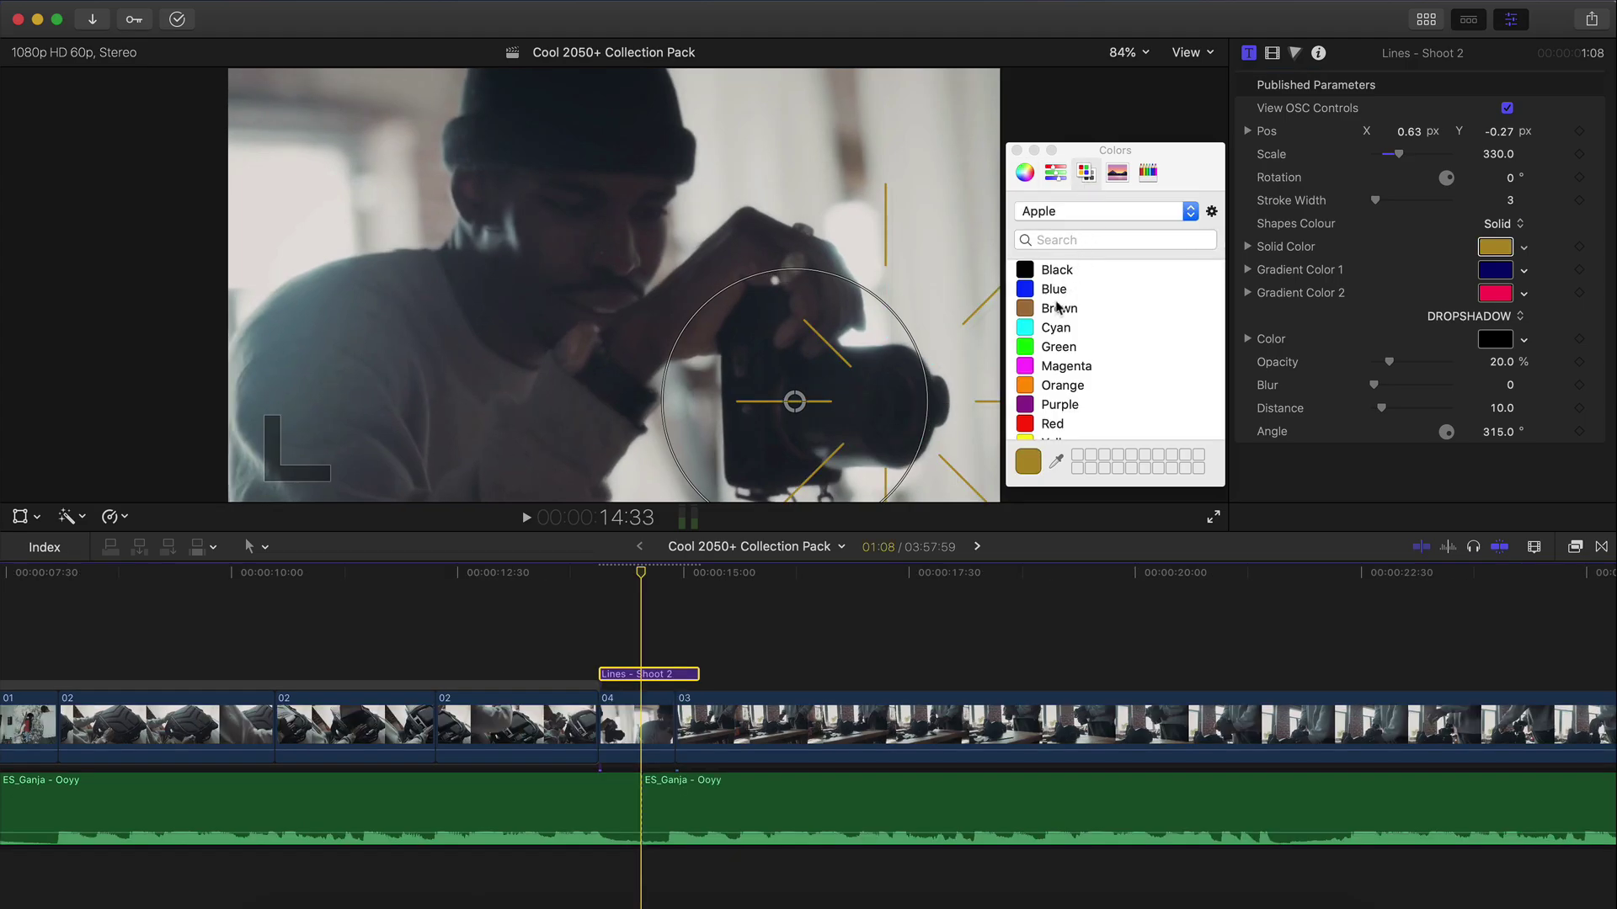
{"action": "scroll", "coordinate": [1053, 404], "scroll_direction": "down", "scroll_amount": 2}
{"action": "left_click", "coordinate": [1016, 150]}
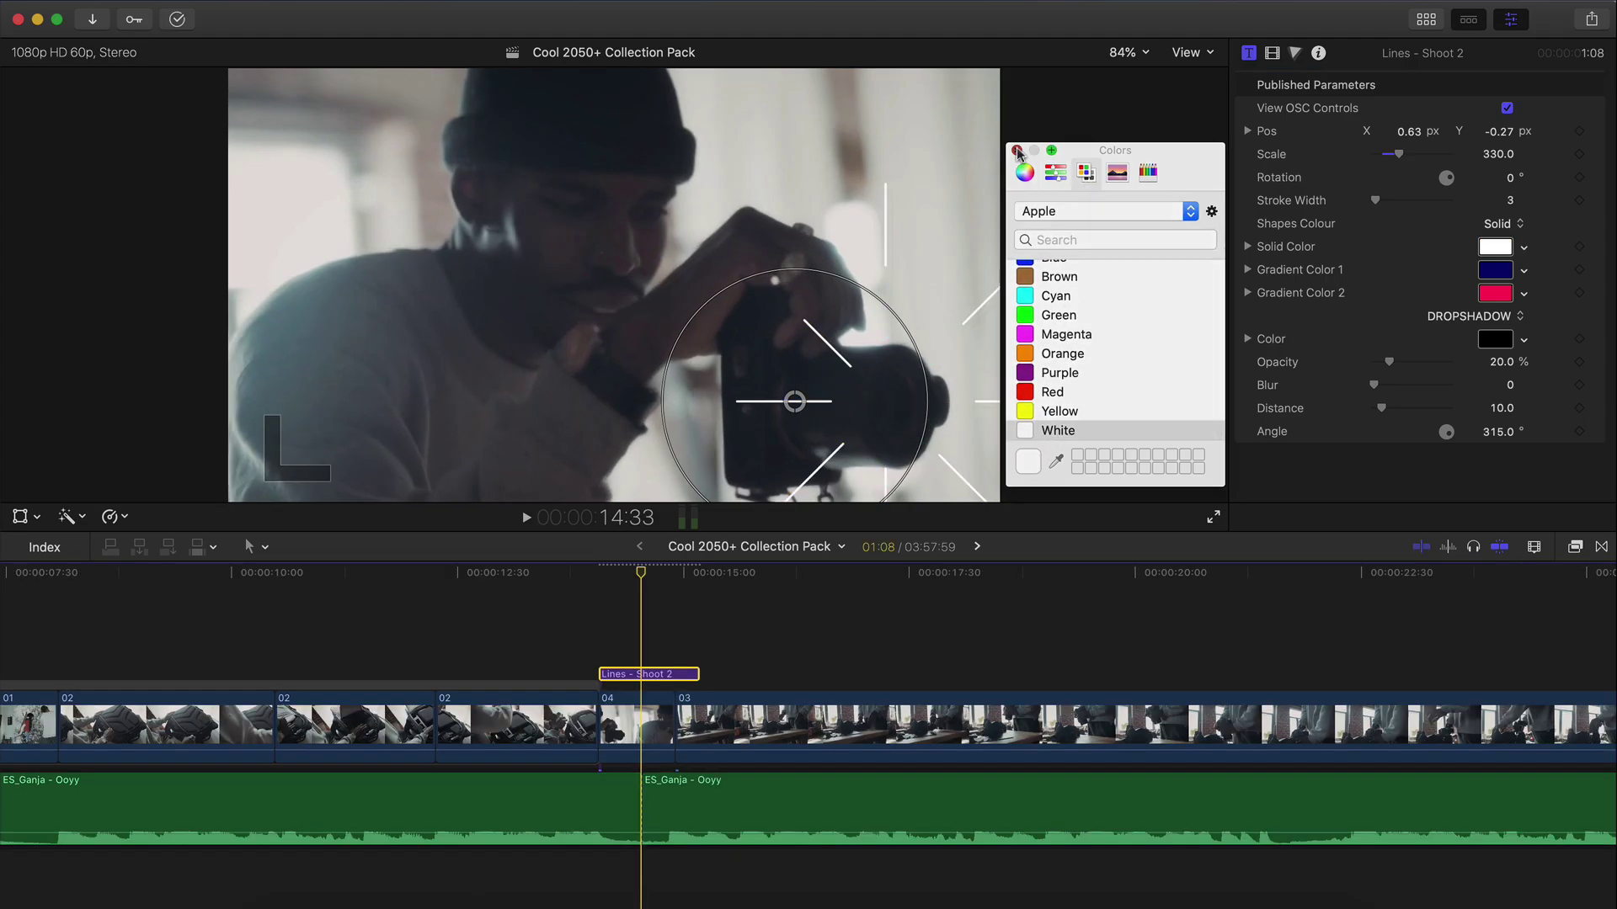
Step: Make the Lines - Shoot 2 title a new compound clip named shape1 in the March 2021 event
{"action": "right_click", "coordinate": [563, 677]}
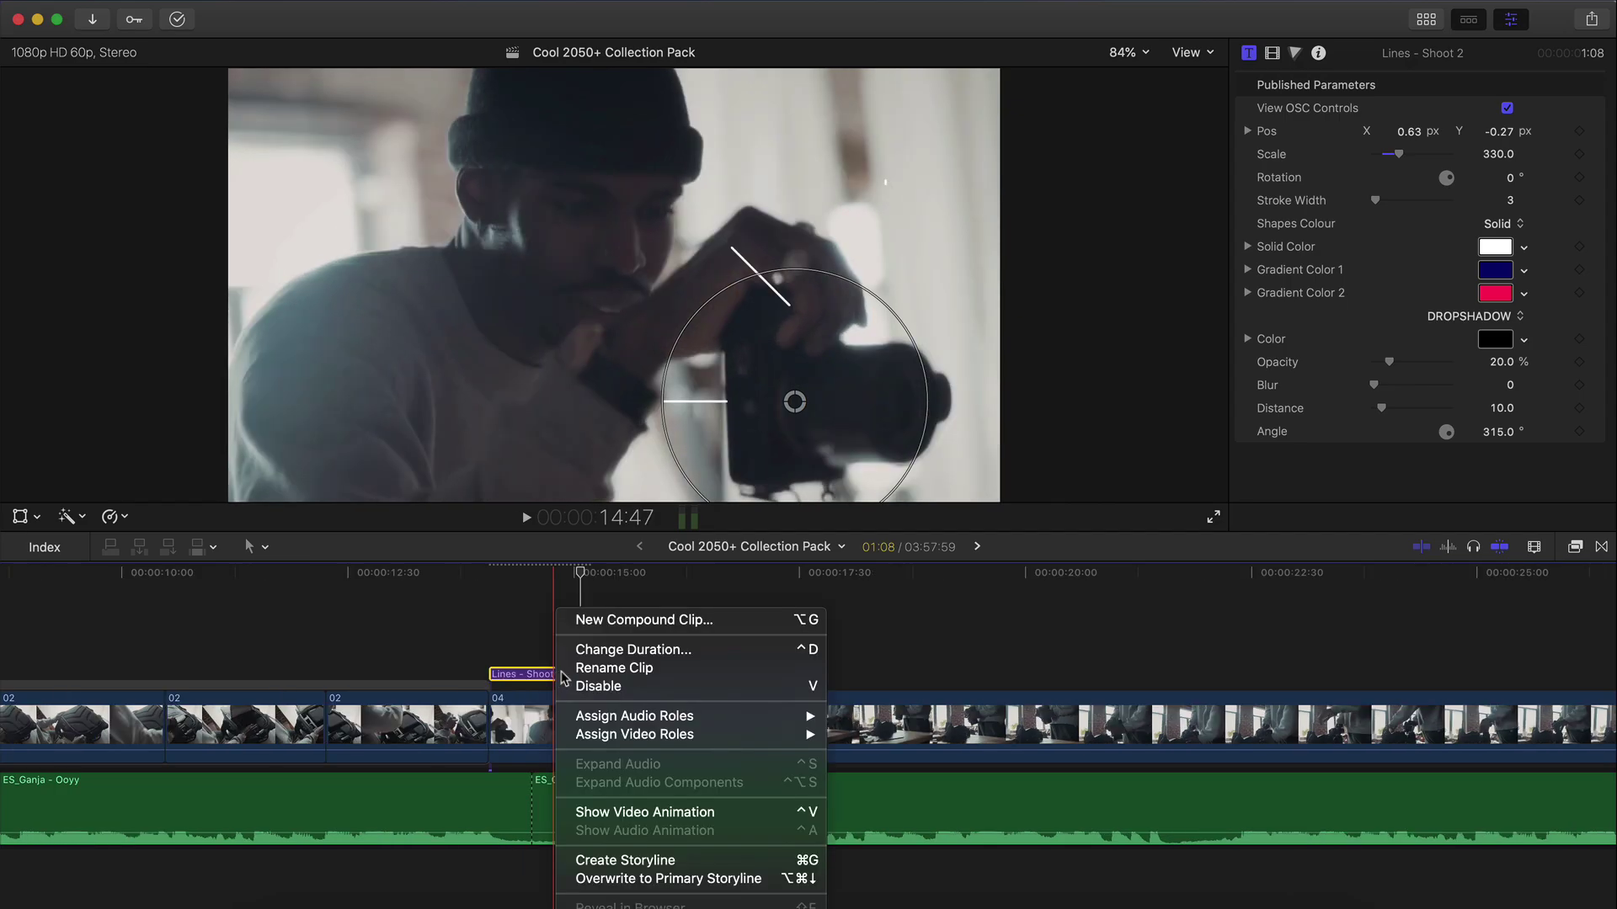
{"action": "left_click", "coordinate": [619, 626]}
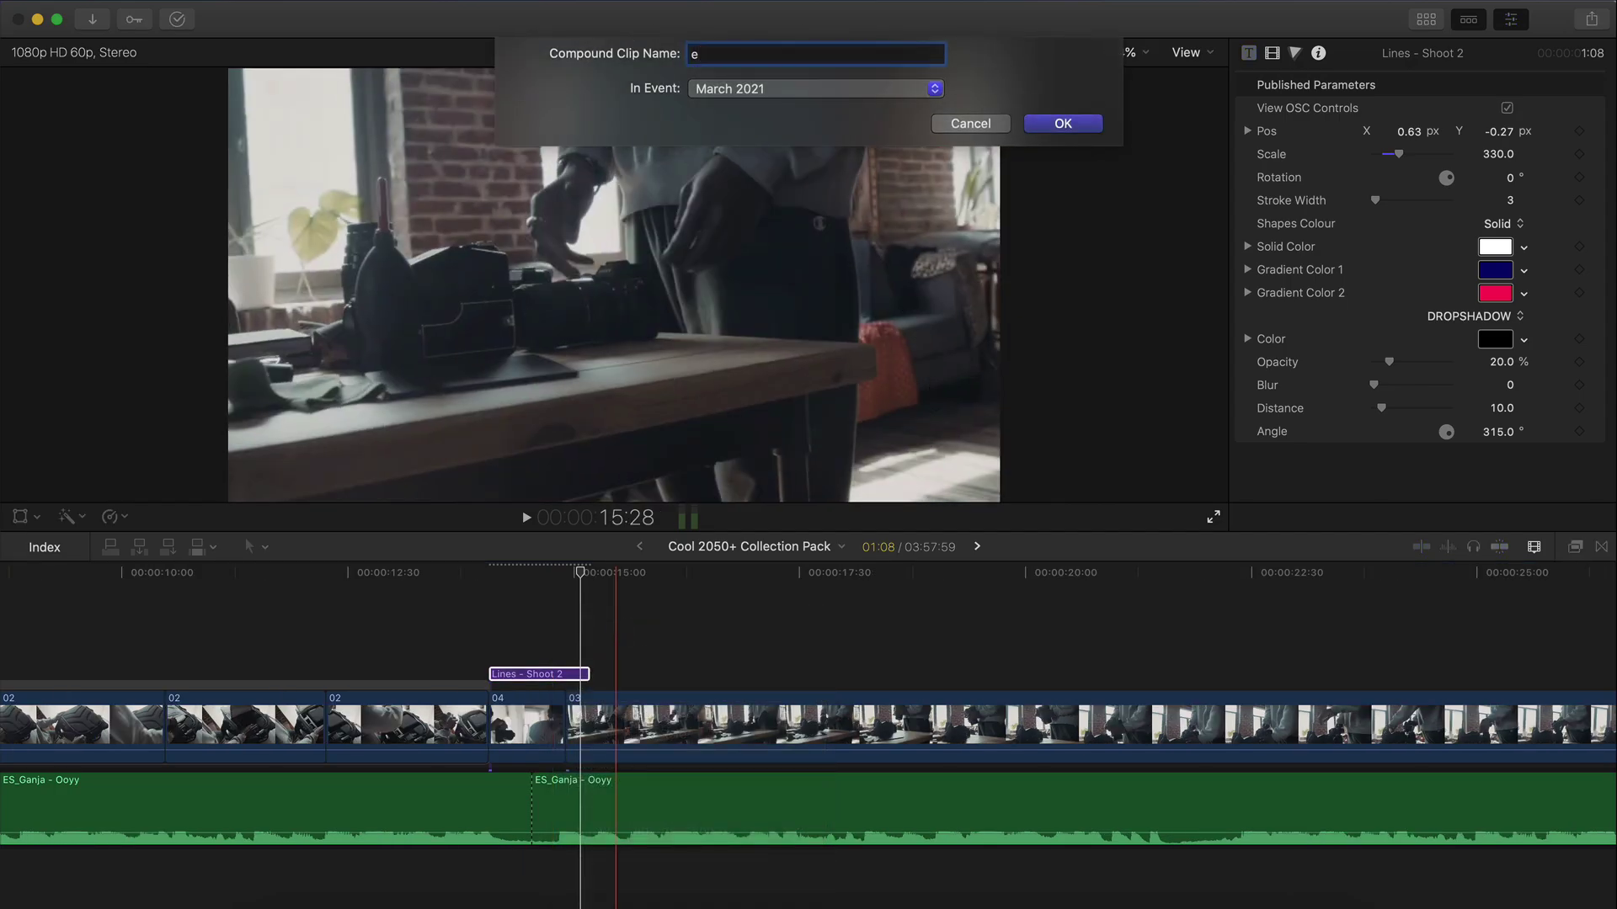
{"action": "key", "text": "Return"}
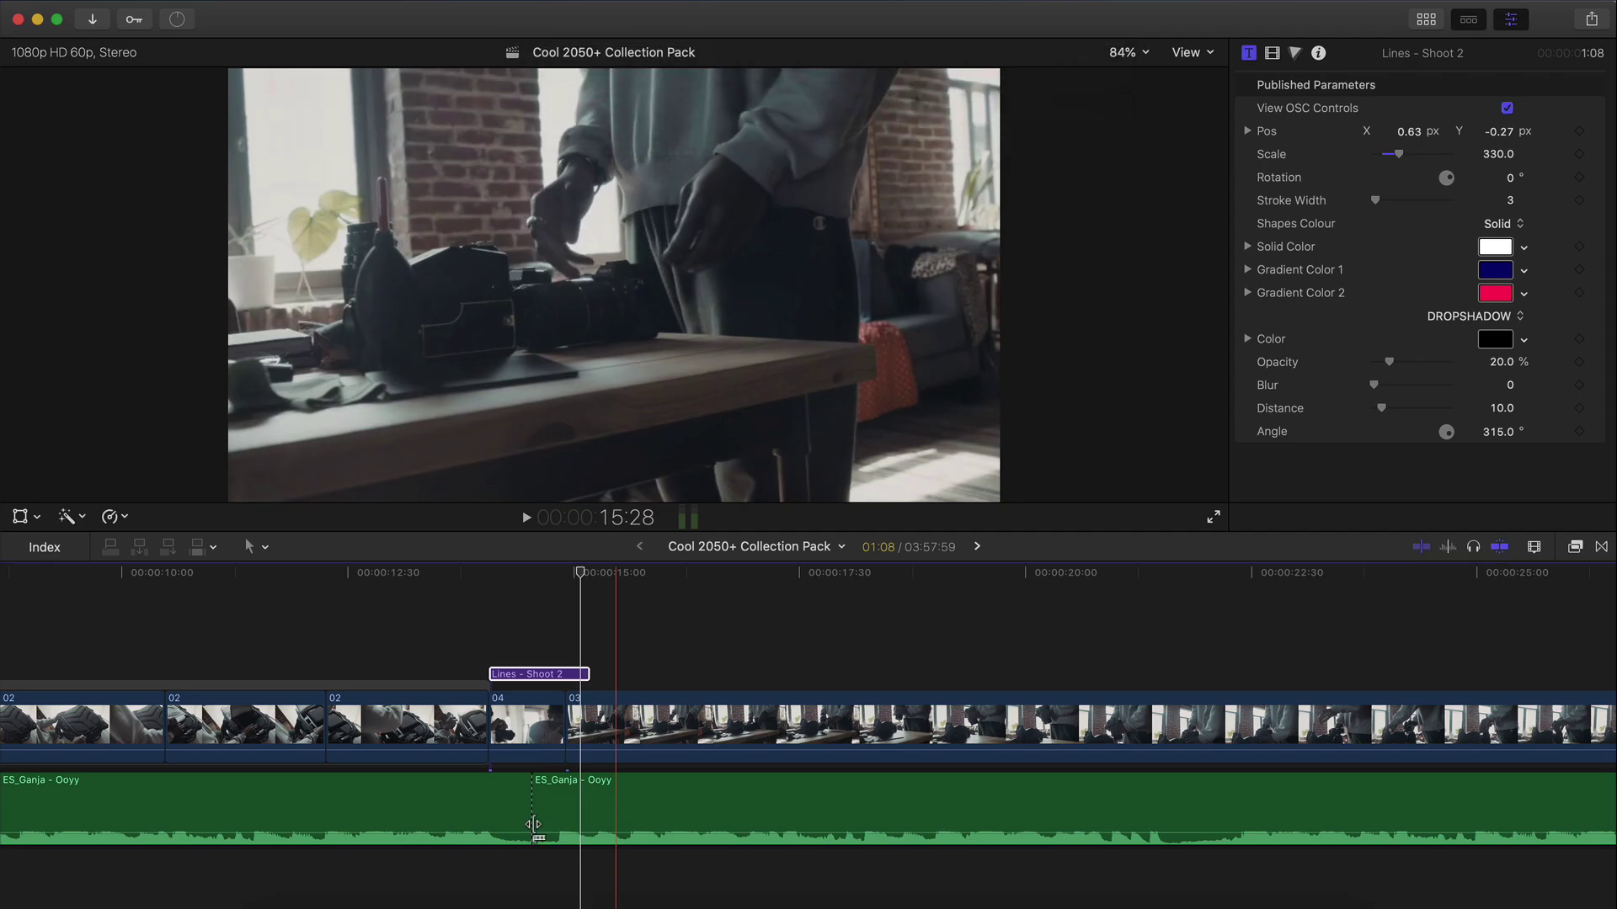
Step: Speed up the shape1 compound clip to a duration of 39 frames, playing it over clip 04 to check the timing
{"action": "left_click_drag", "start_coordinate": [587, 598], "coordinate": [560, 603]}
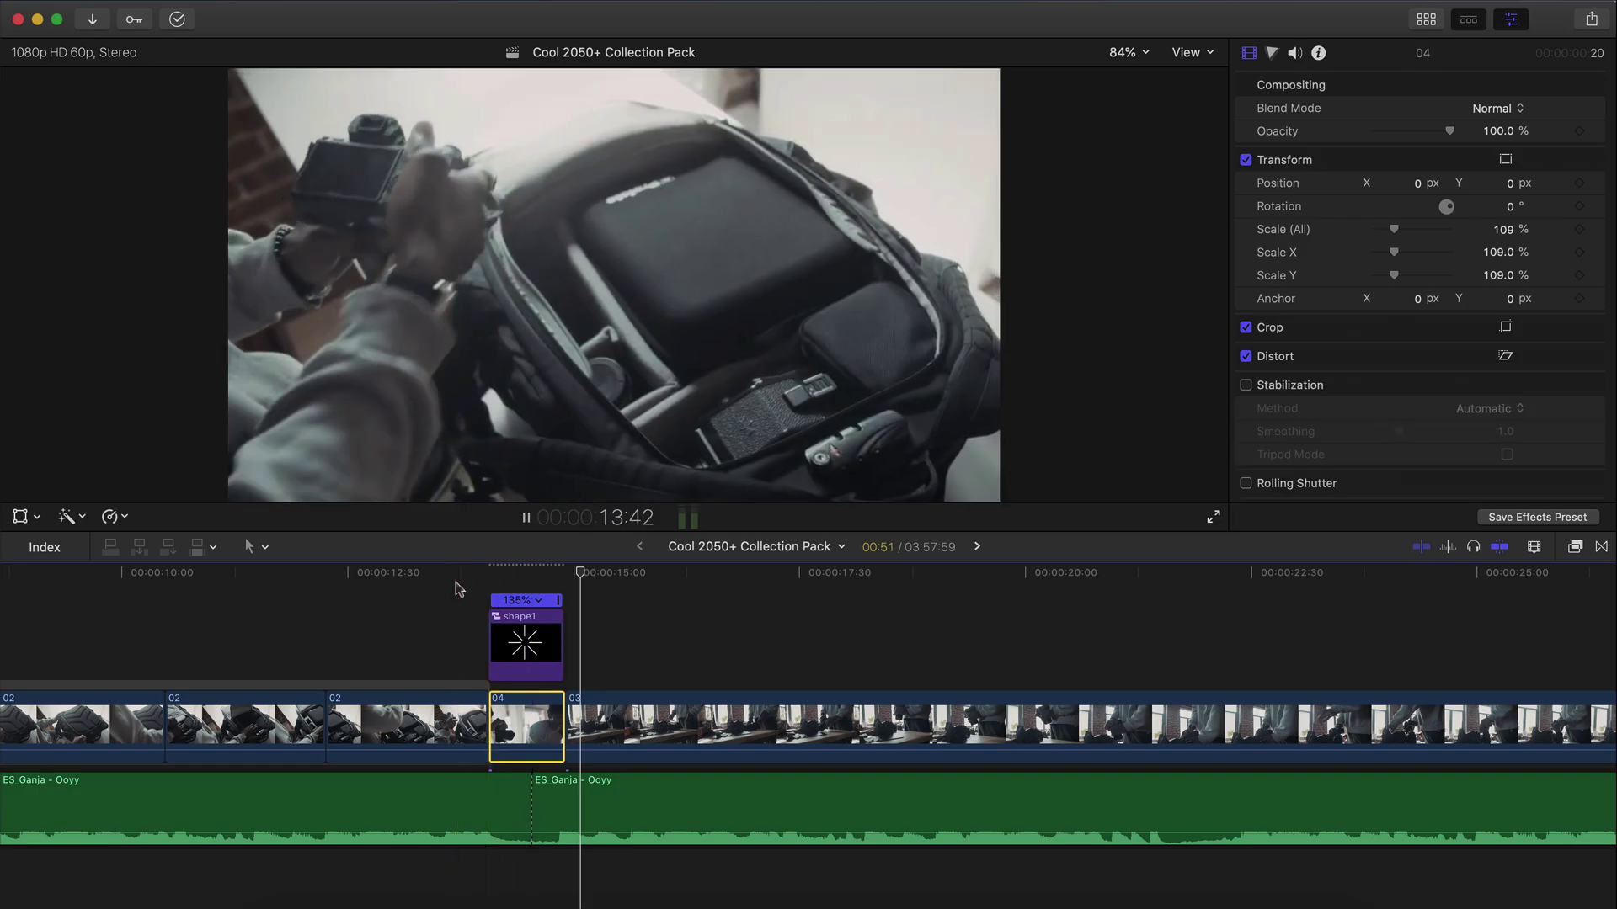
{"action": "key", "text": "space"}
{"action": "key", "text": "space"}
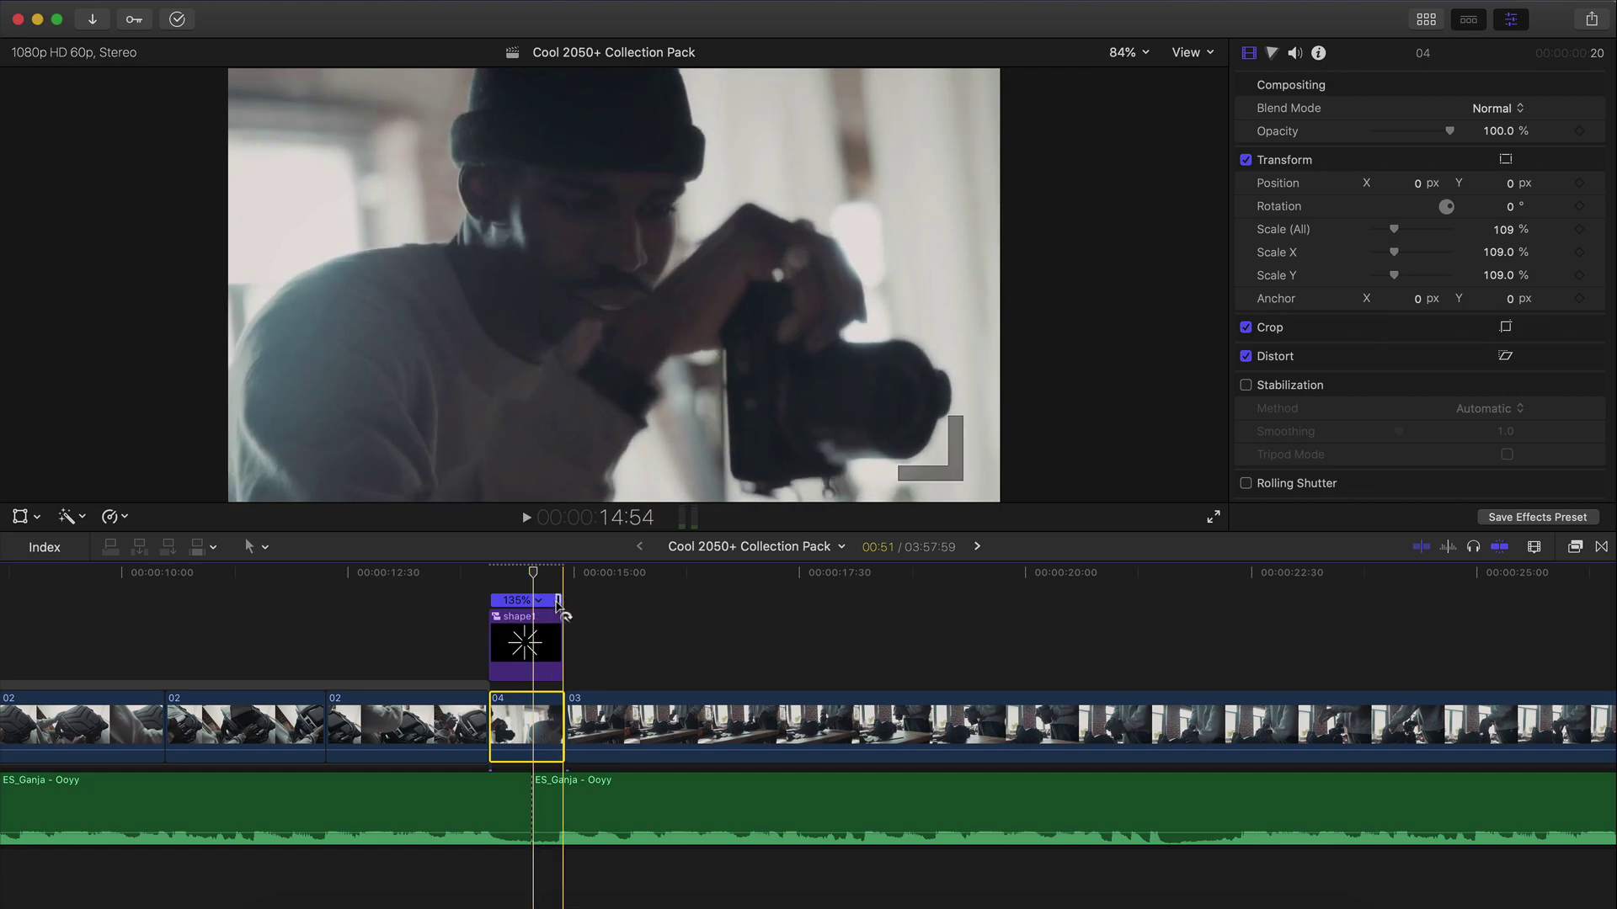
{"action": "left_click", "coordinate": [558, 604]}
{"action": "left_click_drag", "start_coordinate": [551, 604], "coordinate": [549, 604]}
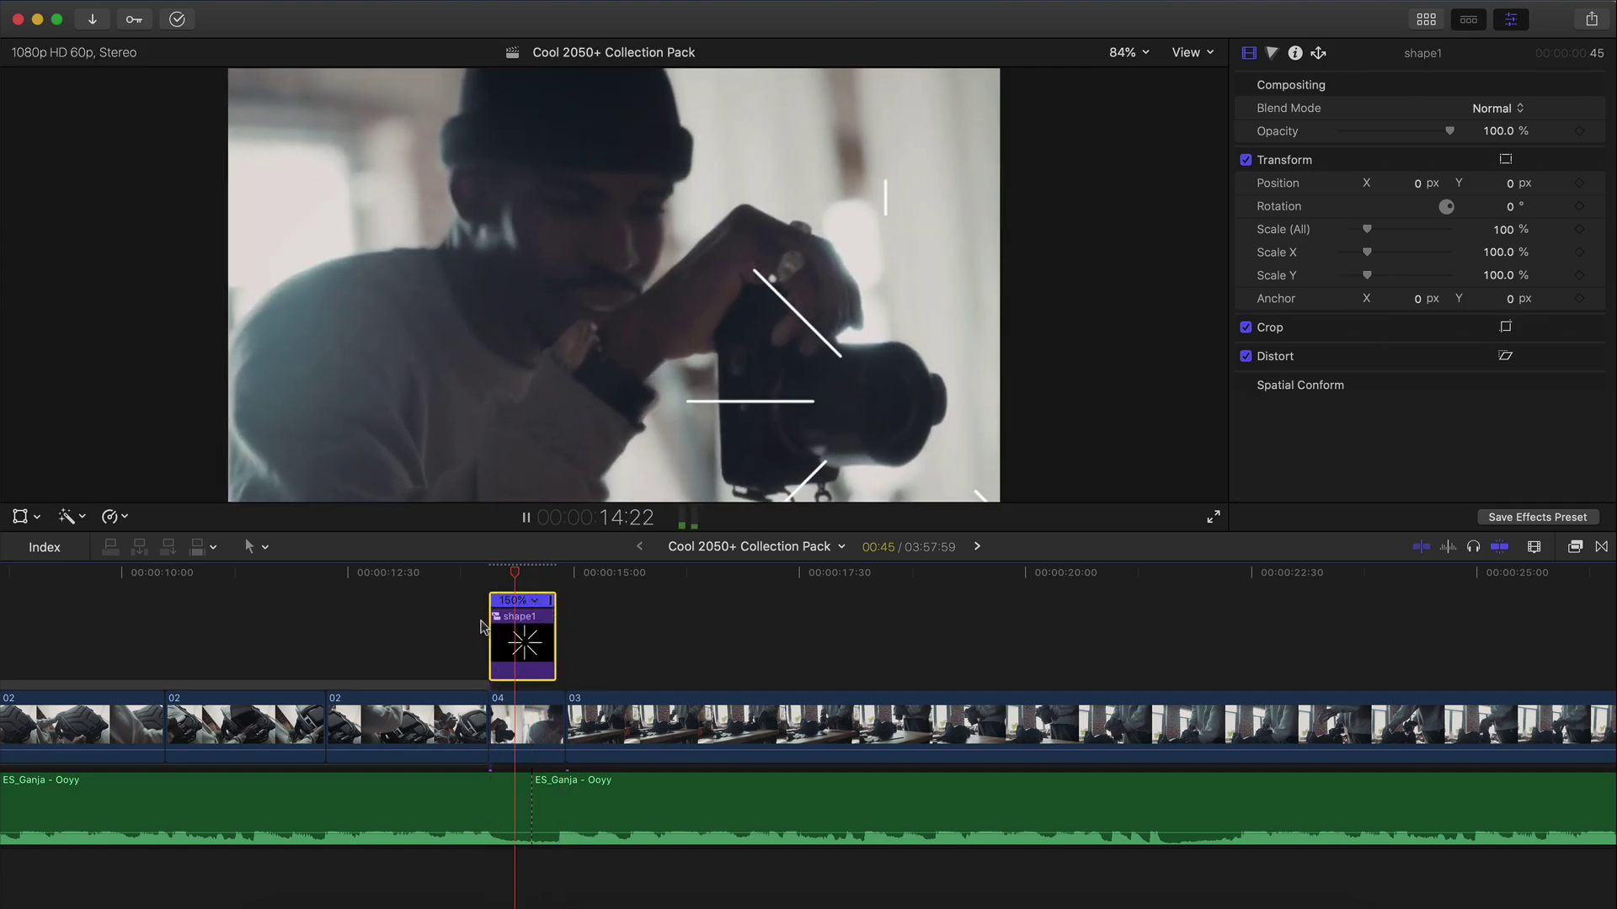
{"action": "left_click_drag", "start_coordinate": [543, 603], "coordinate": [541, 603]}
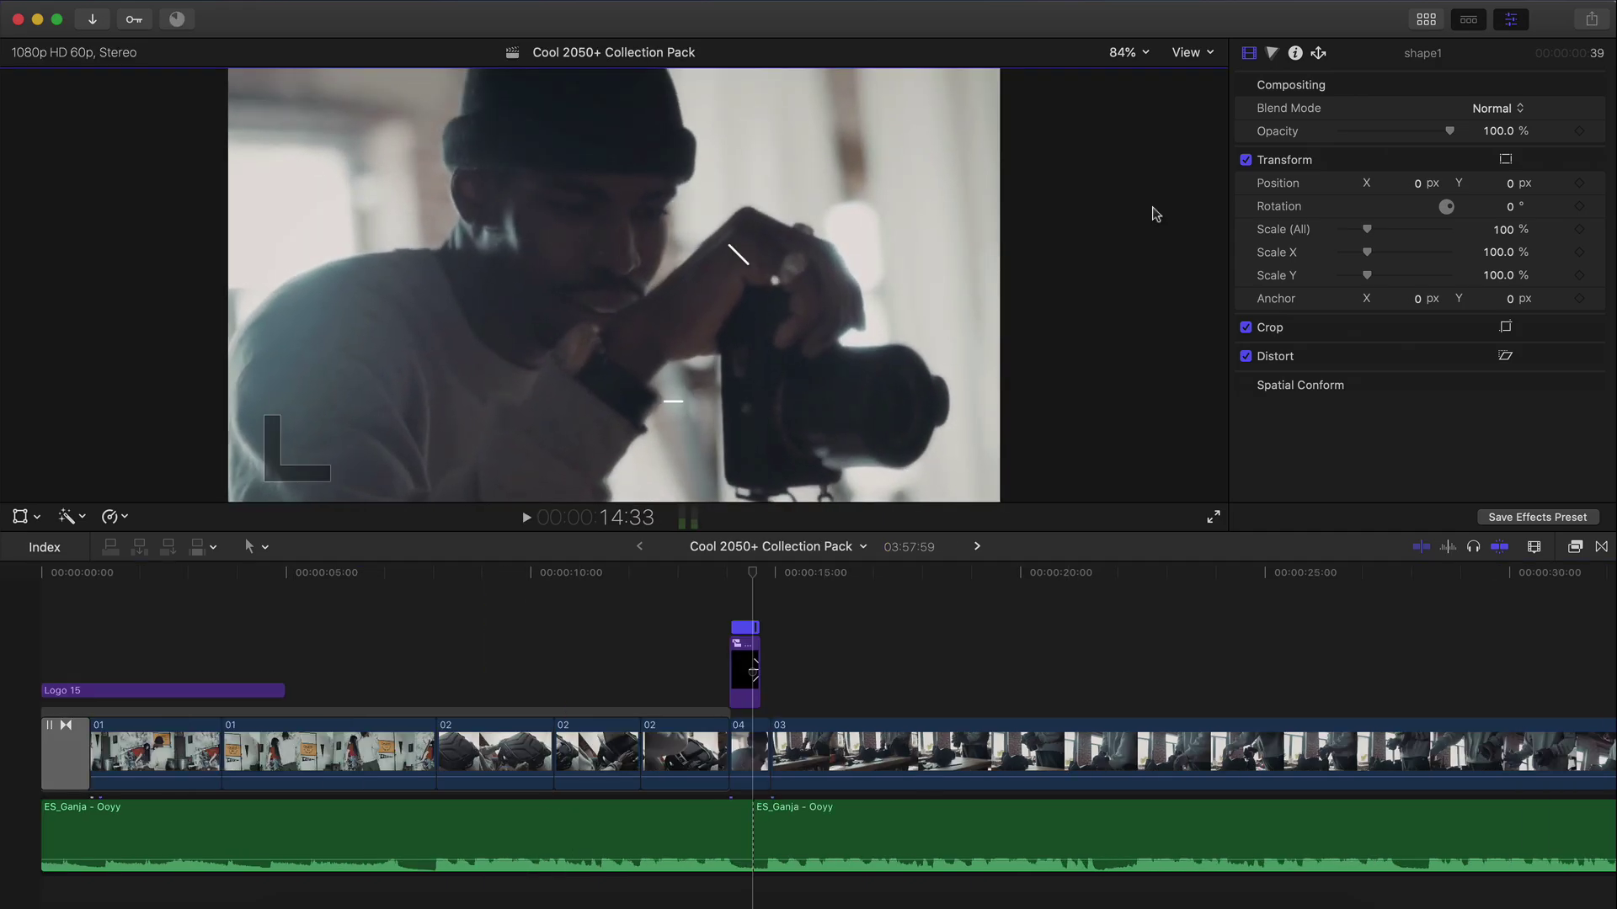
Step: Return to the Logo 15 title at the timeline's start and open the Logo Stings Sound Effects folder for media import
{"action": "left_click", "coordinate": [210, 586]}
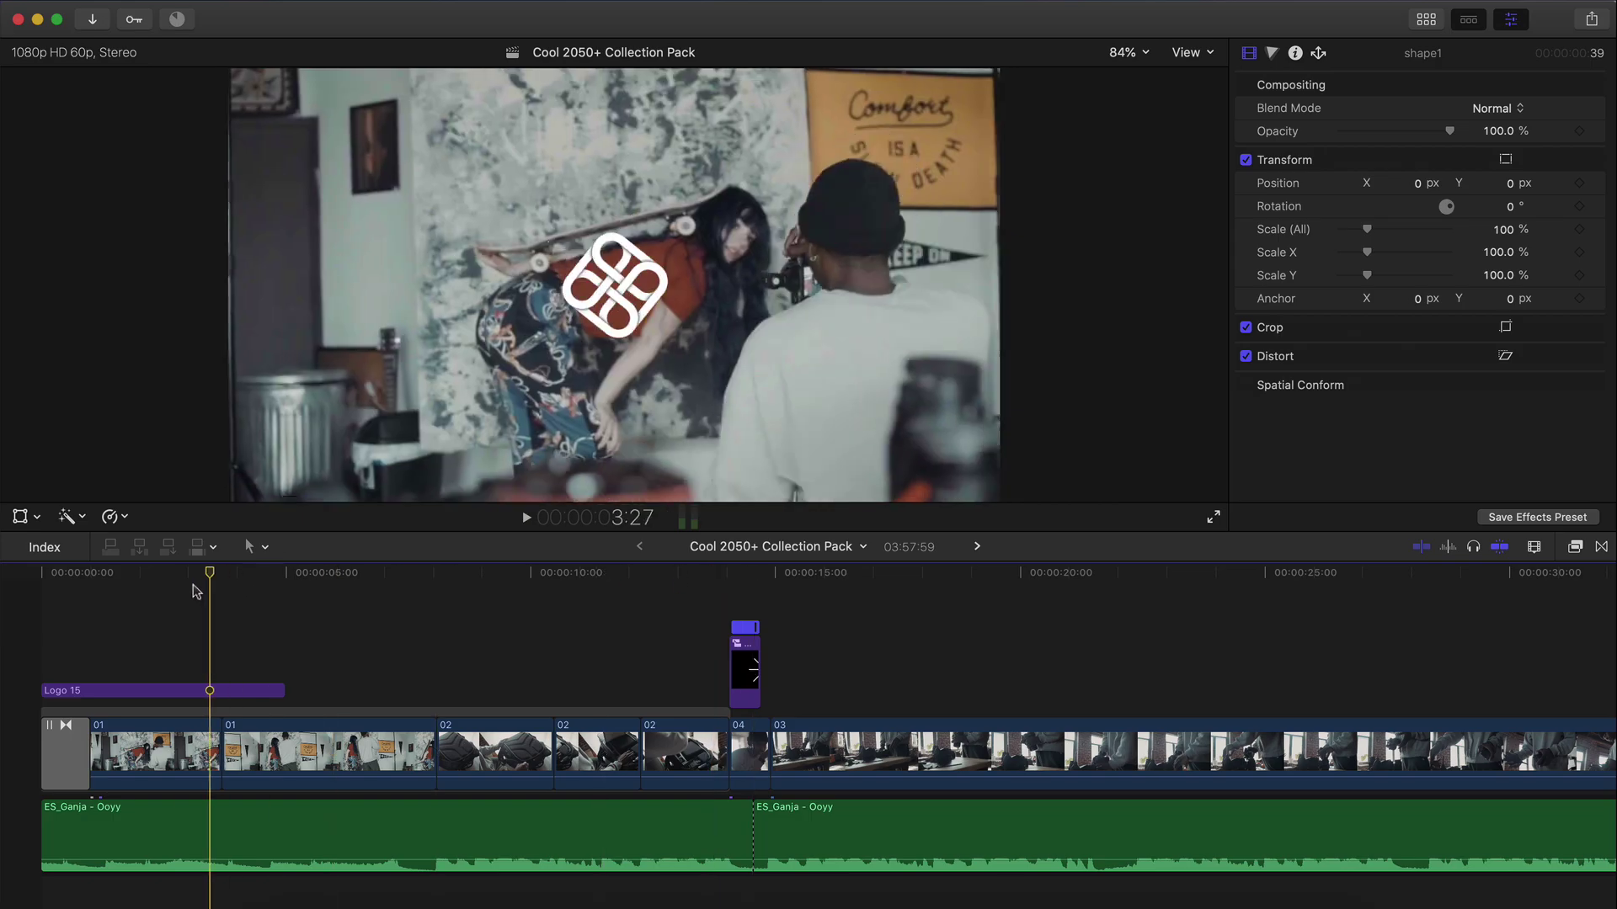
{"action": "left_click", "coordinate": [182, 691]}
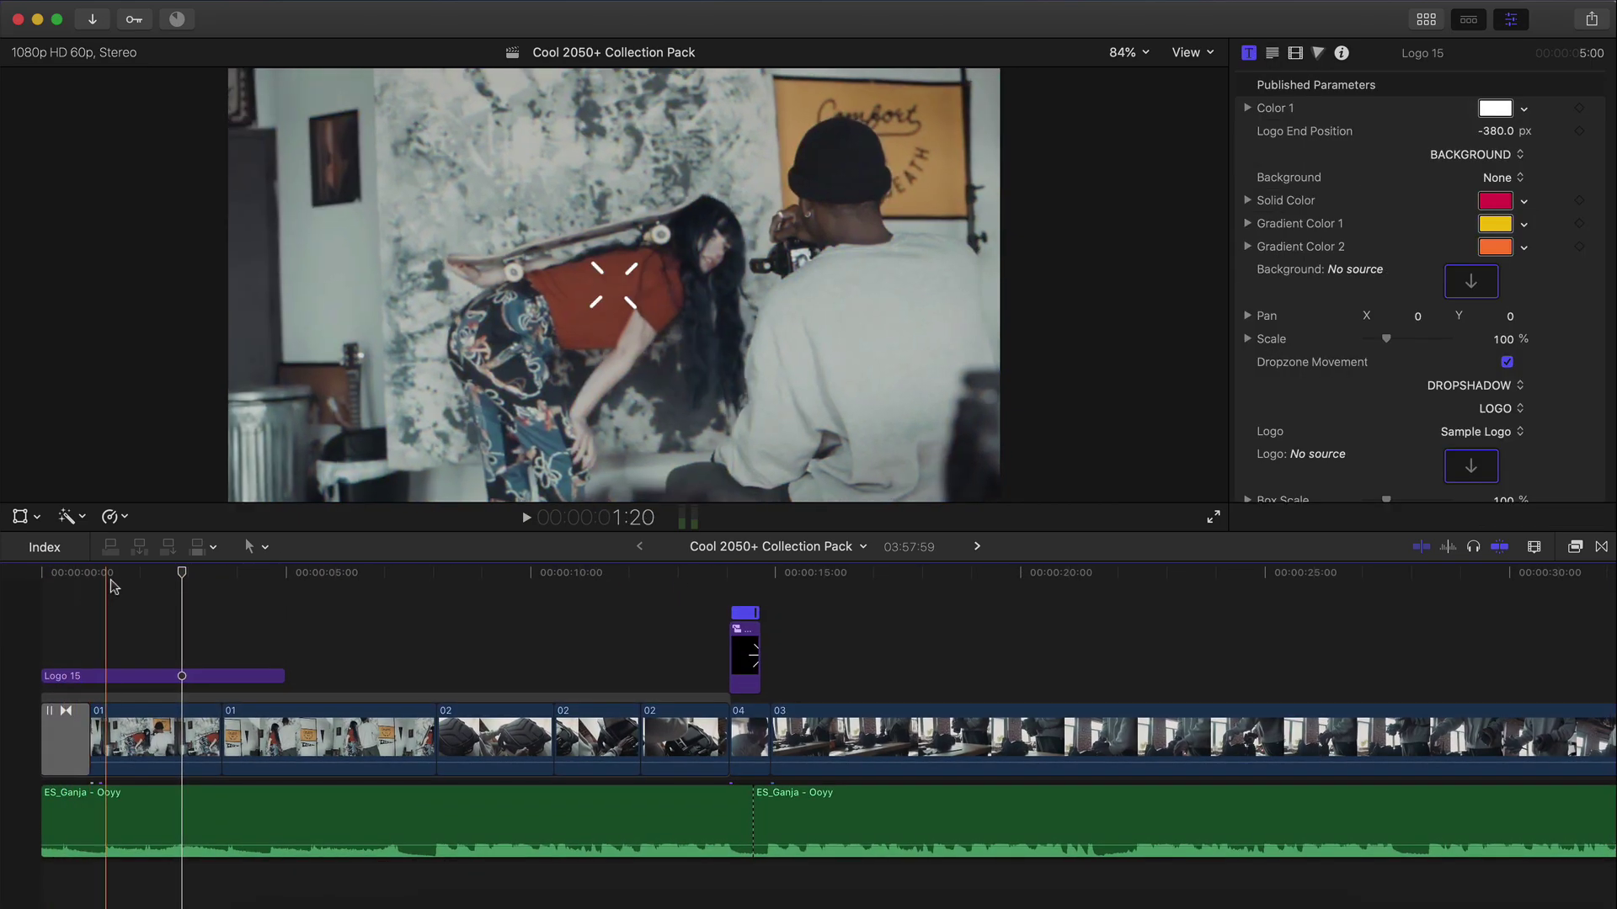
{"action": "key", "text": "super+i"}
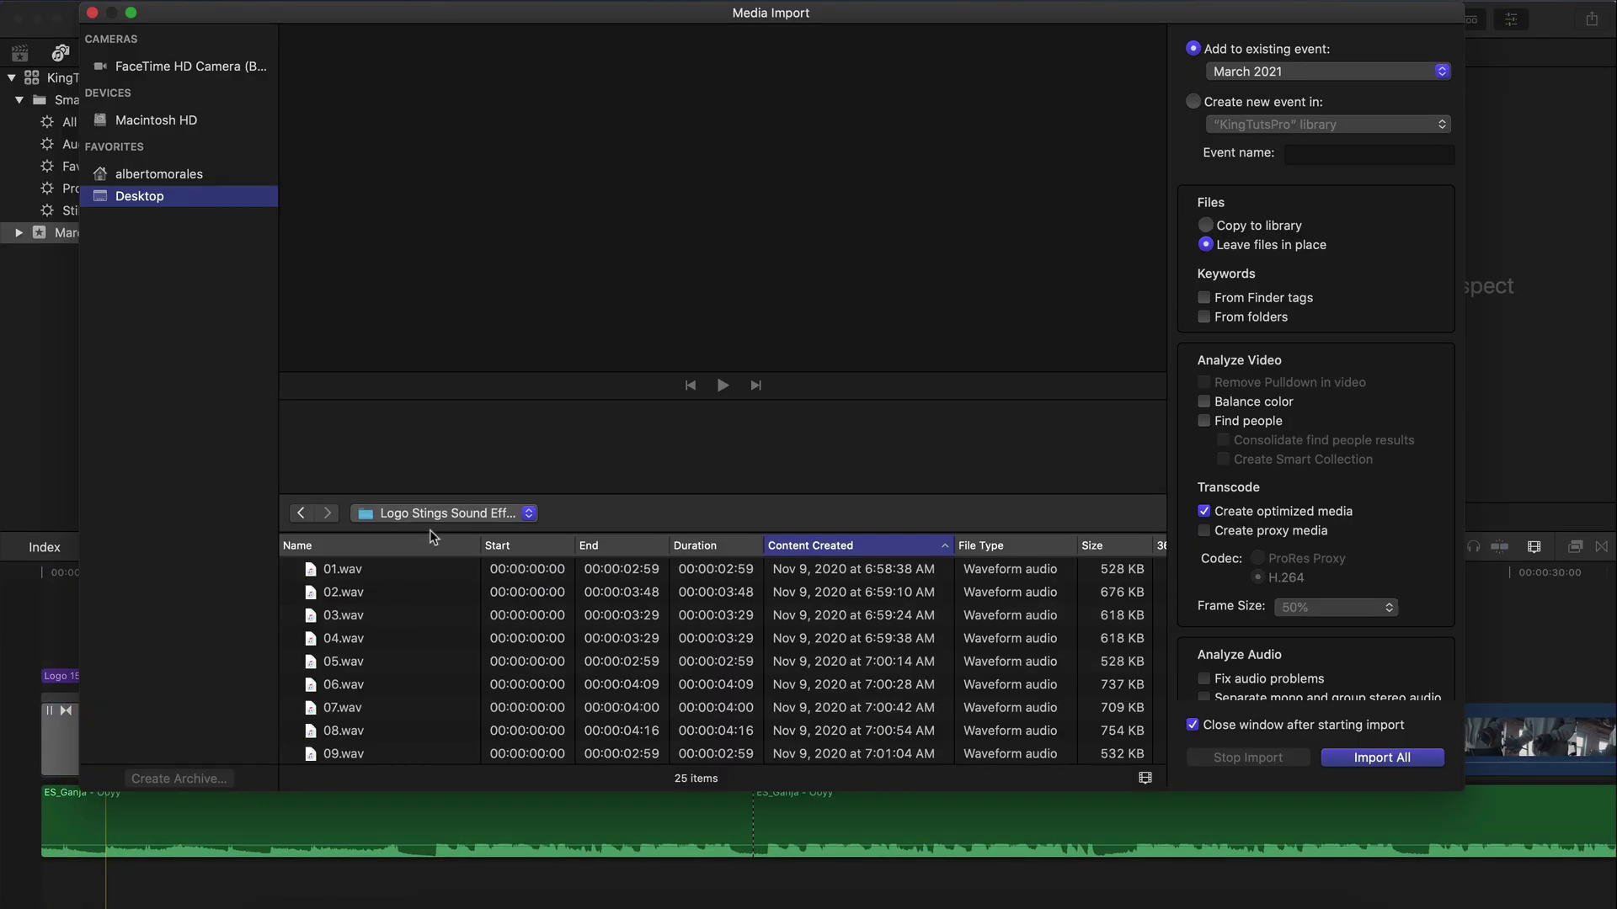
{"action": "left_click", "coordinate": [436, 515]}
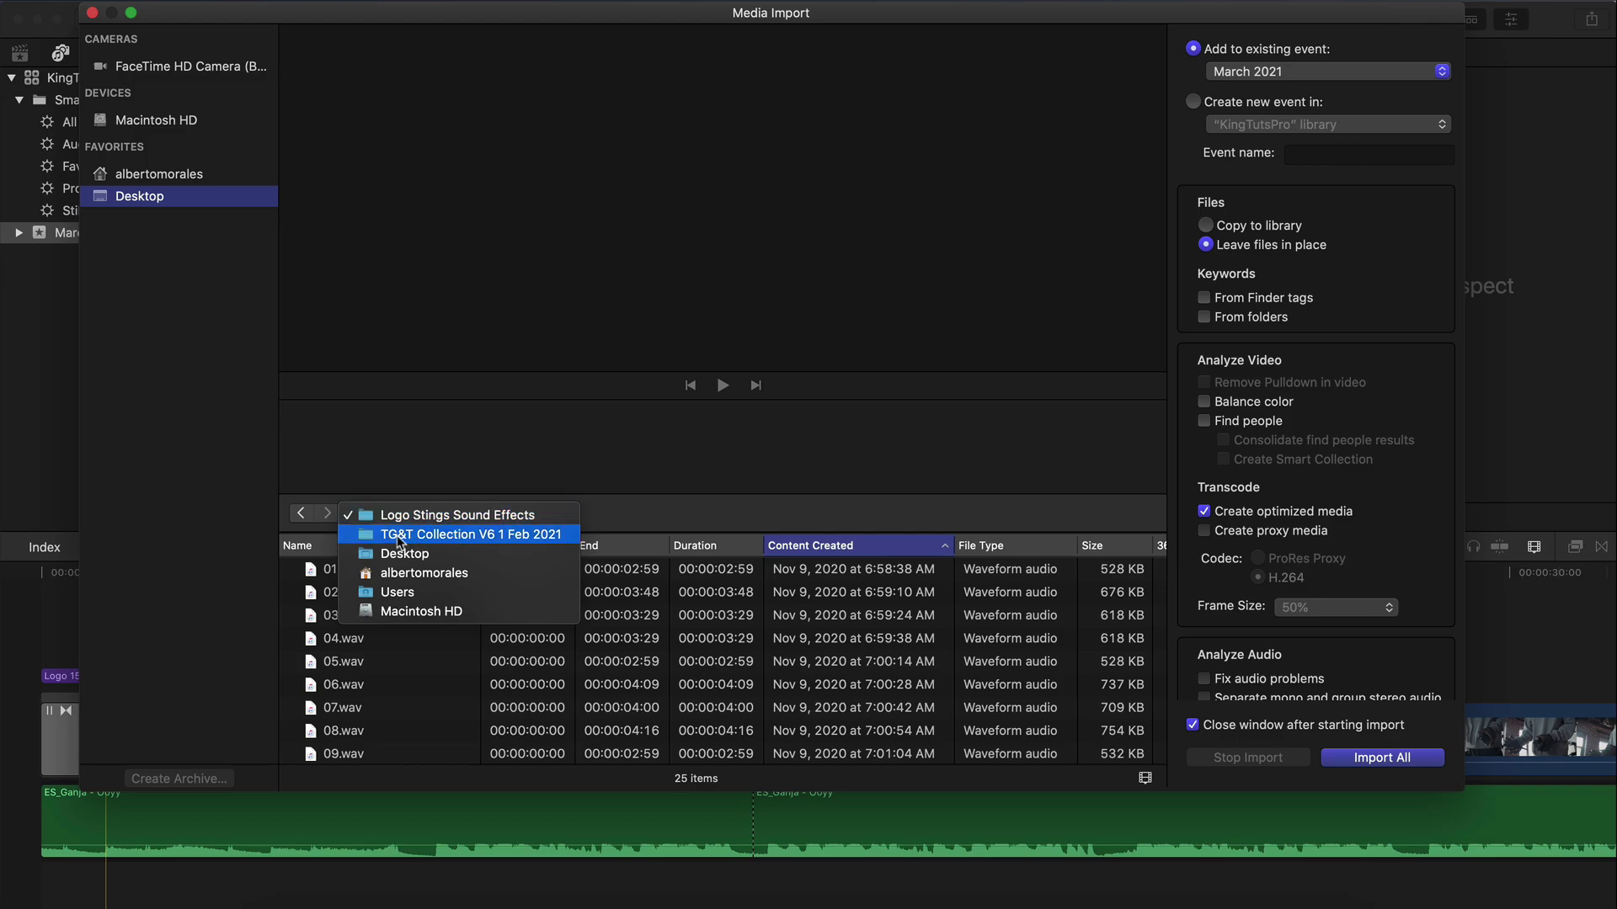
{"action": "left_click", "coordinate": [464, 535]}
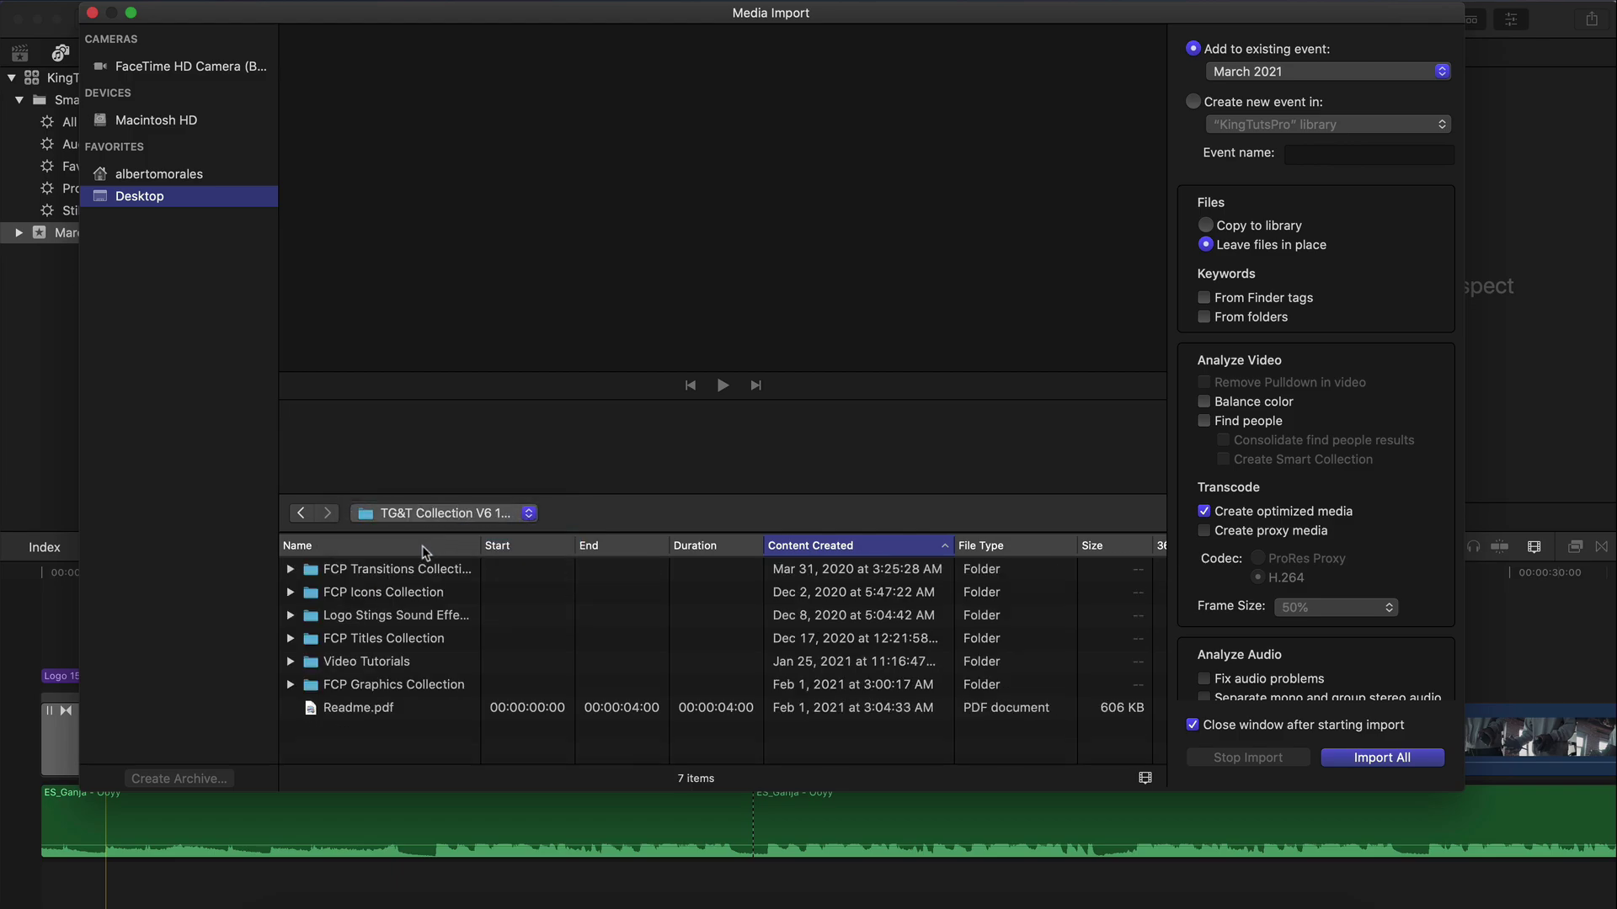
{"action": "double_click", "coordinate": [368, 615]}
Step: Browse the Logo Stings Sound Effects folder and import 15.wav into the March 2021 event
{"action": "scroll", "coordinate": [379, 608], "scroll_direction": "down", "scroll_amount": 8}
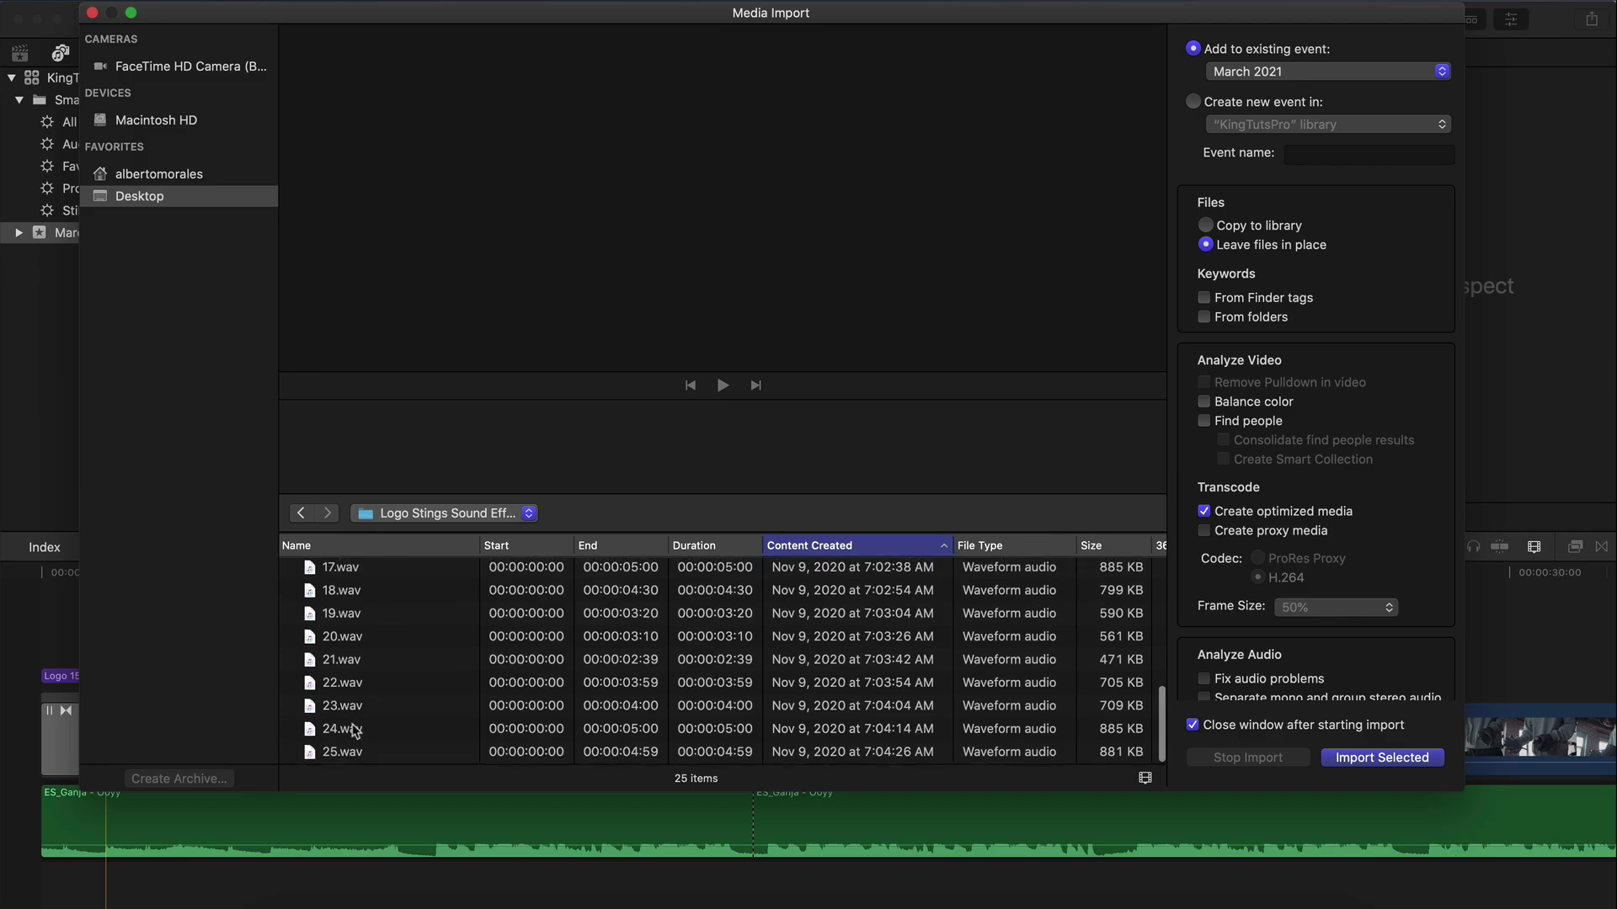
{"action": "scroll", "coordinate": [356, 729], "scroll_direction": "up", "scroll_amount": 8}
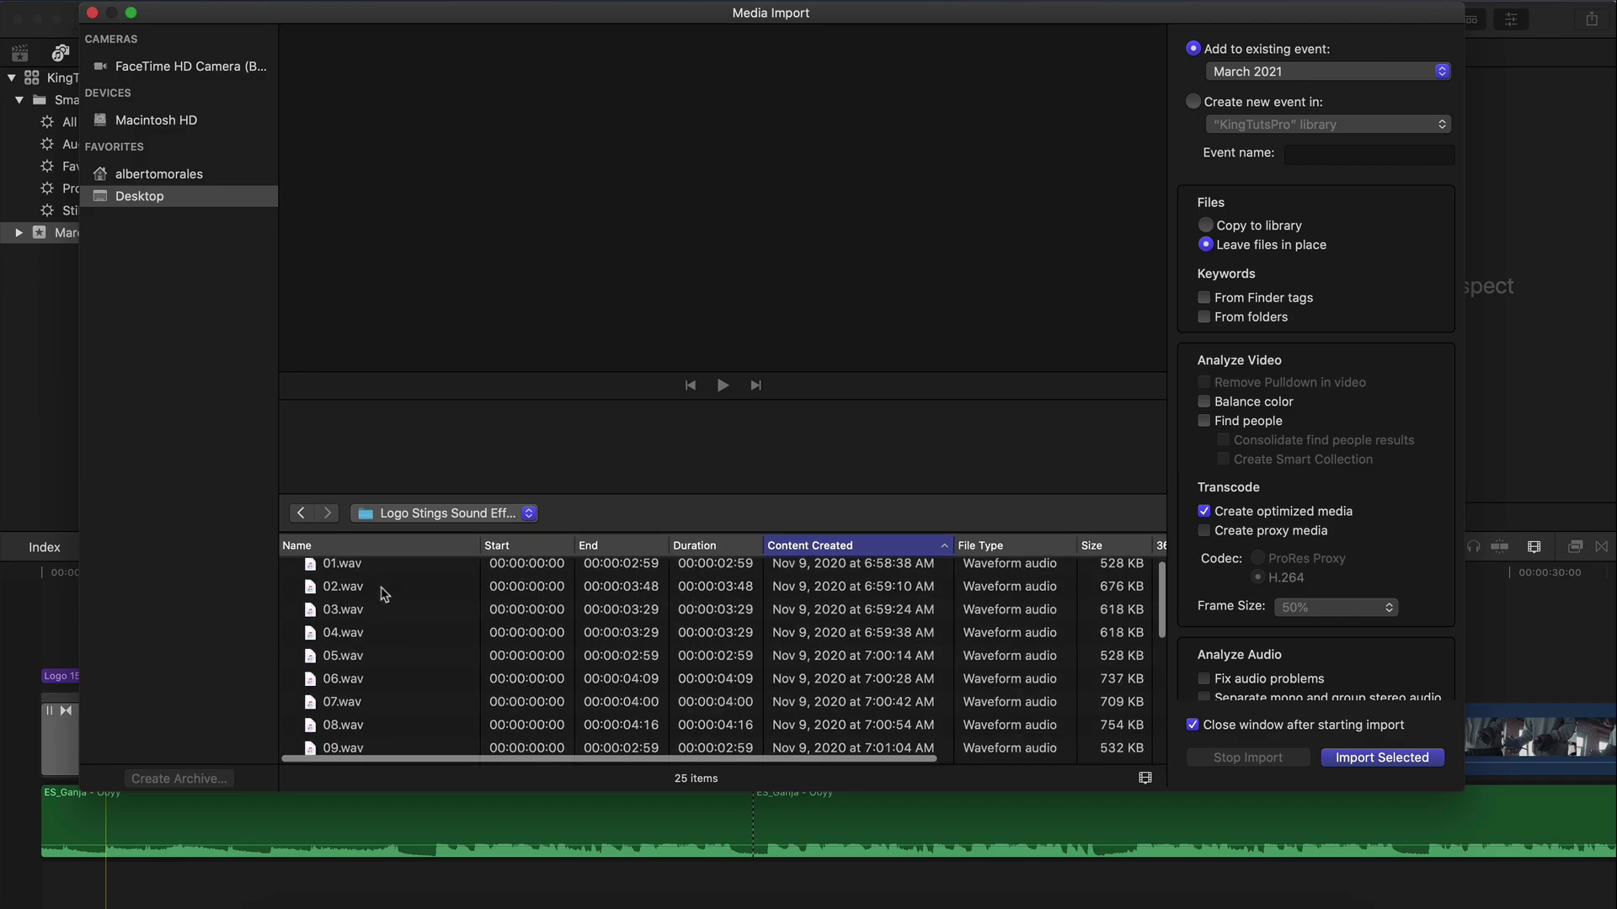
{"action": "scroll", "coordinate": [384, 594], "scroll_direction": "down", "scroll_amount": 4}
{"action": "left_click_drag", "start_coordinate": [484, 15], "coordinate": [611, 558]}
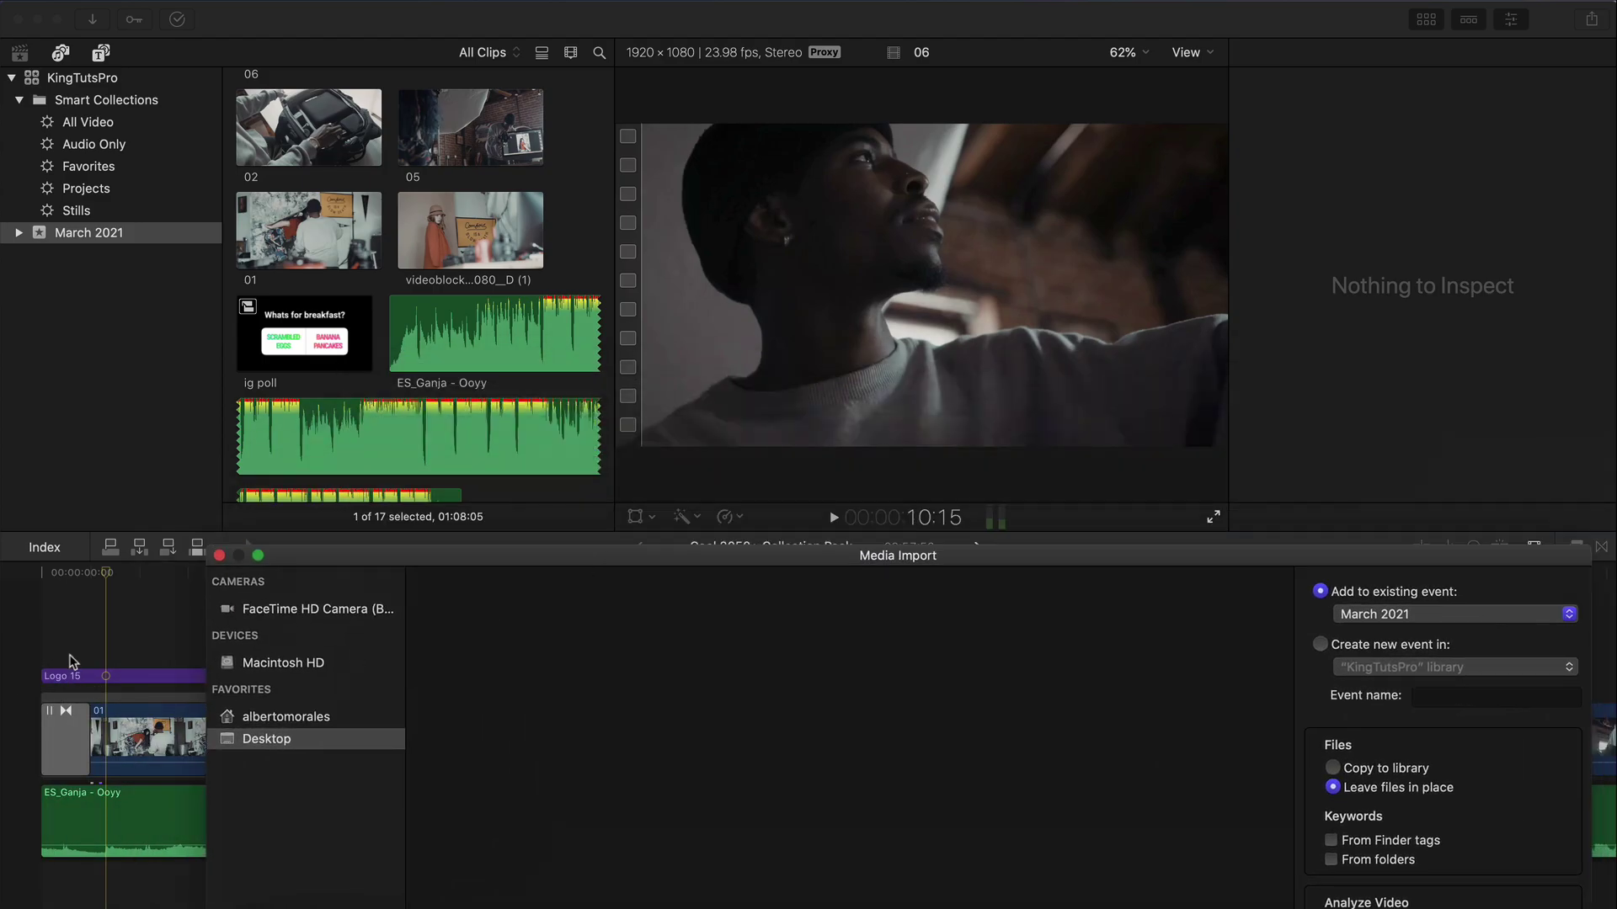
{"action": "left_click_drag", "start_coordinate": [354, 557], "coordinate": [227, 24]}
{"action": "left_click", "coordinate": [354, 727]}
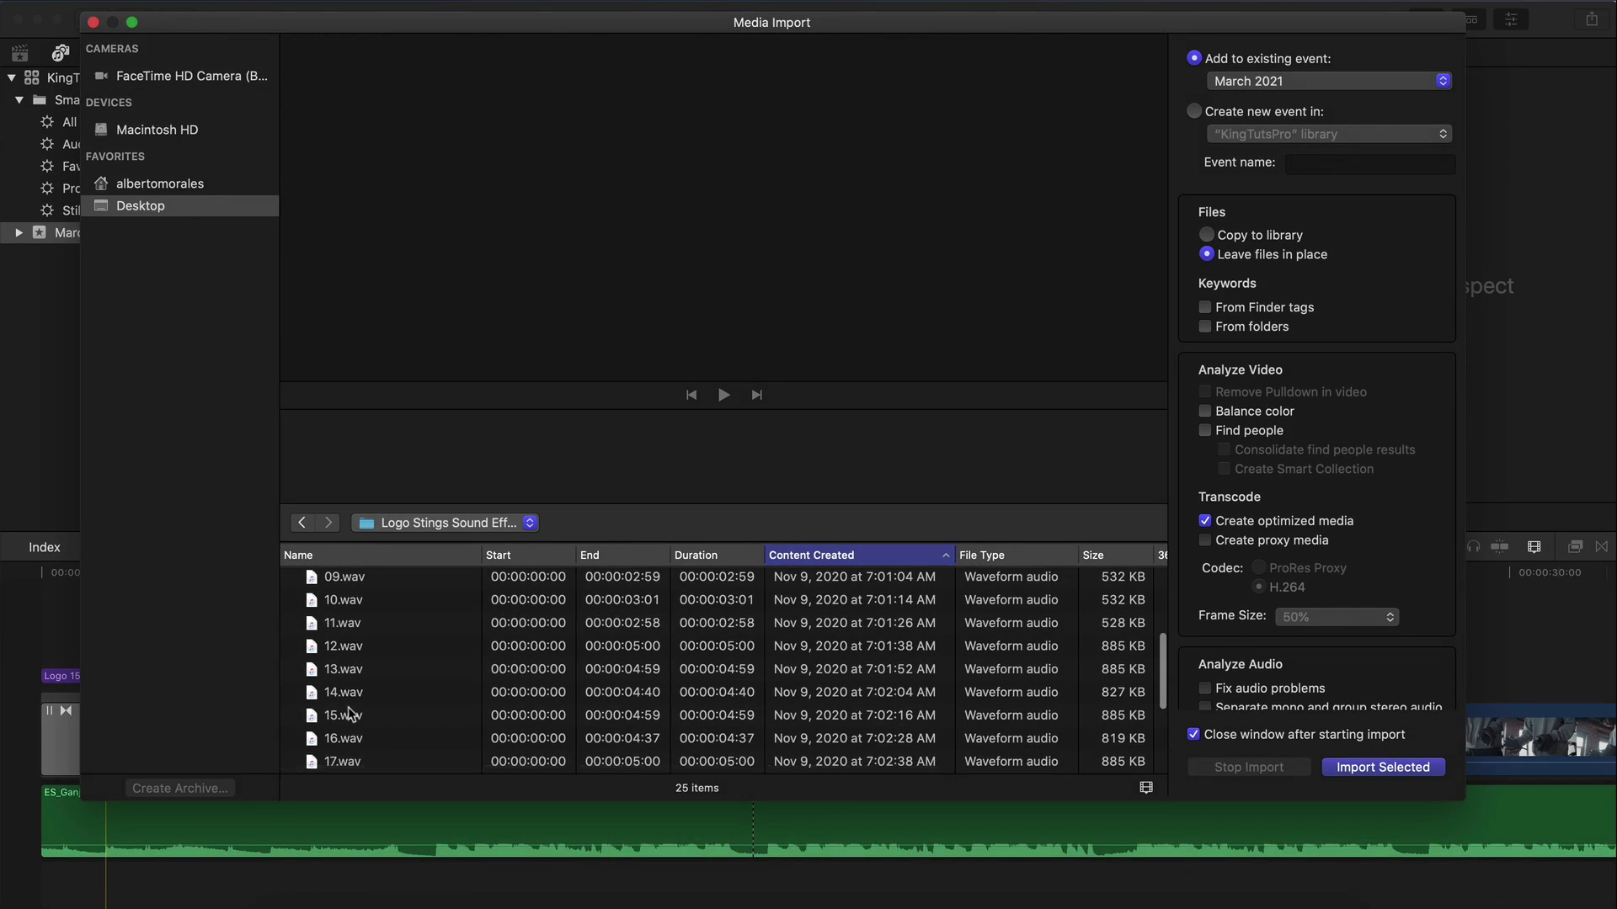
{"action": "left_click", "coordinate": [1365, 769]}
{"action": "scroll", "coordinate": [532, 324], "scroll_direction": "down", "scroll_amount": 2}
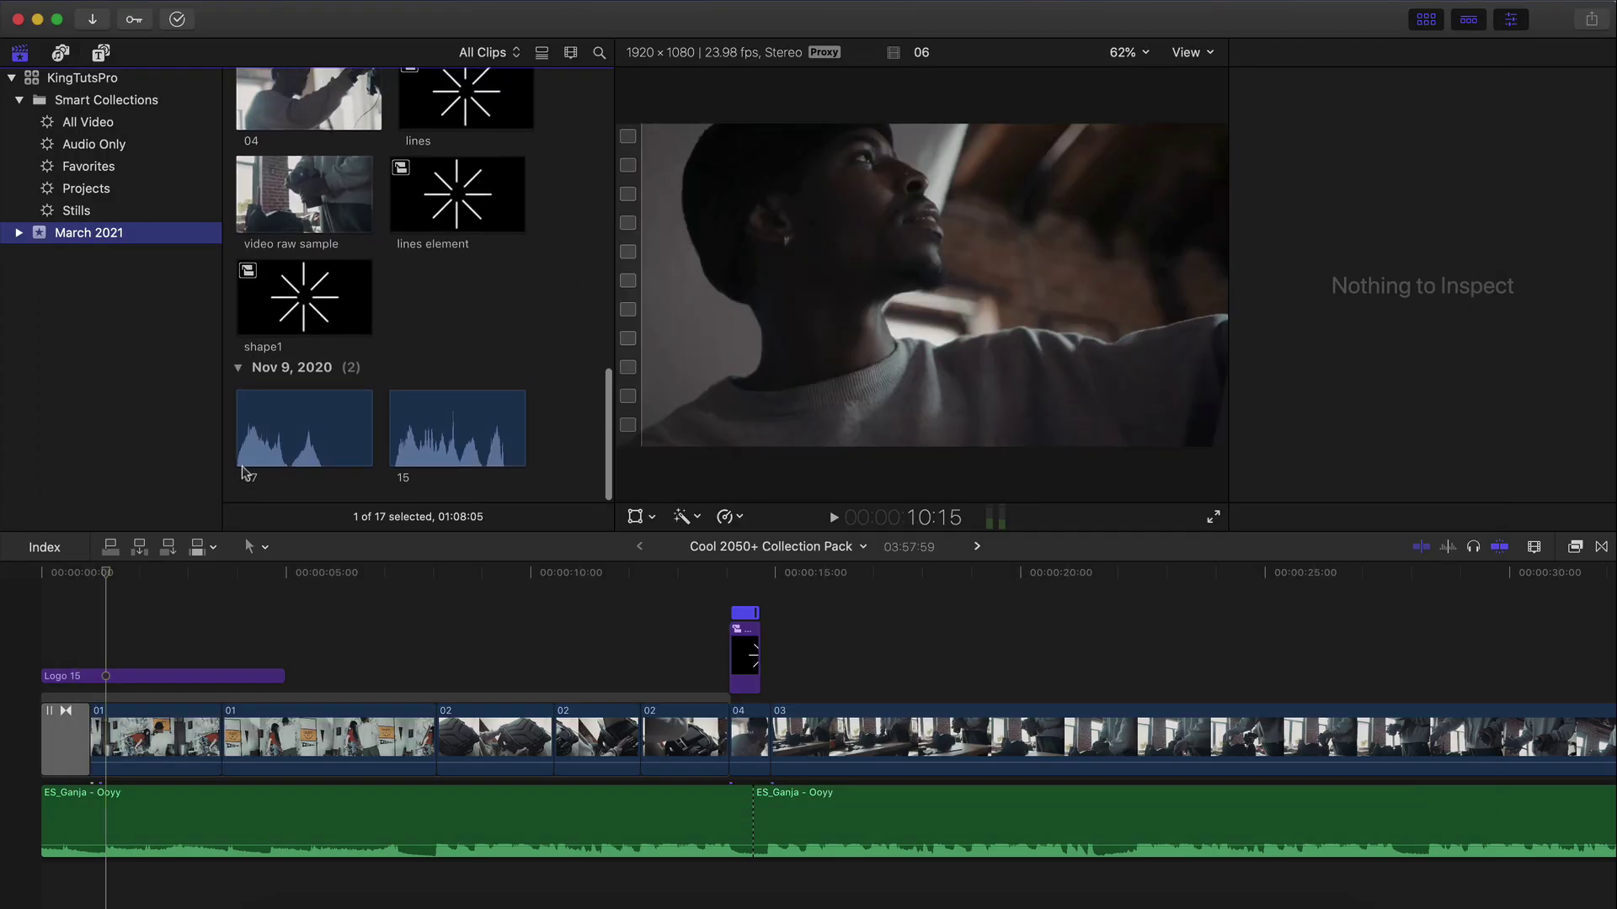
Step: Place sound effect 15 below the music at the timeline's start, aligned with the Logo 15 title, and hide the browser
{"action": "left_click", "coordinate": [458, 421]}
{"action": "left_click_drag", "start_coordinate": [458, 421], "coordinate": [164, 883]}
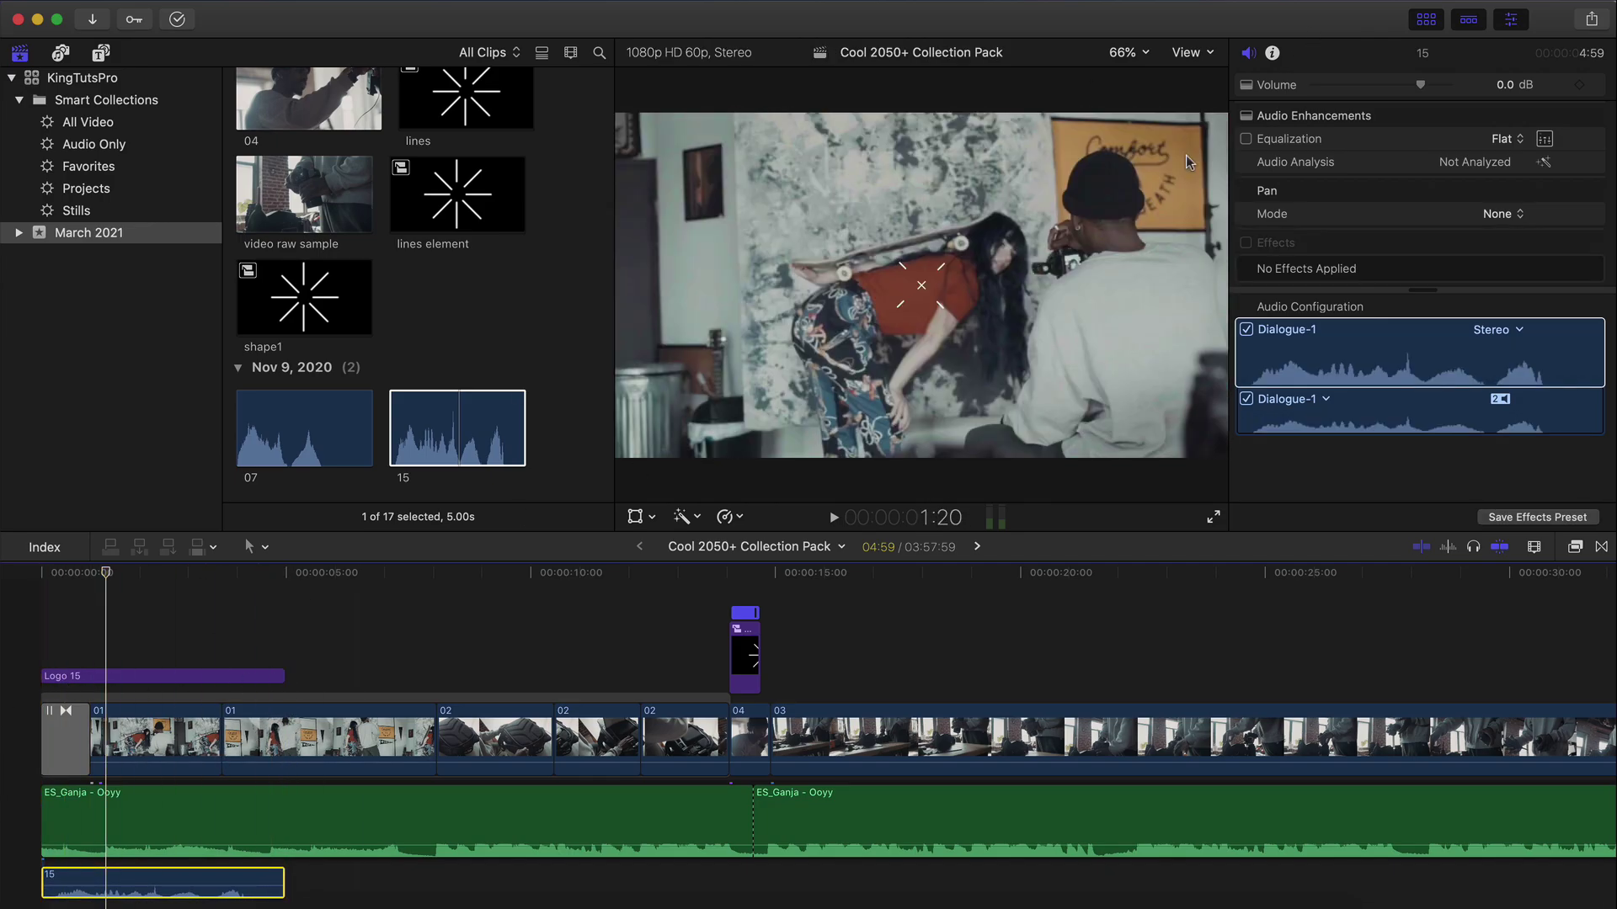
{"action": "left_click", "coordinate": [1423, 22]}
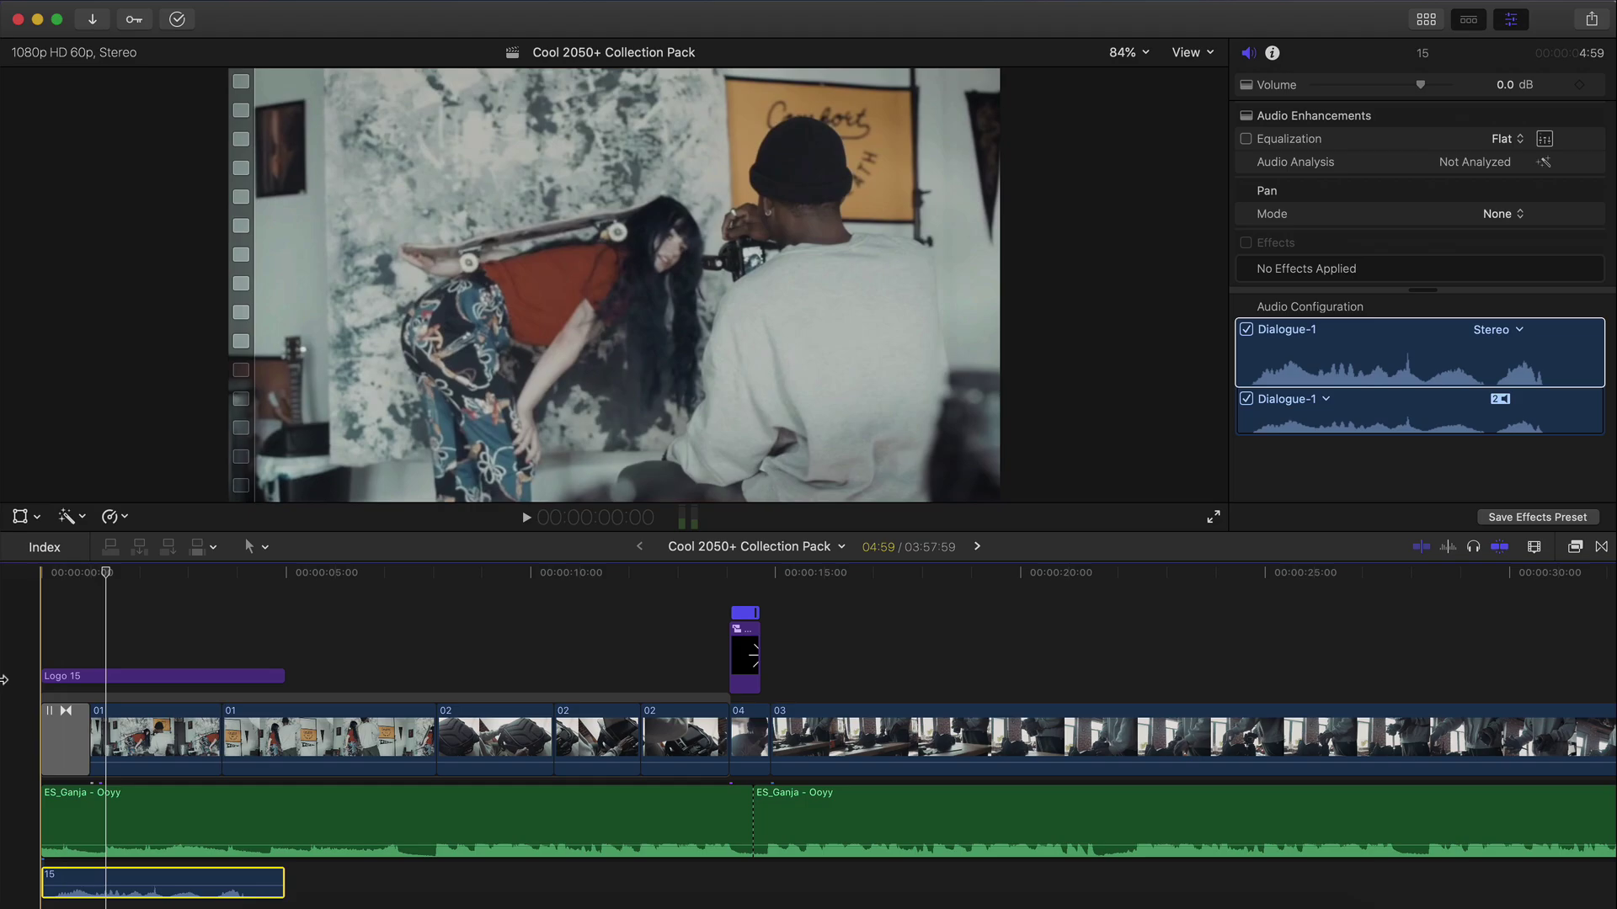
Step: Play the logo intro with the first ES_Ganja - Ooyy music clip disabled to hear the sound effect alone
{"action": "key", "text": "space"}
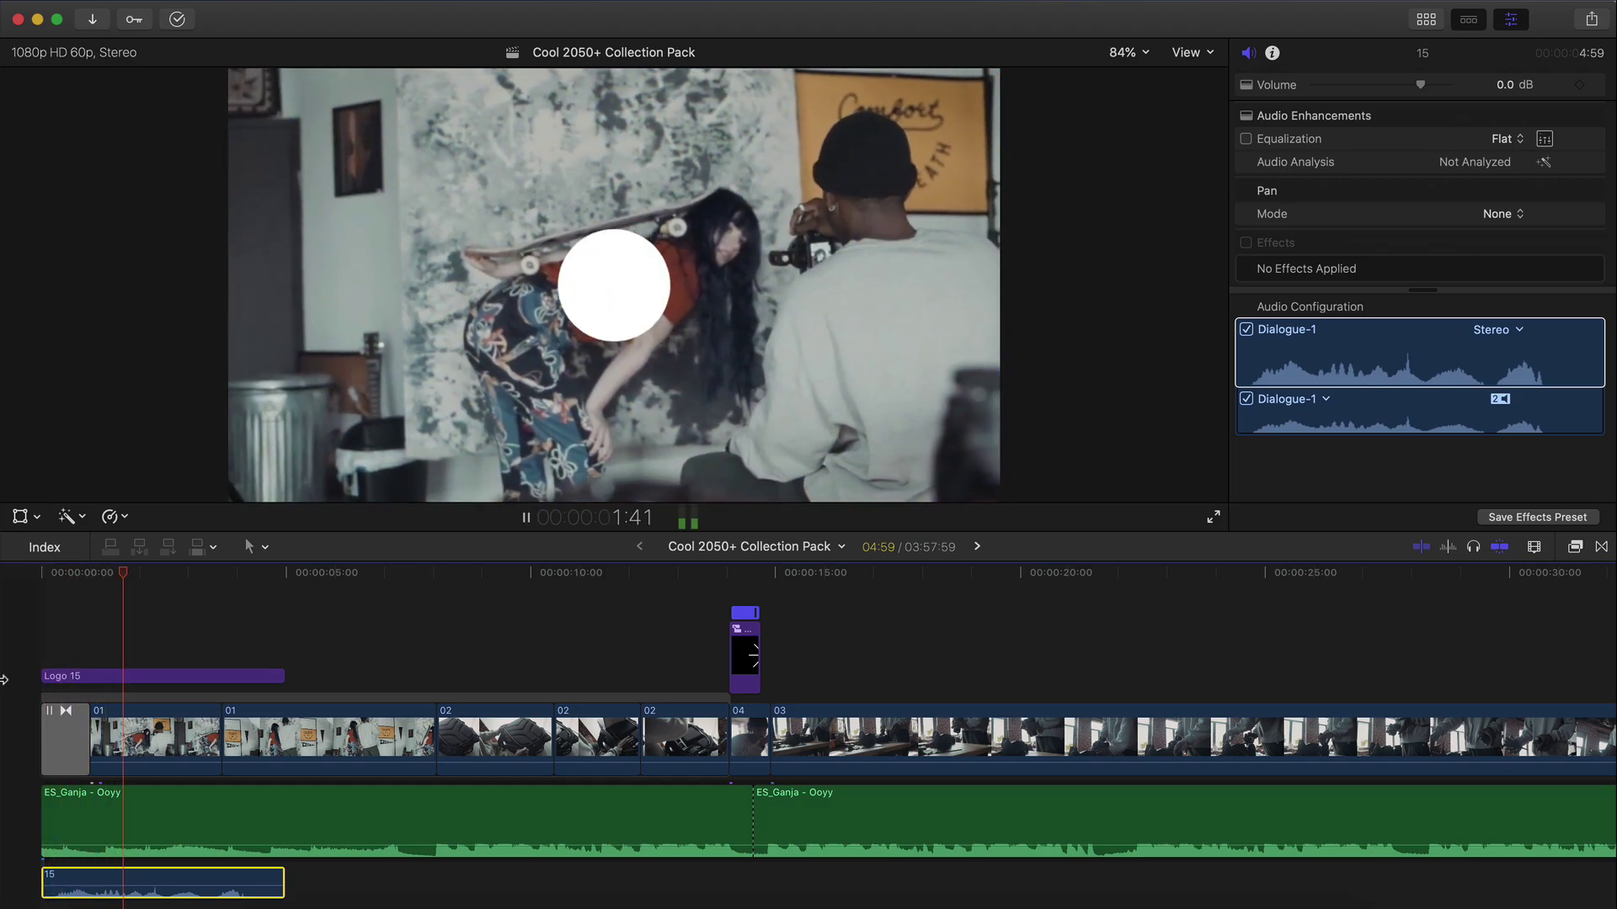
{"action": "left_click", "coordinate": [112, 812]}
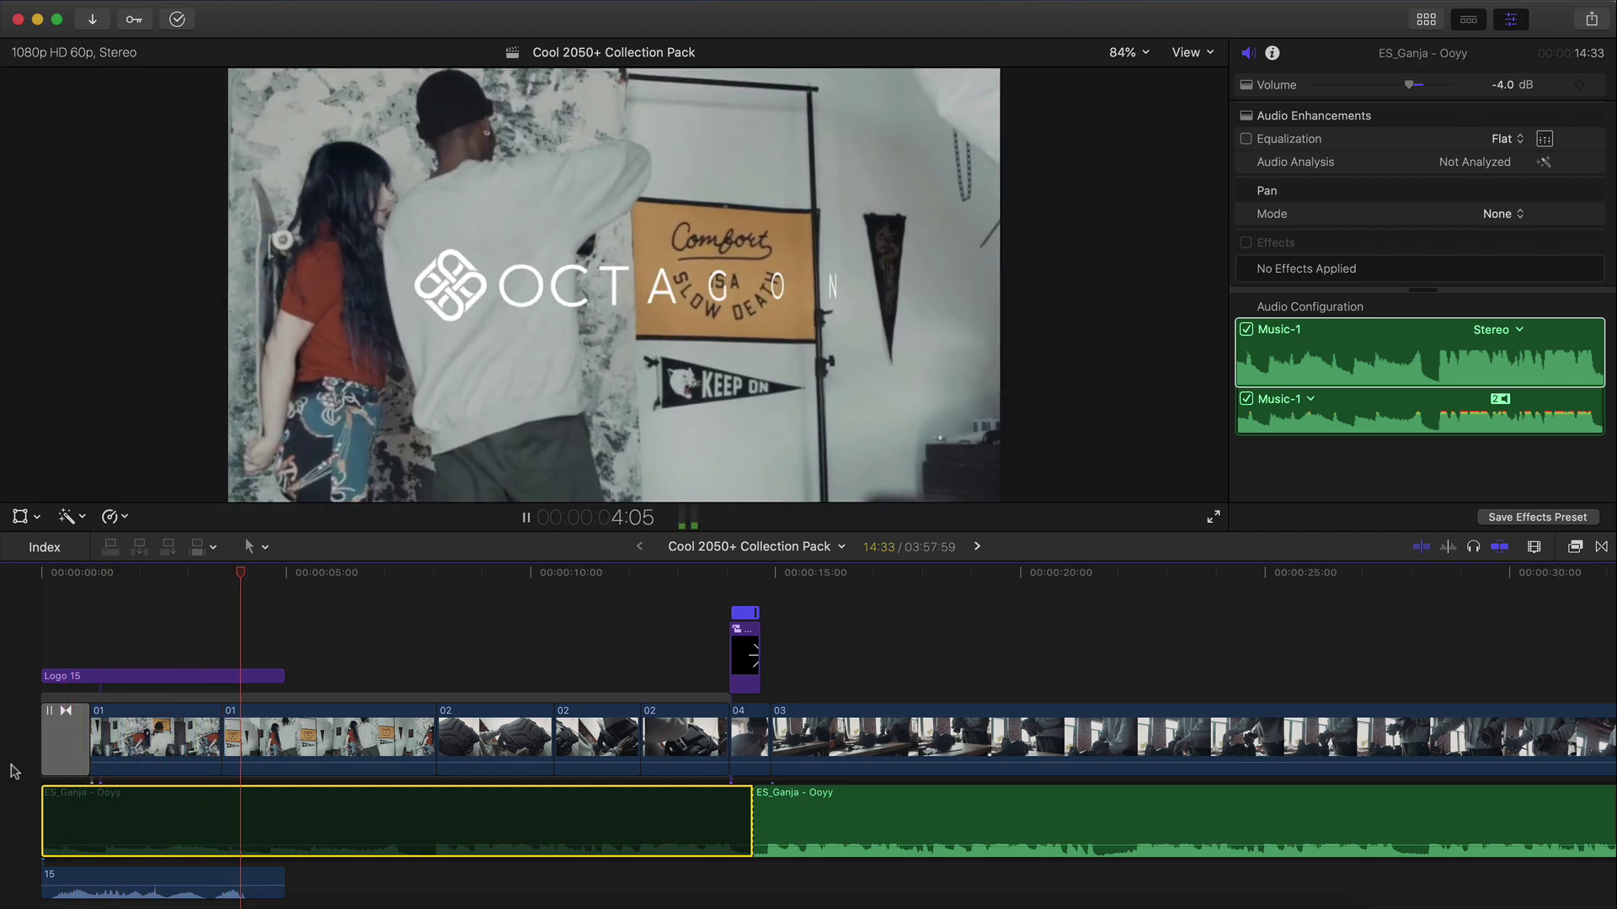
{"action": "key", "text": "space"}
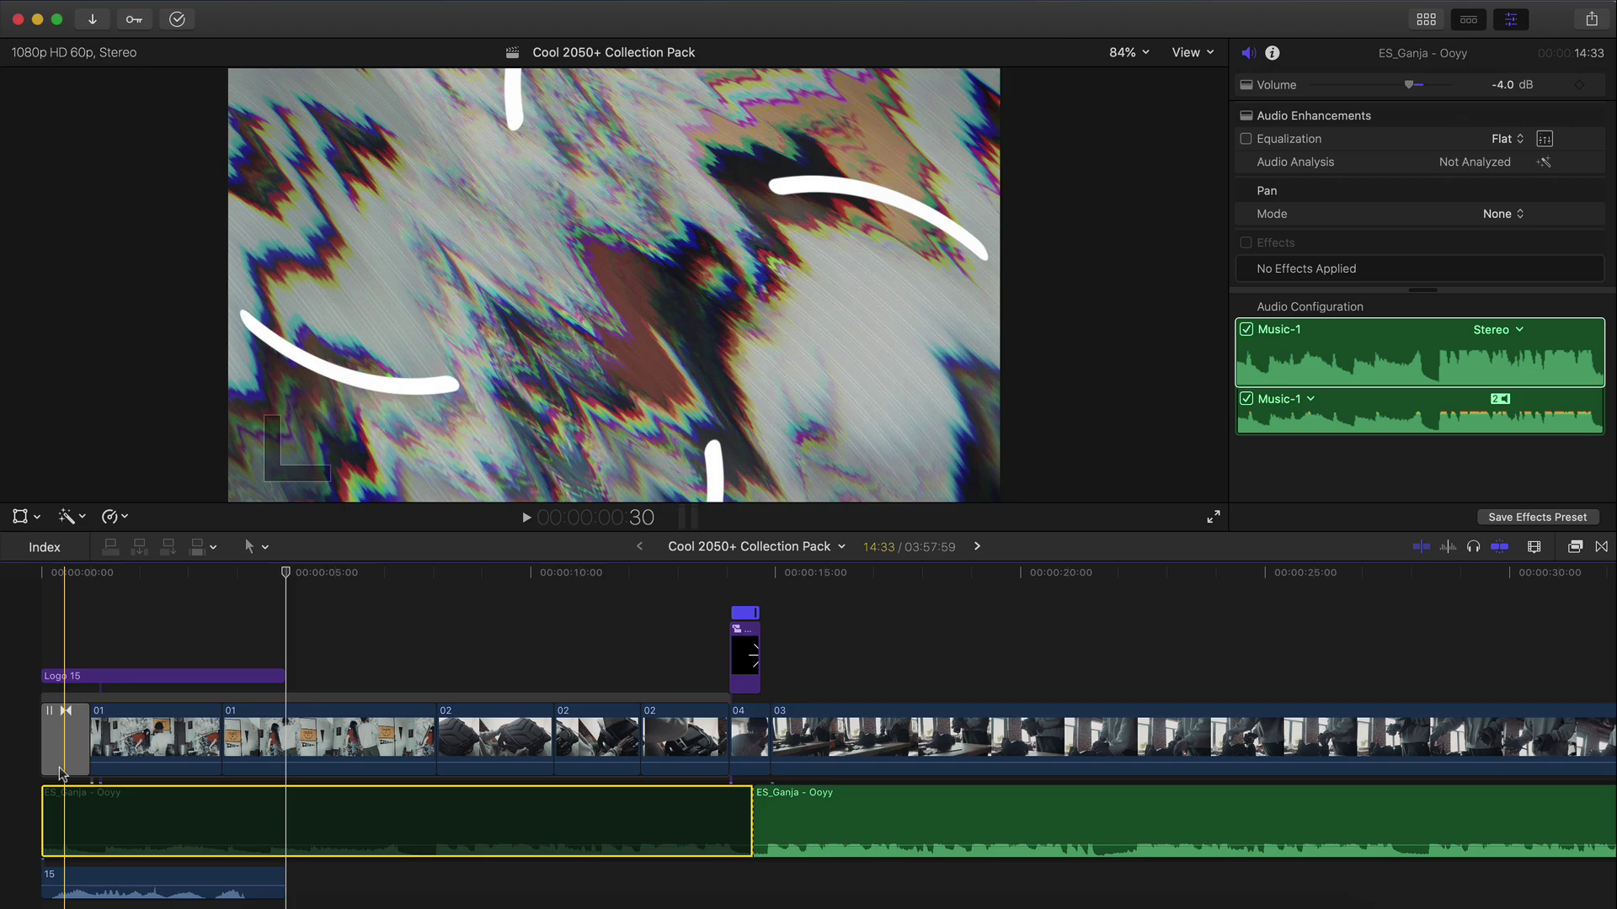
Step: Add Hashtag Title 1 from the FCP Graphics Collection above the start of the first 02 clip and play it
{"action": "key", "text": "alt+super+1"}
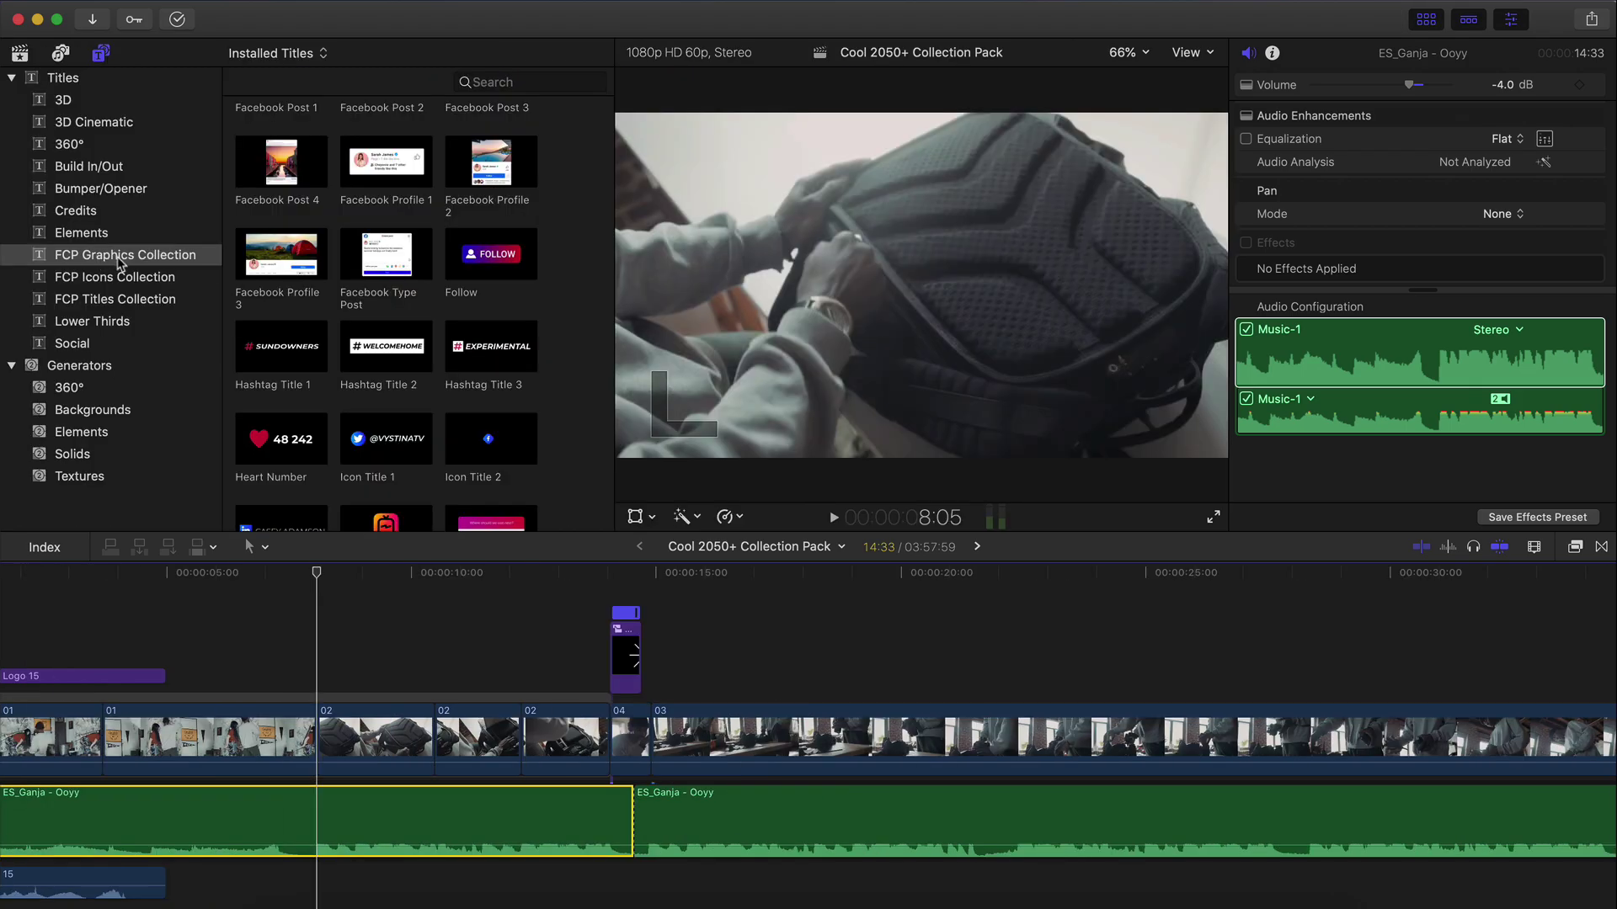
{"action": "scroll", "coordinate": [336, 282], "scroll_direction": "down", "scroll_amount": 3}
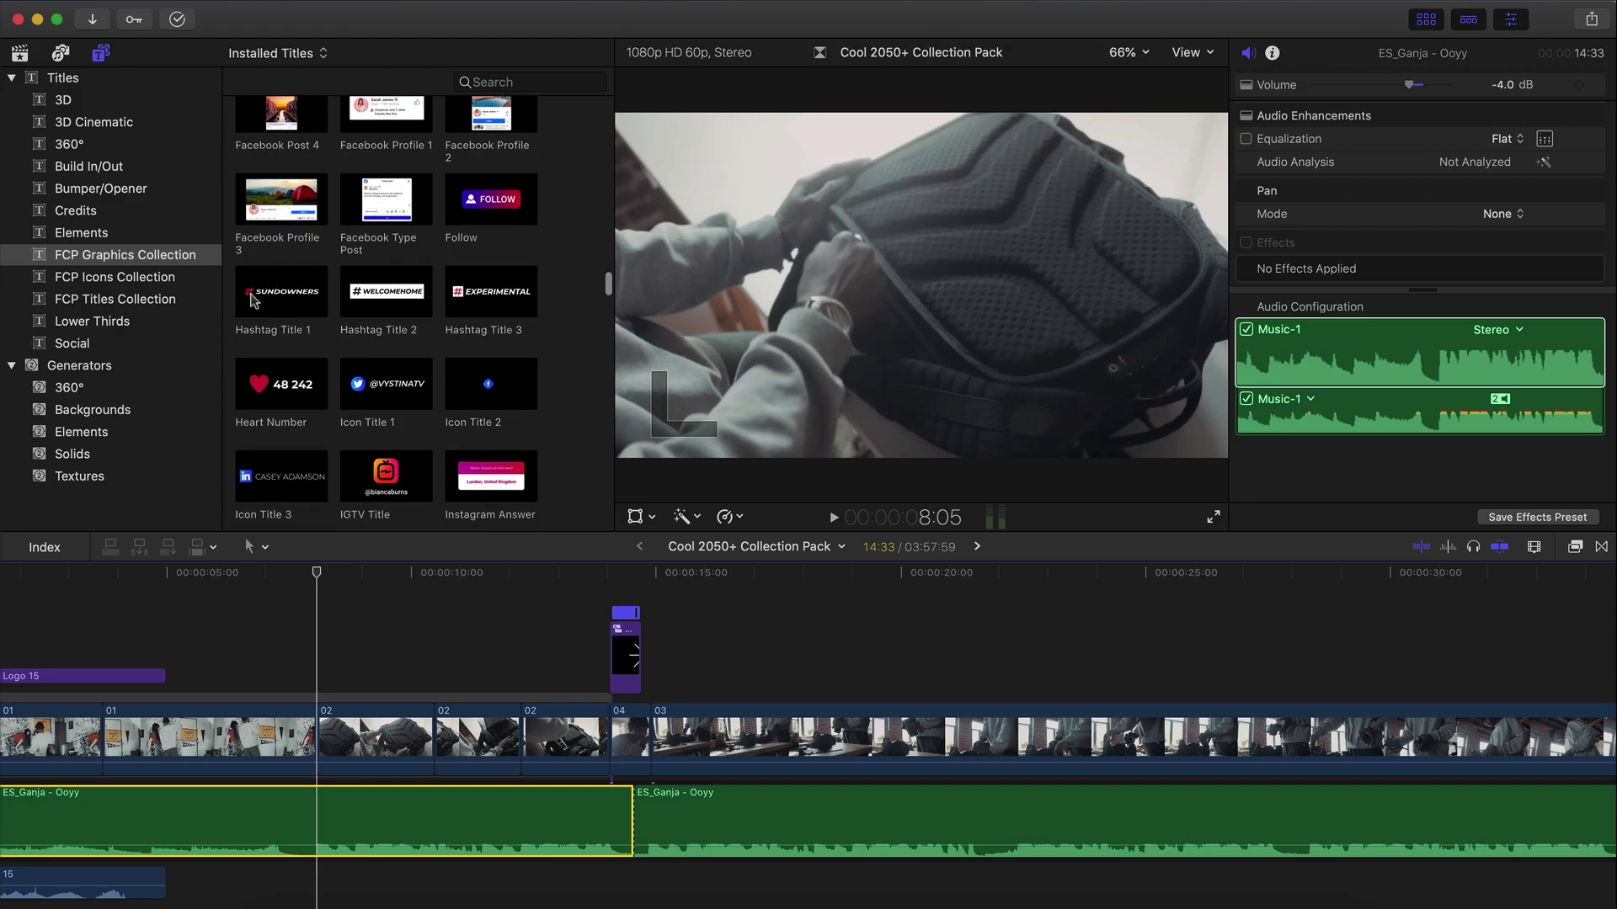
{"action": "left_click", "coordinate": [264, 301]}
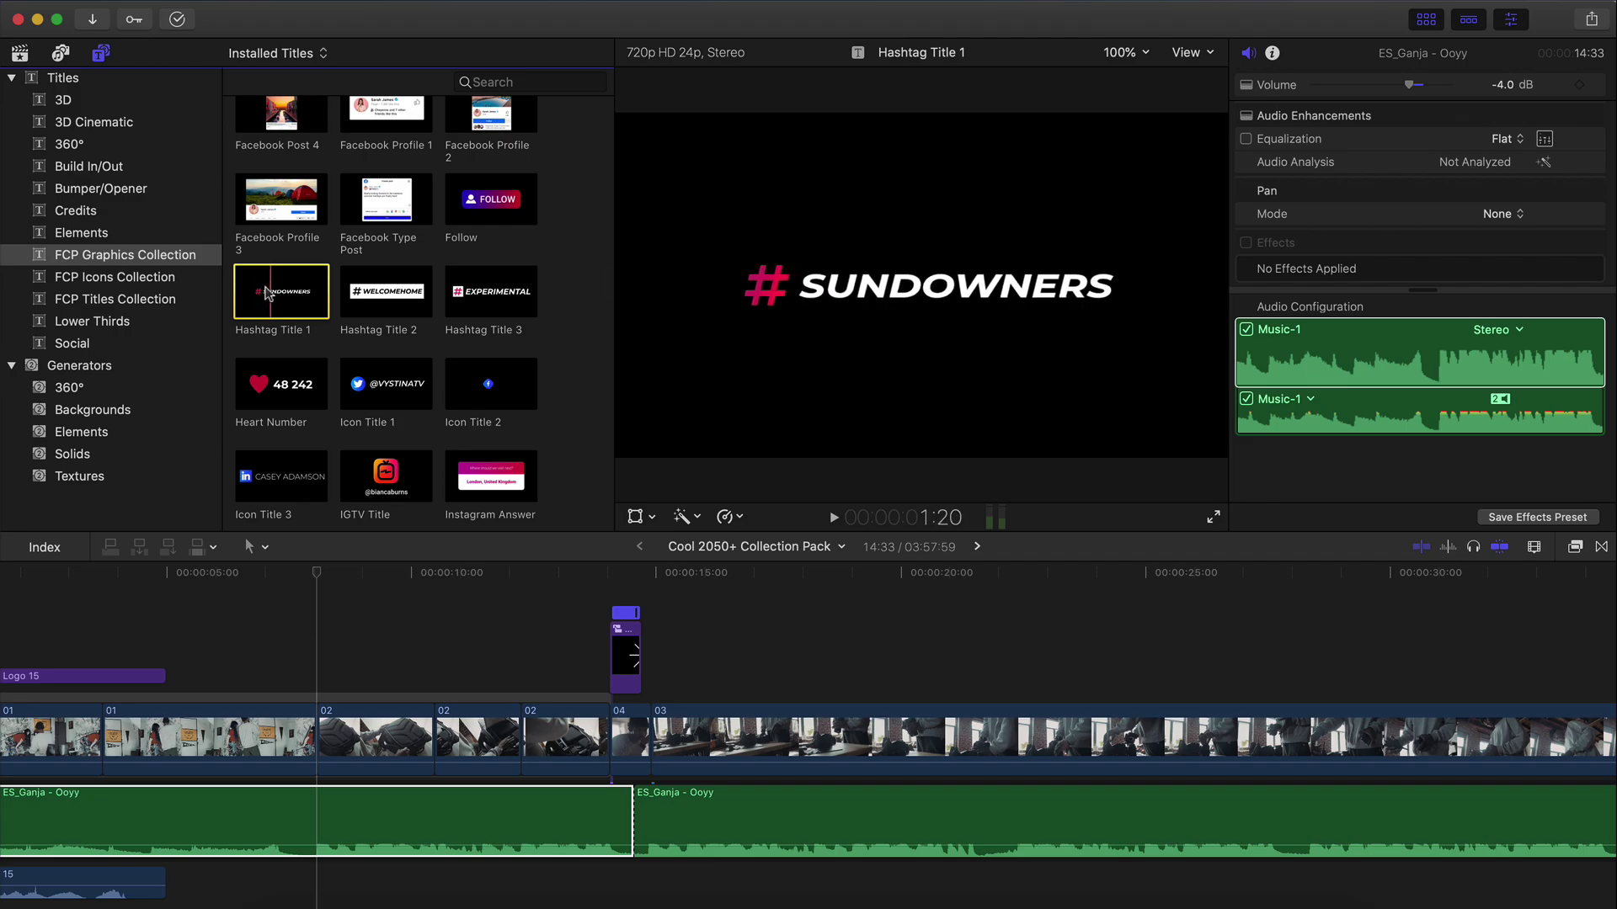
{"action": "left_click_drag", "start_coordinate": [266, 293], "coordinate": [313, 644]}
{"action": "left_click", "coordinate": [1426, 19]}
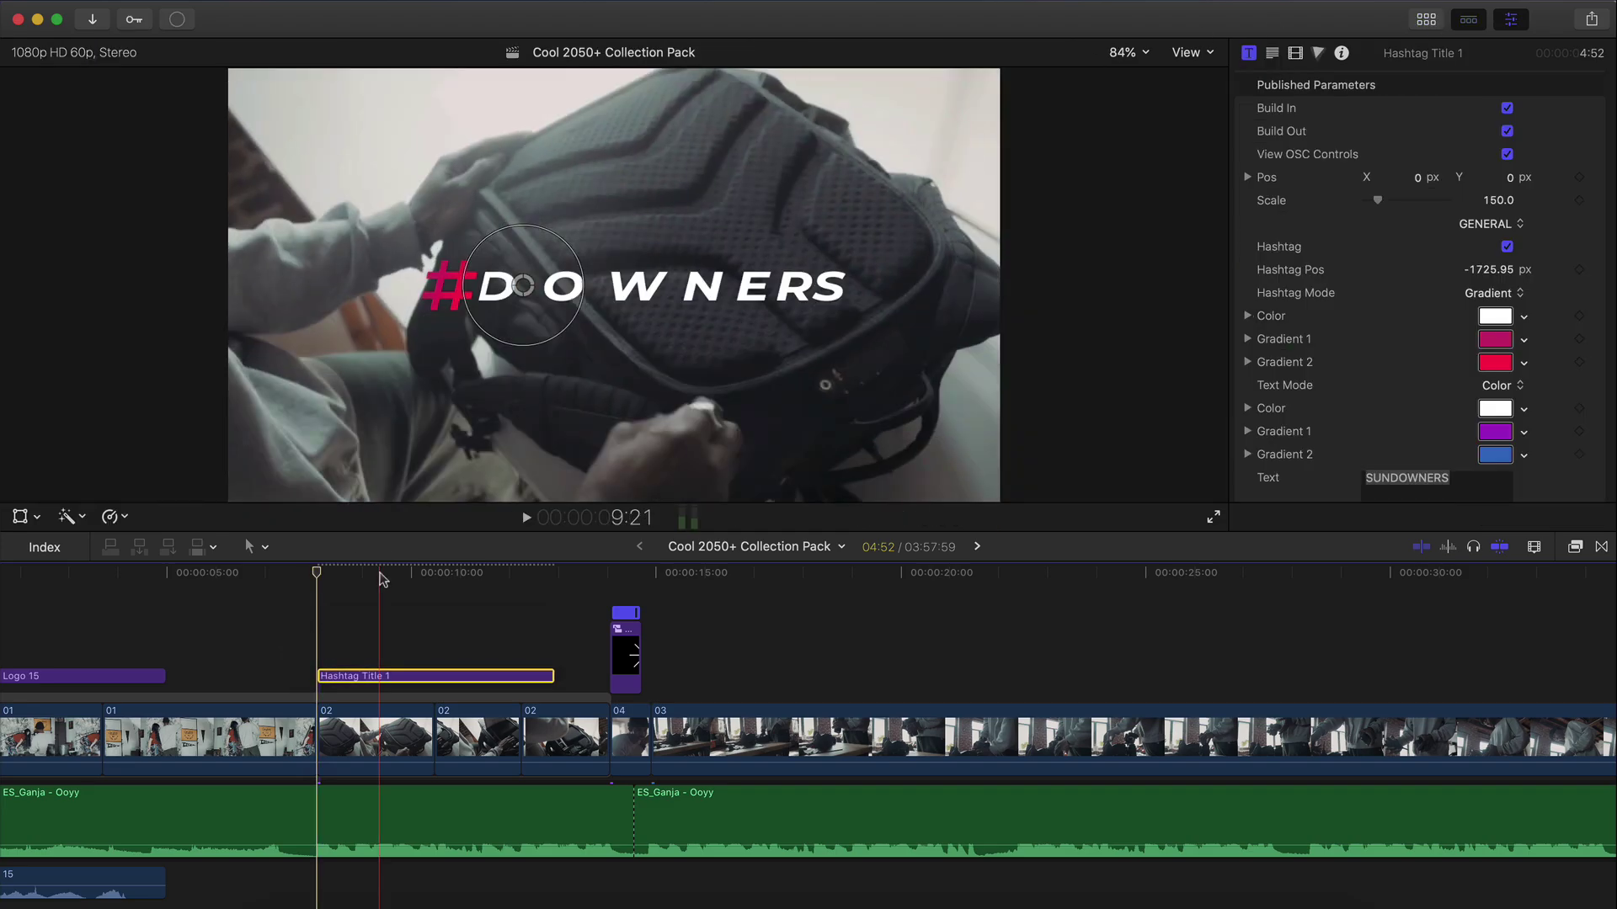
{"action": "scroll", "coordinate": [336, 690], "scroll_direction": "left", "scroll_amount": 1}
{"action": "scroll", "coordinate": [340, 690], "scroll_direction": "left", "scroll_amount": 2}
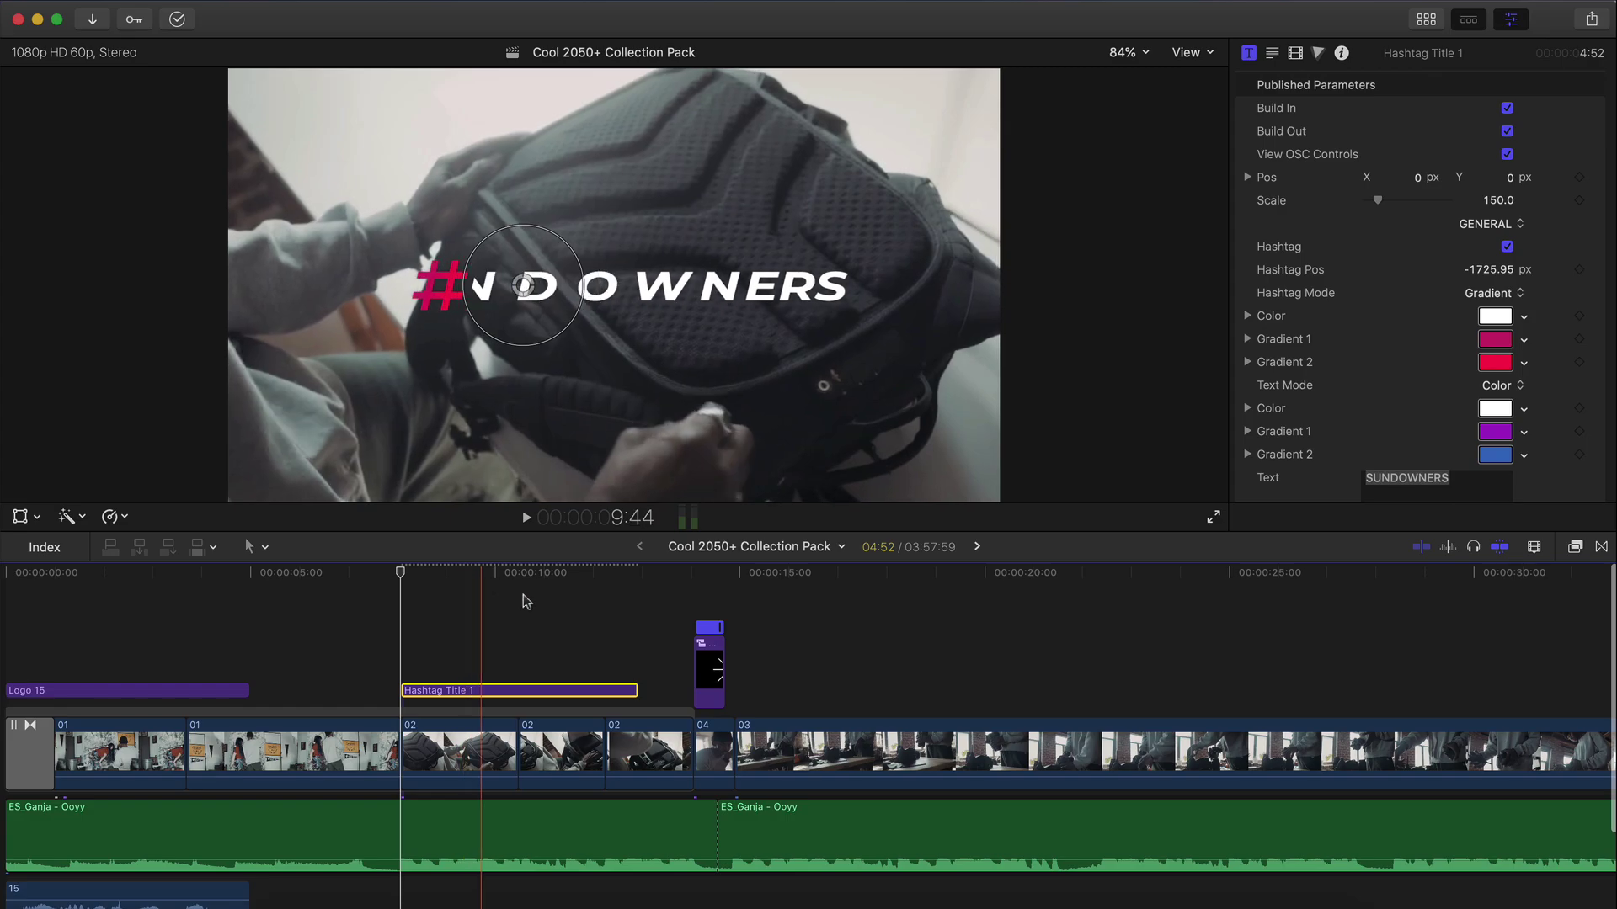
{"action": "left_click", "coordinate": [459, 574]}
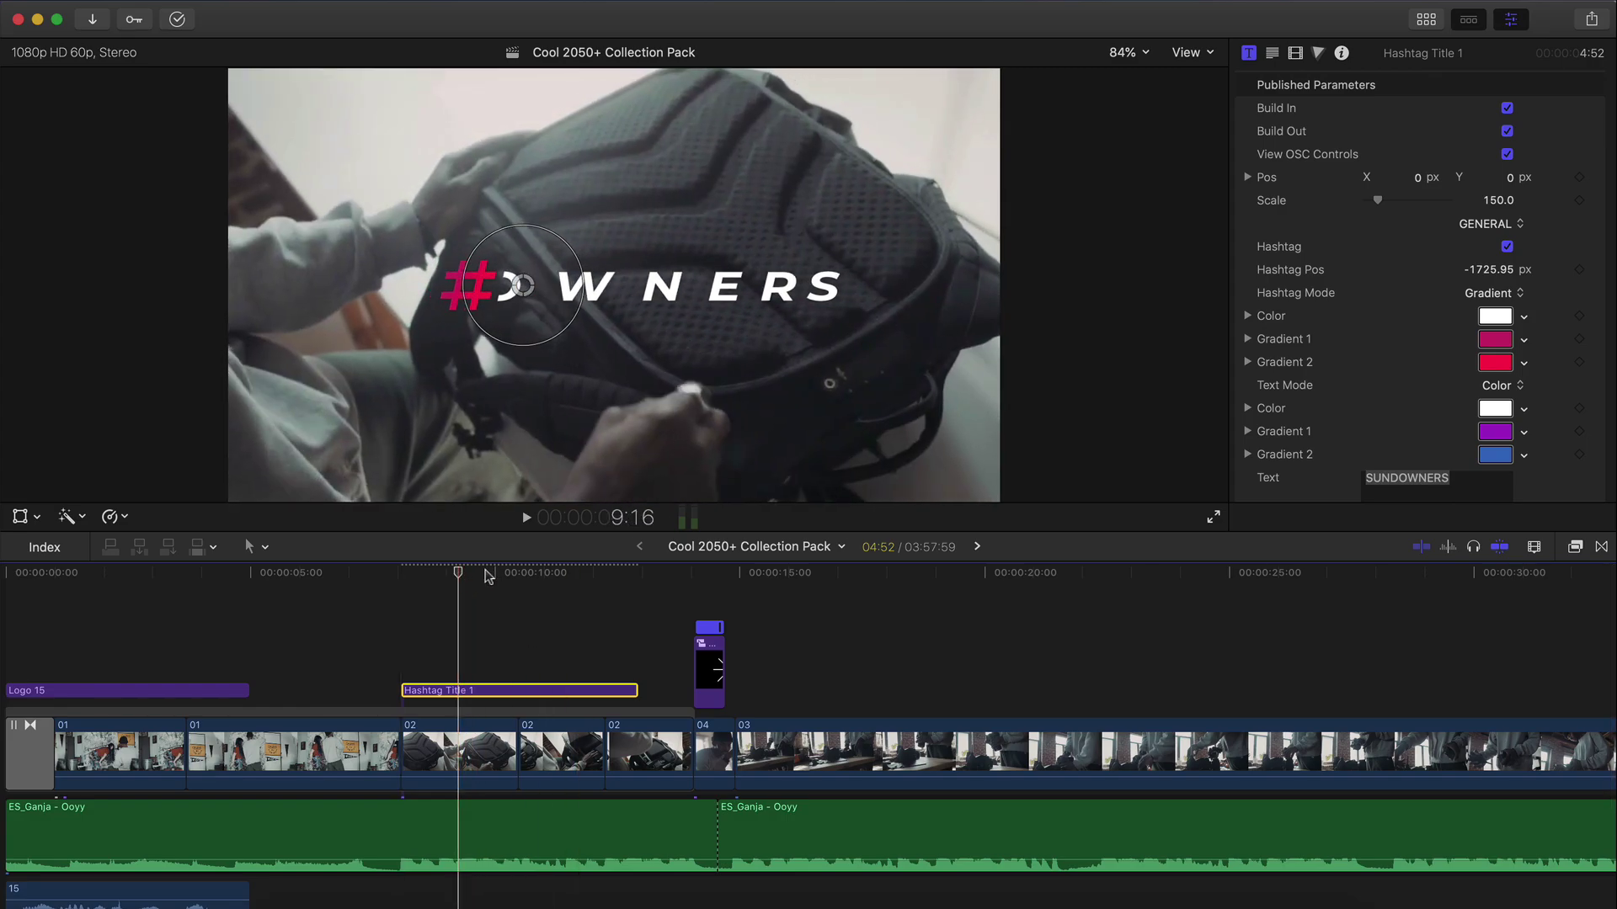
{"action": "key", "text": "space"}
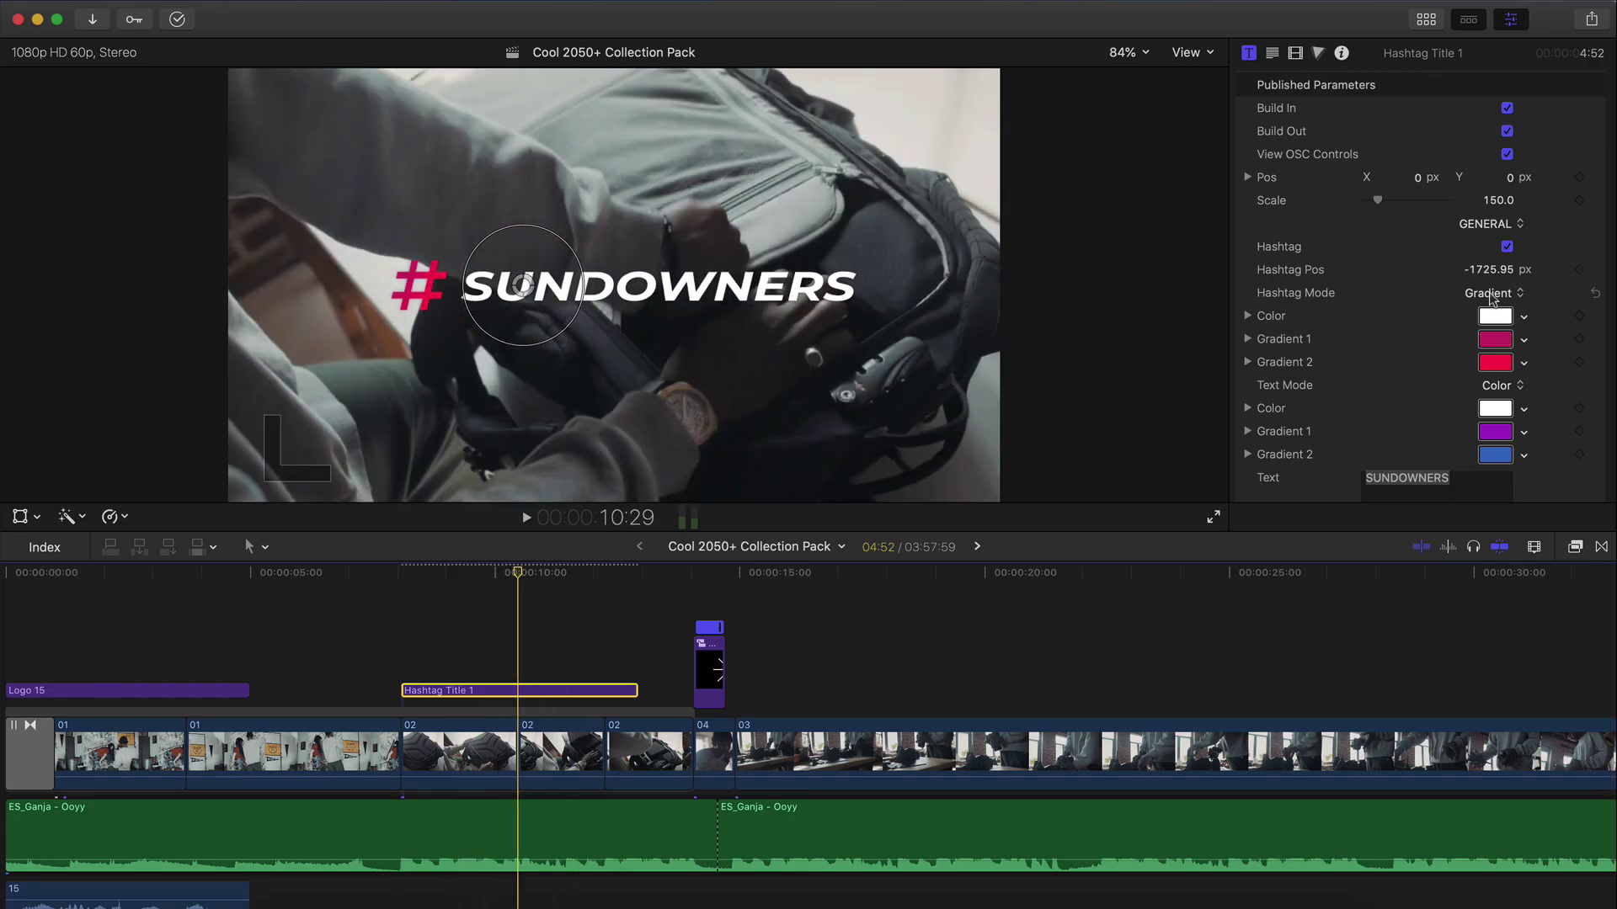
Step: Set the hashtag title's text to BACKPACK4LIFE in Montserrat Regular and shift it slightly left to position X -0.08, Y -0.01
{"action": "scroll", "coordinate": [1488, 296], "scroll_direction": "down", "scroll_amount": 6}
{"action": "left_click", "coordinate": [1459, 233]}
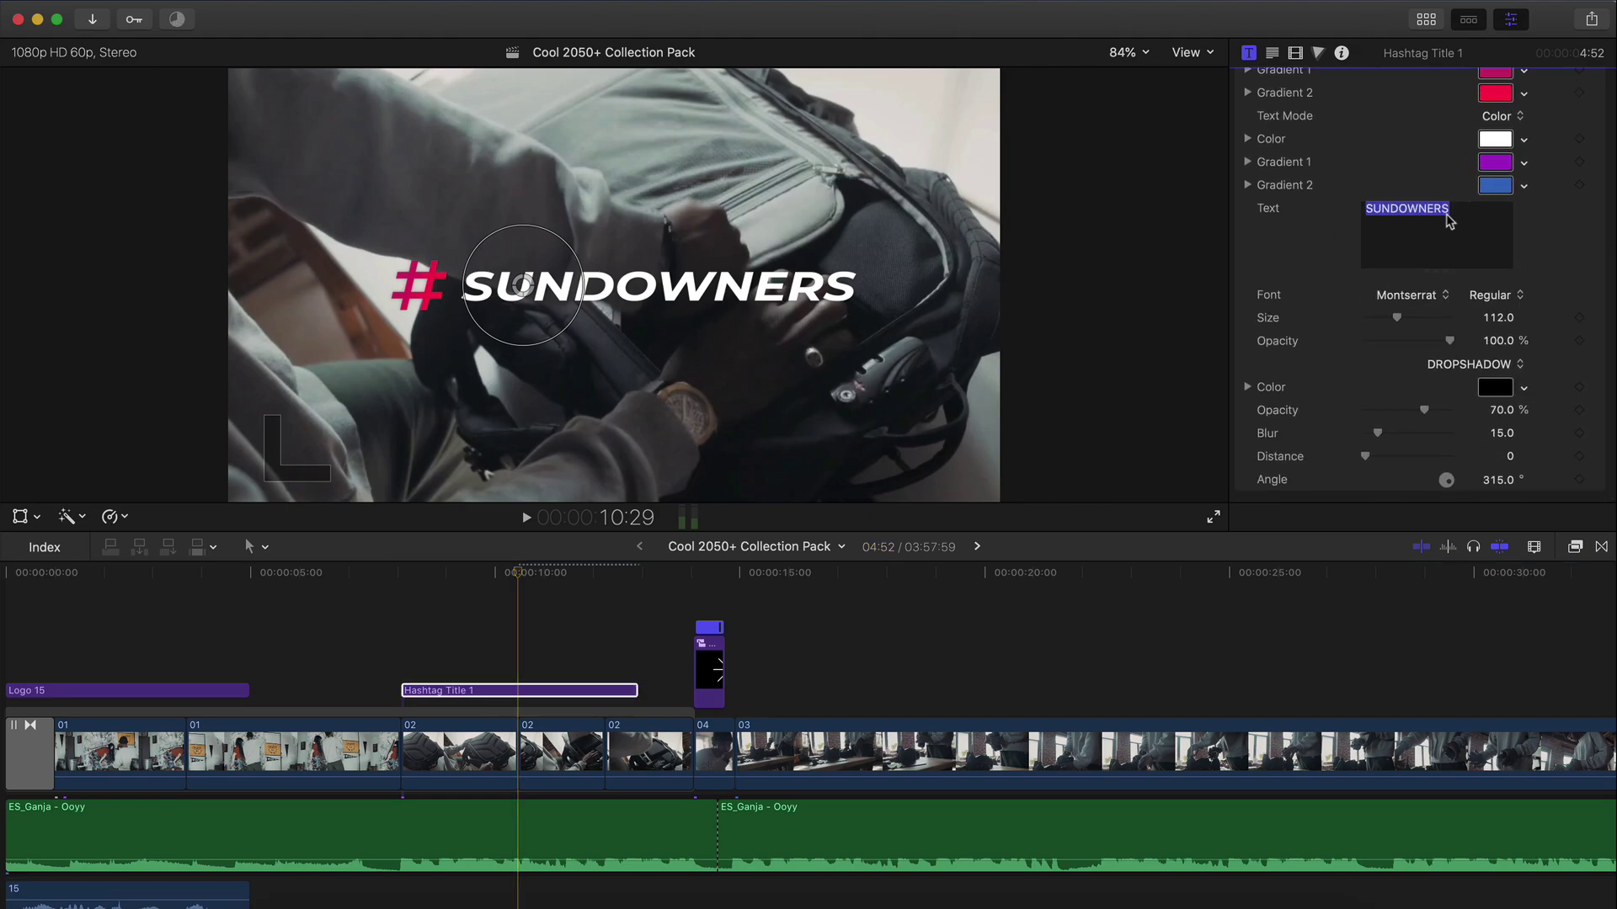
{"action": "type", "text": "BACKPACK4LIFE"}
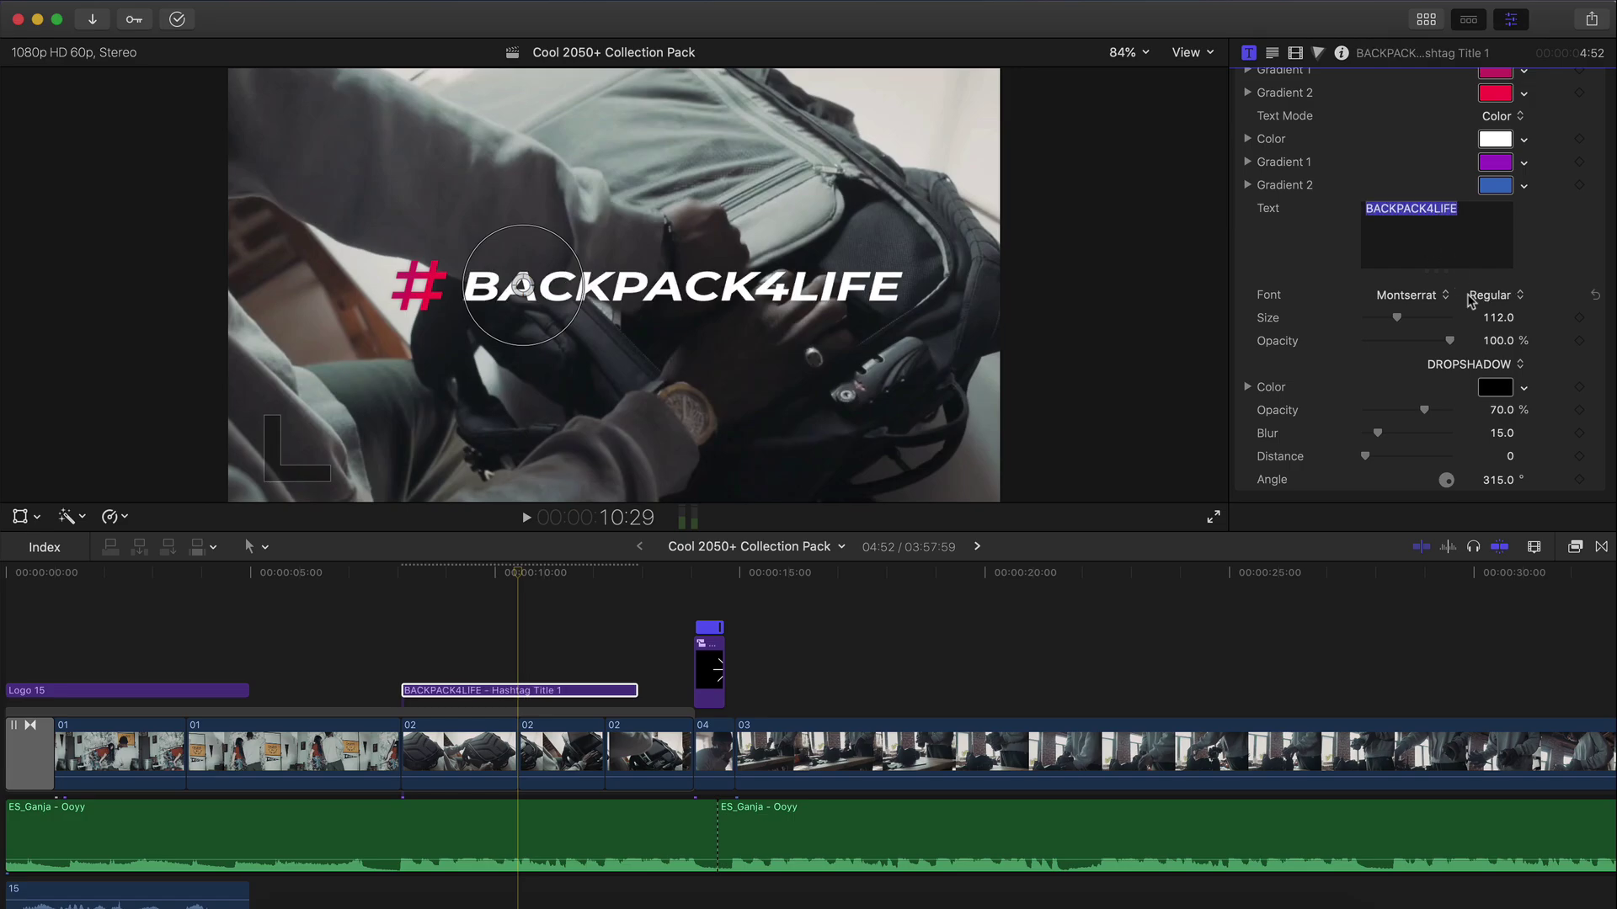
{"action": "left_click", "coordinate": [1413, 296]}
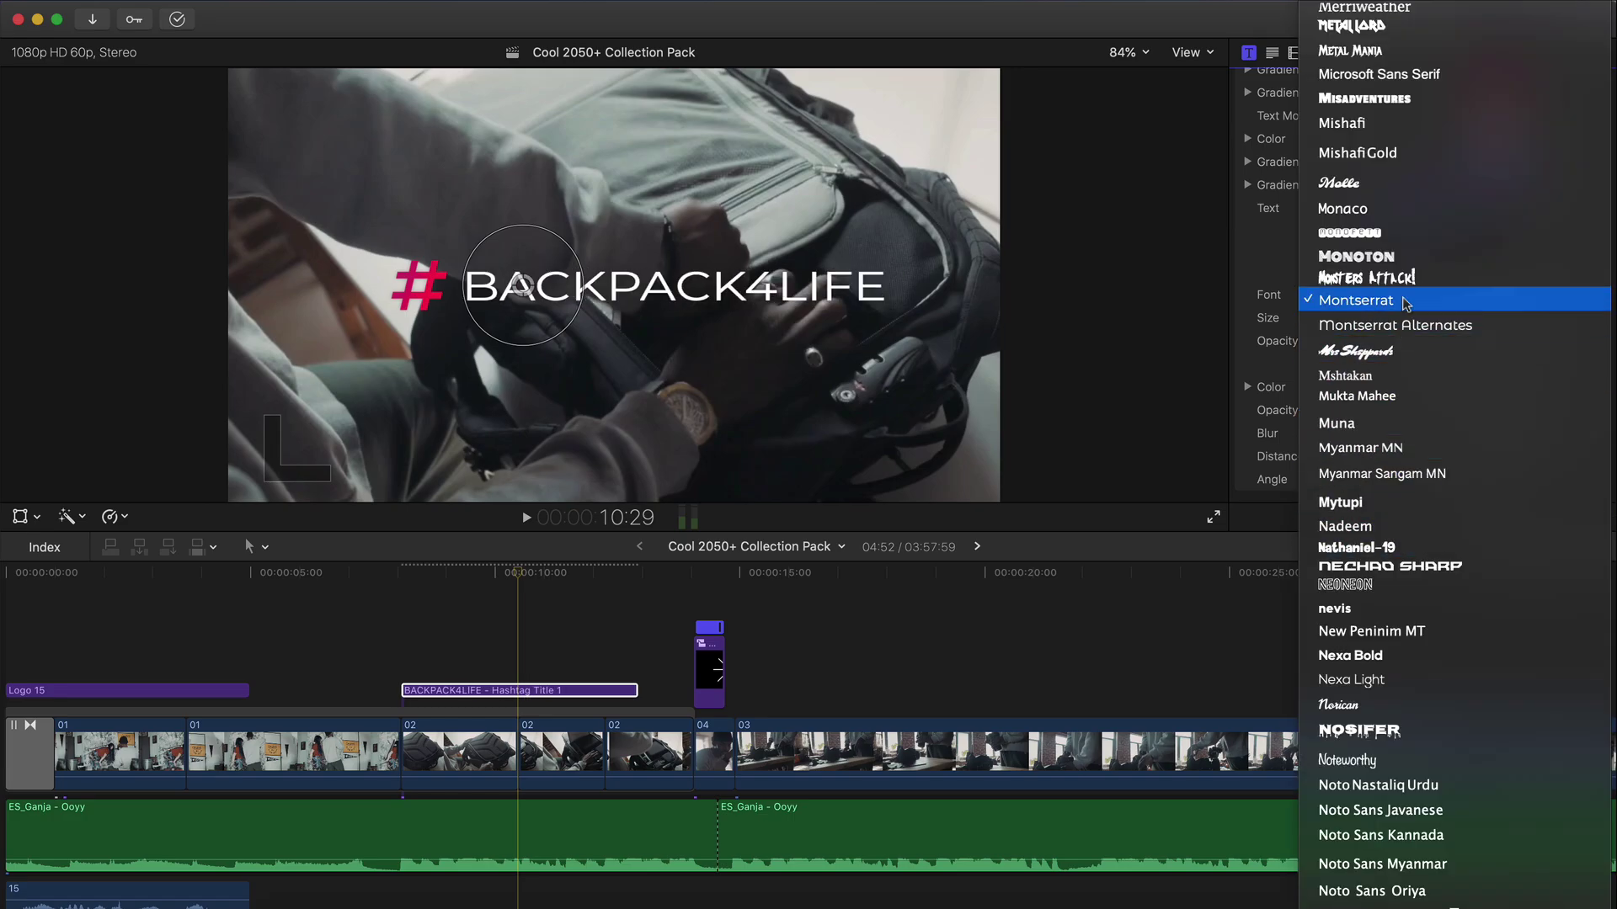
{"action": "left_click", "coordinate": [1401, 302]}
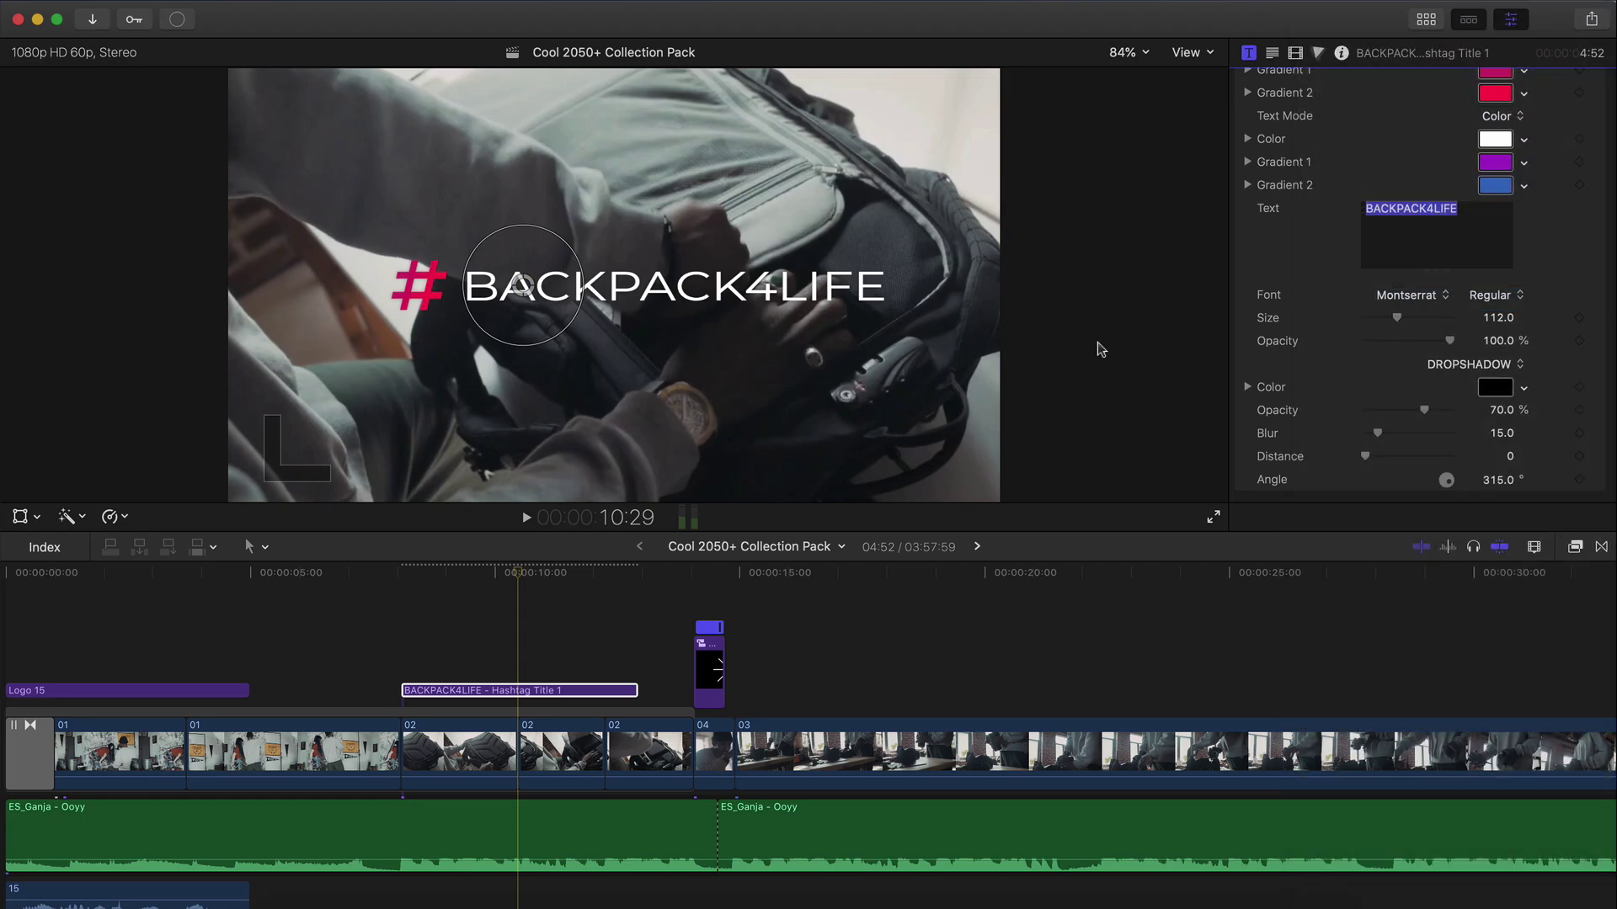
{"action": "mouse_move", "coordinate": [522, 286]}
{"action": "left_mouse_down"}
{"action": "mouse_move", "coordinate": [496, 302]}
{"action": "mouse_move", "coordinate": [523, 341]}
{"action": "mouse_move", "coordinate": [393, 442]}
{"action": "mouse_move", "coordinate": [360, 442]}
{"action": "mouse_move", "coordinate": [493, 322]}
{"action": "mouse_move", "coordinate": [490, 278]}
{"action": "mouse_move", "coordinate": [493, 291]}
{"action": "left_mouse_up"}
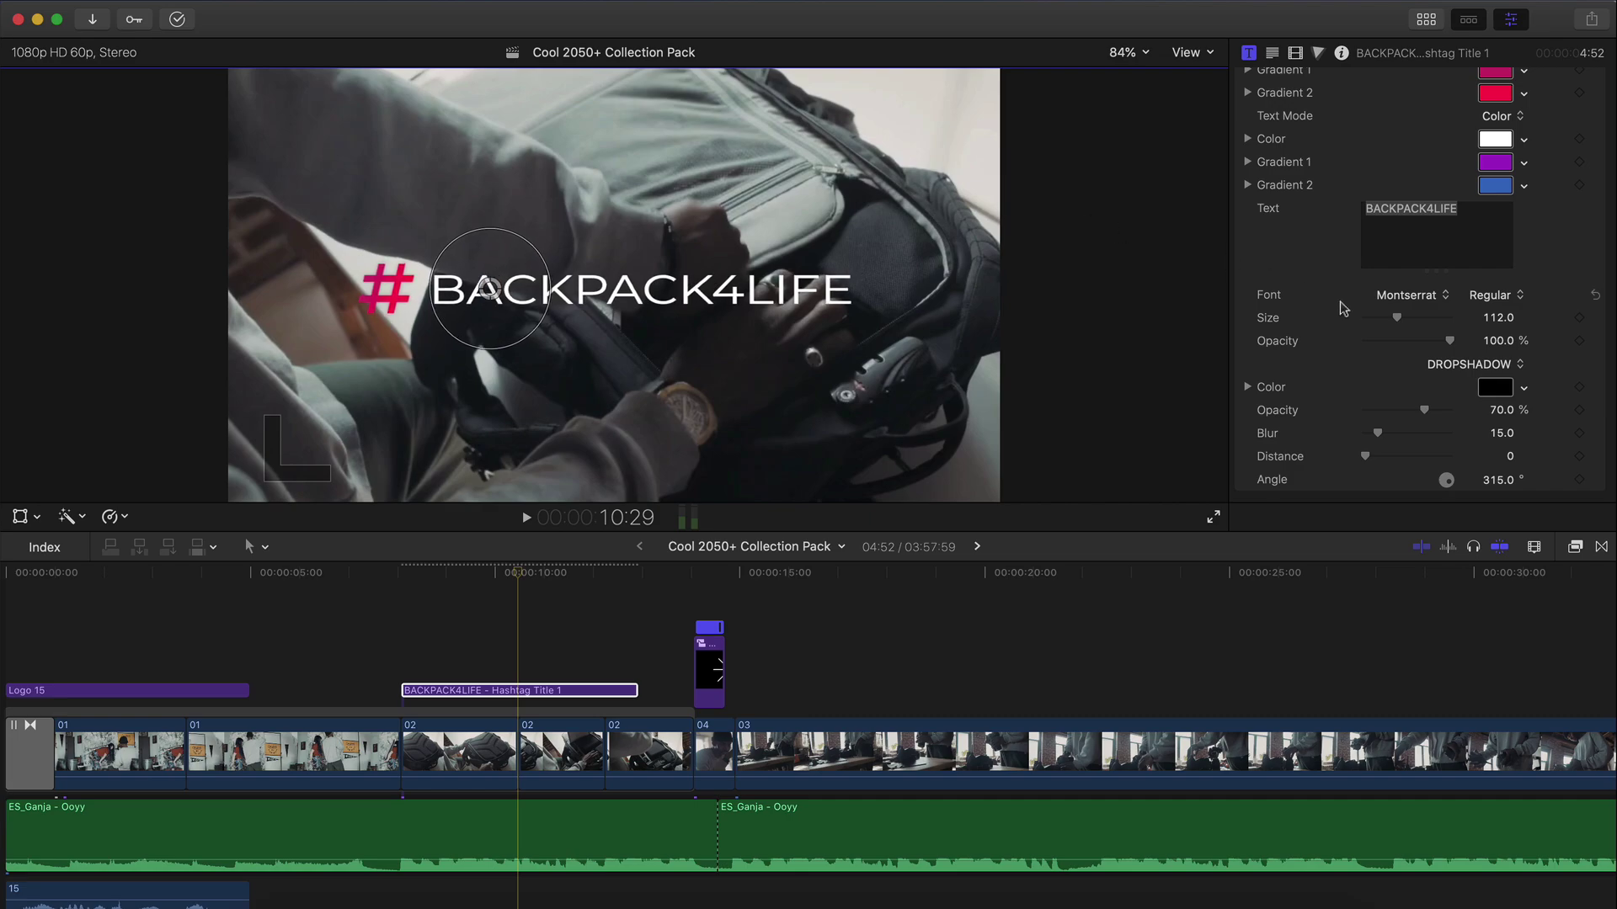
Step: Try solid colors such as Cyan and Orange on the title's hashtag symbol and return it to a pink-red gradient
{"action": "scroll", "coordinate": [1472, 268], "scroll_direction": "up", "scroll_amount": 4}
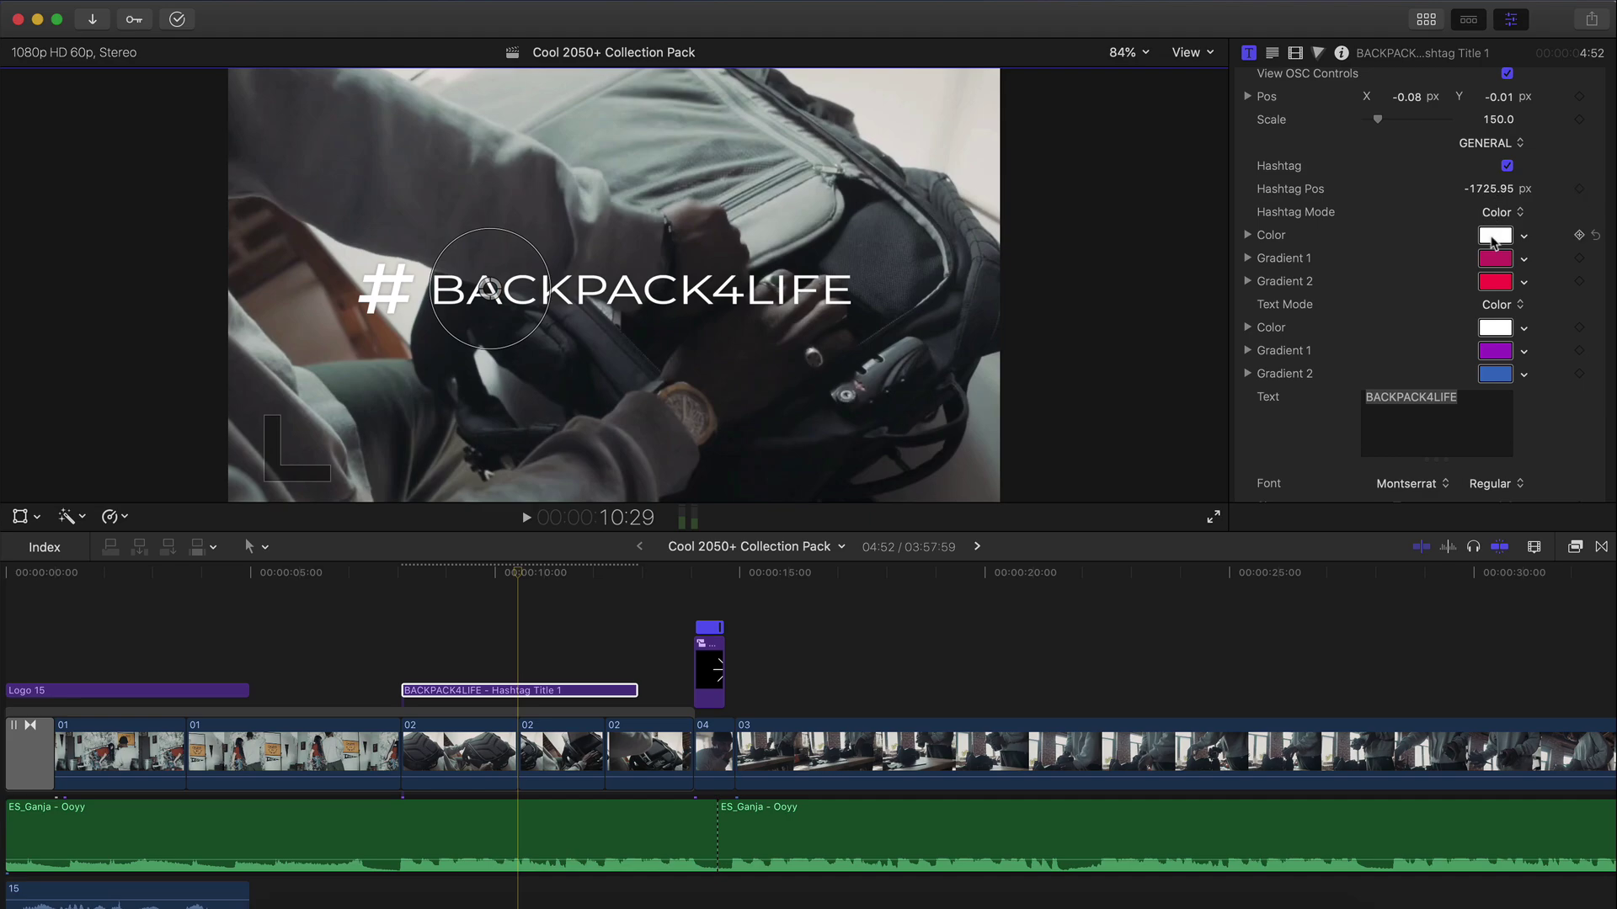
{"action": "left_click", "coordinate": [1492, 239]}
{"action": "left_click", "coordinate": [1053, 297]}
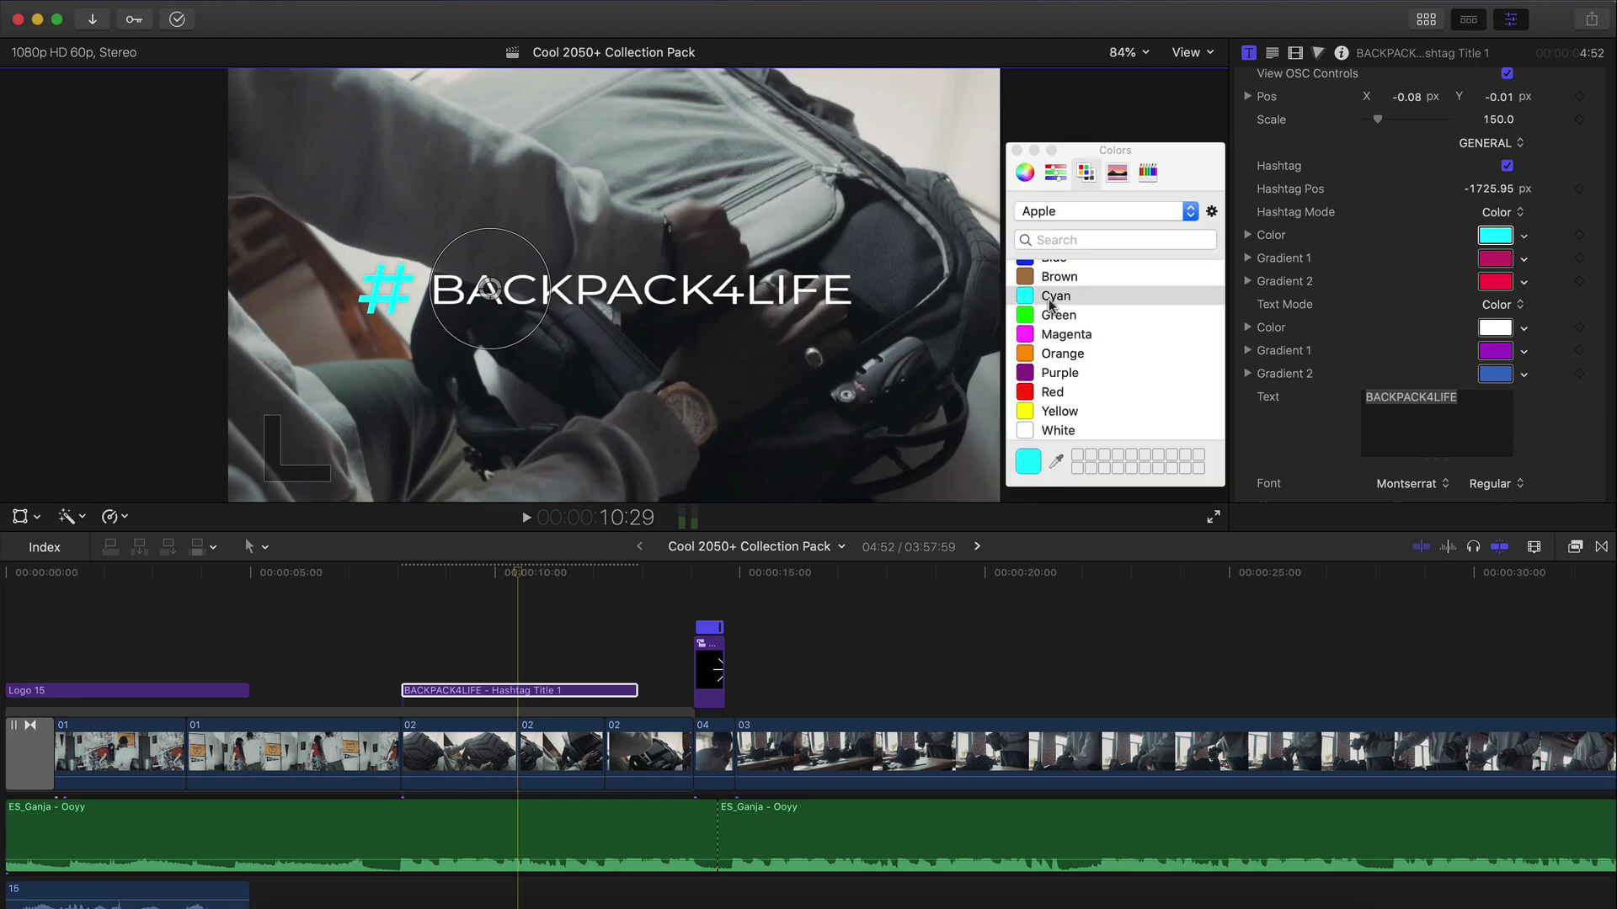
{"action": "left_click", "coordinate": [1055, 354]}
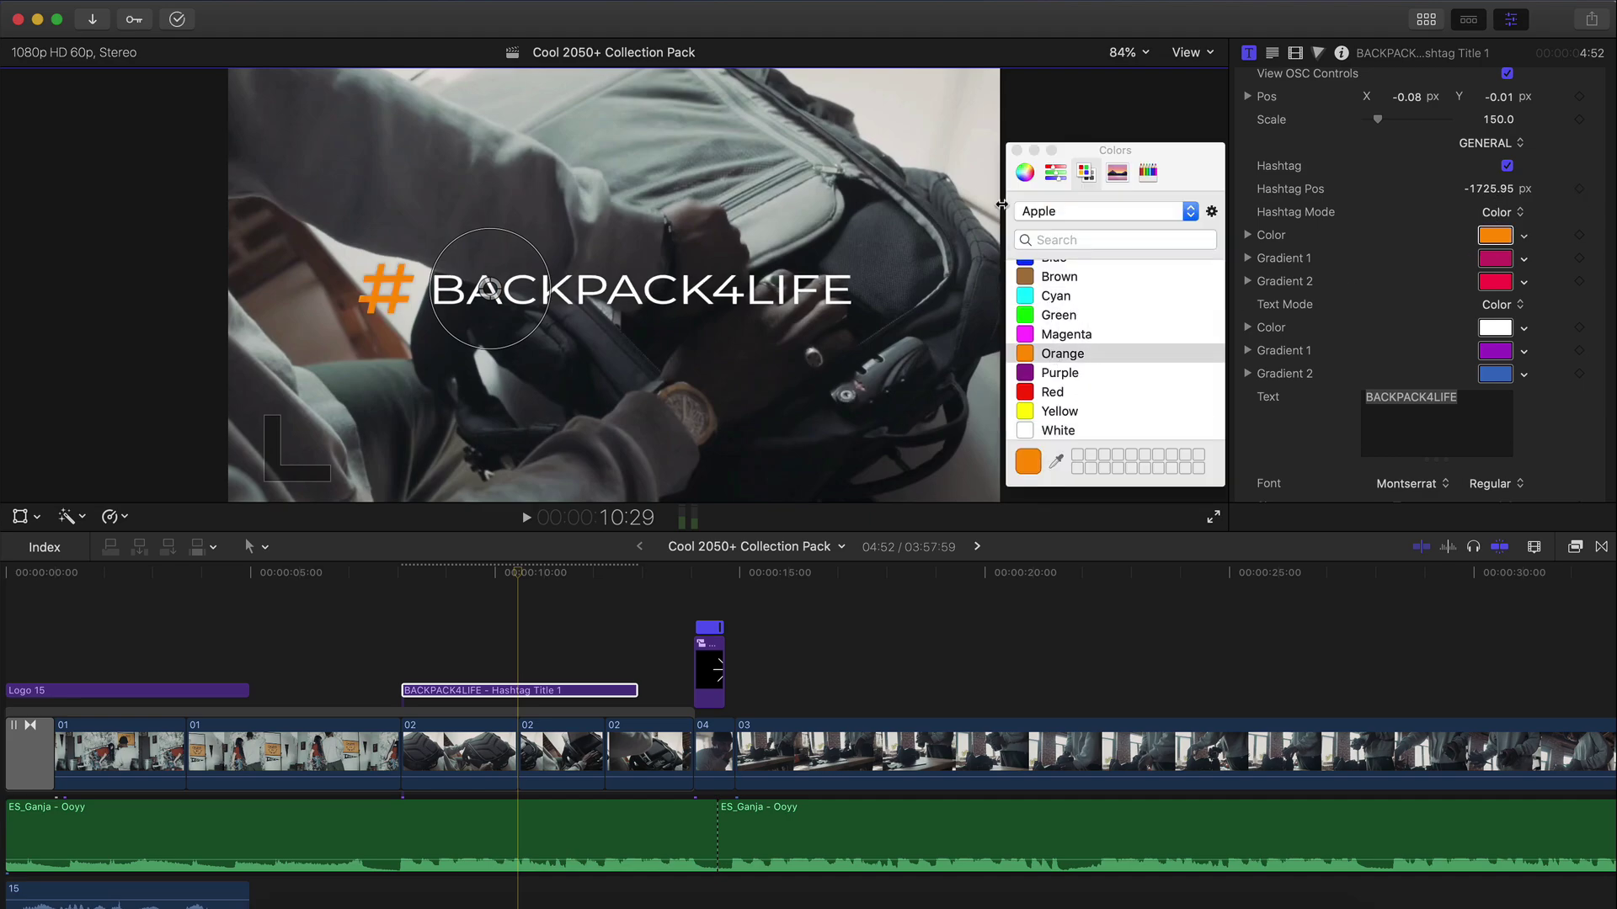
{"action": "left_click", "coordinate": [1061, 395]}
{"action": "left_click", "coordinate": [1016, 149]}
{"action": "scroll", "coordinate": [1428, 182], "scroll_direction": "down", "scroll_amount": 4}
Step: Play the BACKPACK4LIFE title and make it a new compound clip named hastag
{"action": "key", "text": "space"}
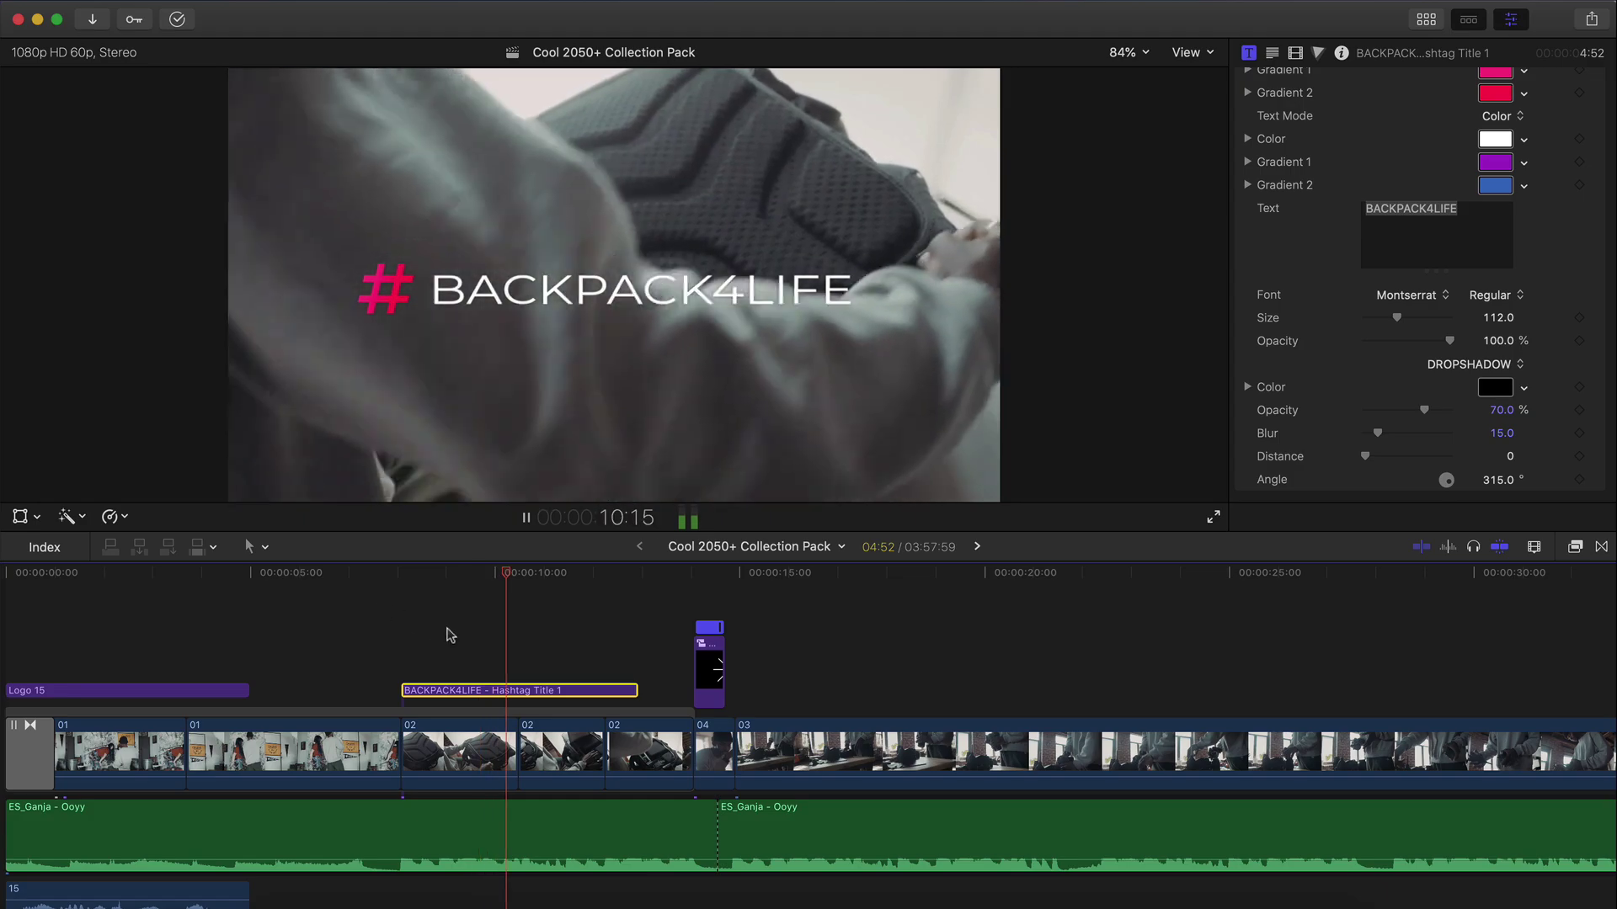
{"action": "scroll", "coordinate": [448, 636], "scroll_direction": "right", "scroll_amount": 3}
{"action": "key", "text": "space"}
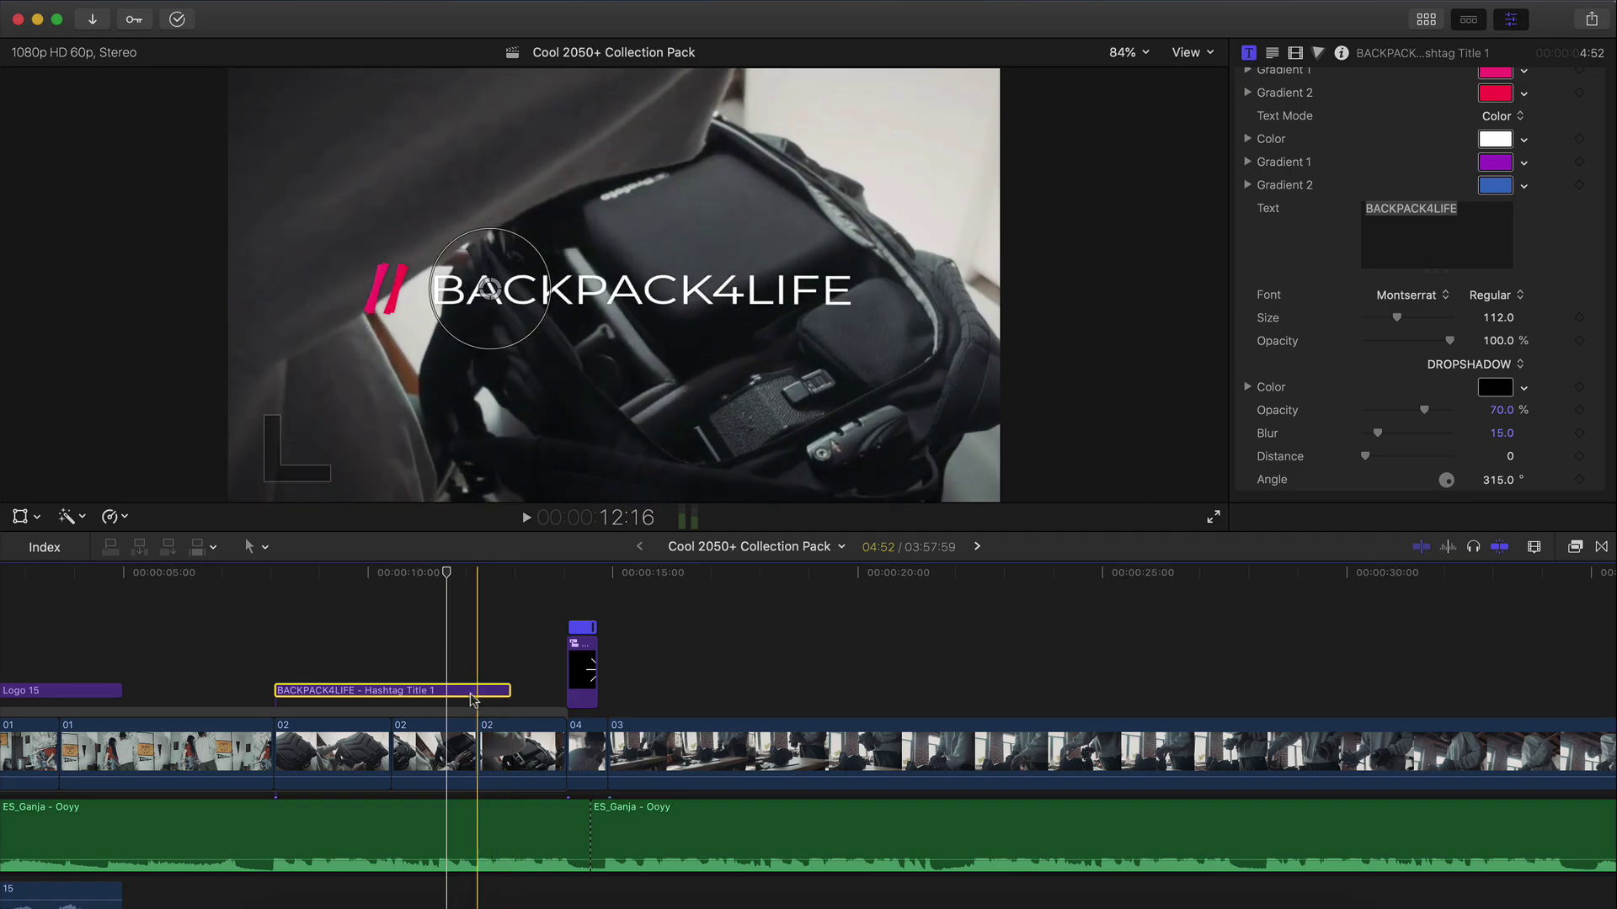
{"action": "right_click", "coordinate": [472, 697]}
{"action": "left_click", "coordinate": [504, 621]}
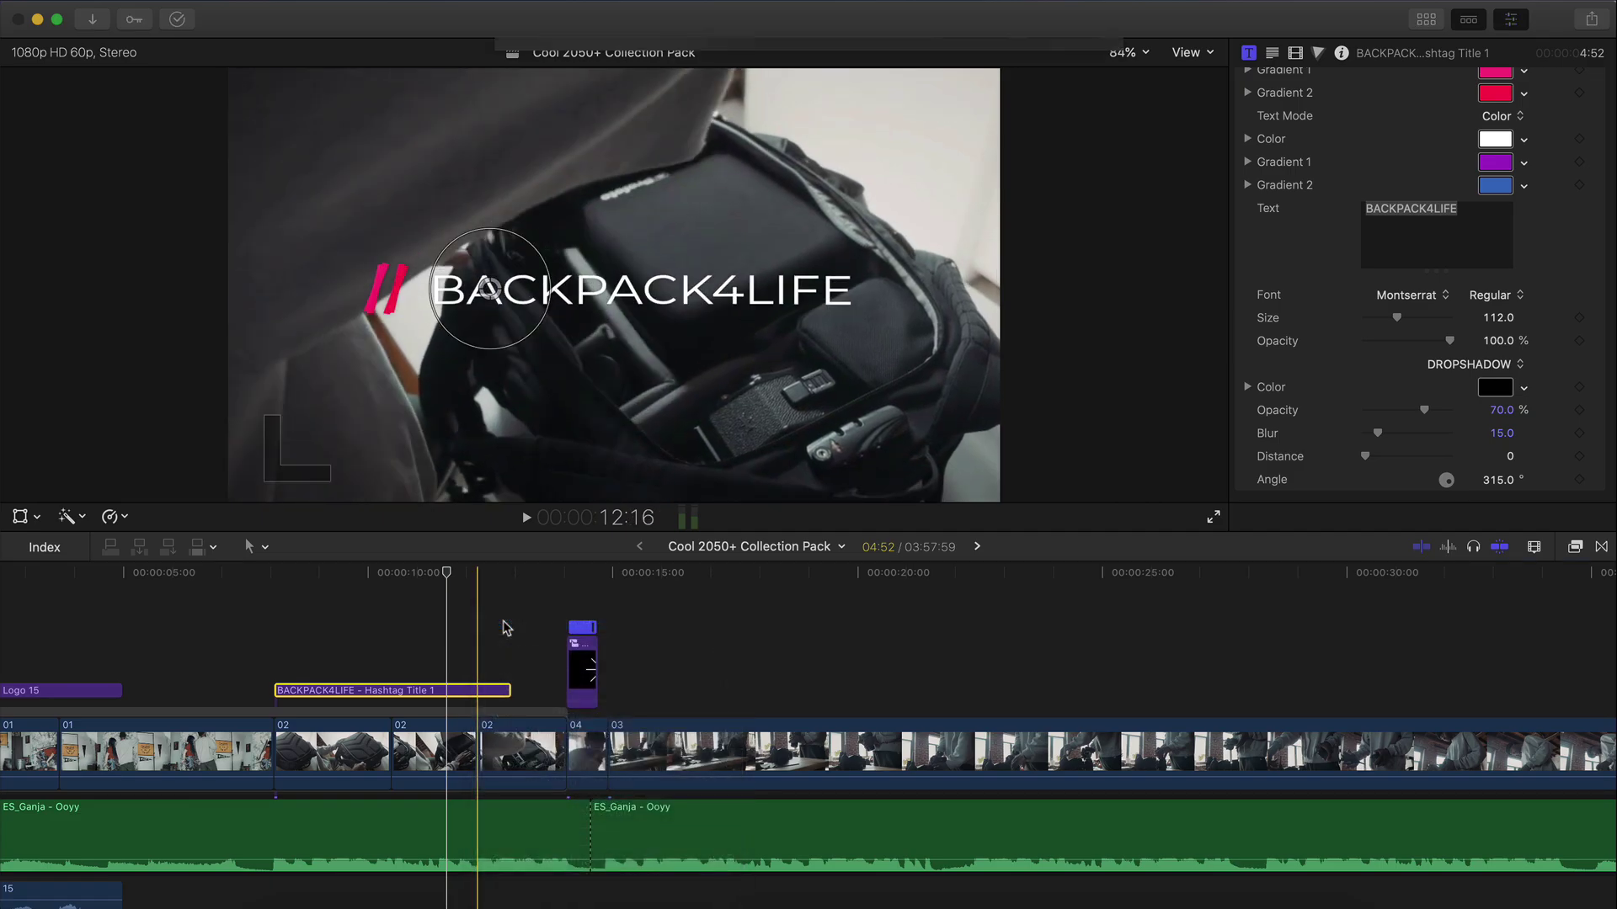
{"action": "type", "text": "hastag"}
{"action": "key", "text": "Return"}
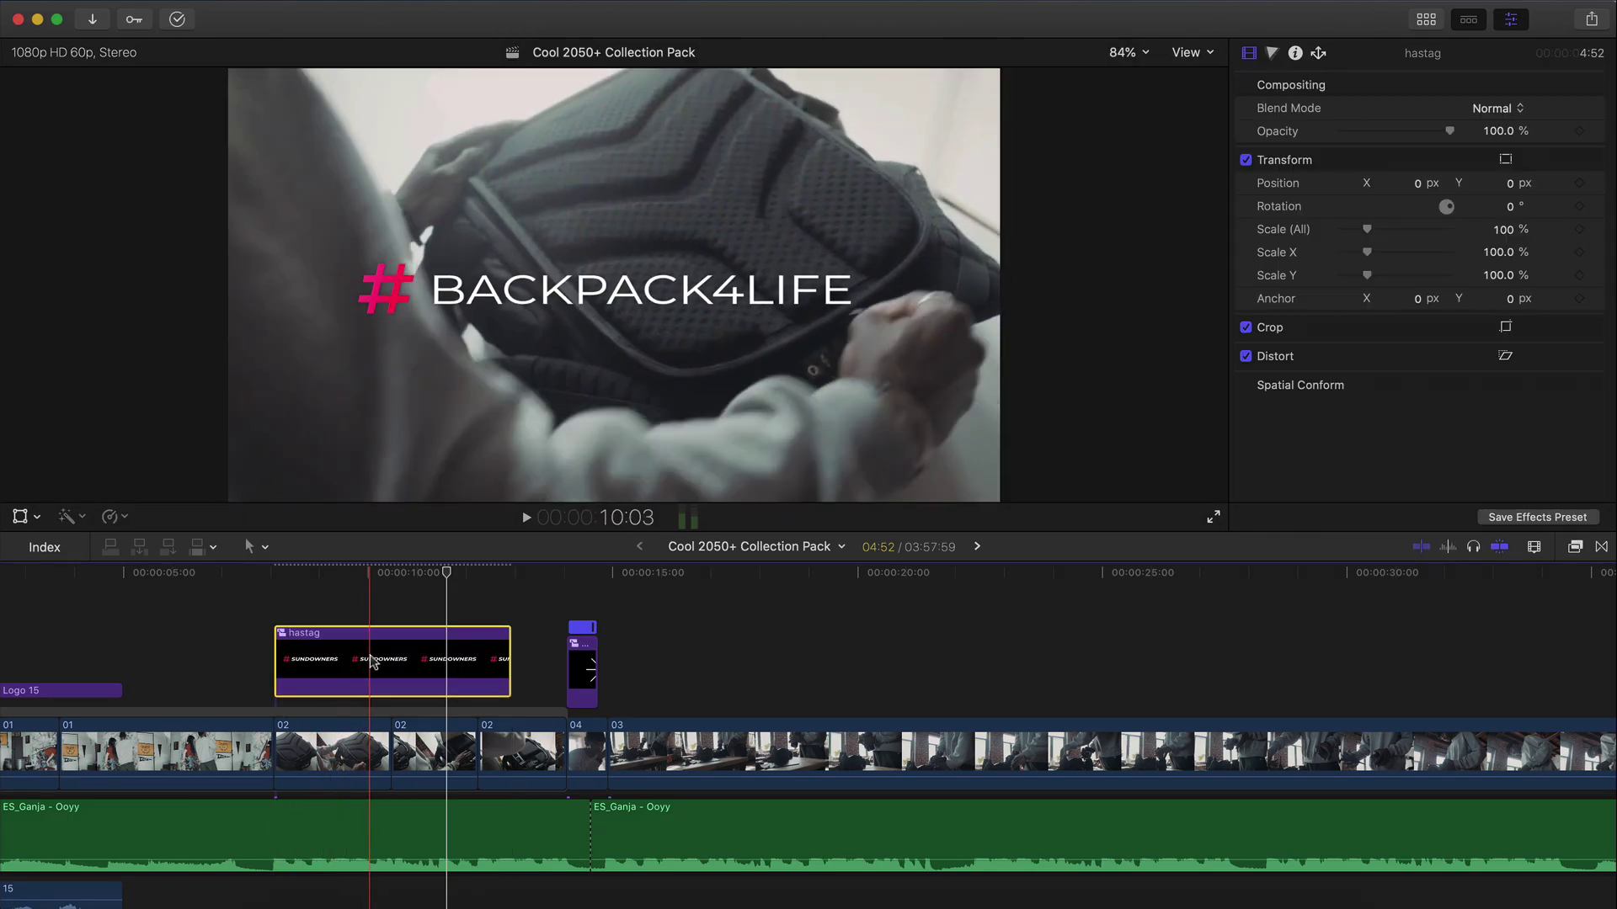
Step: Speed up the hastag compound clip to 163%, a duration of 2:59, playing it to check the timing
{"action": "key", "text": "super+r"}
{"action": "left_click_drag", "start_coordinate": [509, 619], "coordinate": [368, 619]}
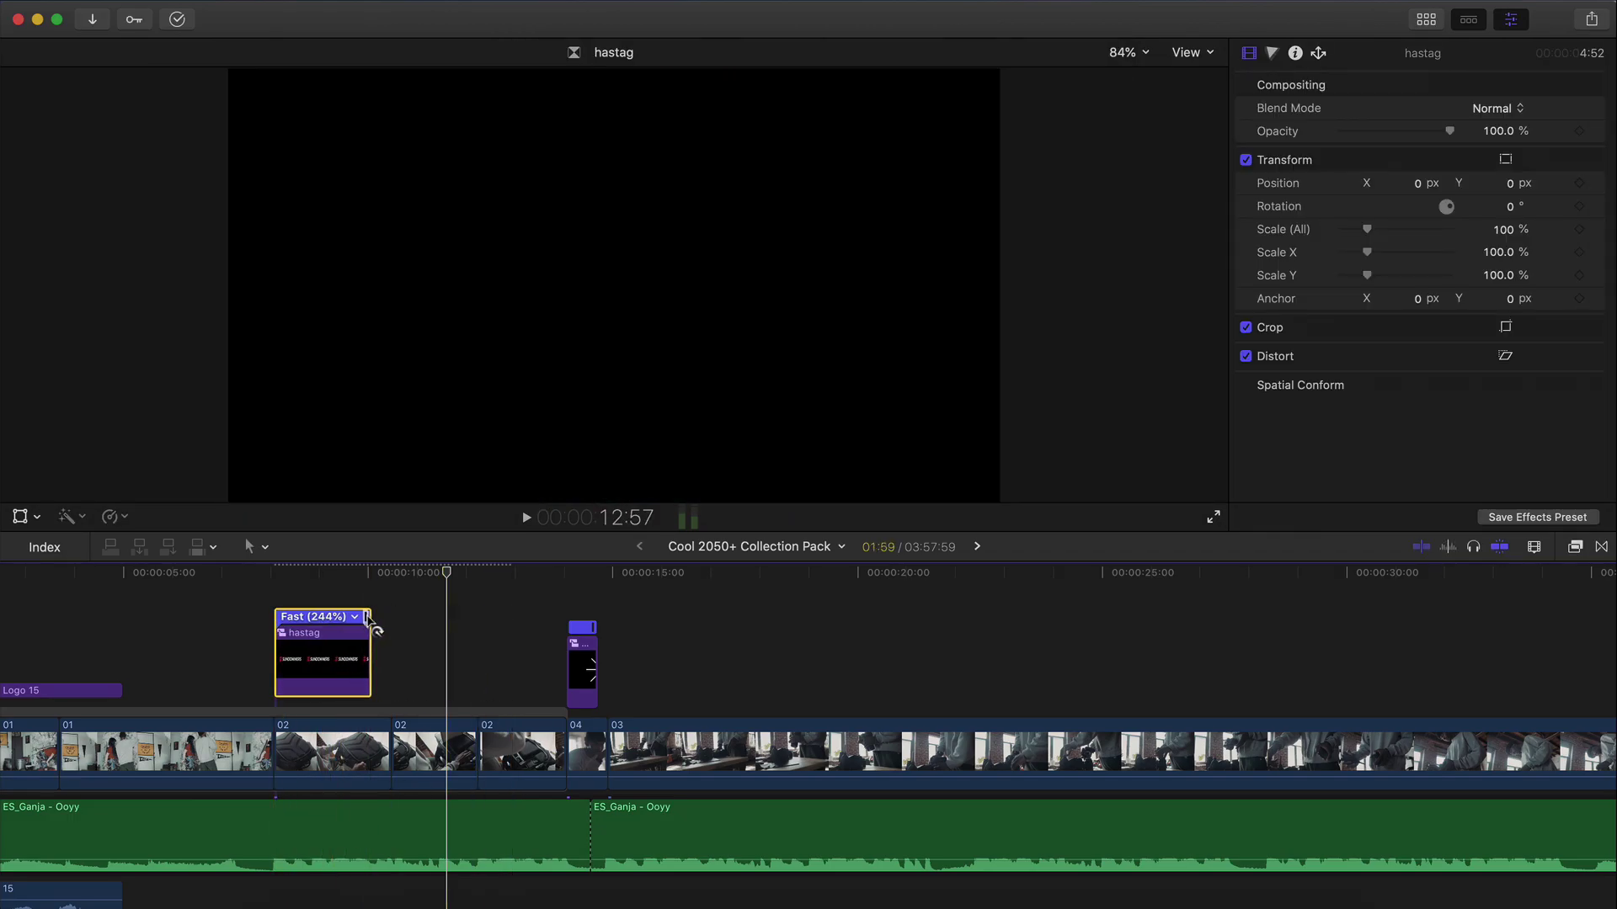
{"action": "key", "text": "space"}
{"action": "left_click", "coordinate": [274, 592]}
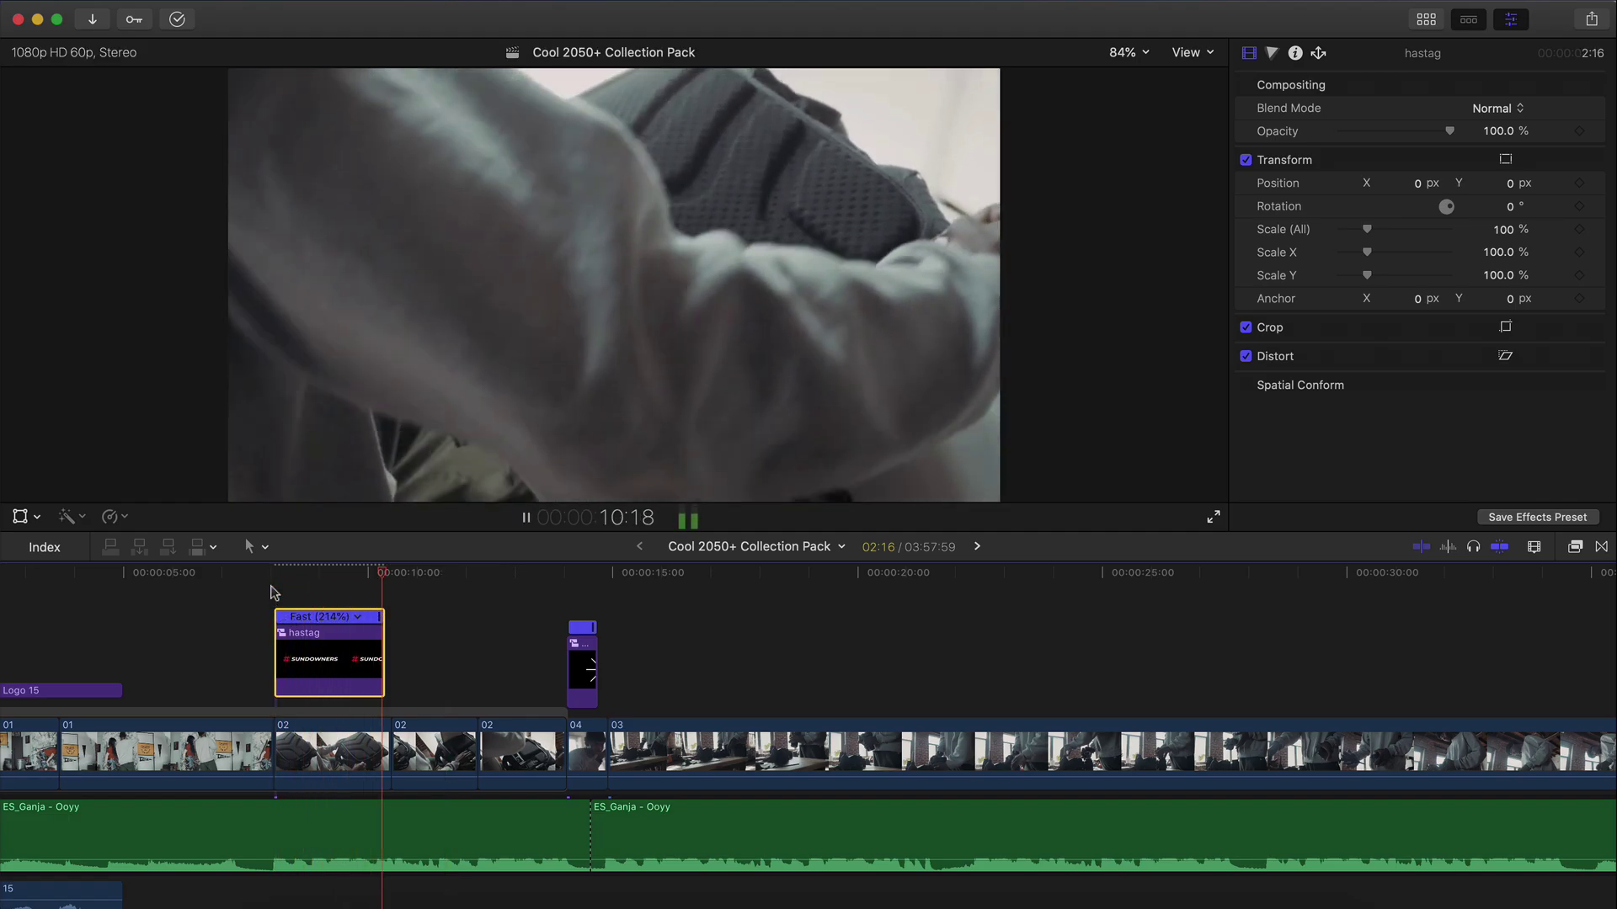
{"action": "key", "text": "space"}
{"action": "left_click_drag", "start_coordinate": [381, 621], "coordinate": [417, 622]}
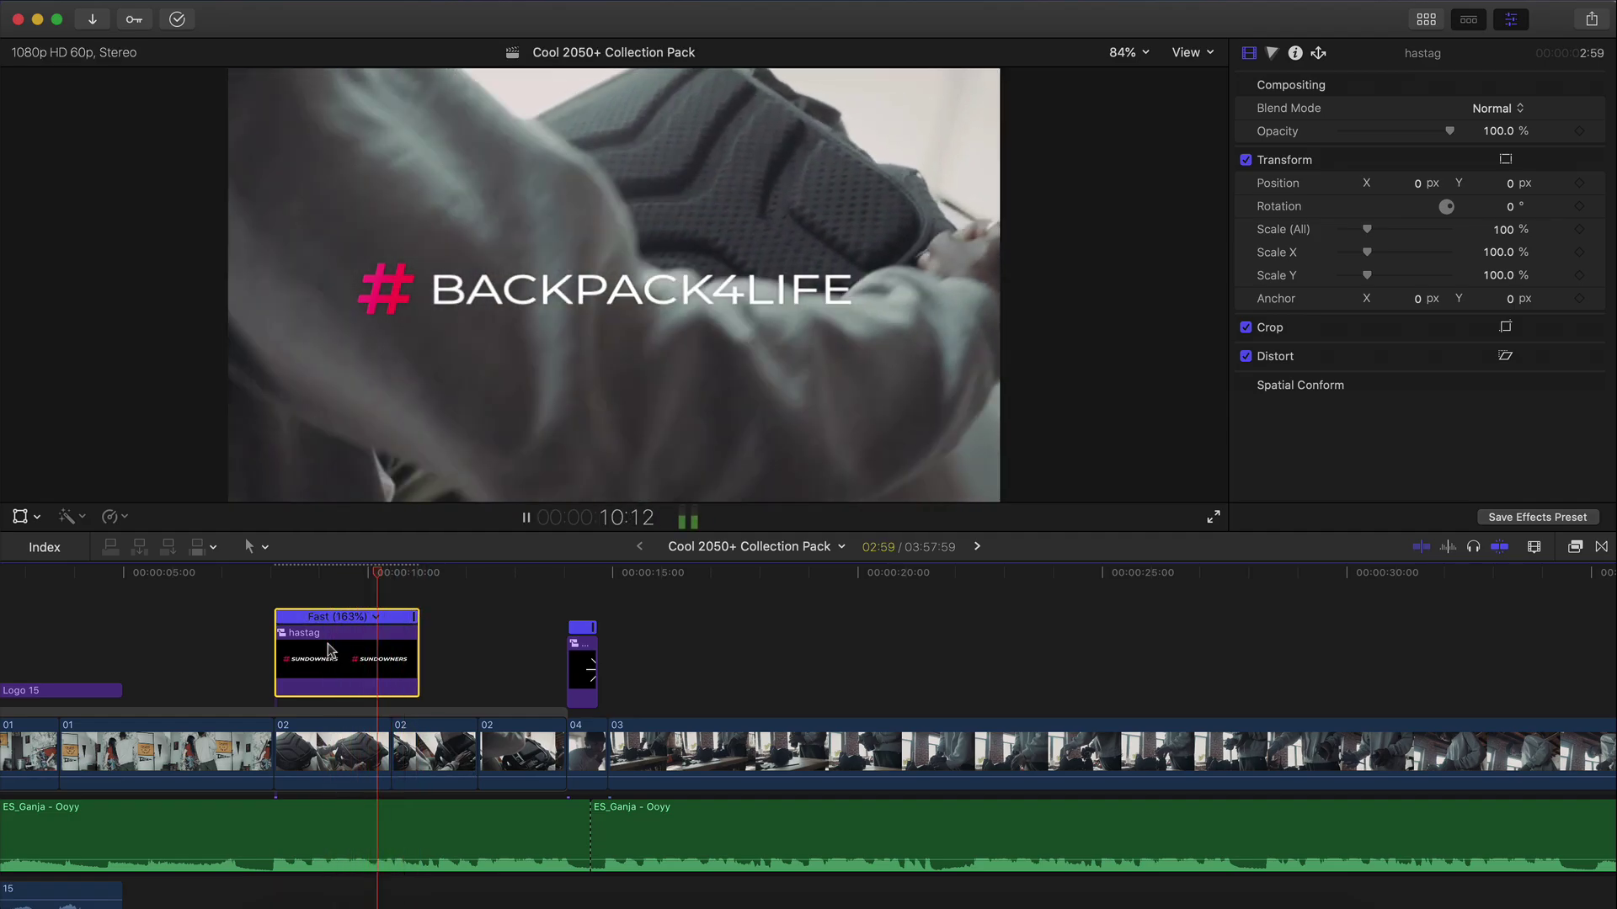
{"action": "key", "text": "space"}
Step: Cut clip 03 about 11 seconds in, delete its opening section and skim the new start
{"action": "scroll", "coordinate": [379, 644], "scroll_direction": "right", "scroll_amount": 5}
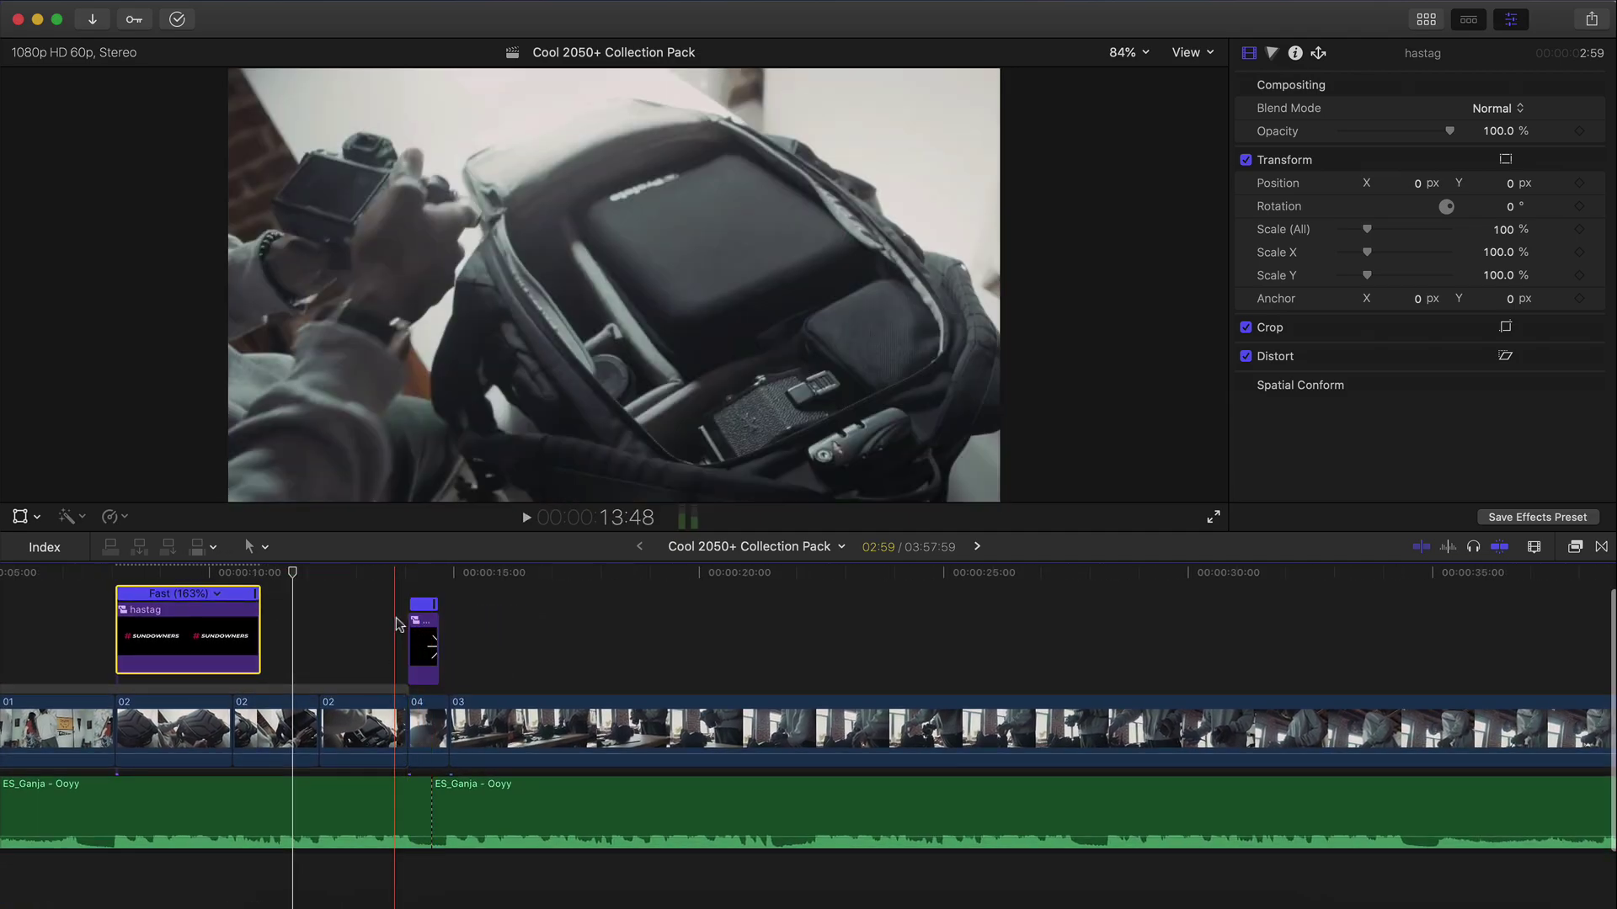
{"action": "key", "text": "space"}
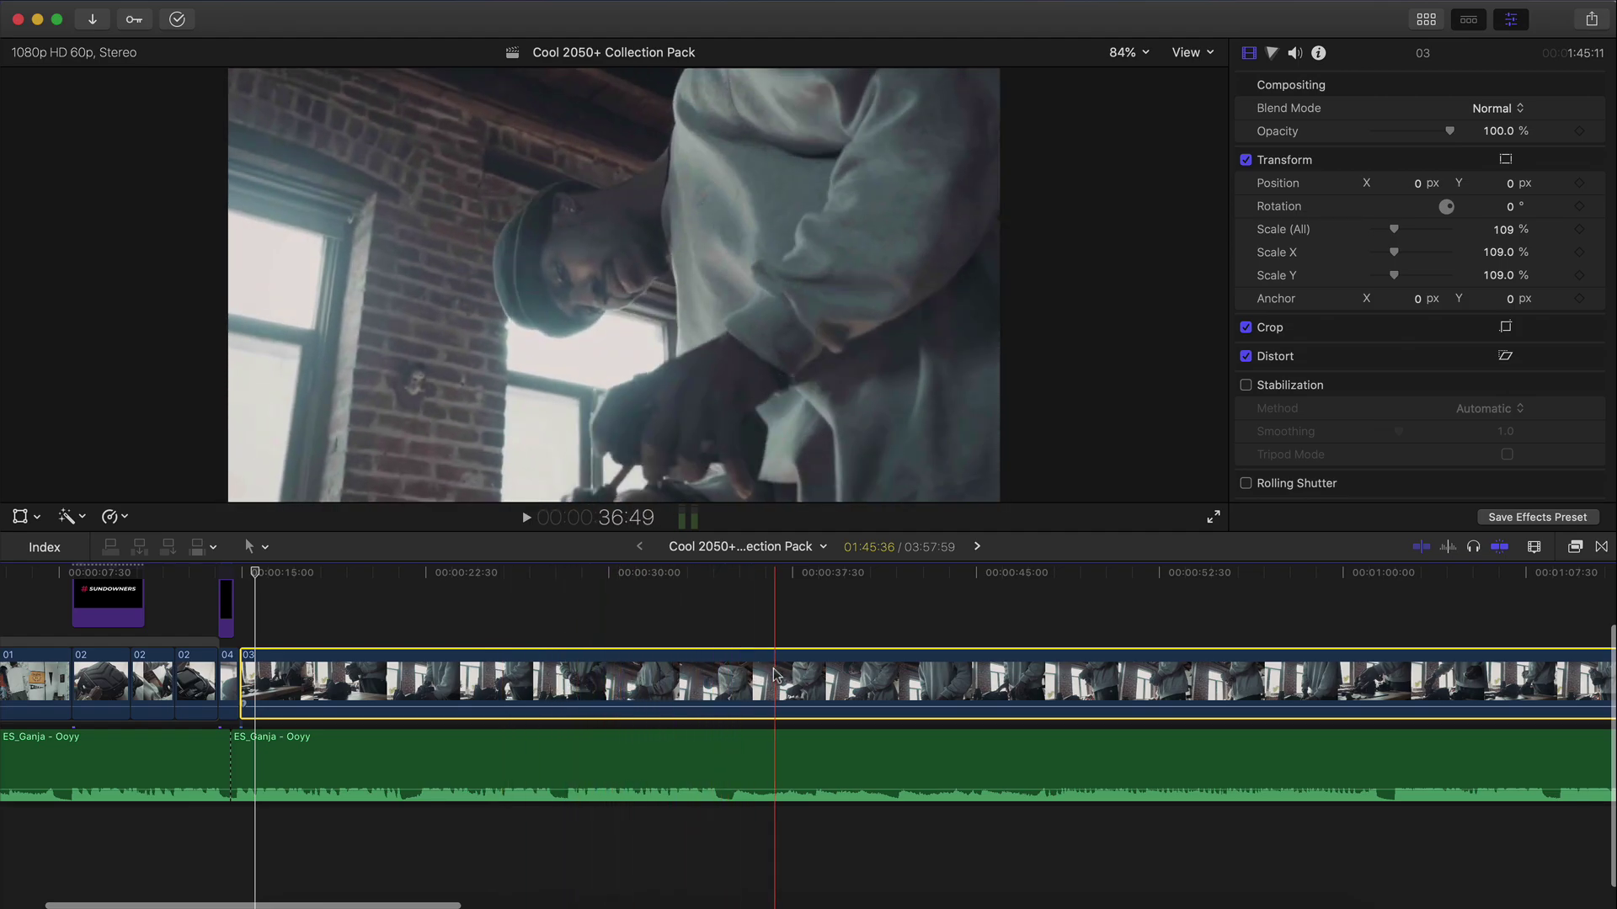
{"action": "left_click", "coordinate": [515, 686]}
{"action": "key", "text": "a"}
{"action": "left_click", "coordinate": [466, 685]}
{"action": "key", "text": "Delete"}
{"action": "left_click_drag", "start_coordinate": [596, 676], "coordinate": [277, 669]}
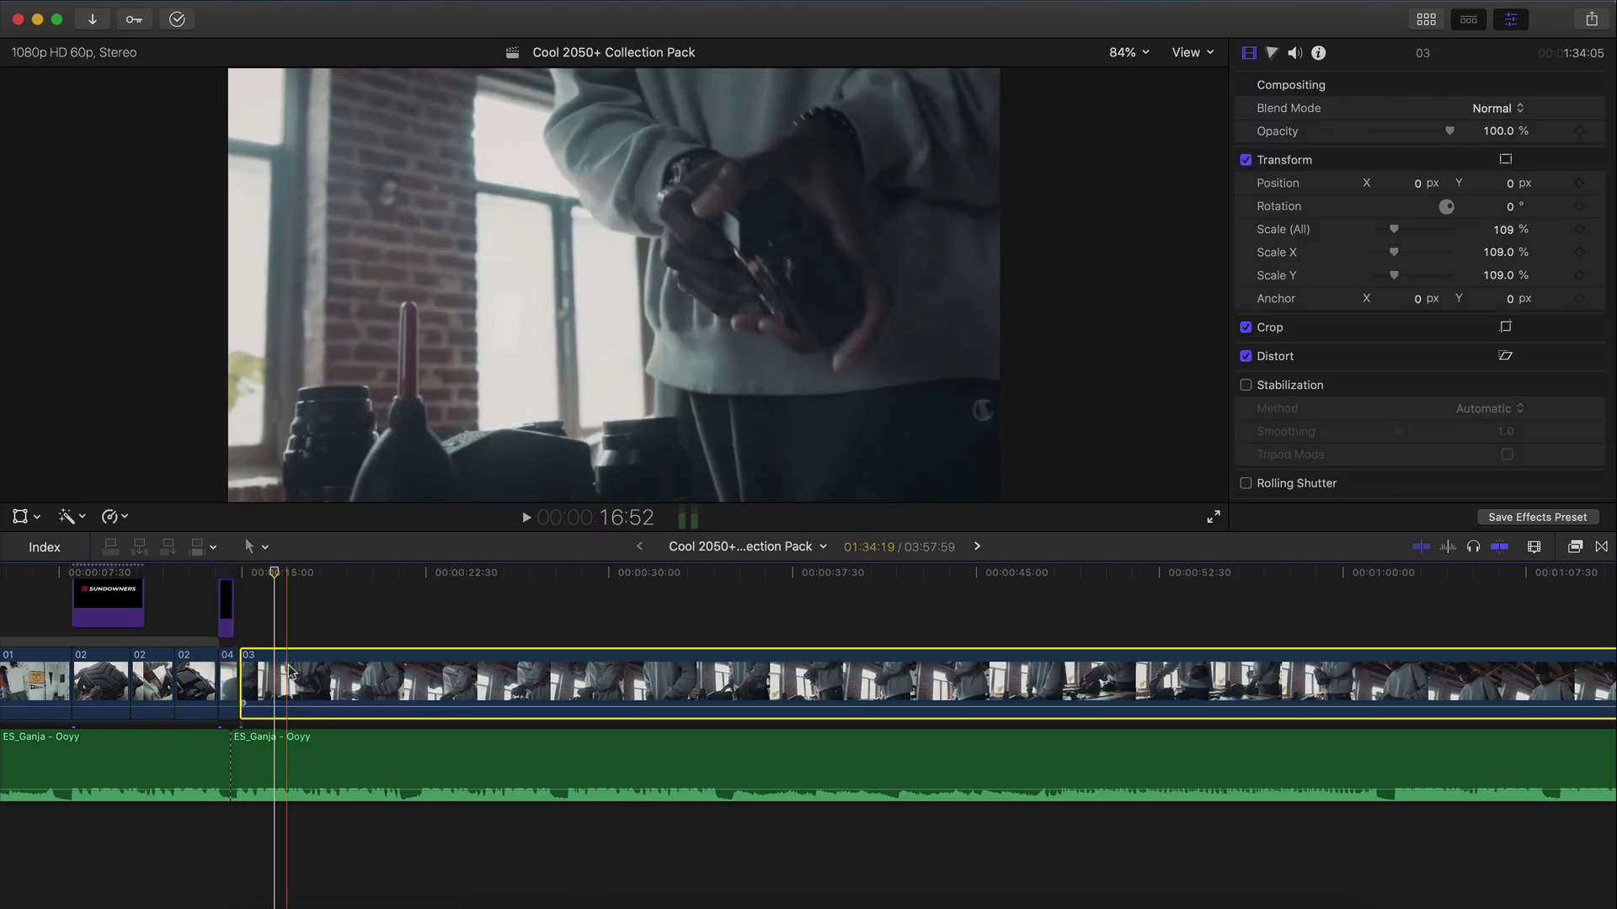
Step: Cut clip 03 at about 16 seconds and again about 10 seconds further on, delete the section between and close the gap
{"action": "key", "text": "space"}
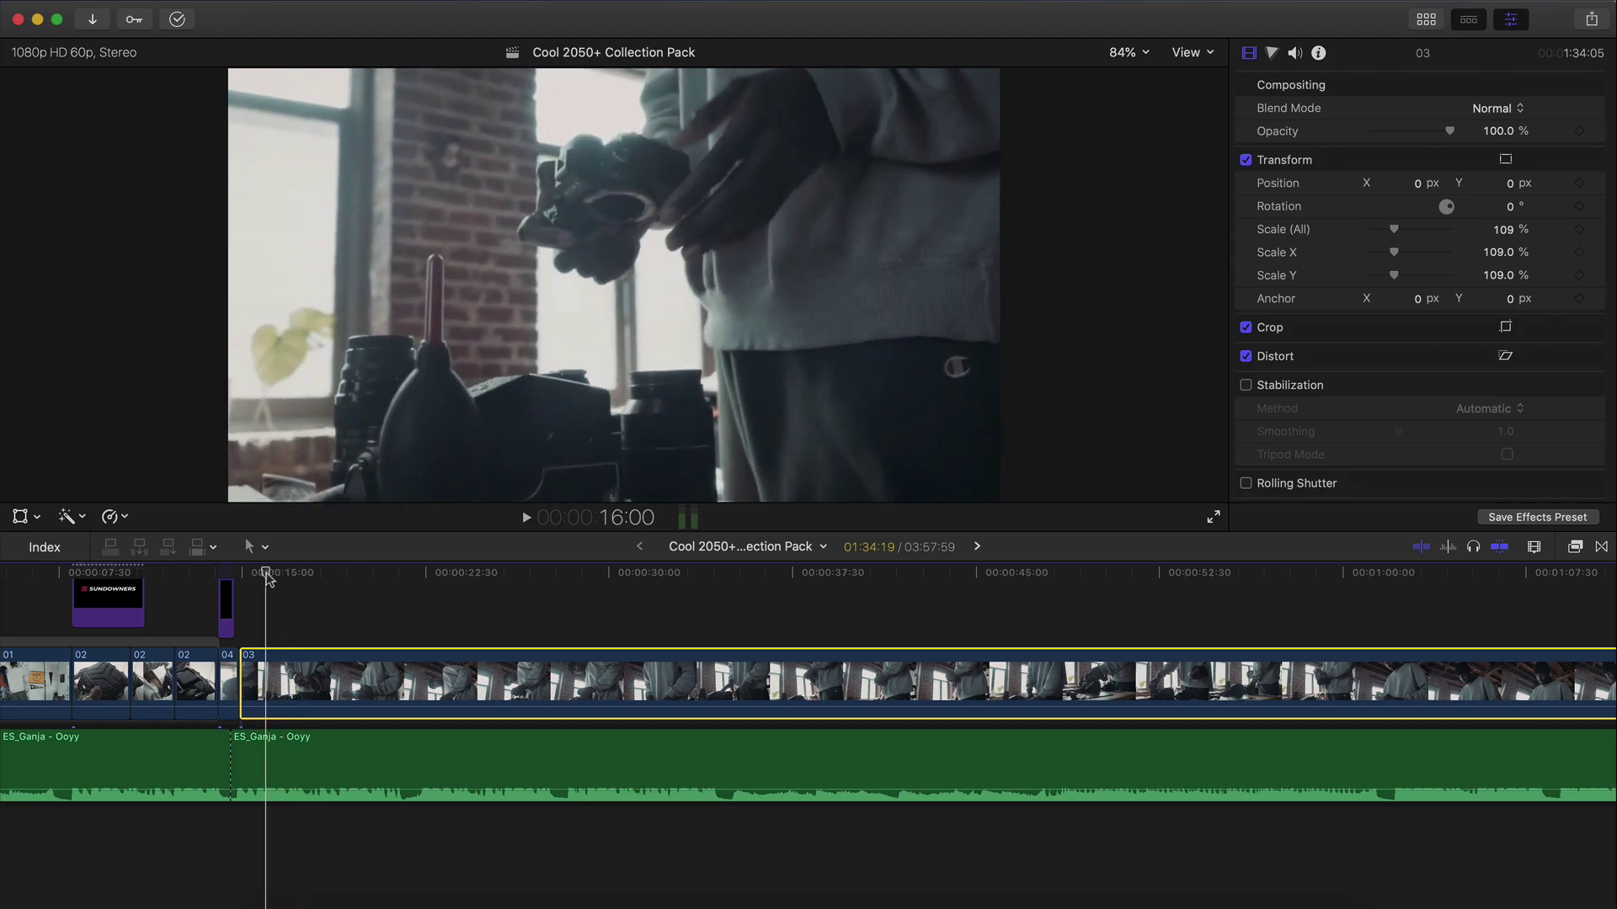
{"action": "key", "text": "b"}
{"action": "left_click", "coordinate": [266, 678]}
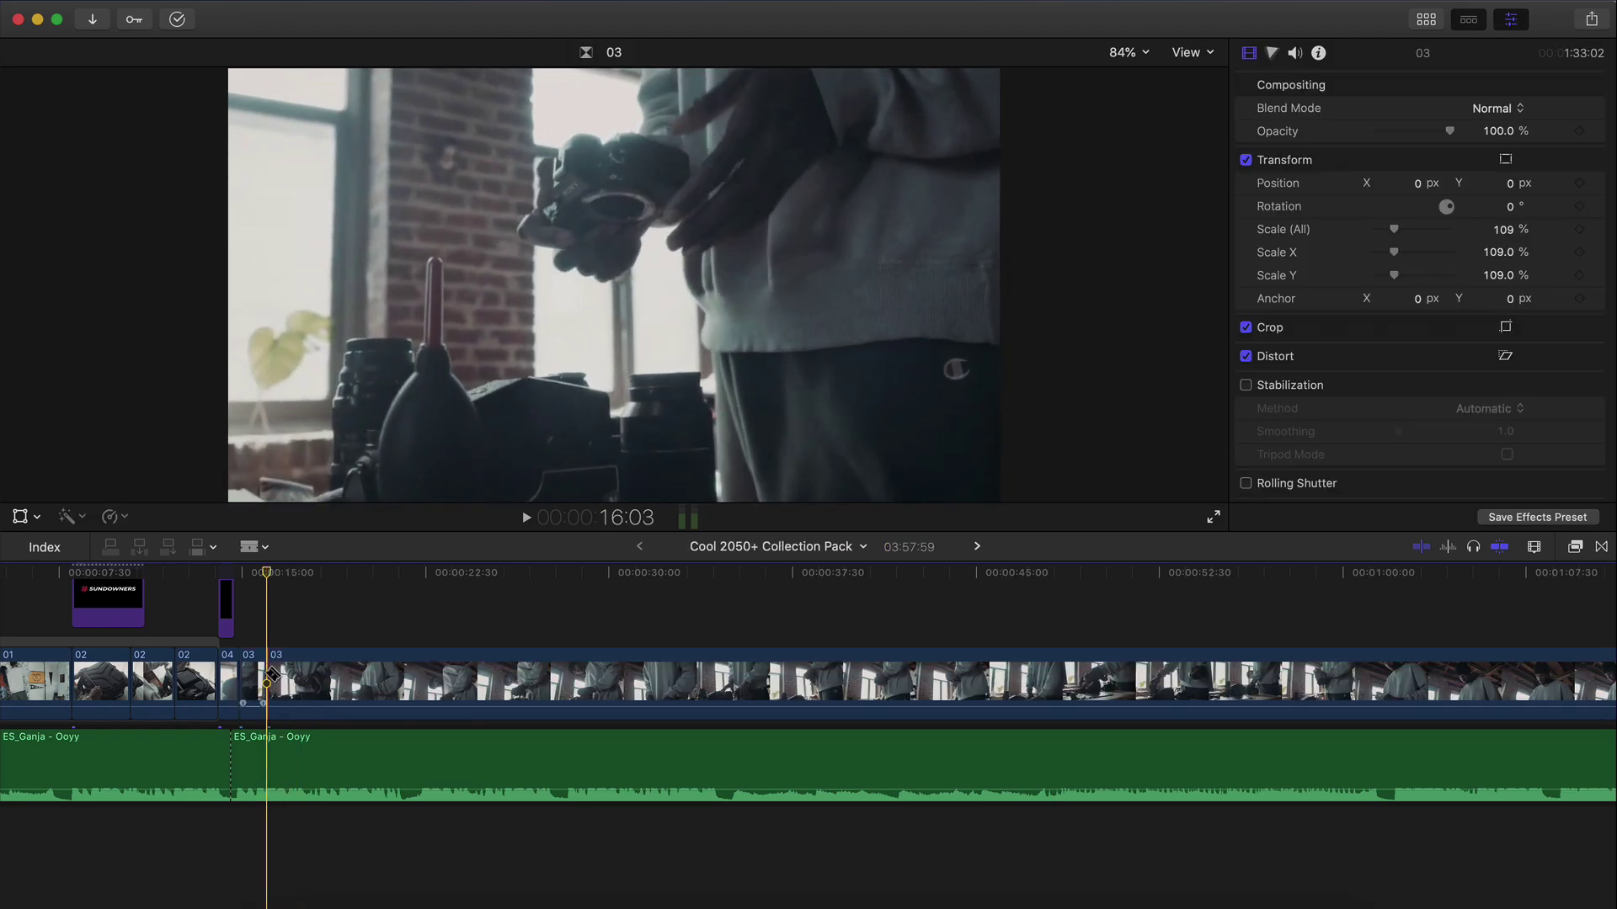
{"action": "left_click", "coordinate": [515, 678]}
{"action": "key", "text": "a"}
{"action": "left_click", "coordinate": [502, 678]}
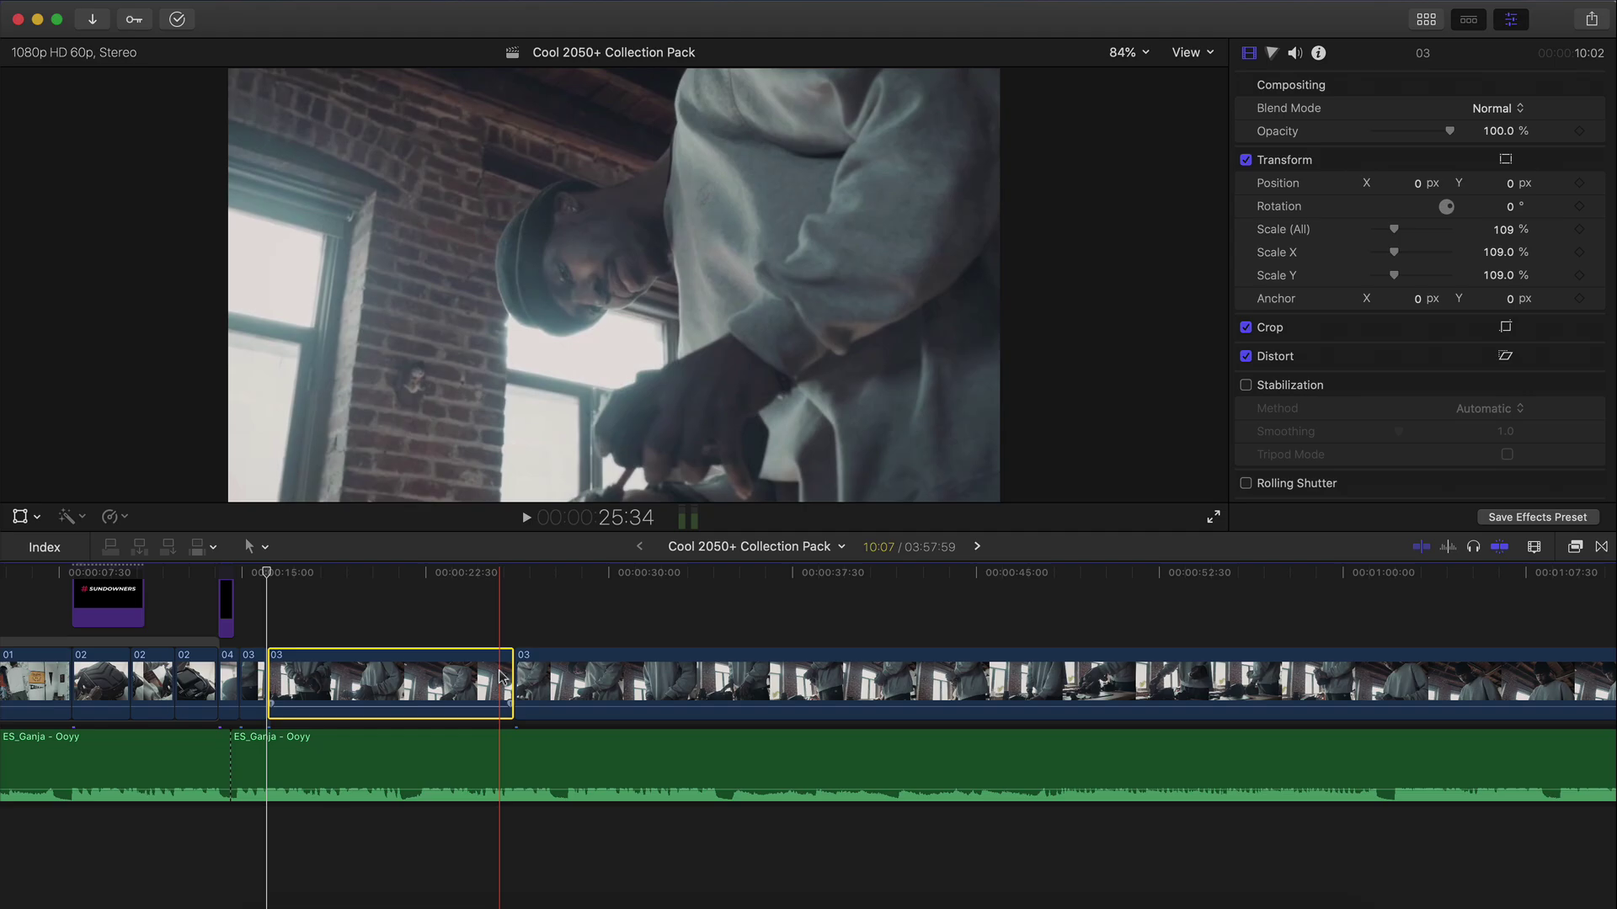
{"action": "key", "text": "BackSpace"}
{"action": "left_click_drag", "start_coordinate": [599, 674], "coordinate": [350, 665]}
Step: Cut the remaining clip 03 at about 17 seconds and about 8 seconds further on, delete the middle section and close the gap
{"action": "key", "text": "space"}
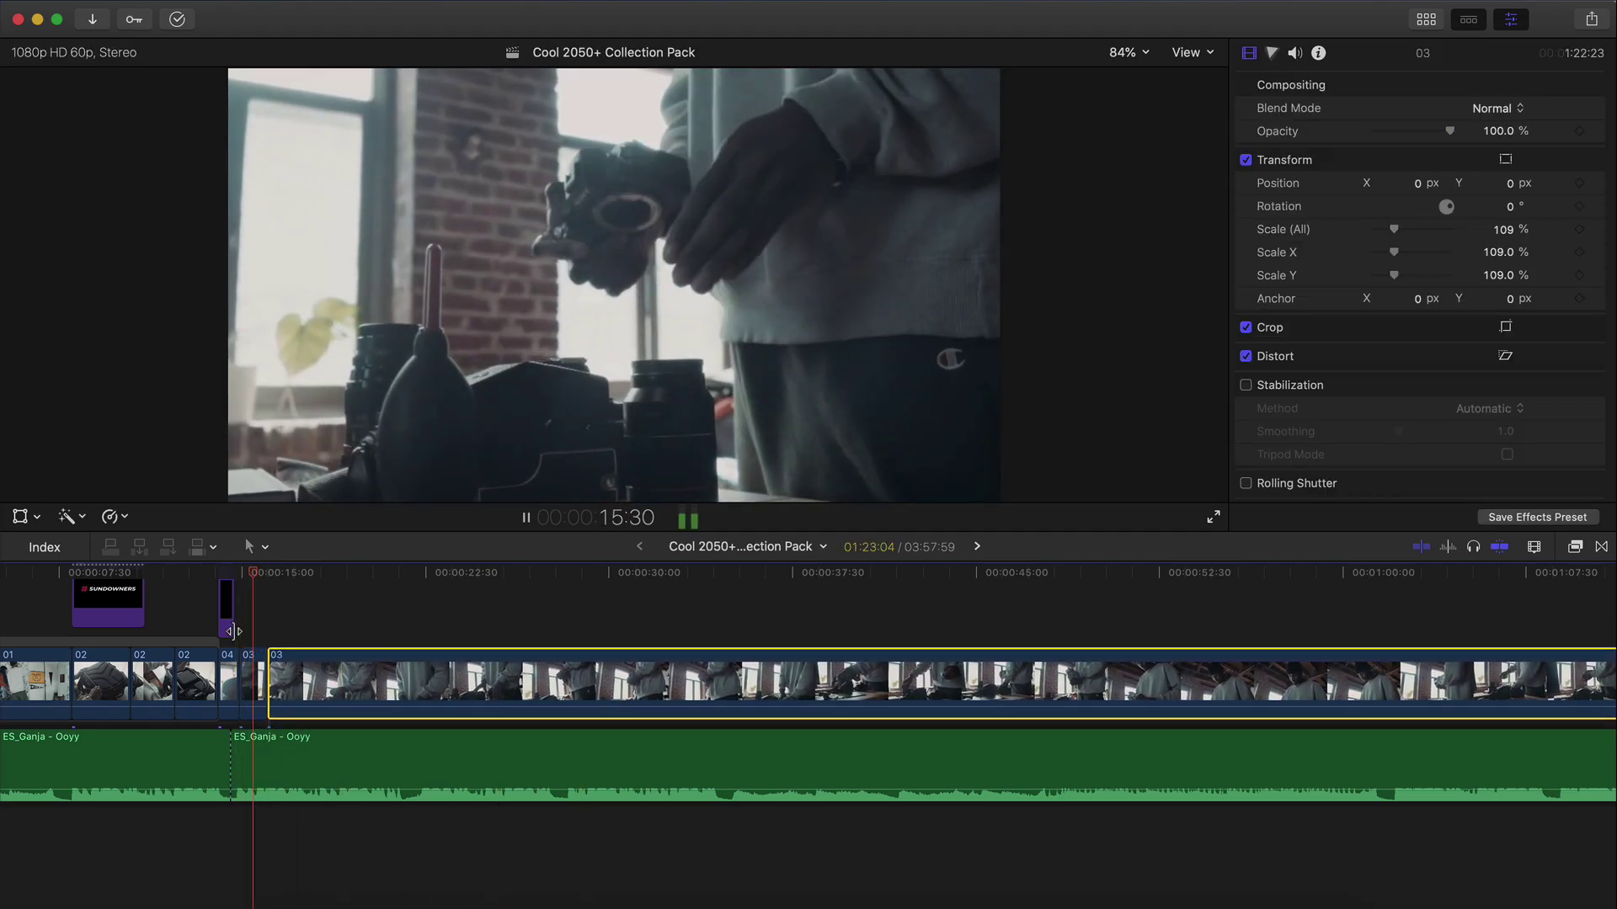
{"action": "key", "text": "super+minus"}
{"action": "key", "text": "space"}
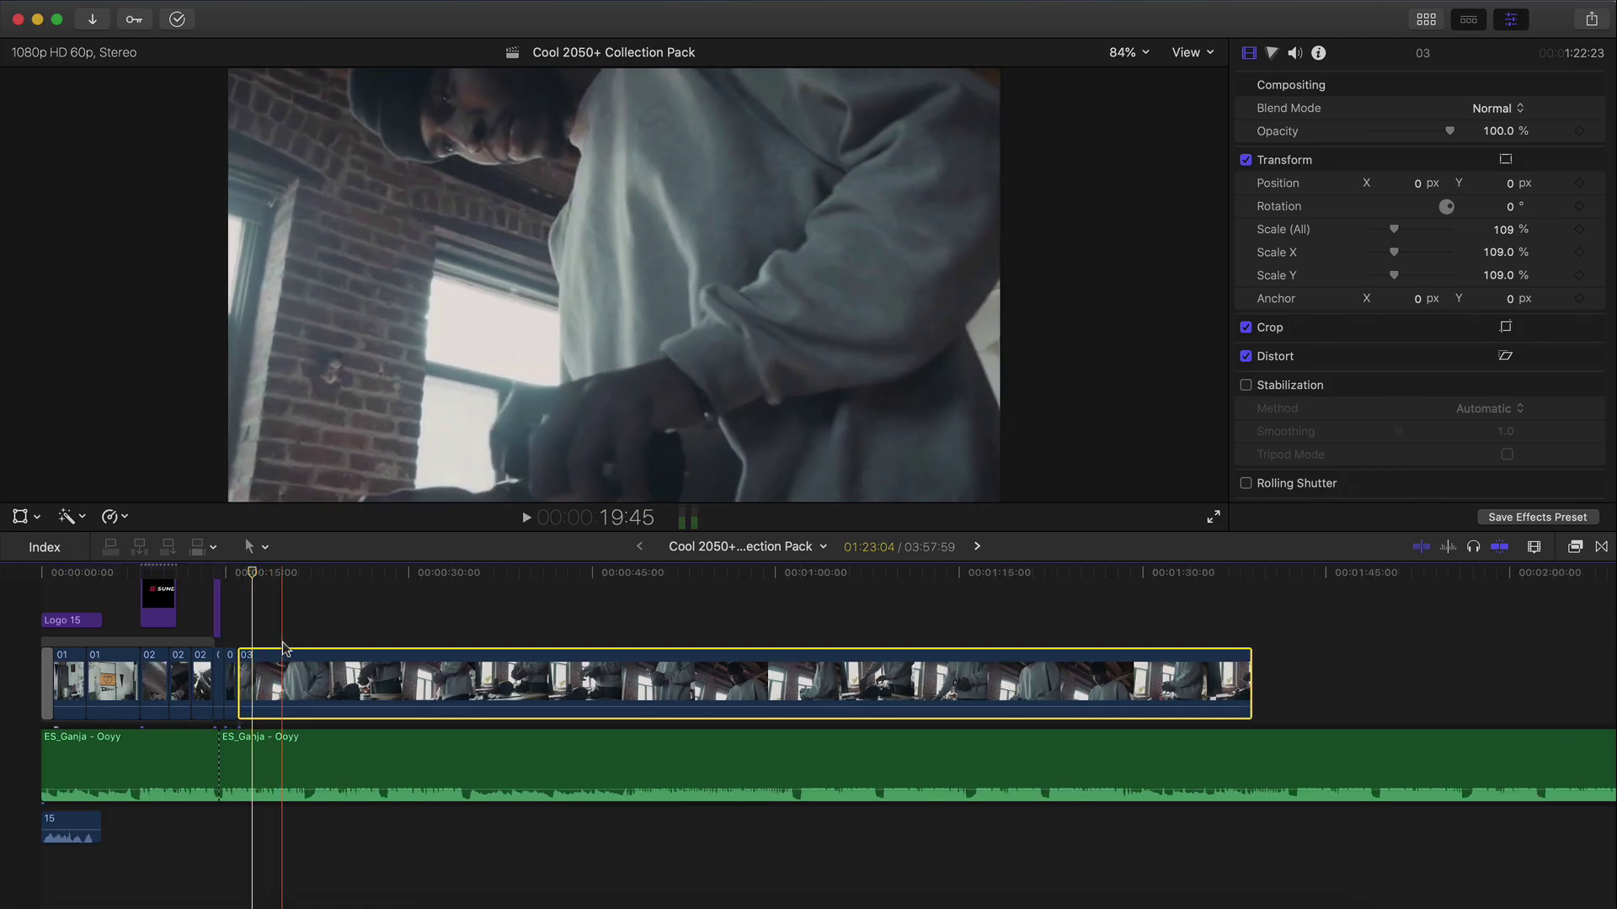
{"action": "key", "text": "super+equal"}
{"action": "key", "text": "b"}
{"action": "key", "text": "super+b"}
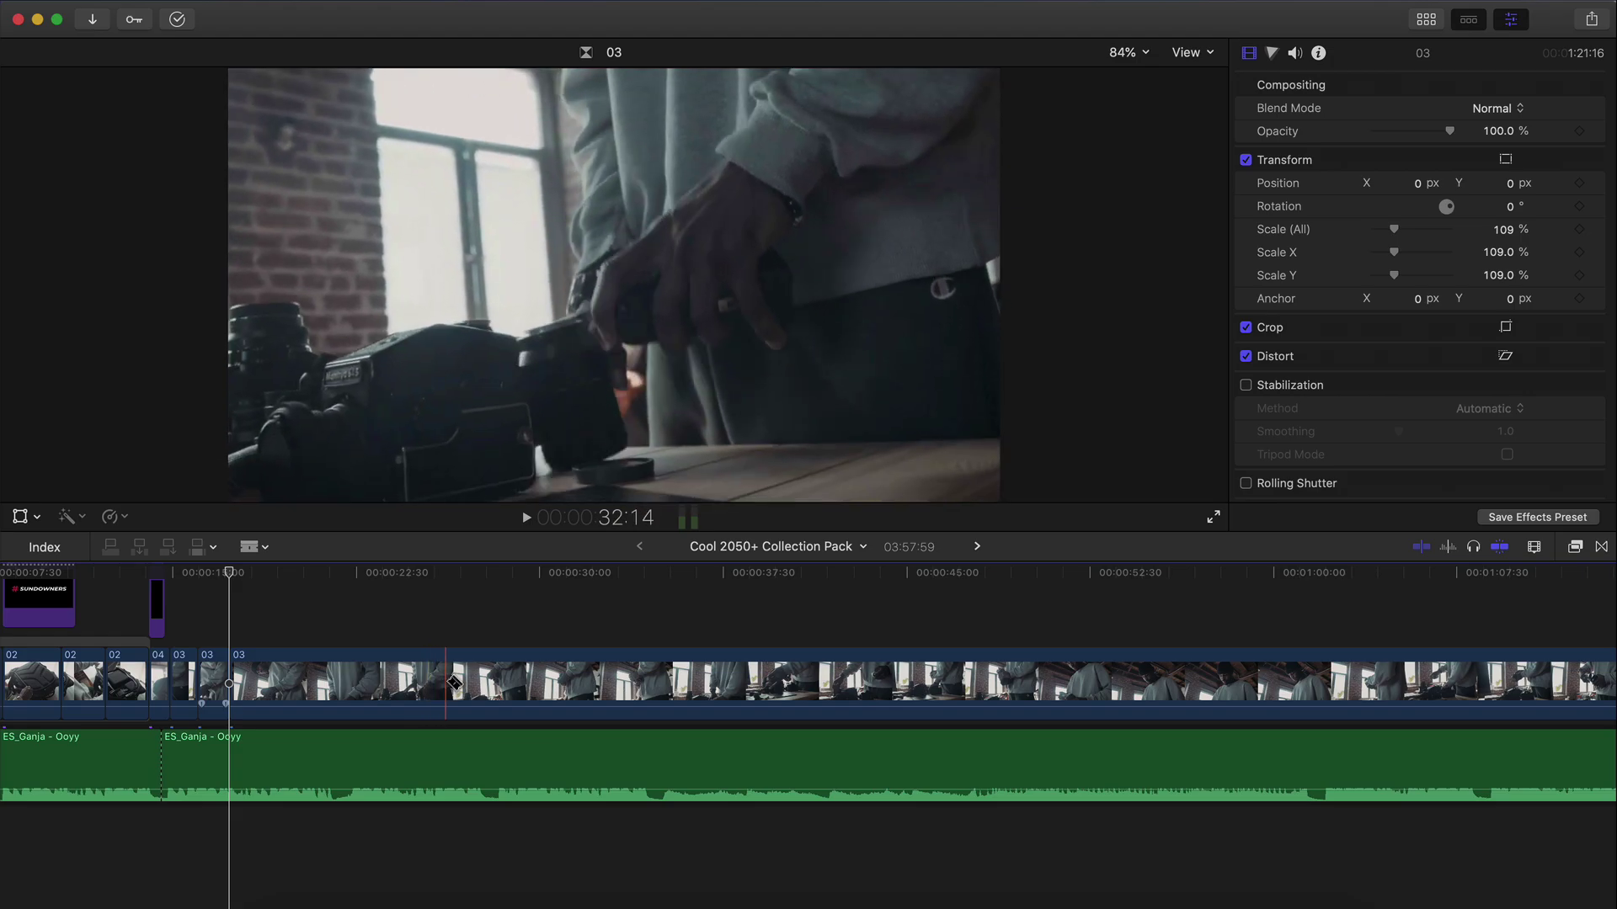
{"action": "key", "text": "a"}
{"action": "left_click", "coordinate": [404, 681]}
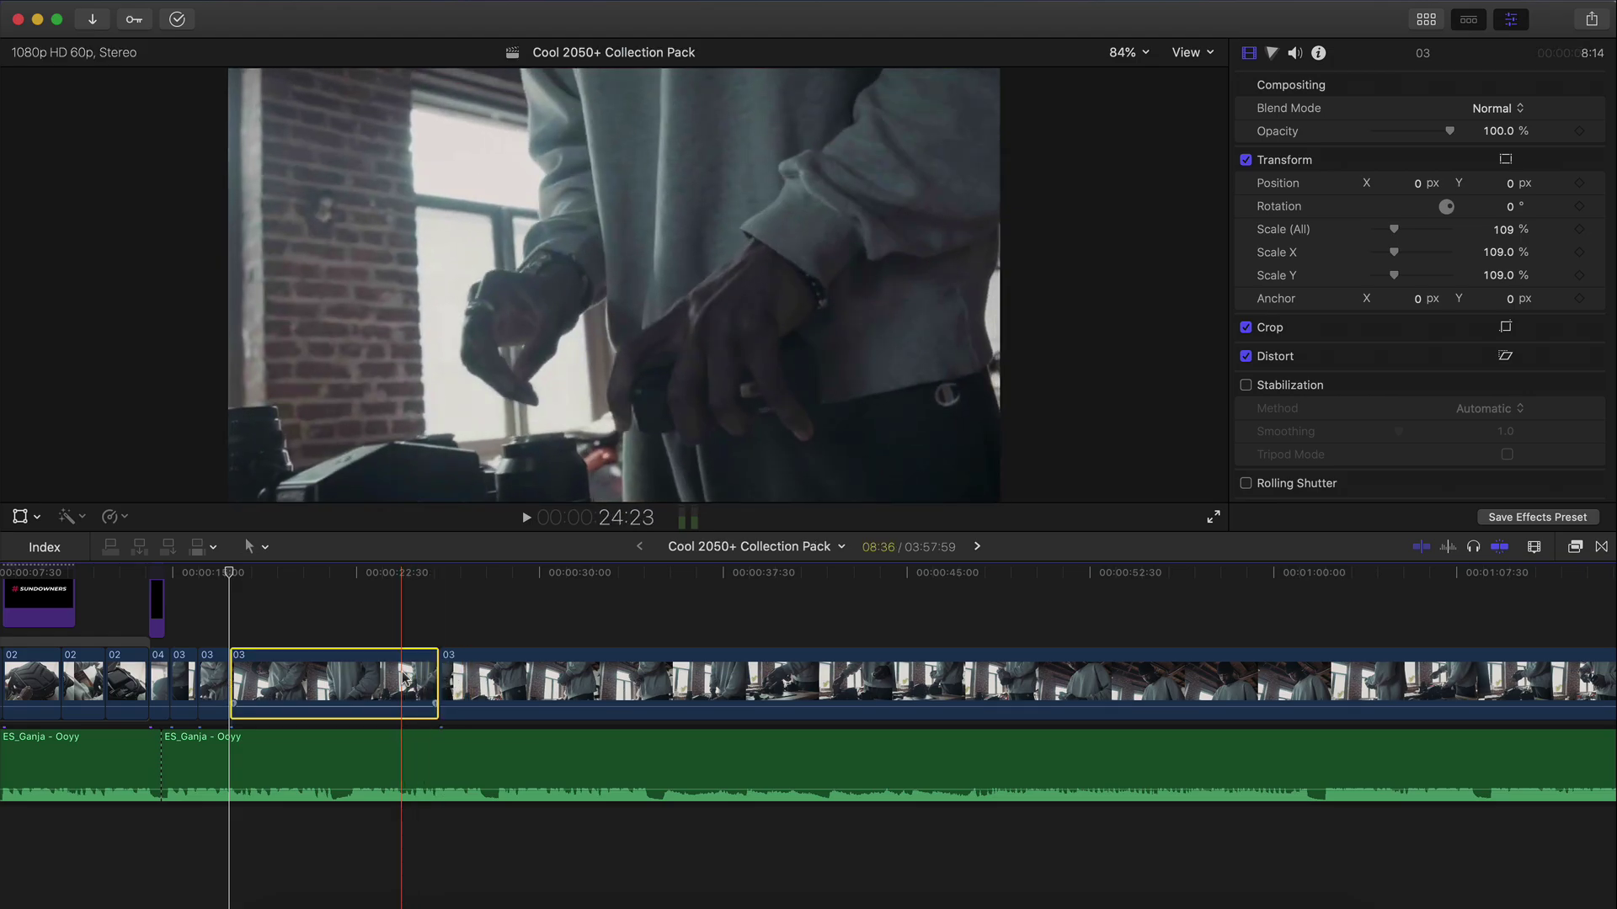
{"action": "key", "text": "BackSpace"}
{"action": "left_click_drag", "start_coordinate": [498, 661], "coordinate": [283, 661]}
Step: Cut the last clip 03 at about 19 seconds on the timeline and delete everything after the cut
{"action": "key", "text": "super+="}
{"action": "left_click", "coordinate": [264, 686]}
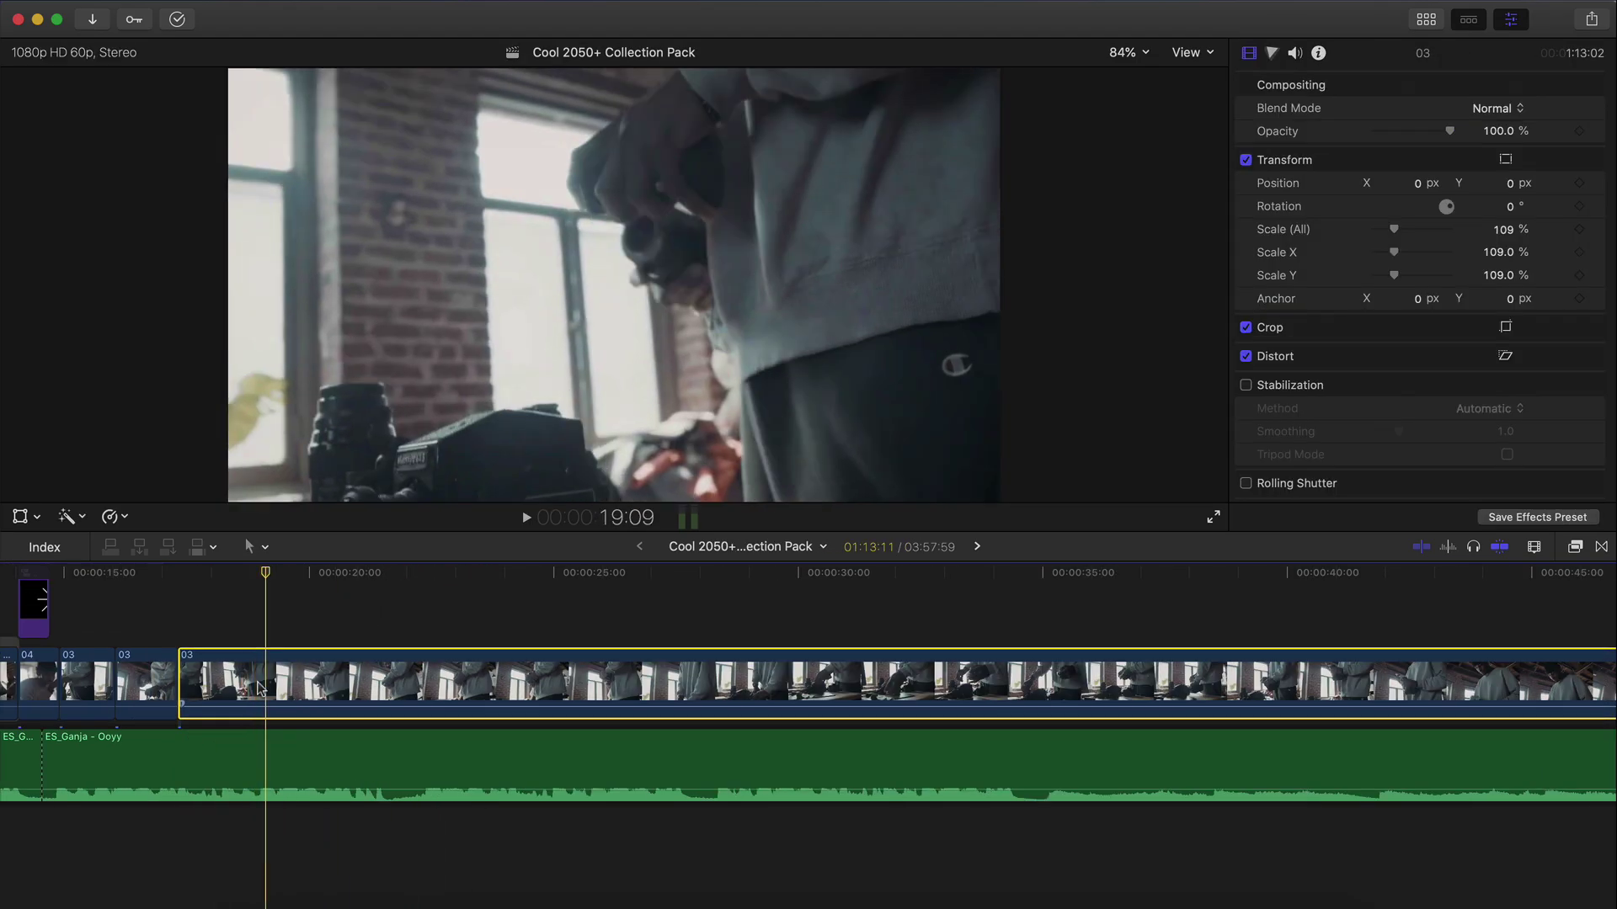
{"action": "left_click", "coordinate": [271, 677]}
{"action": "key", "text": "super+minus"}
{"action": "key", "text": "super+minus"}
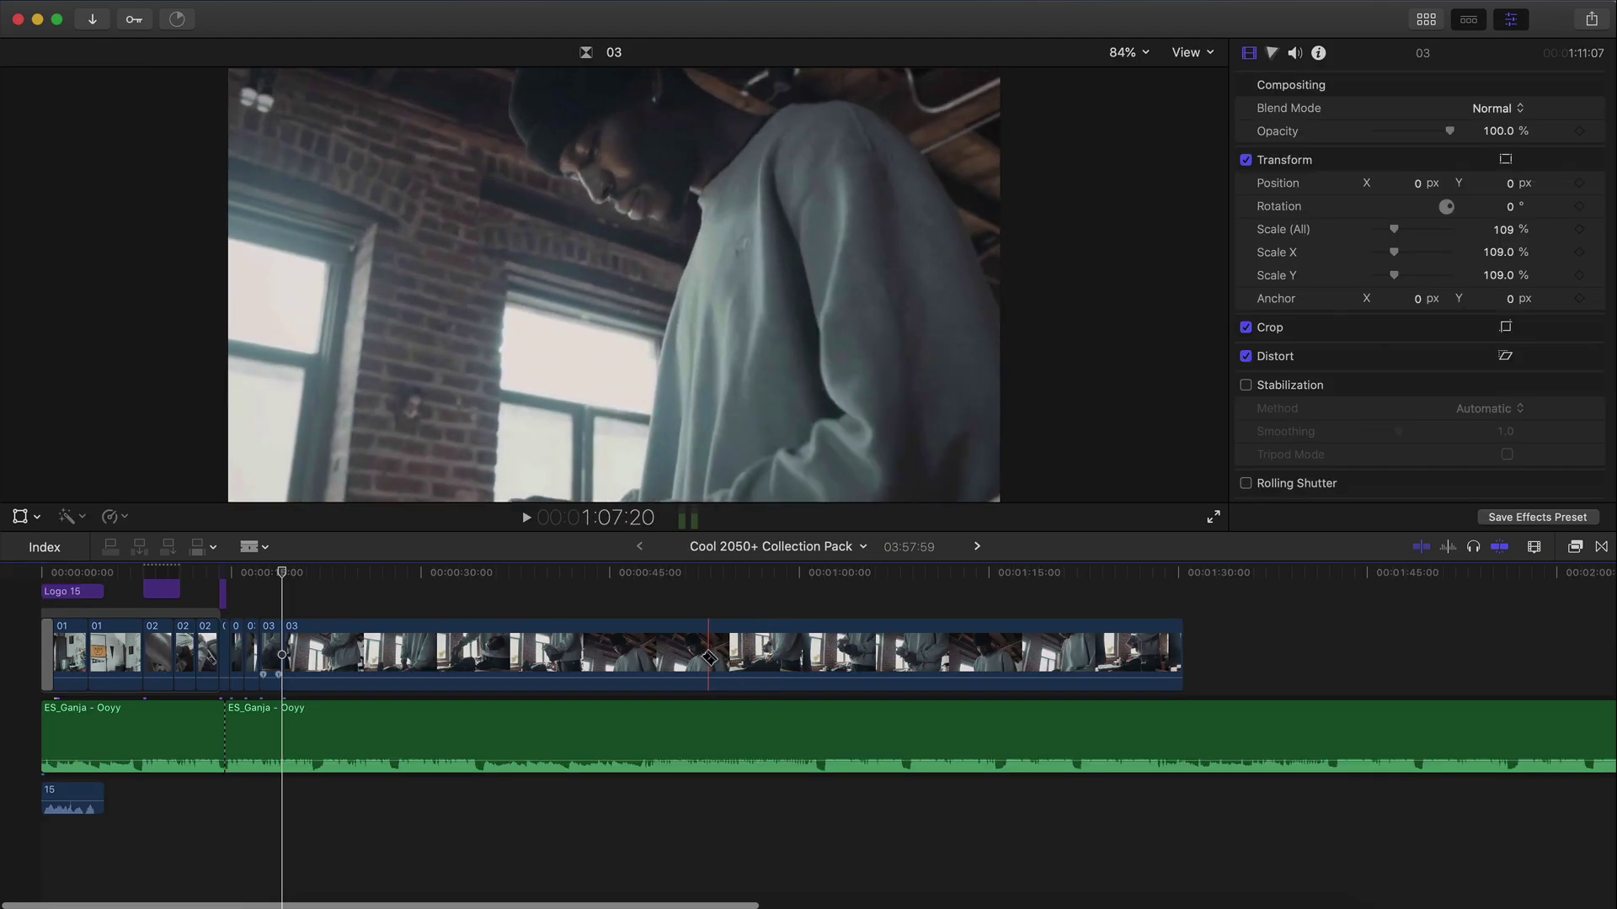
{"action": "key", "text": "a"}
{"action": "left_click", "coordinate": [479, 667]}
{"action": "key", "text": "BackSpace"}
Step: Move clip 05 directly after the last clip 03 and play it against the music
{"action": "scroll", "coordinate": [478, 667], "scroll_direction": "right", "scroll_amount": 5}
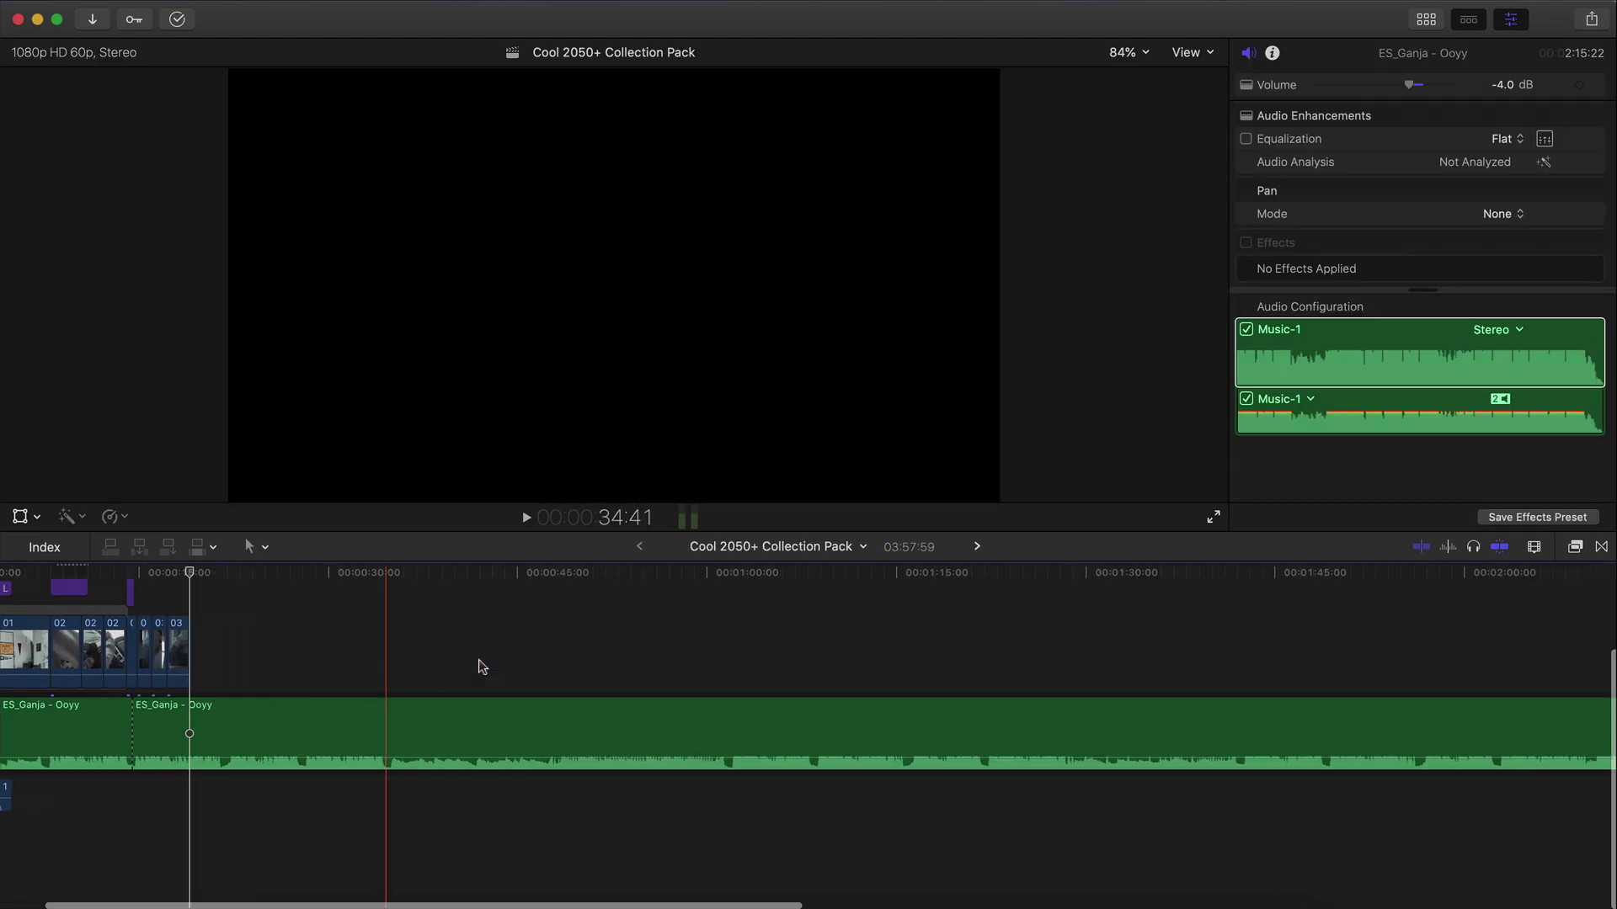
{"action": "scroll", "coordinate": [481, 667], "scroll_direction": "right", "scroll_amount": 5}
{"action": "left_click_drag", "start_coordinate": [948, 733], "coordinate": [378, 596]}
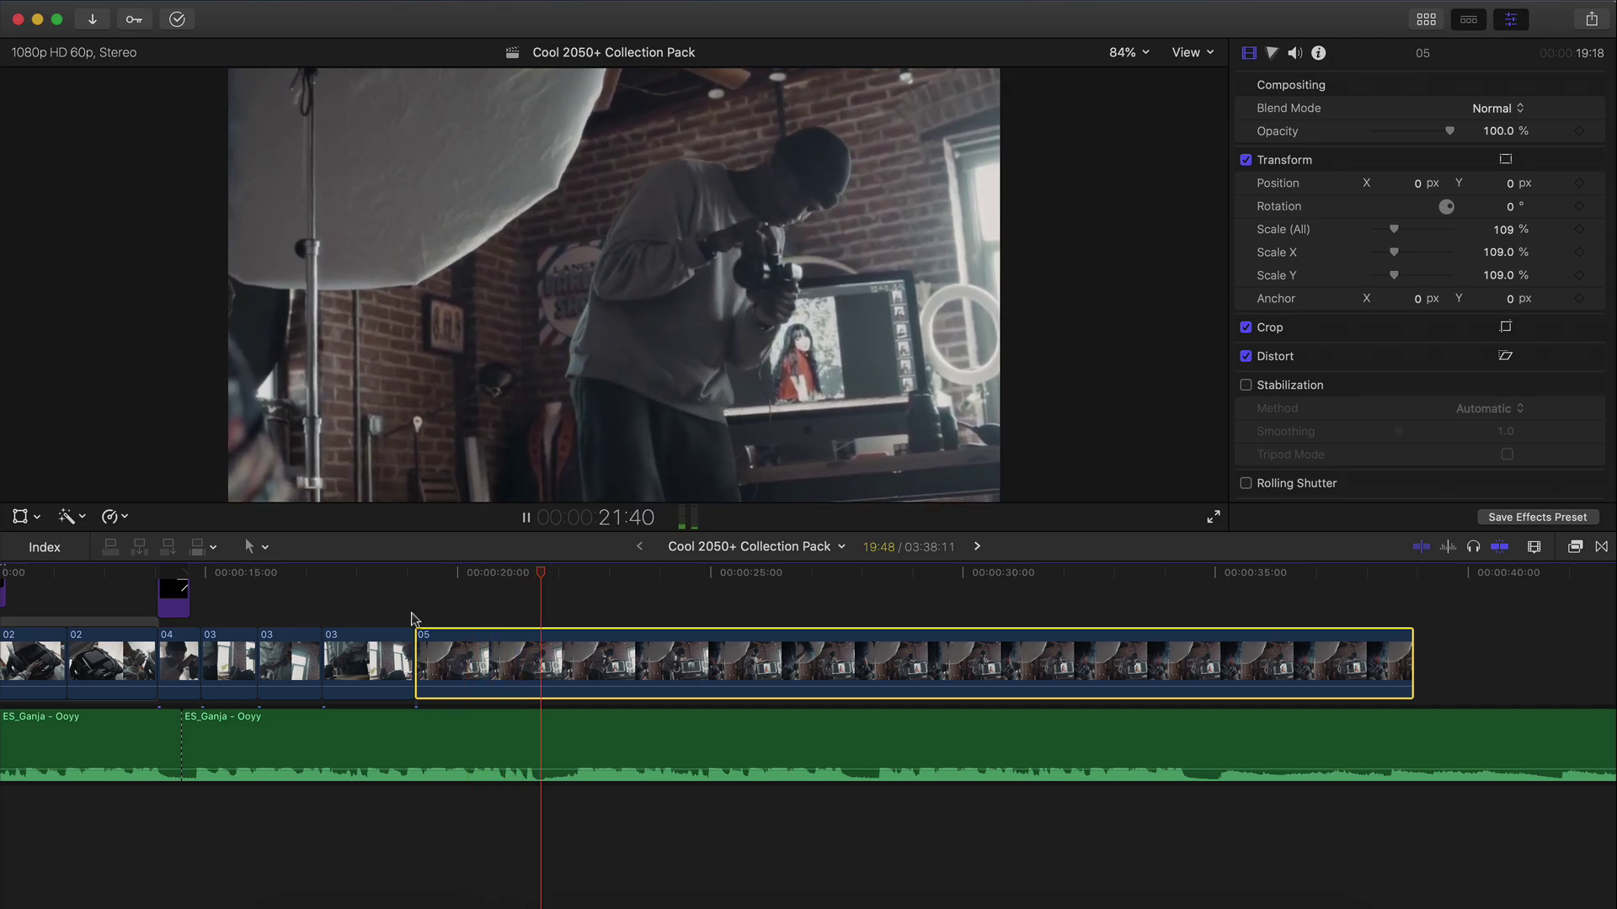
{"action": "key", "text": "space"}
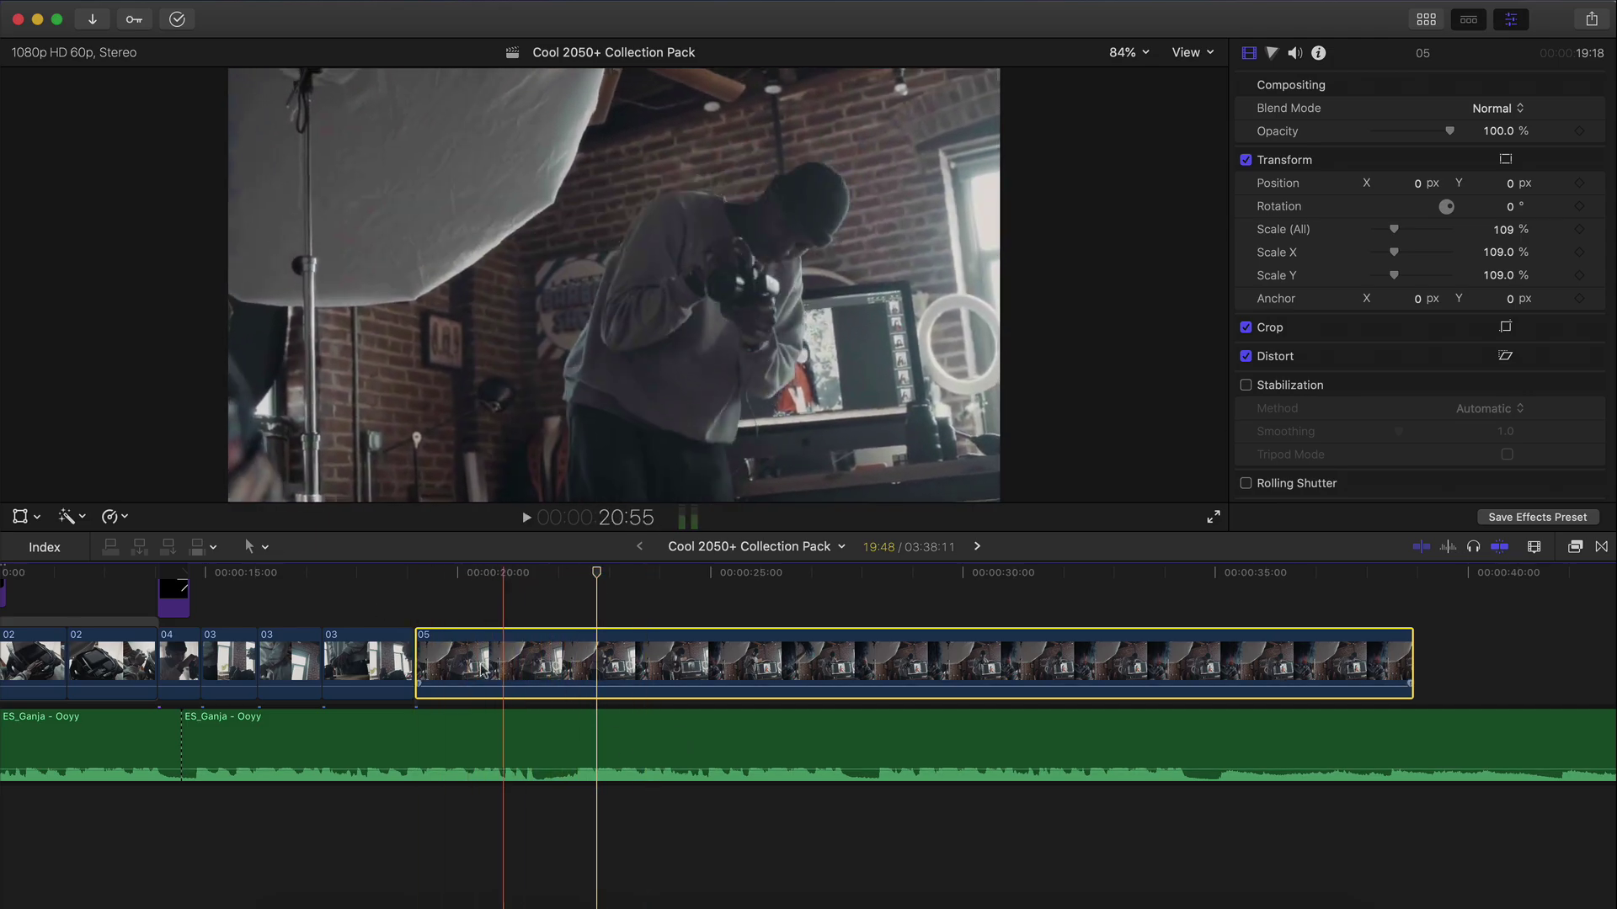
Step: Try moving clip 05 to start at about 22 seconds and extending the last clip 03 to meet it
{"action": "left_click", "coordinate": [408, 647]}
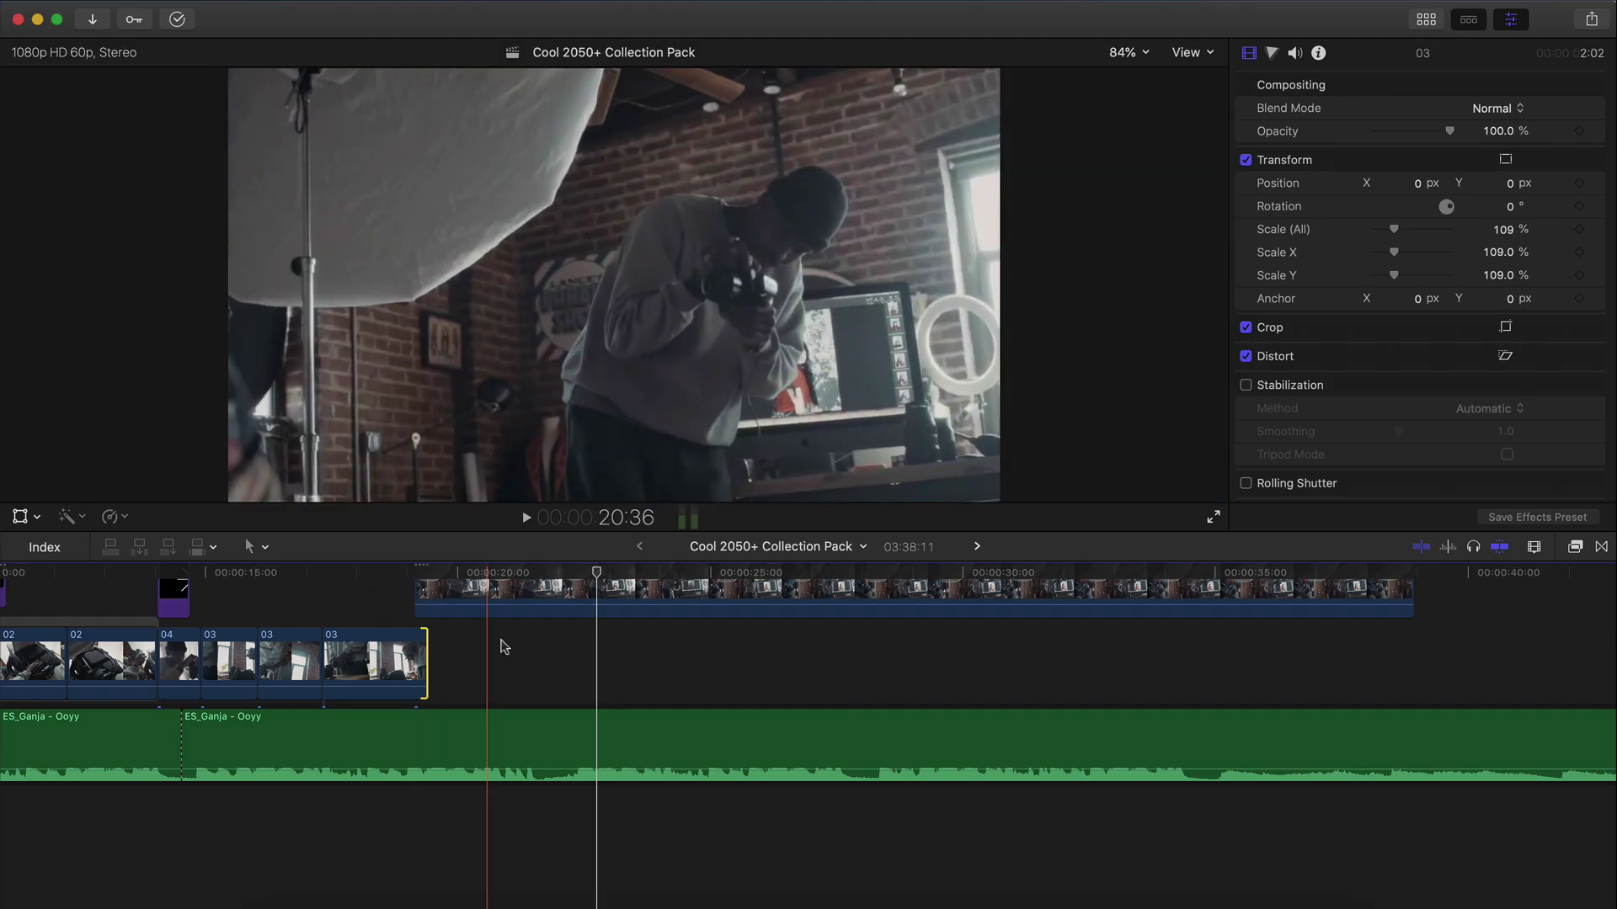
{"action": "left_click_drag", "start_coordinate": [484, 642], "coordinate": [641, 644]}
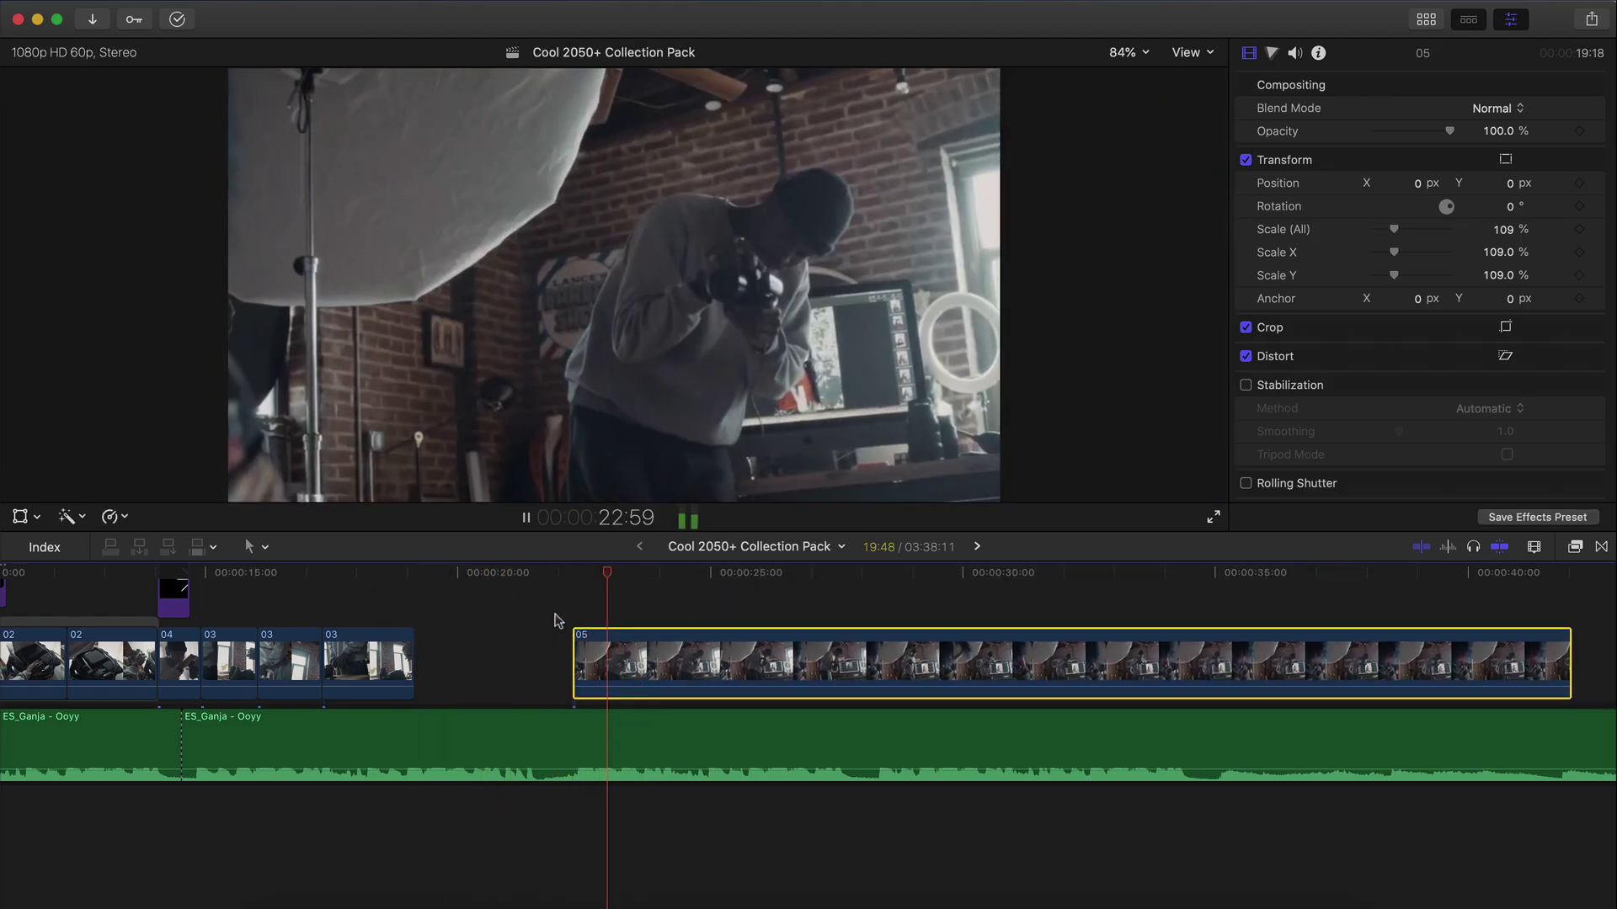
{"action": "left_click_drag", "start_coordinate": [413, 653], "coordinate": [570, 652]}
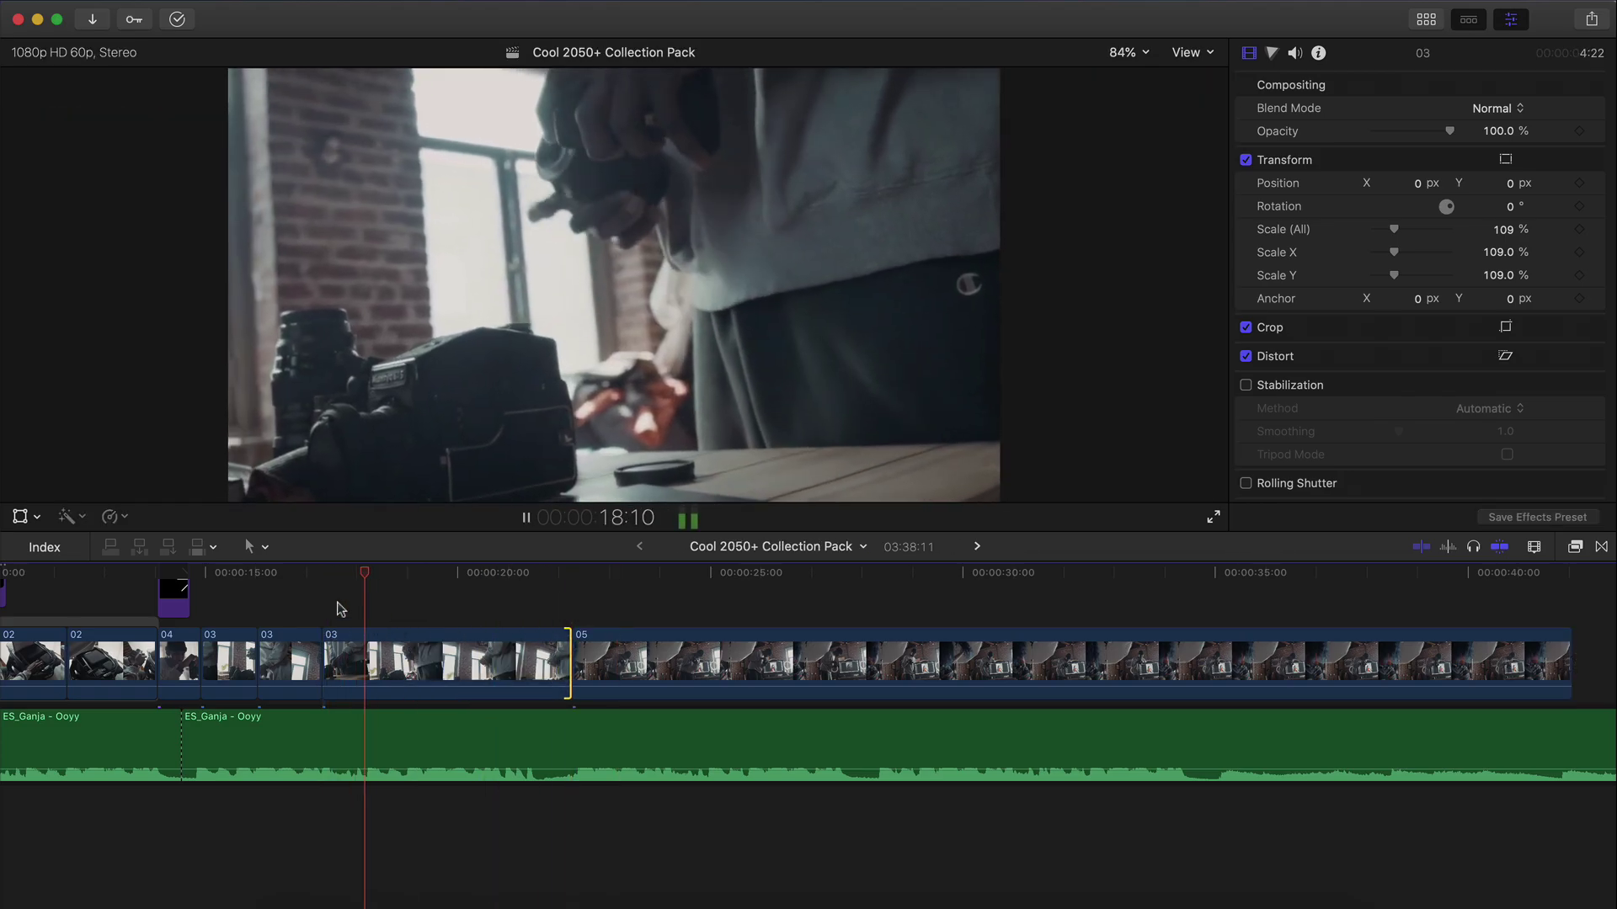
Step: Cut the extended clip 03 at about 20 seconds and delete the section after the cut, leaving a gap
{"action": "left_click", "coordinate": [480, 655]}
{"action": "key", "text": "super+b"}
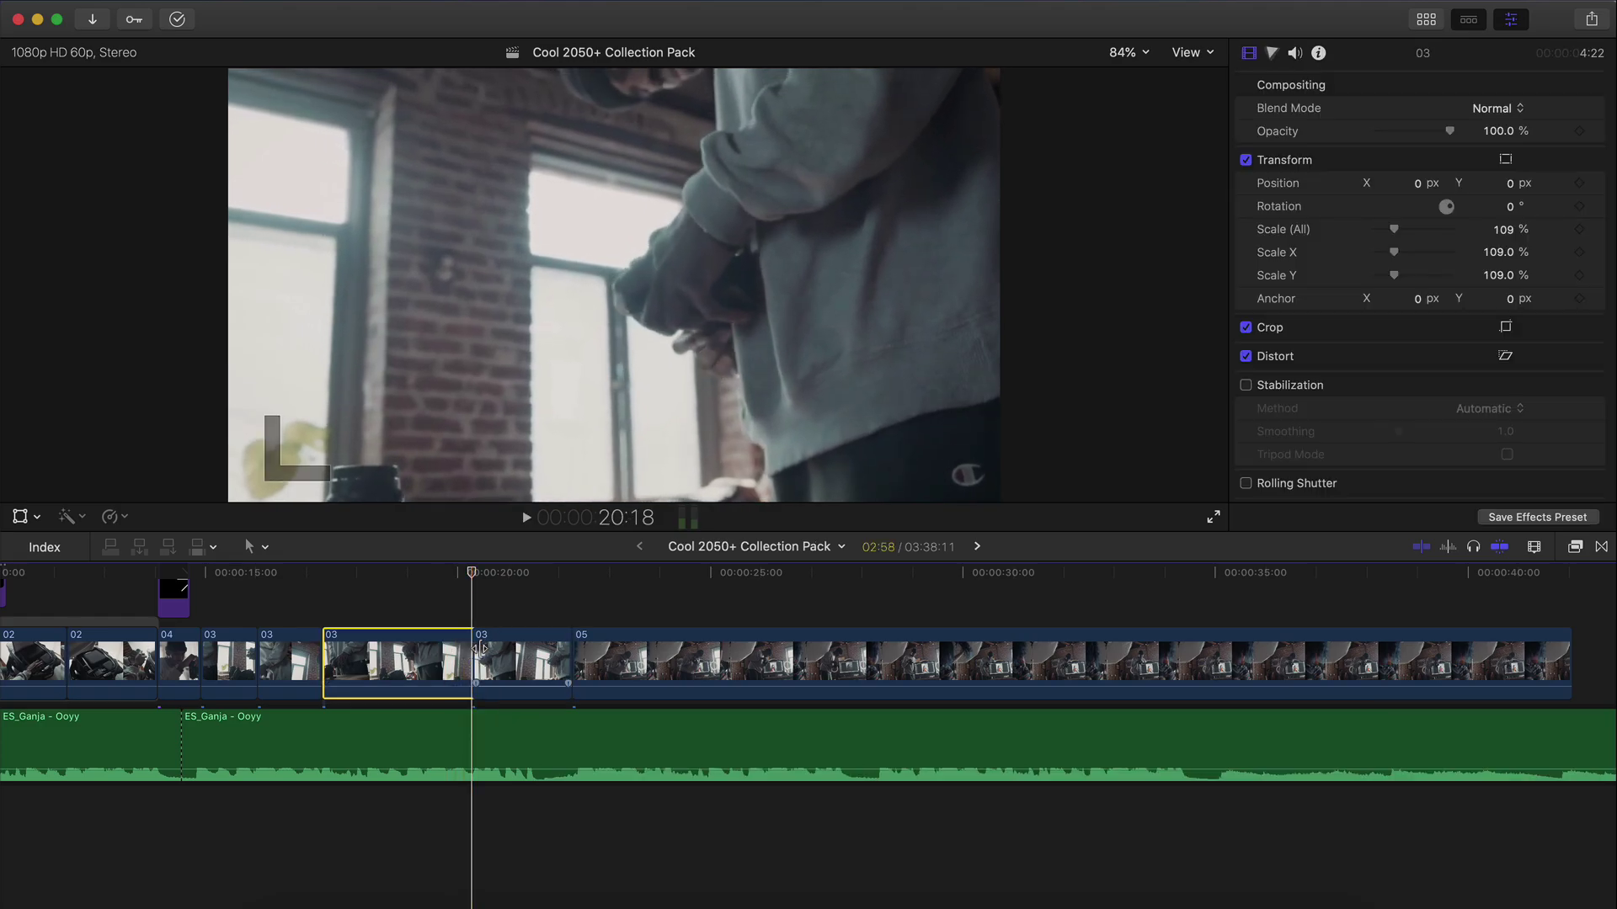
{"action": "left_click", "coordinate": [538, 657]}
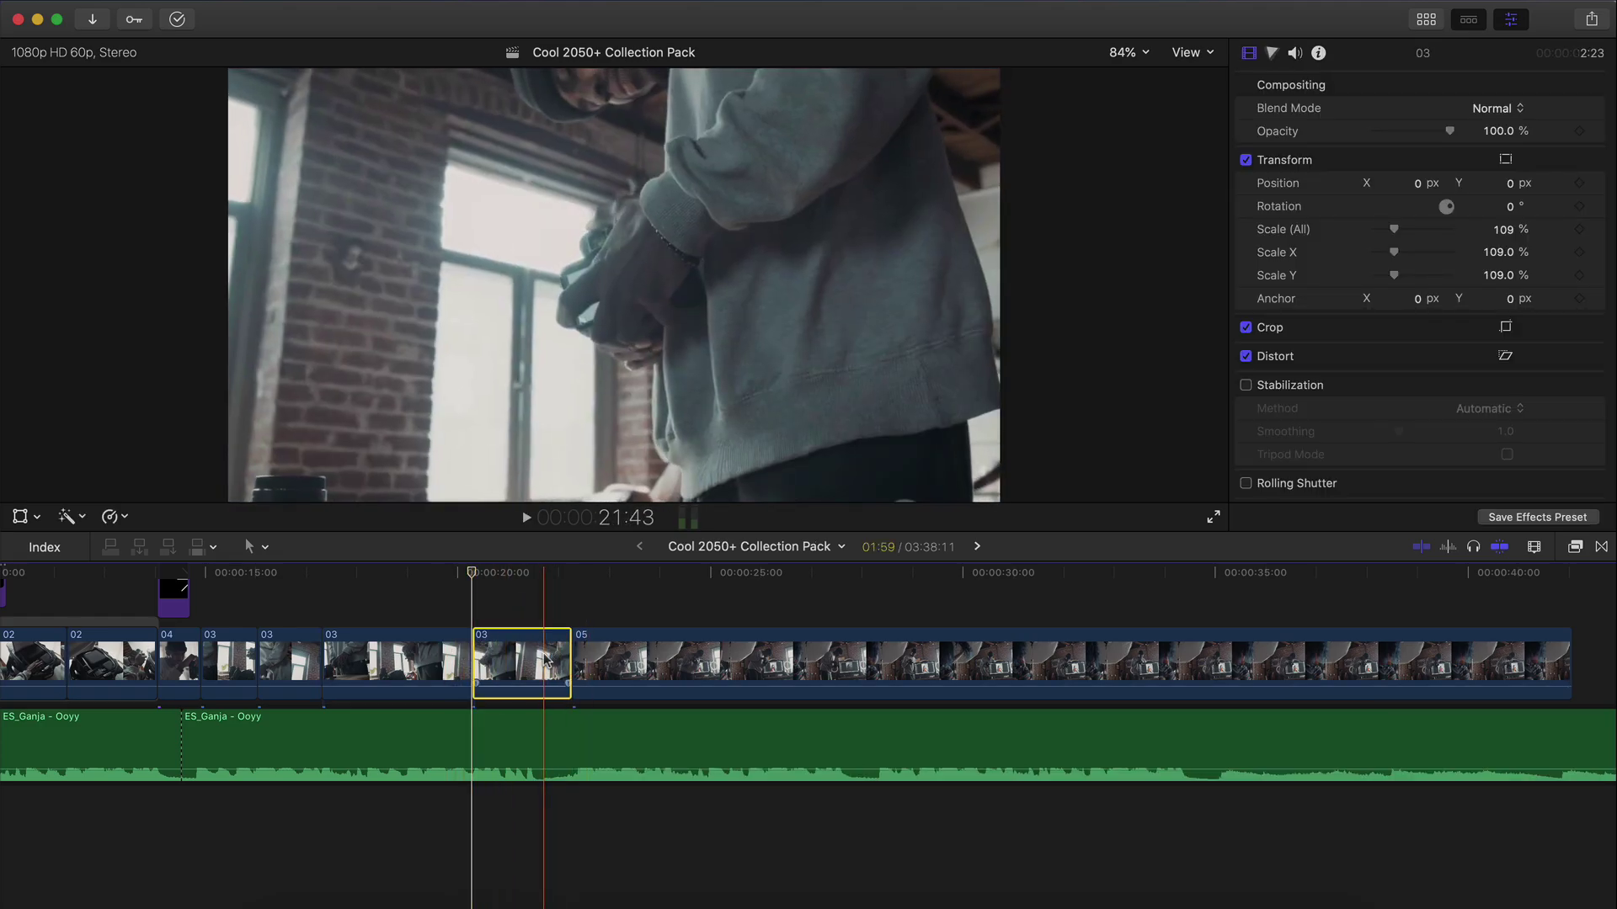
{"action": "key", "text": "shift+BackSpace"}
Step: Play the last clips 03, trim the final one to end at about 19 seconds and move clip 05 against it
{"action": "left_click", "coordinate": [212, 647]}
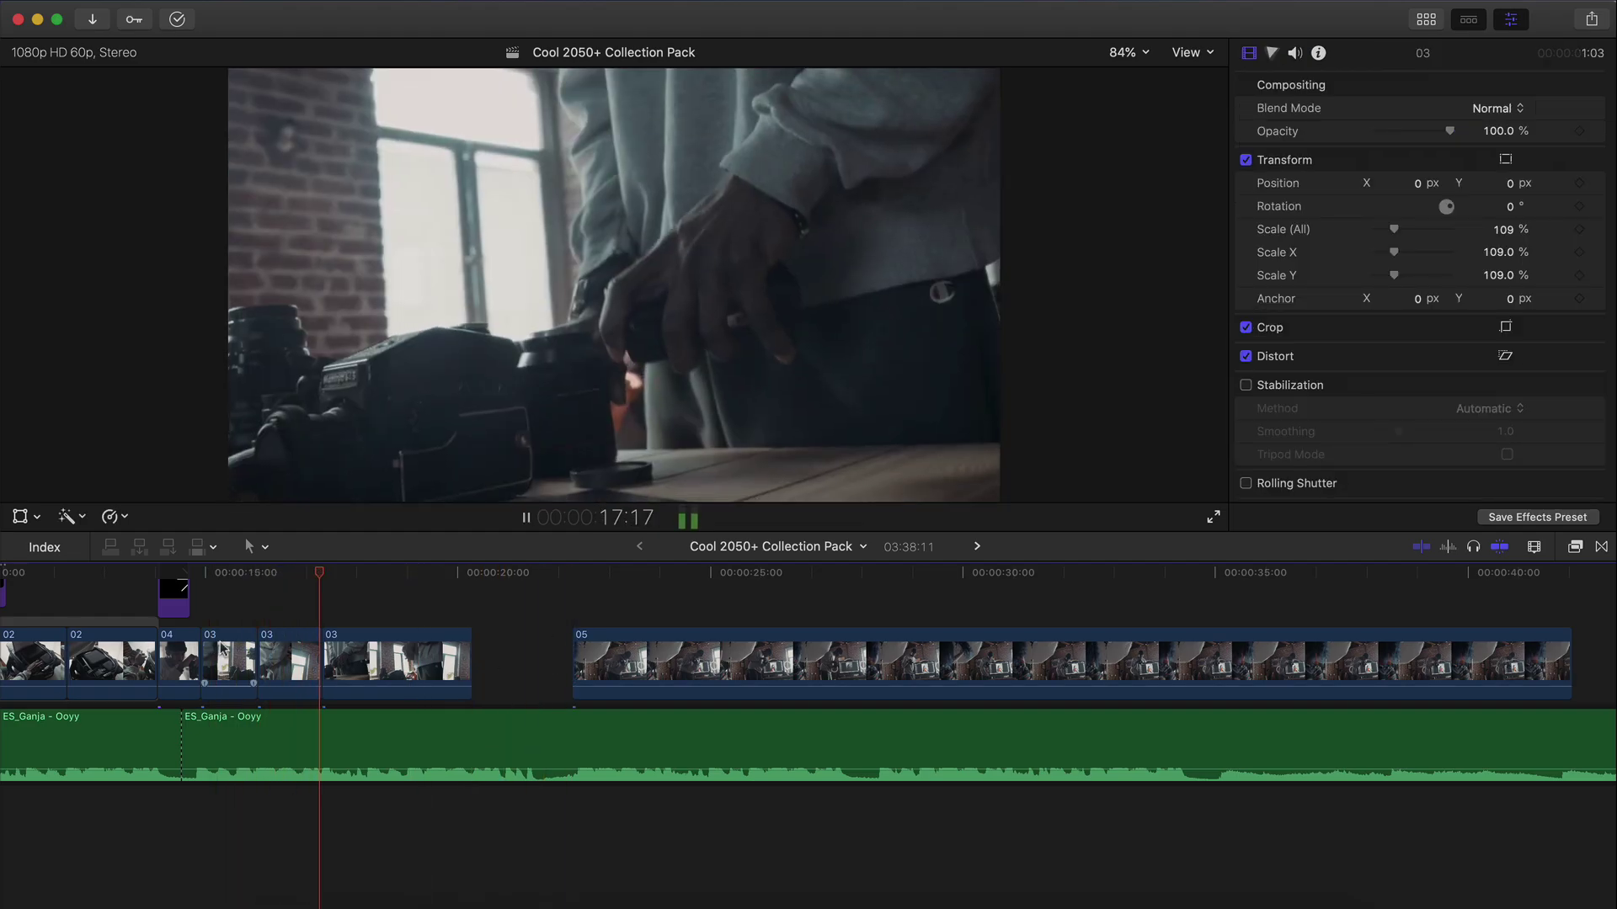
{"action": "left_click", "coordinate": [377, 645]}
{"action": "key", "text": "space"}
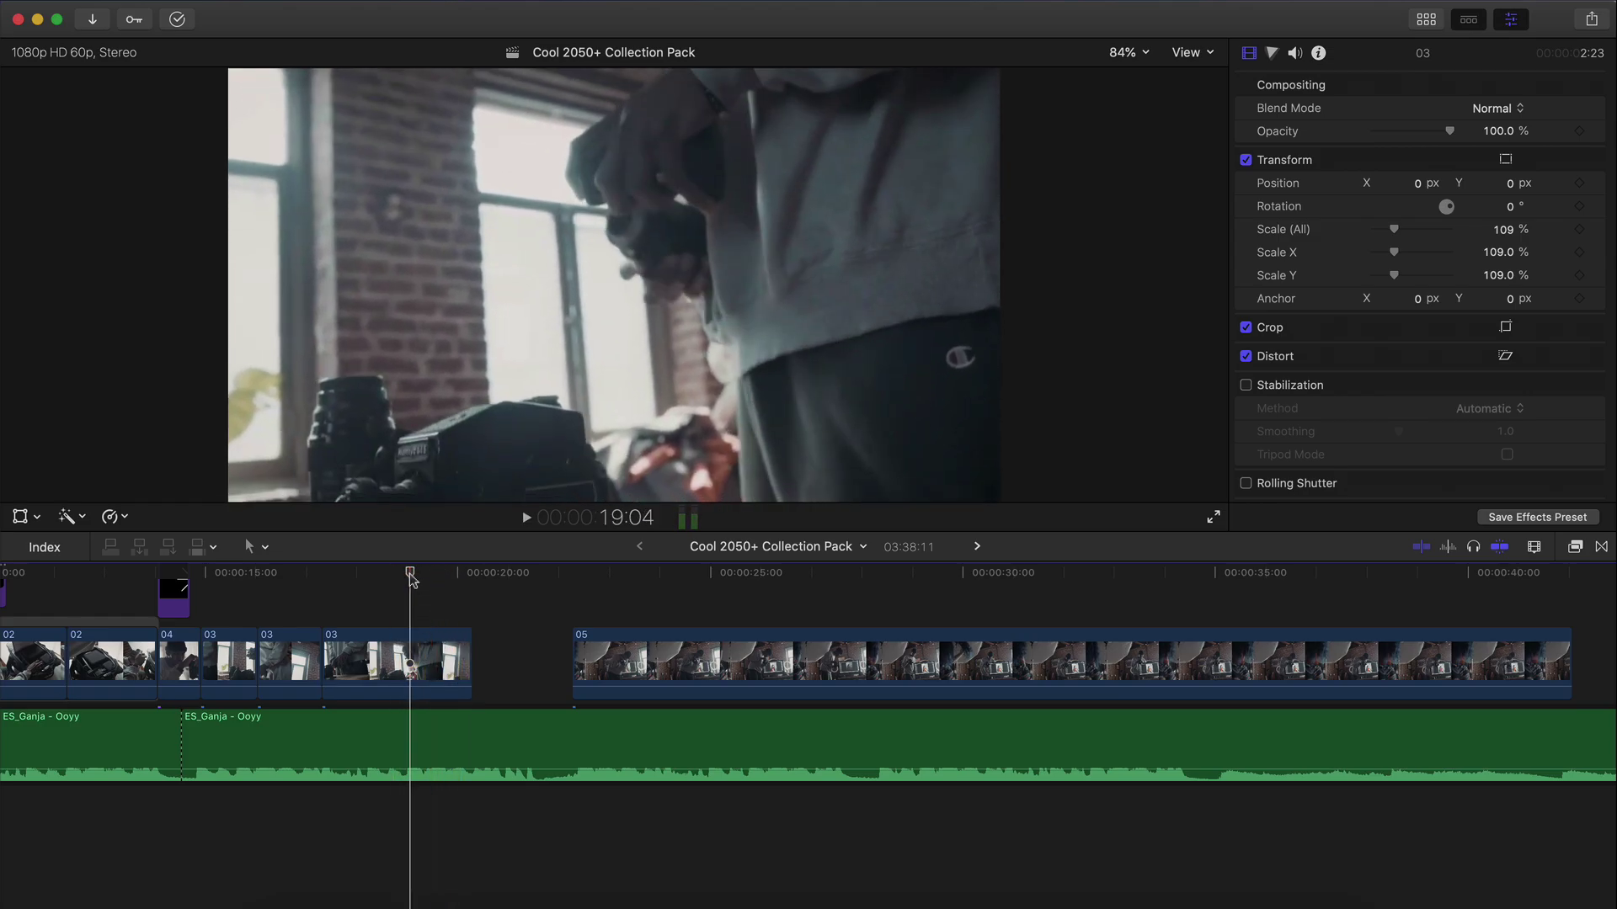
{"action": "left_click_drag", "start_coordinate": [466, 634], "coordinate": [406, 633]}
{"action": "left_click_drag", "start_coordinate": [675, 661], "coordinate": [510, 661]}
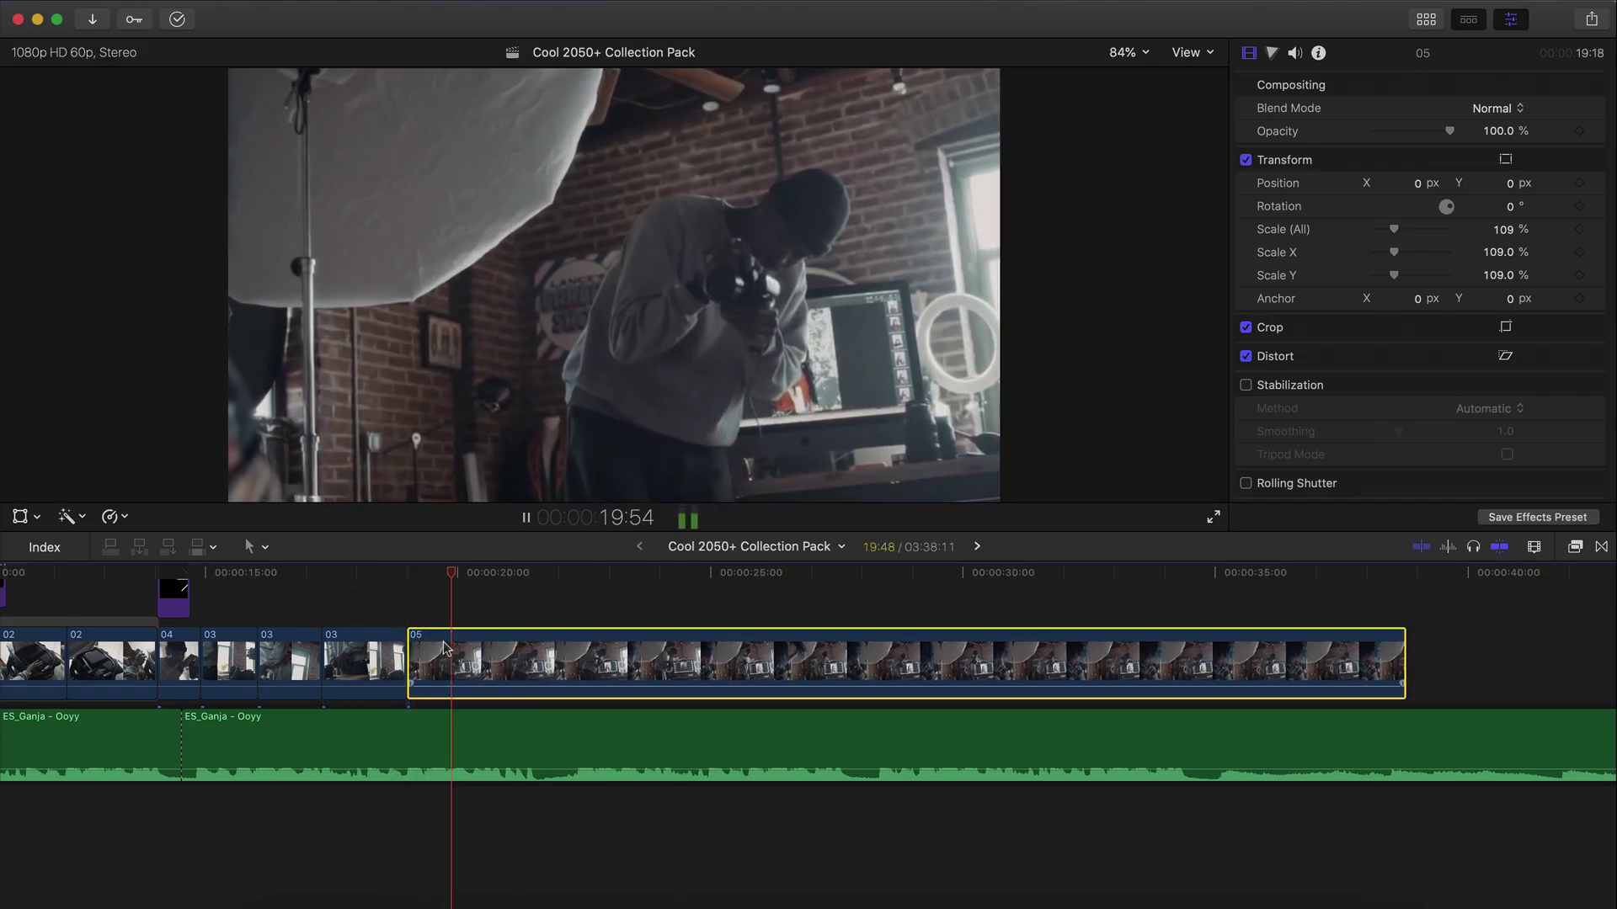
Step: Cut clip 05 at about 20 seconds and about 27 seconds, delete the section between and close the gap
{"action": "key", "text": "space"}
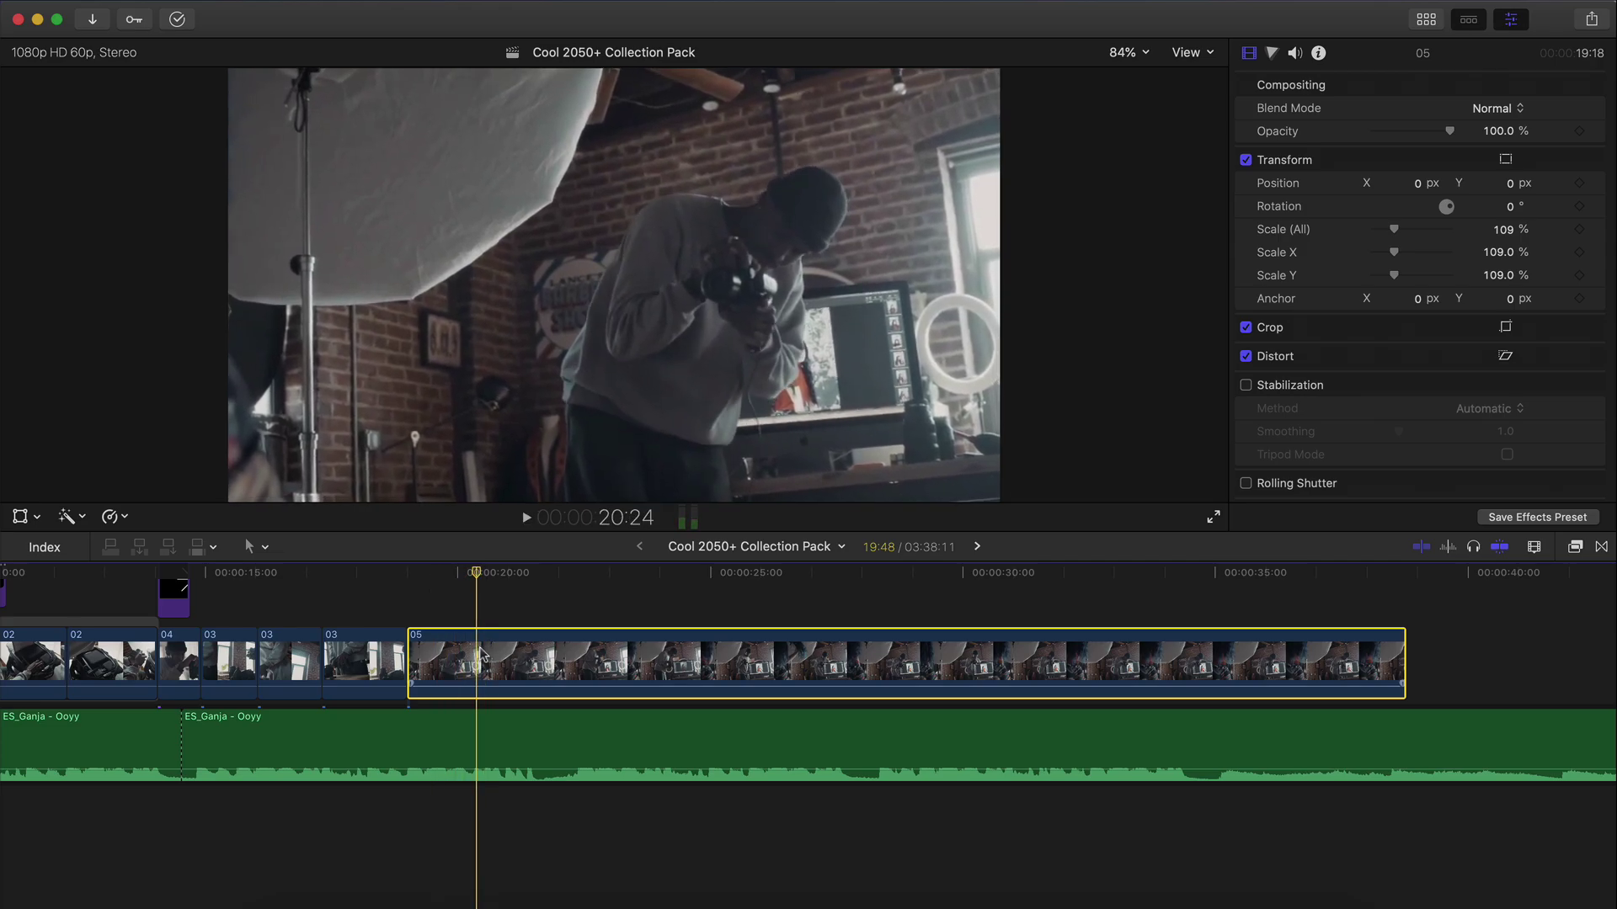
{"action": "key", "text": "super+b"}
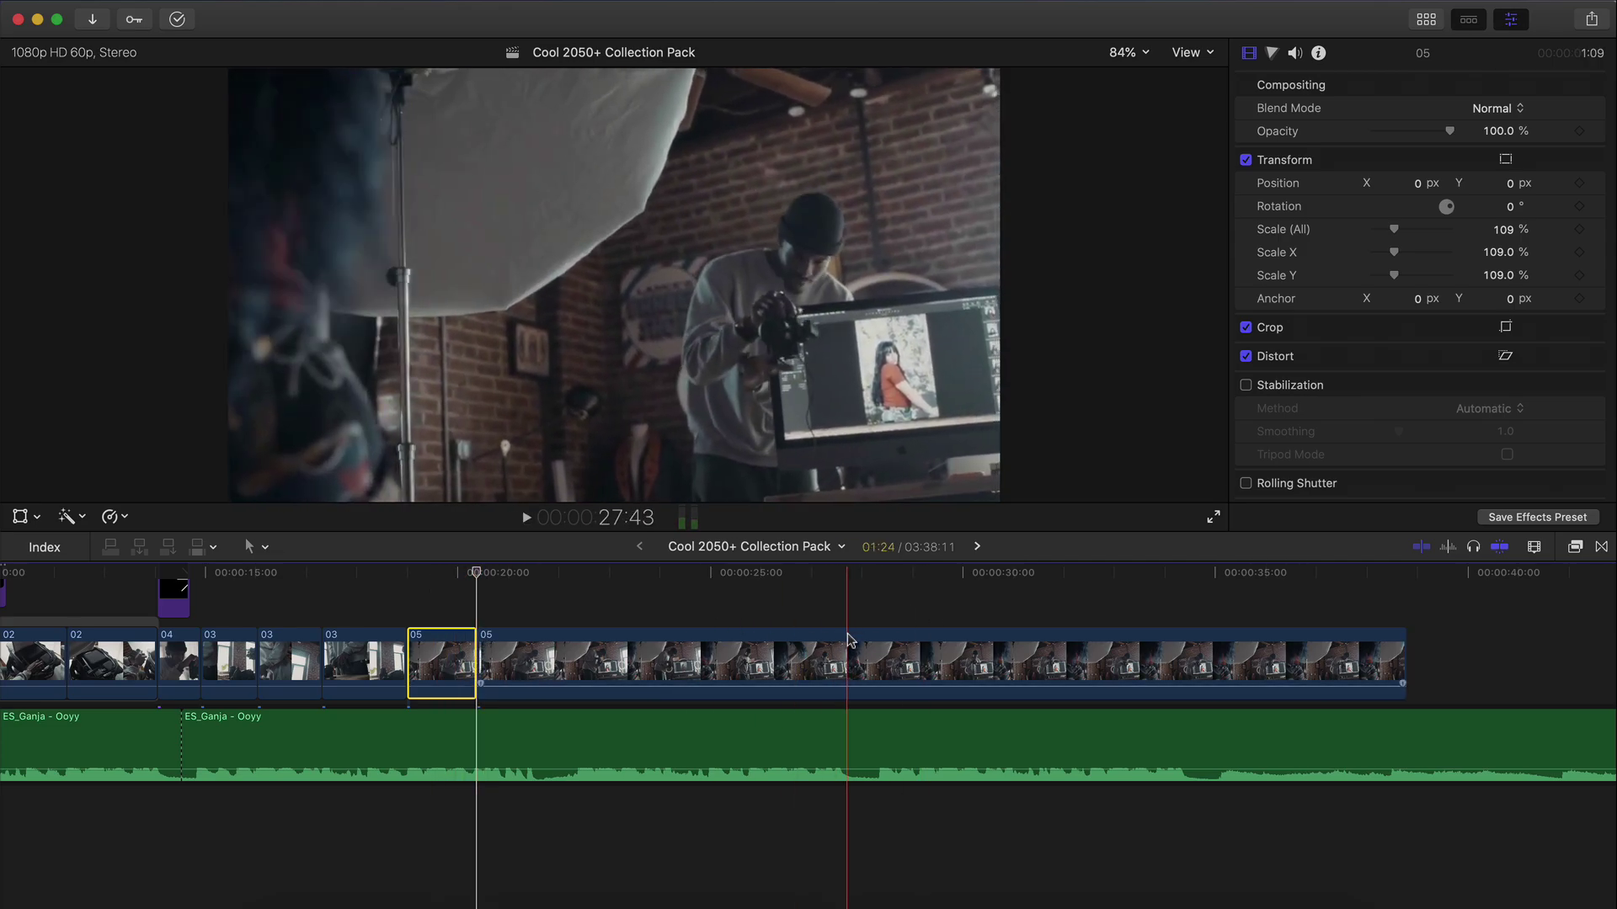
{"action": "left_click", "coordinate": [844, 653]}
{"action": "key", "text": "super+b"}
{"action": "key", "text": "Delete"}
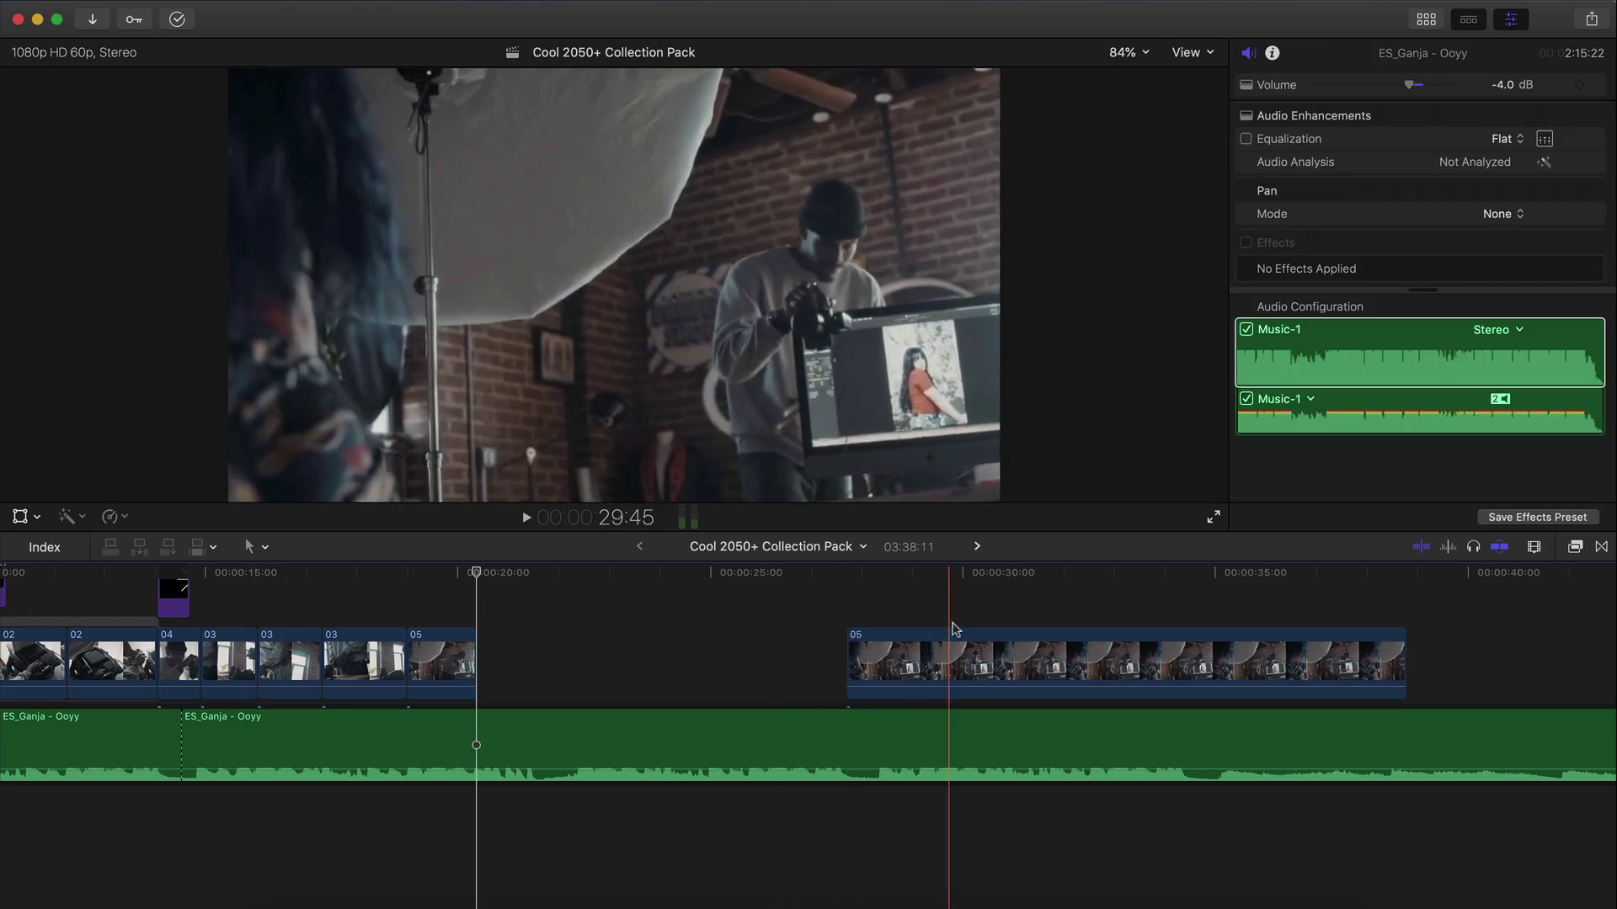
{"action": "left_click_drag", "start_coordinate": [920, 652], "coordinate": [552, 648]}
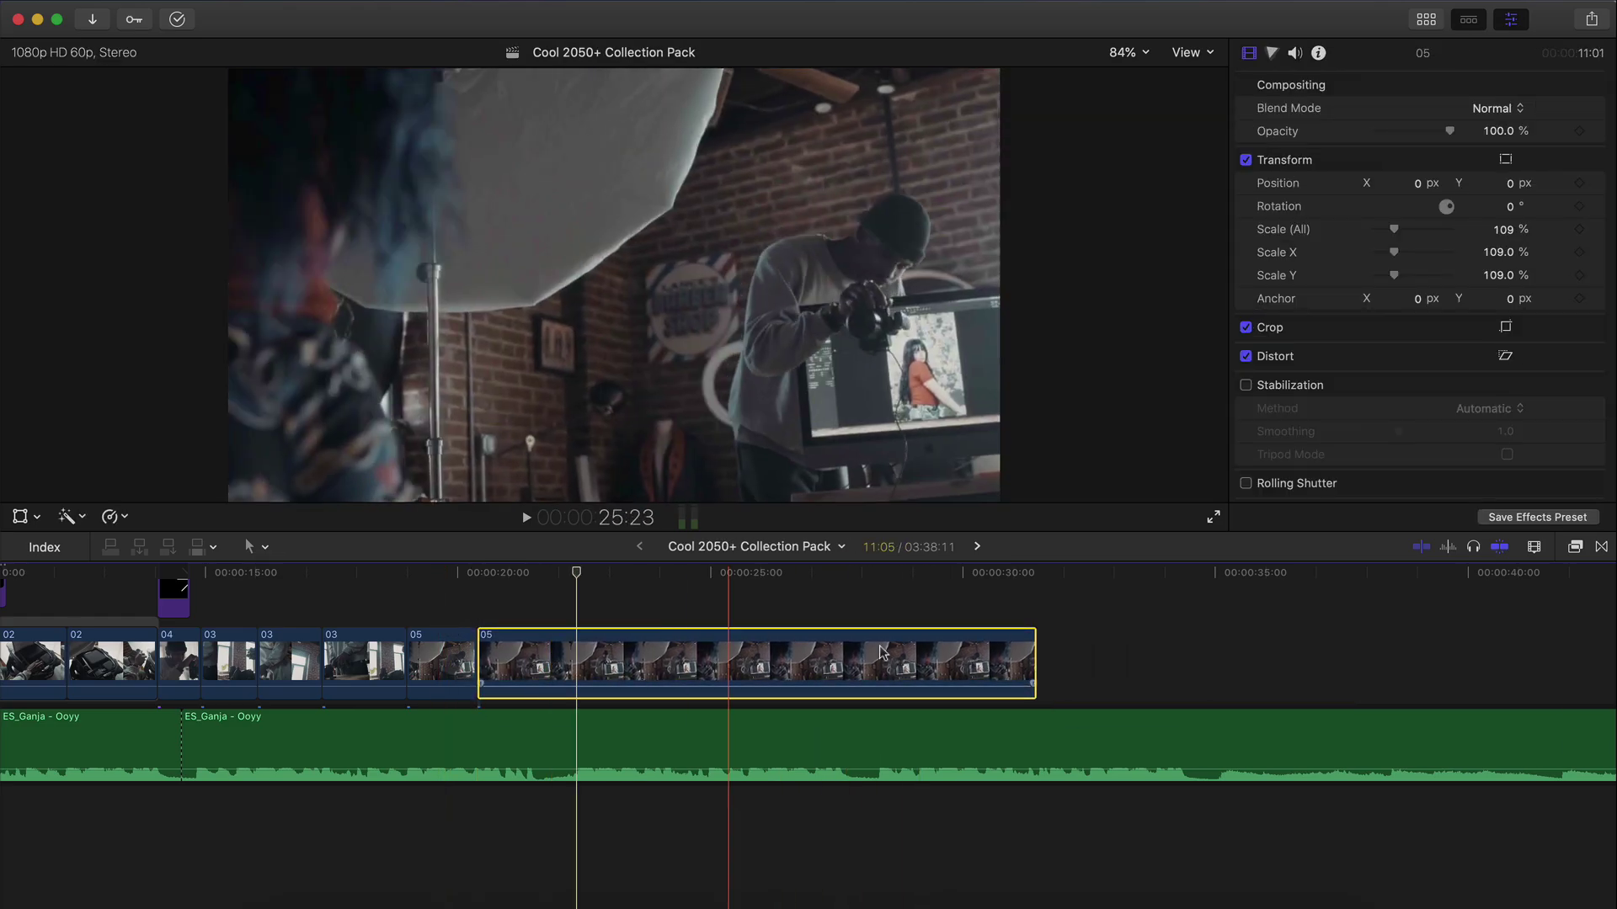
Step: Shorten the second clip 05 to end at about 22 seconds and move clip 06 directly after it
{"action": "left_click_drag", "start_coordinate": [1035, 661], "coordinate": [572, 658]}
{"action": "left_click", "coordinate": [660, 660]}
{"action": "scroll", "coordinate": [664, 659], "scroll_direction": "right", "scroll_amount": 10}
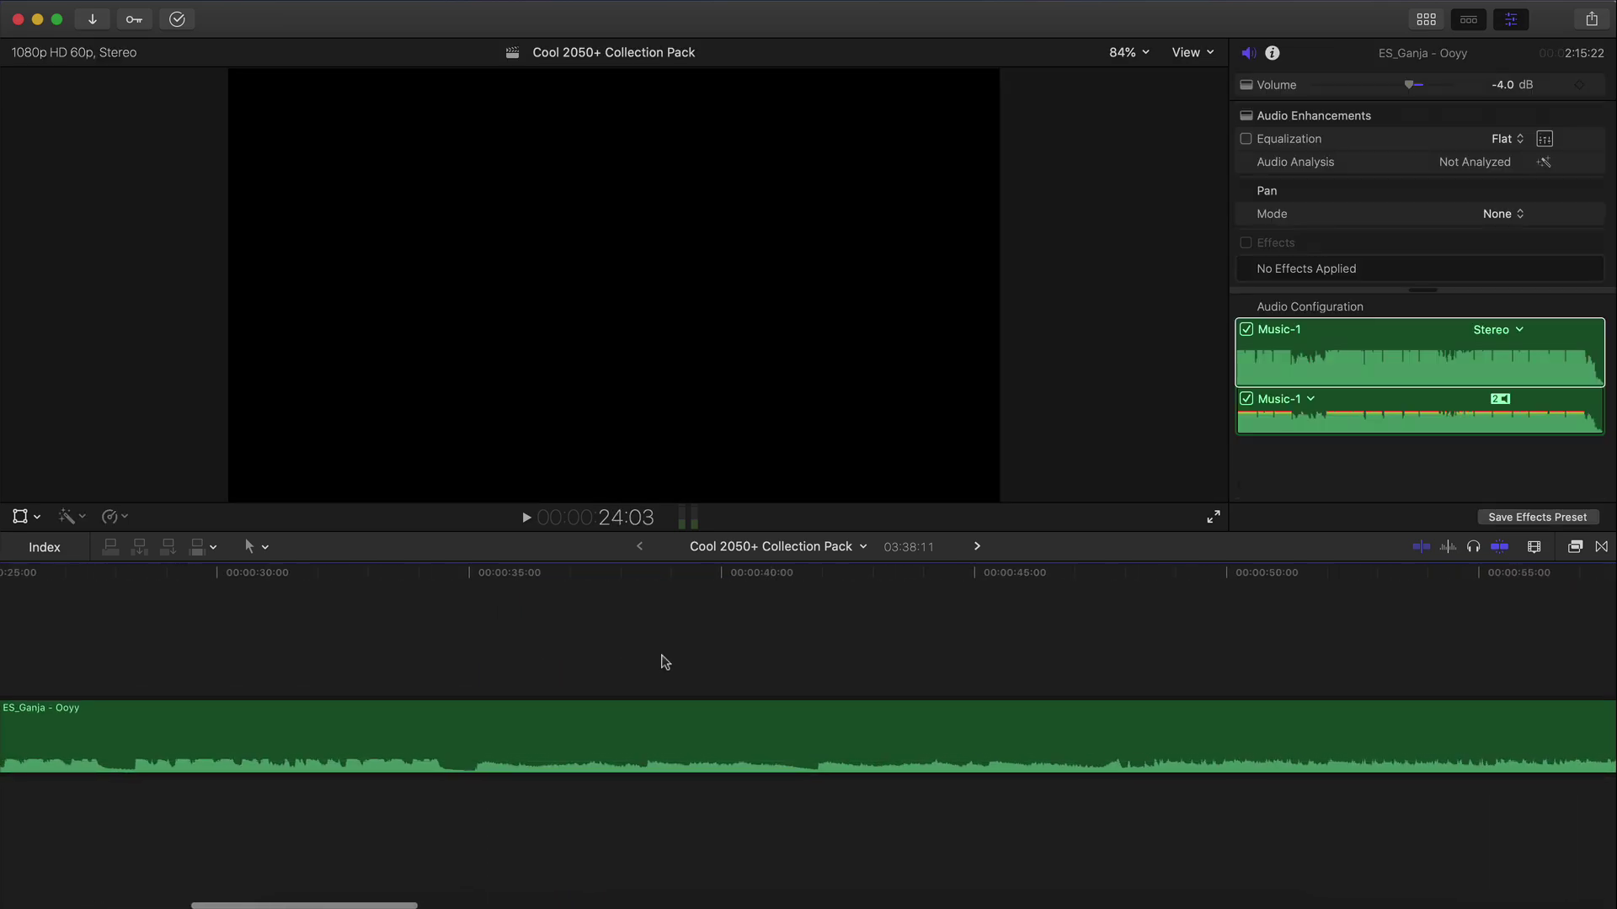
{"action": "scroll", "coordinate": [664, 659], "scroll_direction": "down", "scroll_amount": 5}
{"action": "scroll", "coordinate": [517, 696], "scroll_direction": "left", "scroll_amount": 6}
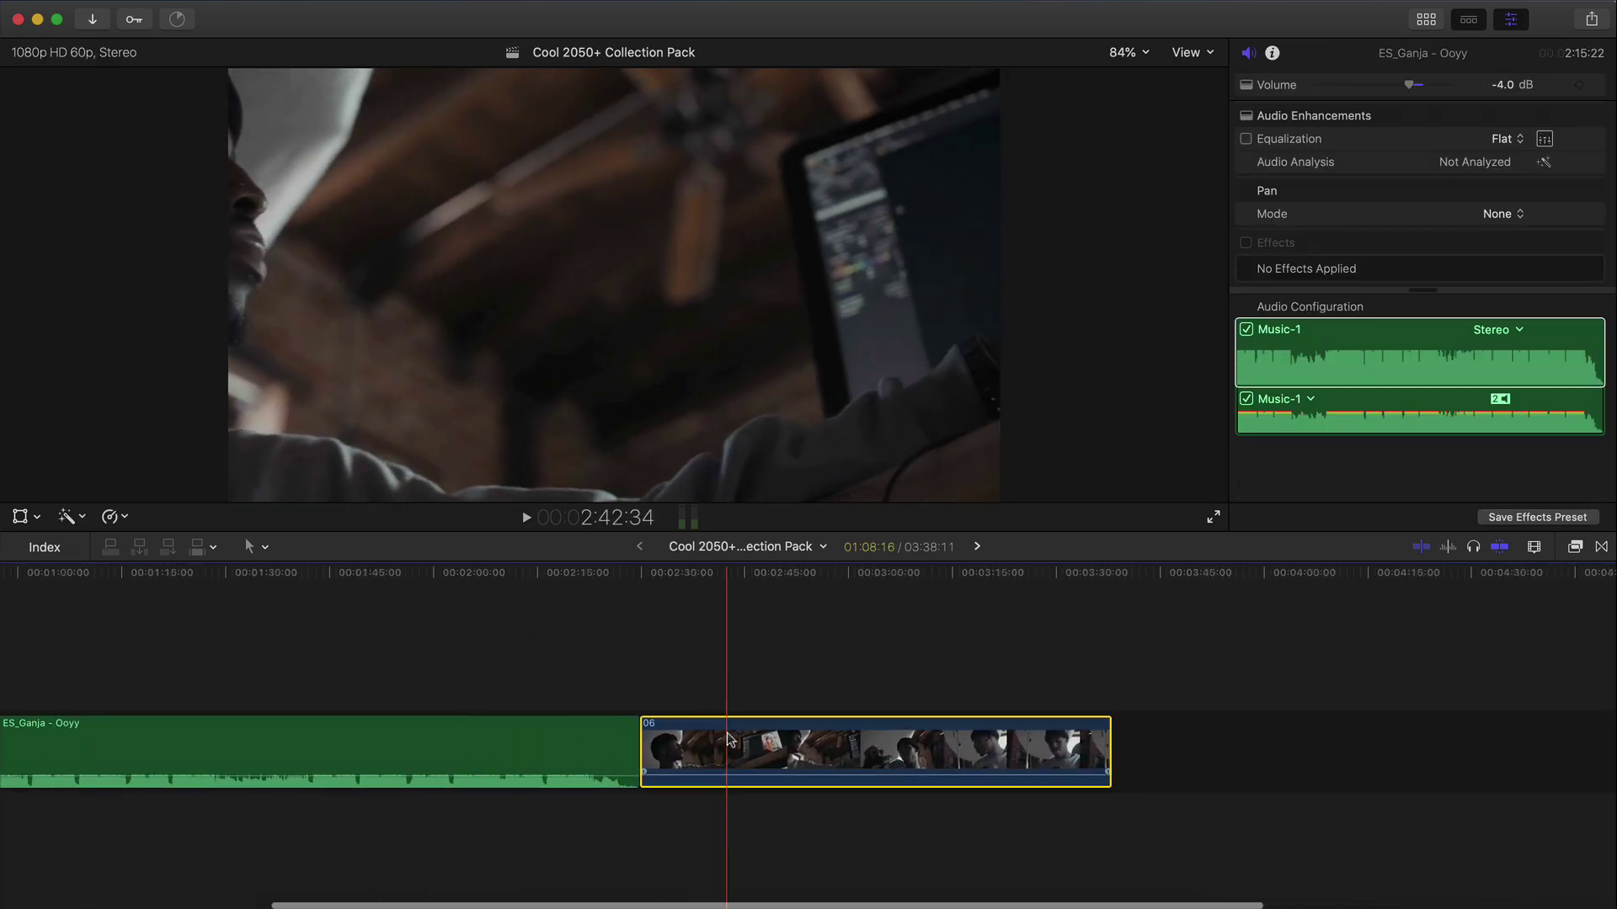
{"action": "left_click_drag", "start_coordinate": [732, 750], "coordinate": [4, 648]}
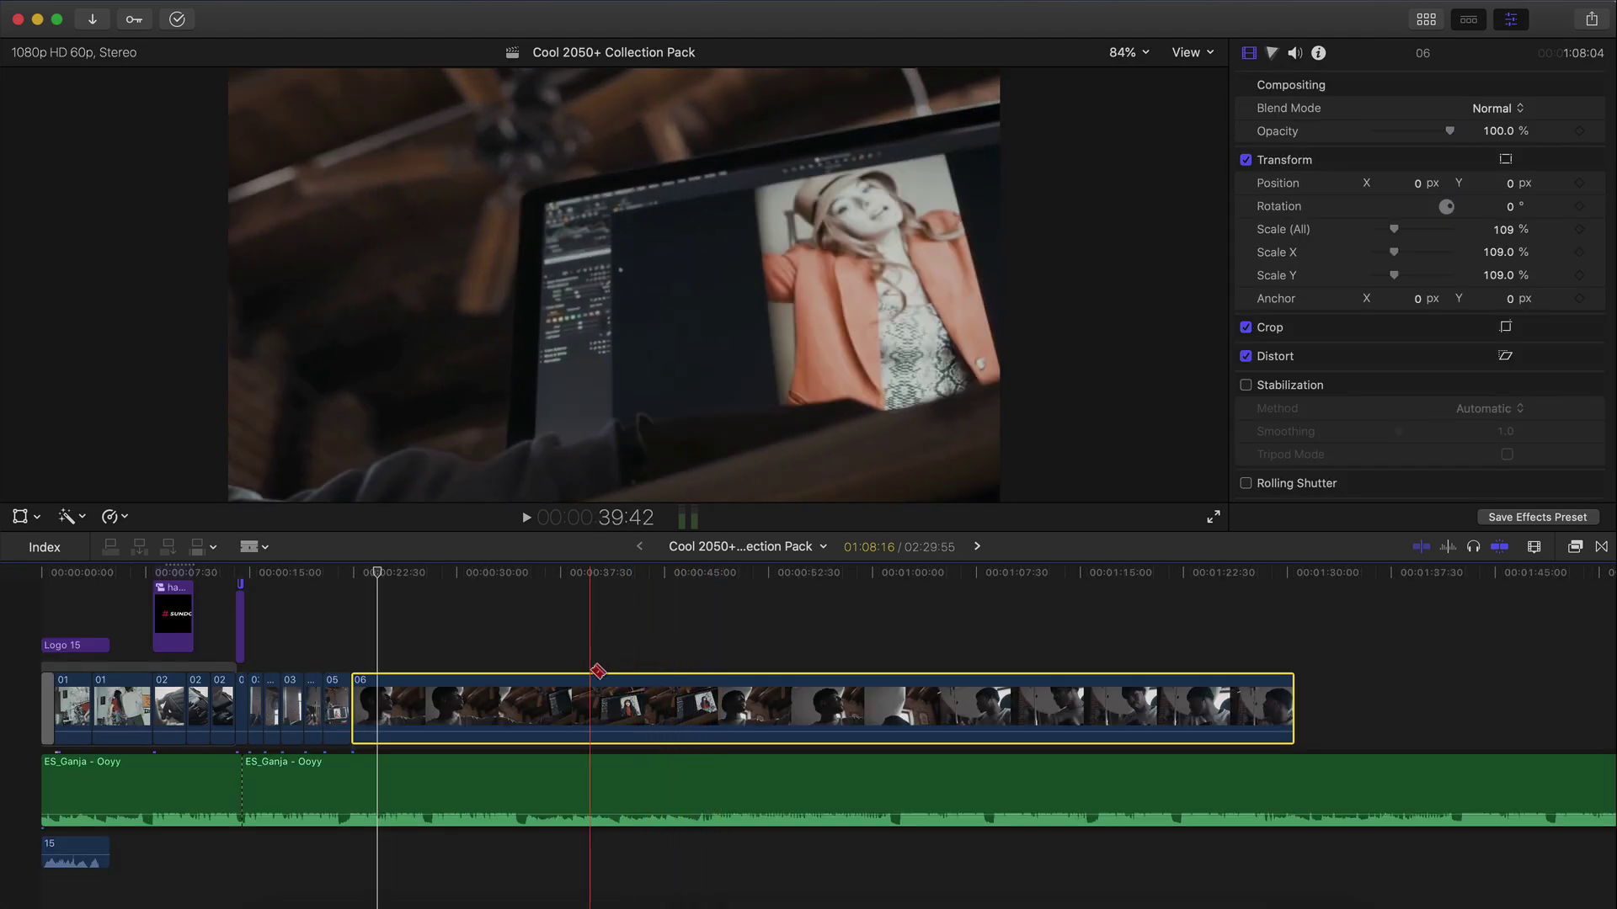
Step: Cut clip 06 about 17 seconds in, delete its opening section and move the rest against clip 05
{"action": "key", "text": "super+b"}
{"action": "left_click", "coordinate": [574, 684]}
{"action": "key", "text": "Delete"}
{"action": "left_click_drag", "start_coordinate": [631, 695], "coordinate": [393, 684]}
Step: Play clip 06, cut it about 3 seconds in and about 8 seconds further on, delete the middle section and close the gap
{"action": "key", "text": "super+="}
{"action": "key", "text": "super+="}
{"action": "key", "text": "space"}
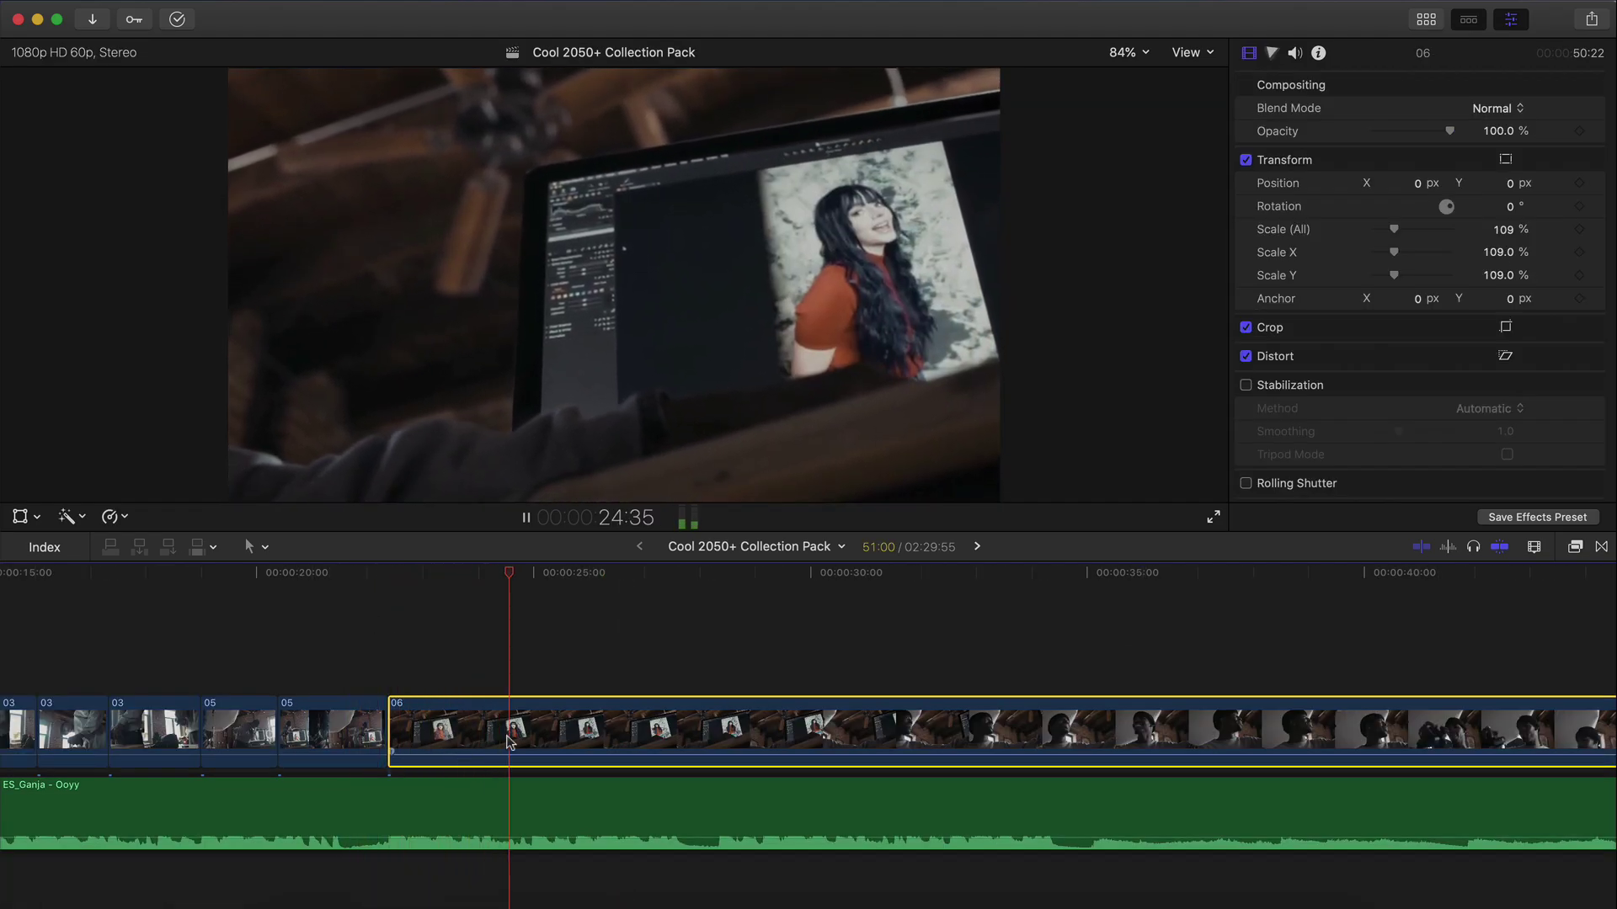
{"action": "left_click", "coordinate": [588, 720]}
{"action": "scroll", "coordinate": [707, 699], "scroll_direction": "right", "scroll_amount": 5}
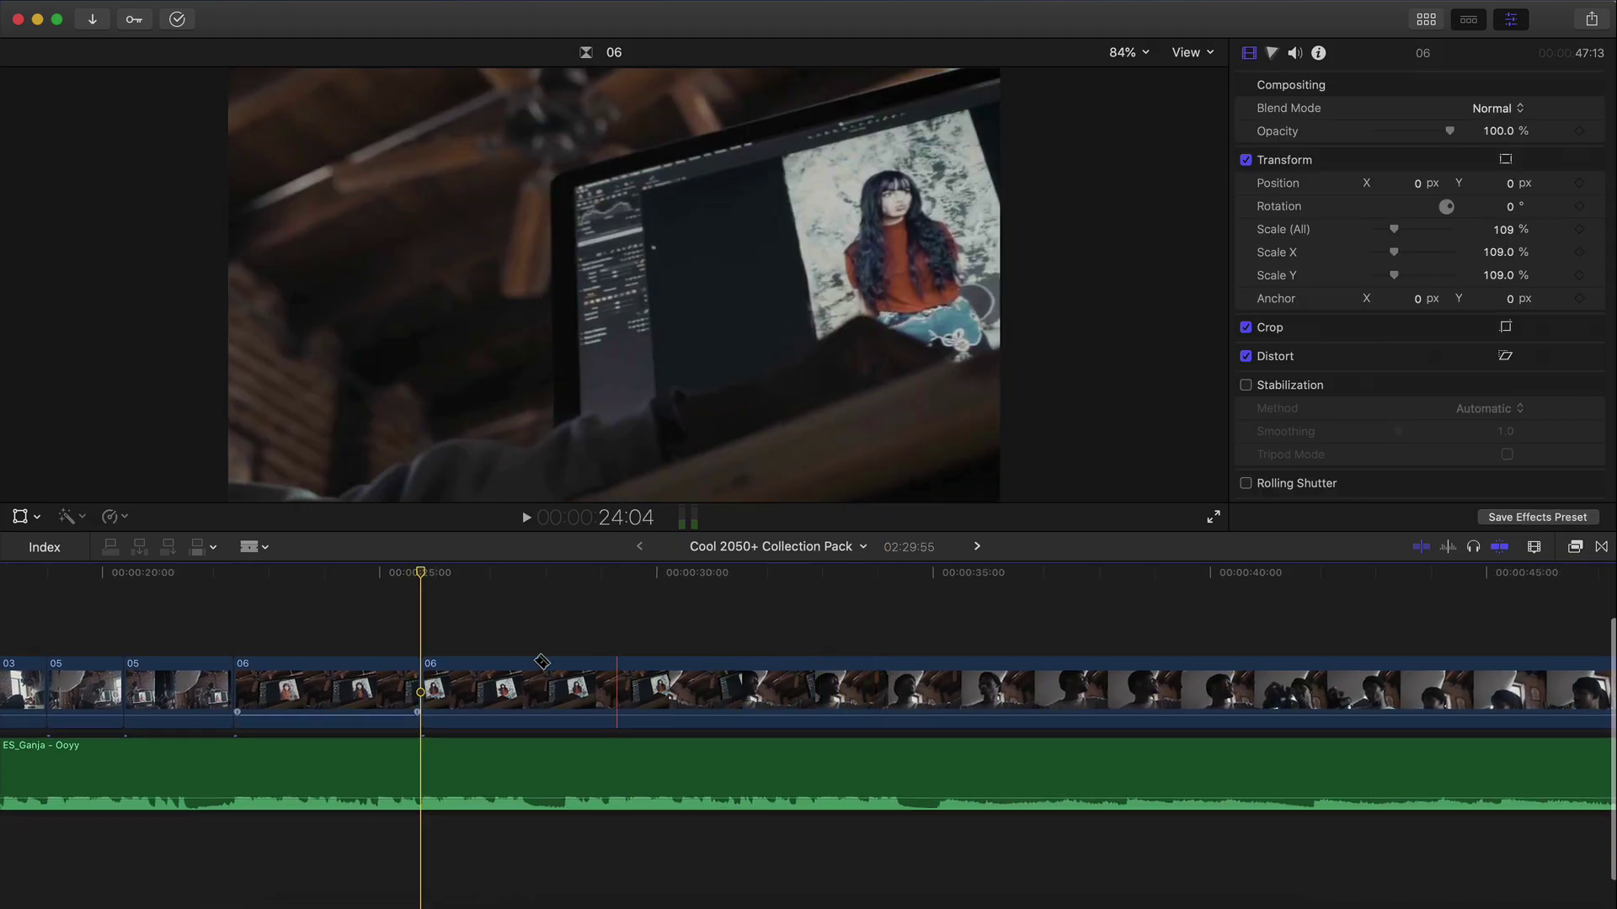
{"action": "scroll", "coordinate": [579, 671], "scroll_direction": "right", "scroll_amount": 4}
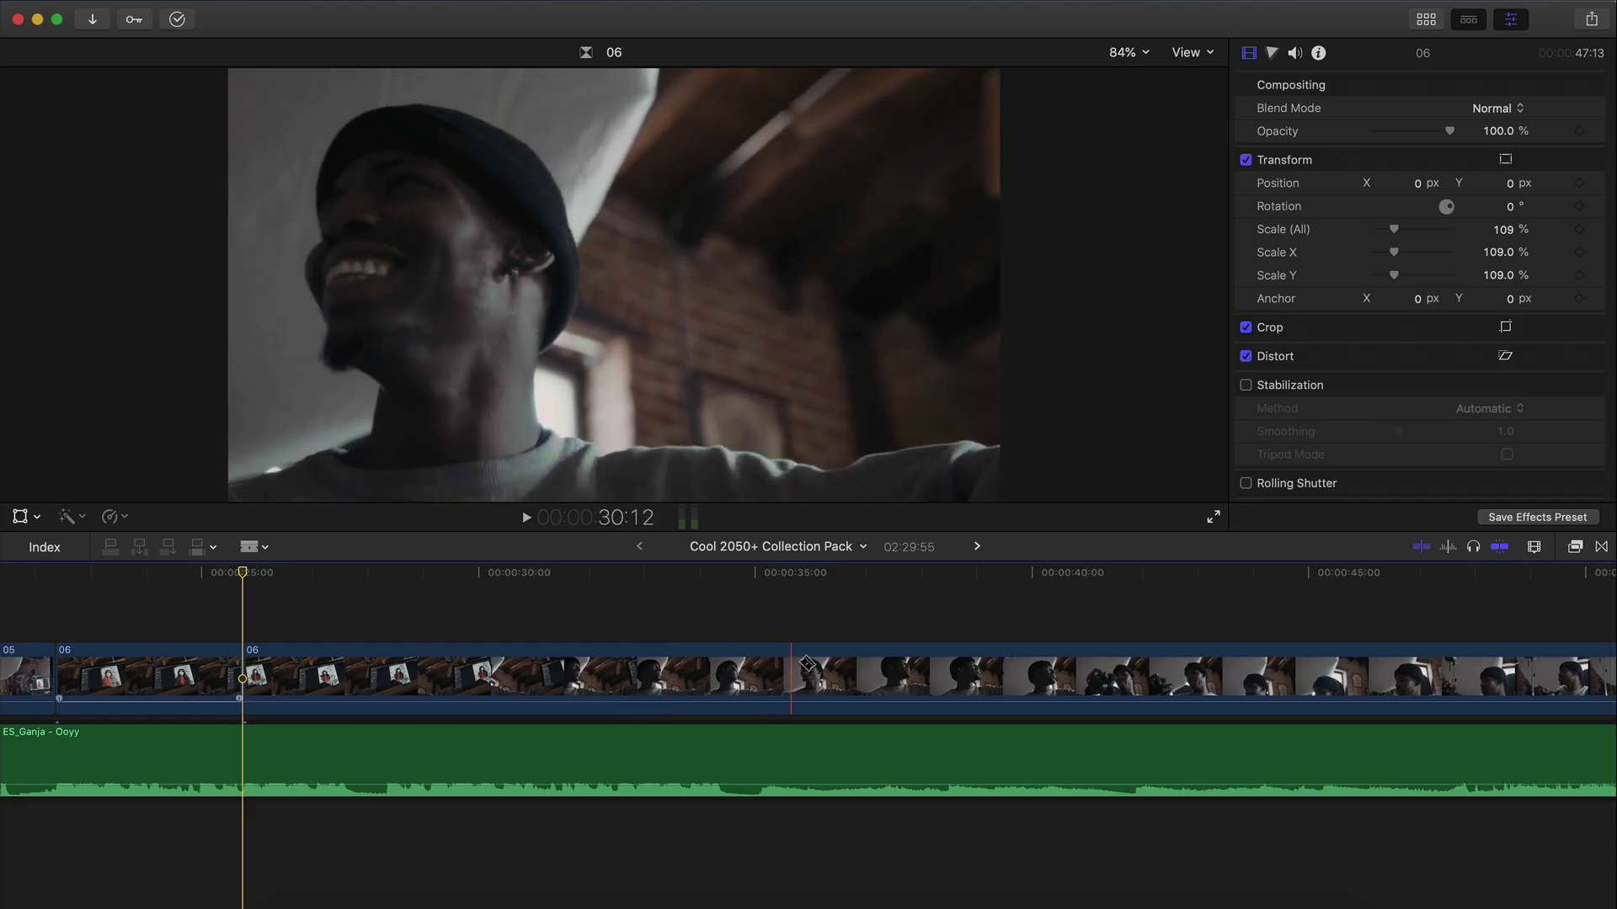
{"action": "left_click", "coordinate": [706, 656]}
{"action": "key", "text": "a"}
{"action": "left_click", "coordinate": [625, 674]}
{"action": "key", "text": "BackSpace"}
{"action": "left_click_drag", "start_coordinate": [753, 678], "coordinate": [331, 680]}
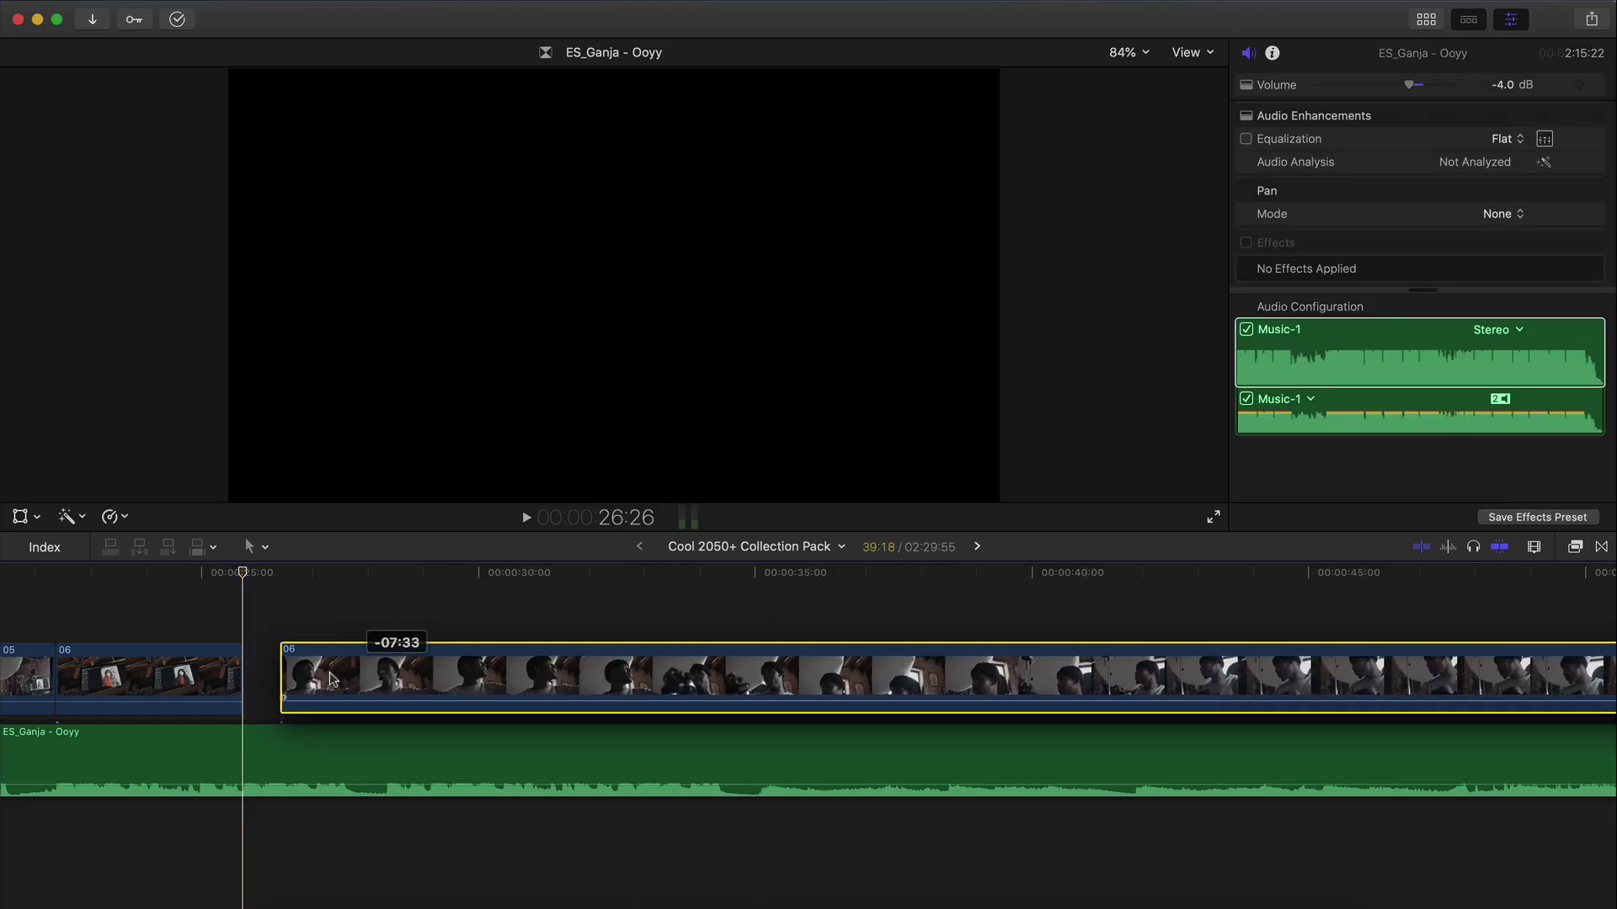
{"action": "left_click_drag", "start_coordinate": [330, 680], "coordinate": [292, 680]}
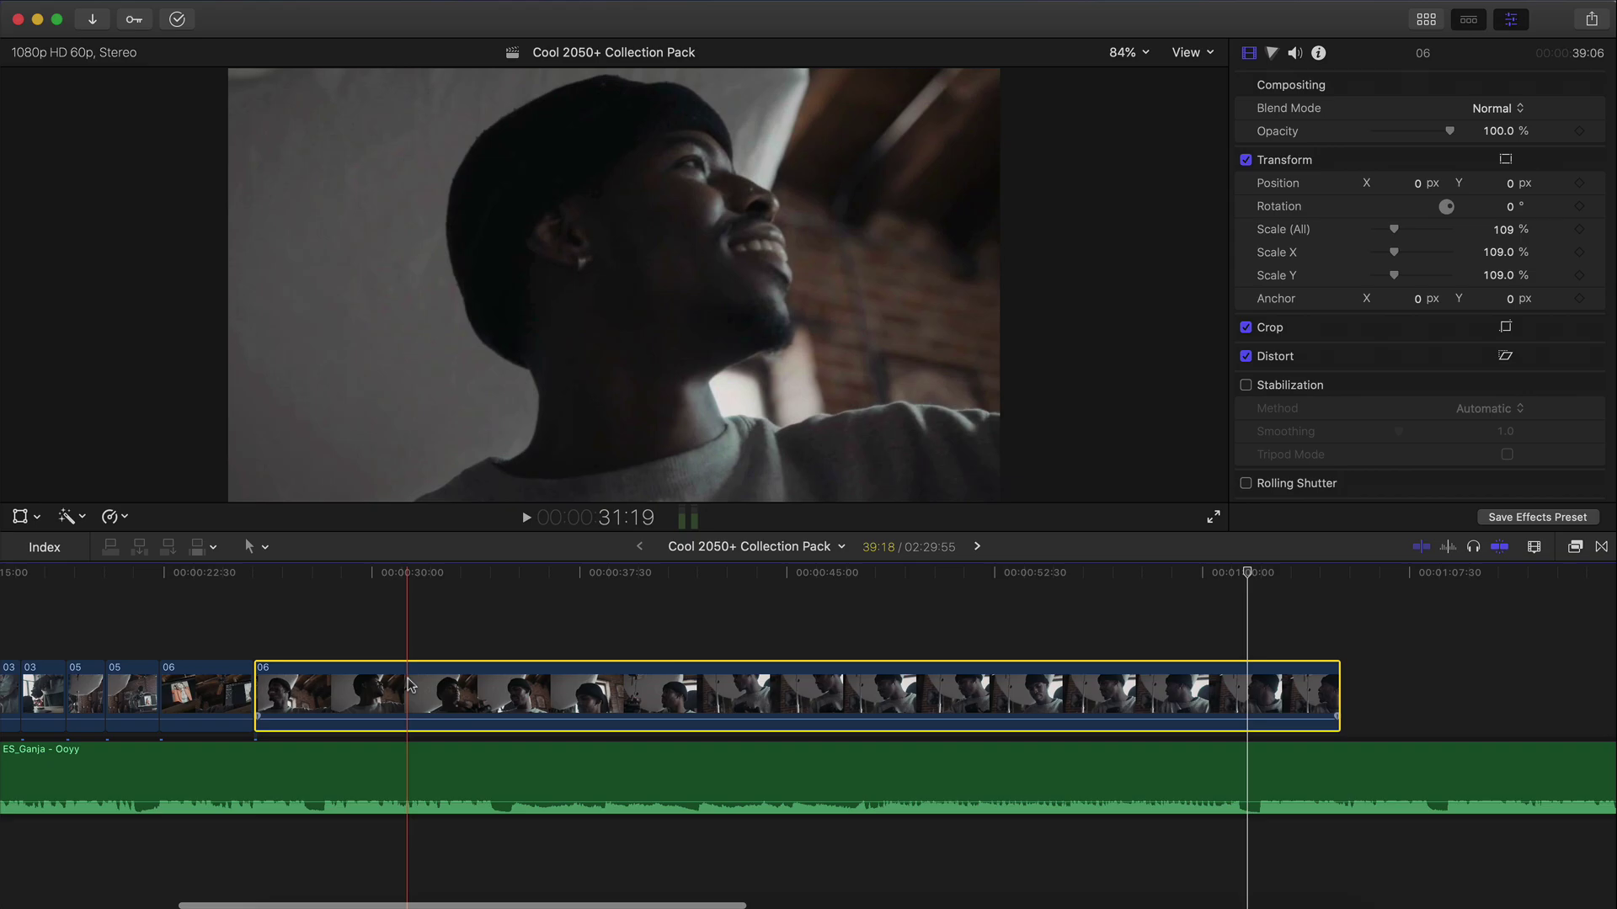
Step: Cut the last clip 06 at about 31 and 35 seconds on the timeline and delete the sections on either side of the middle piece
{"action": "key", "text": "b"}
{"action": "left_click", "coordinate": [408, 677]}
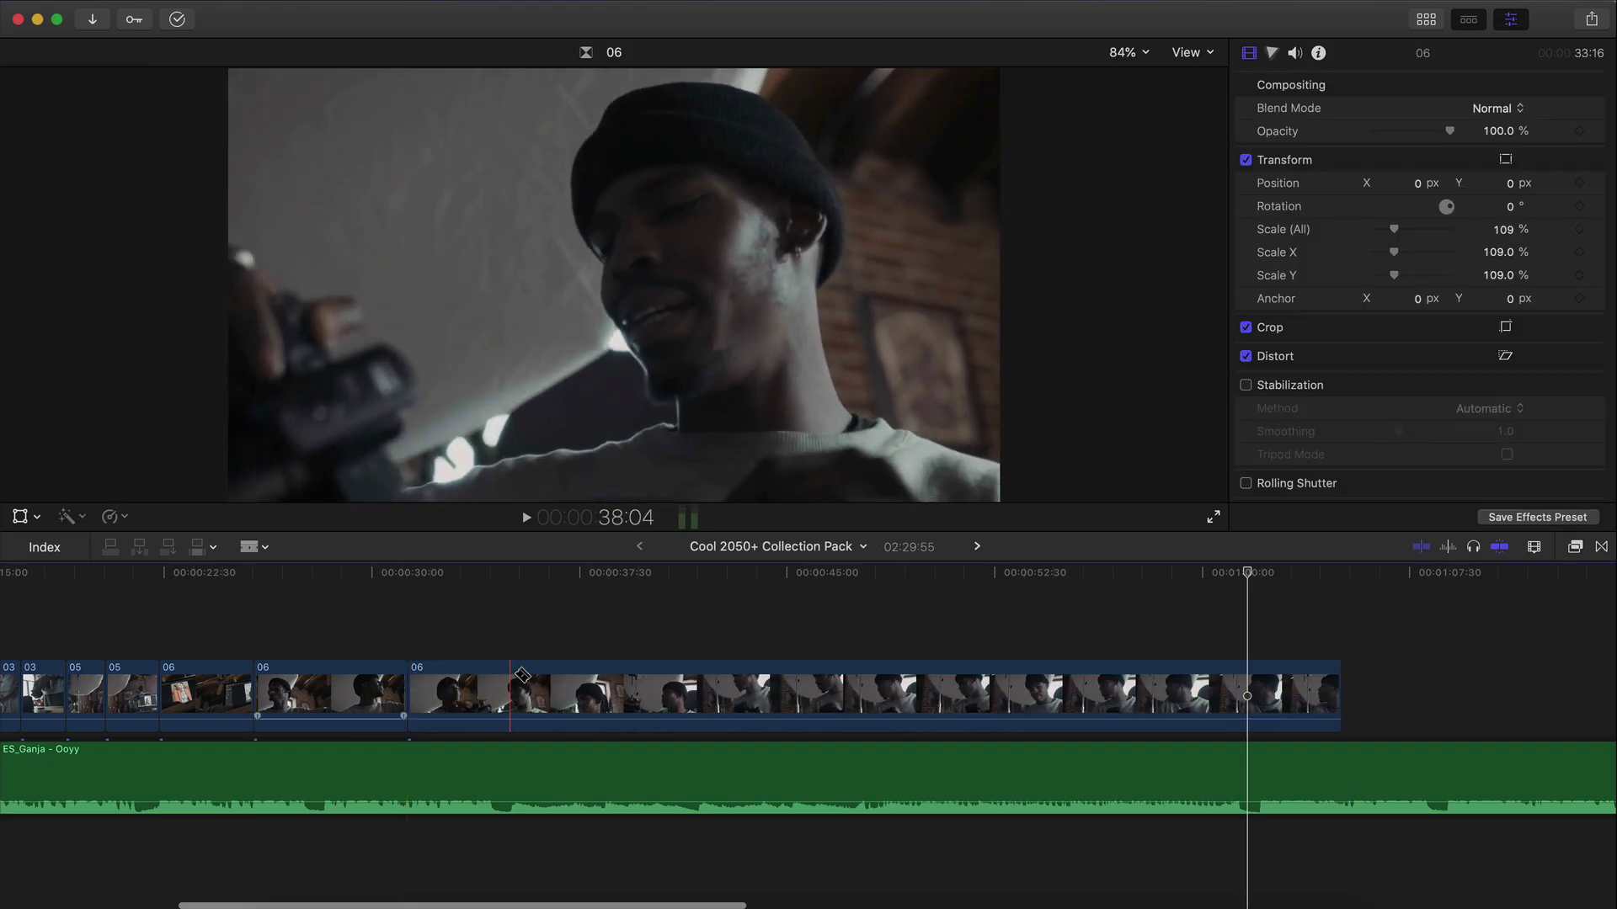
{"action": "left_click", "coordinate": [522, 678]}
{"action": "key", "text": "a"}
{"action": "left_click", "coordinate": [630, 703]}
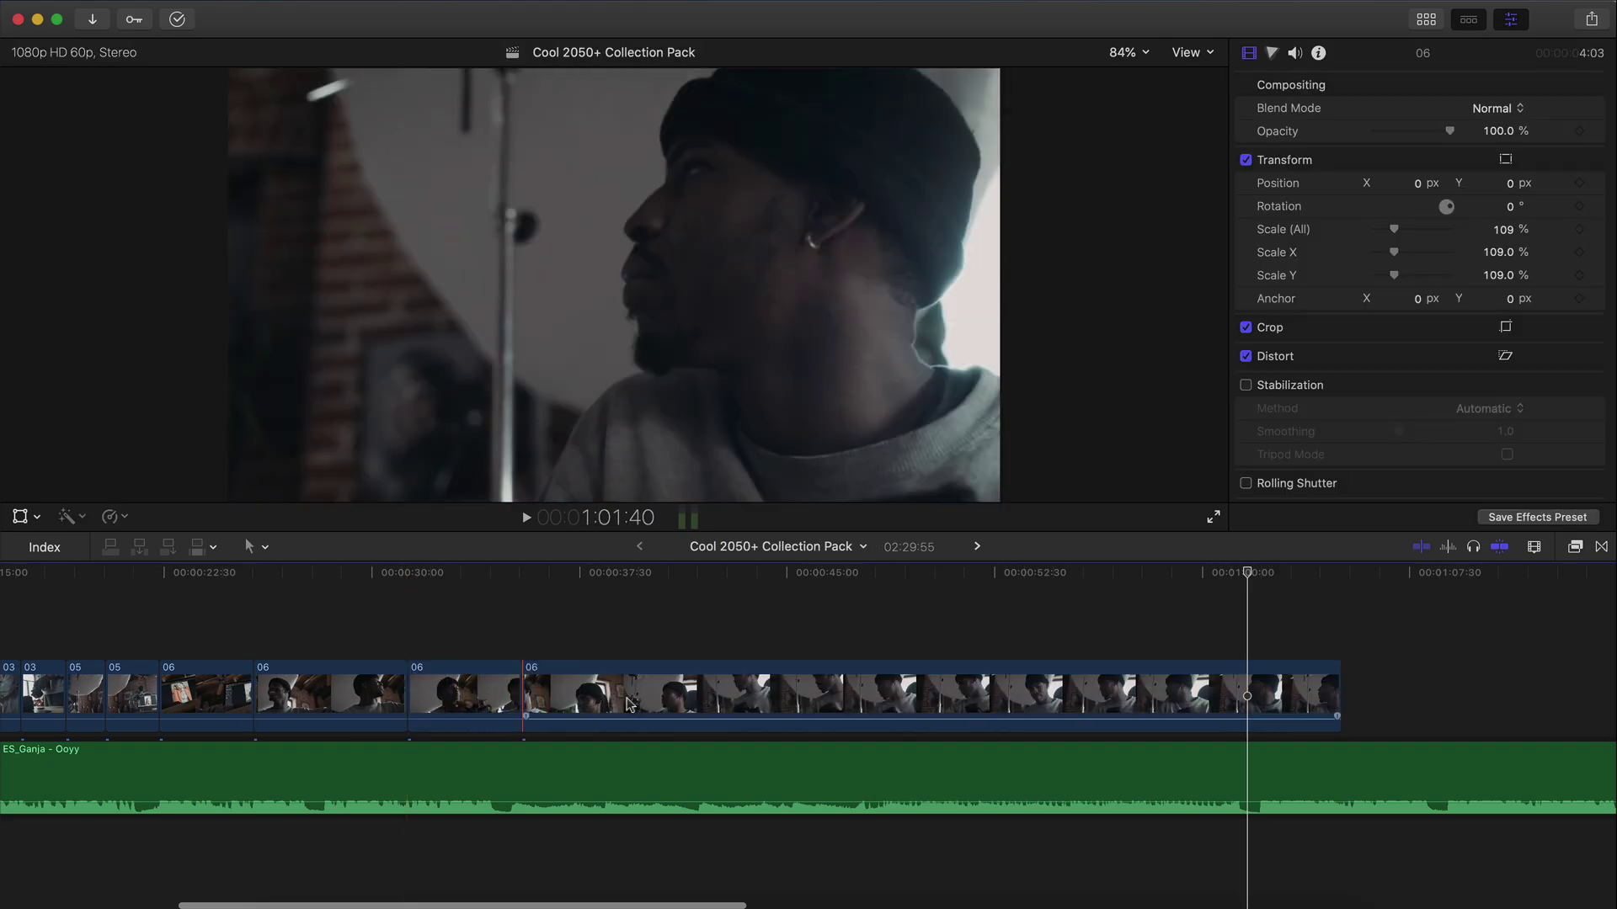
{"action": "key", "text": "shift+BackSpace"}
{"action": "left_click", "coordinate": [349, 694]}
{"action": "key", "text": "shift+BackSpace"}
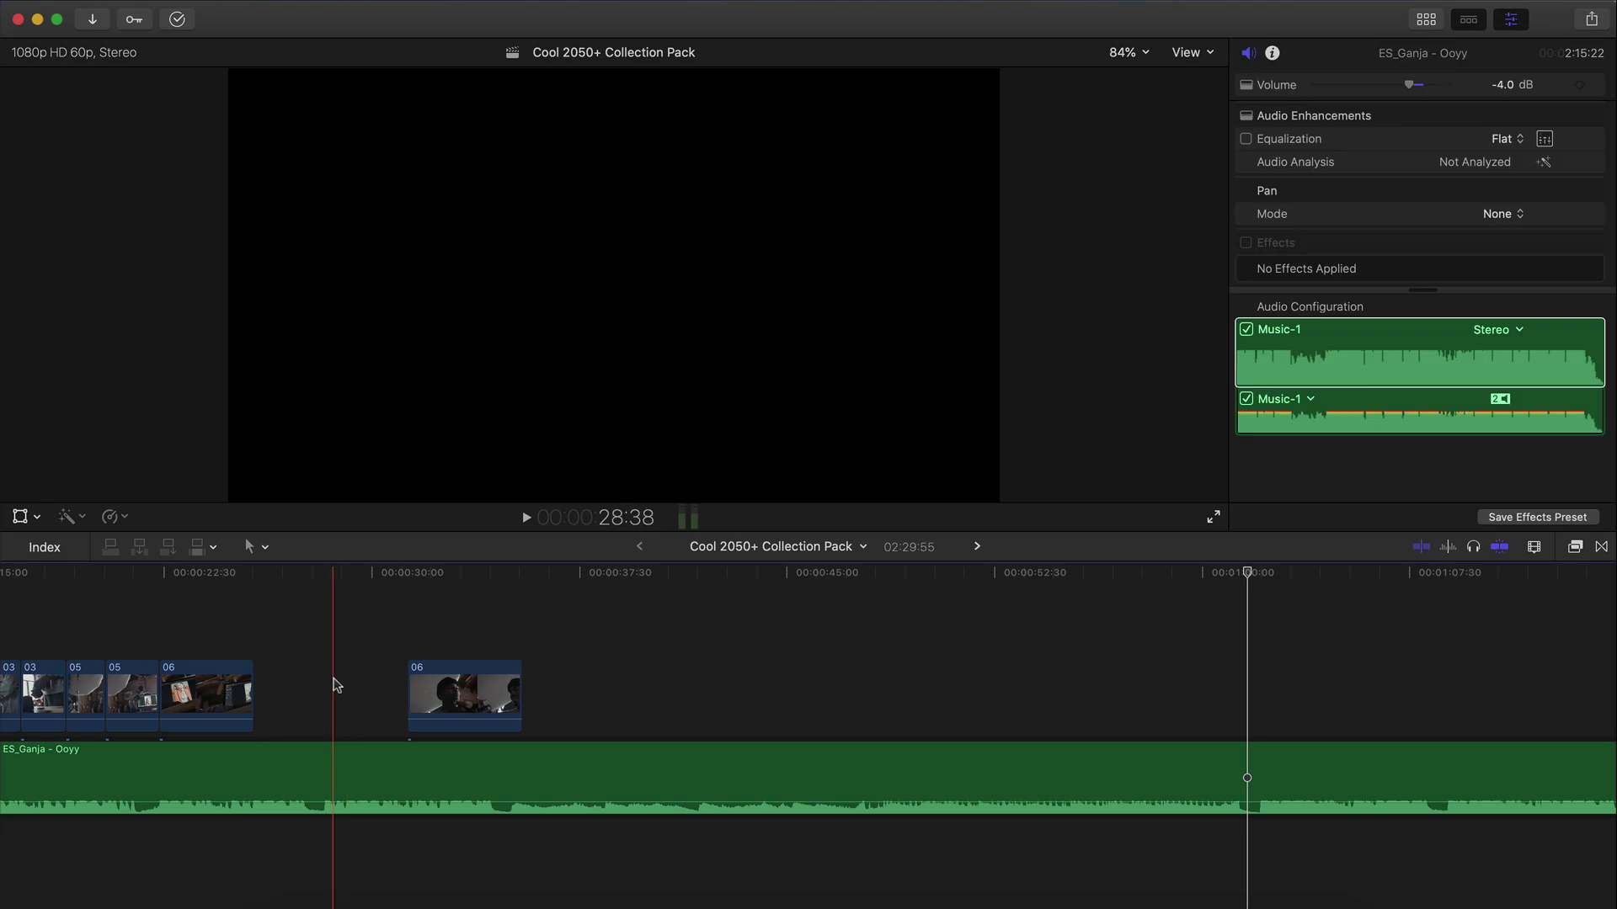
Step: Move the last clip 06 directly after the previous clip and shorten it to end at 28:13 on the timeline
{"action": "key", "text": "super+="}
{"action": "scroll", "coordinate": [335, 684], "scroll_direction": "left", "scroll_amount": 3}
{"action": "left_click_drag", "start_coordinate": [707, 700], "coordinate": [398, 711]}
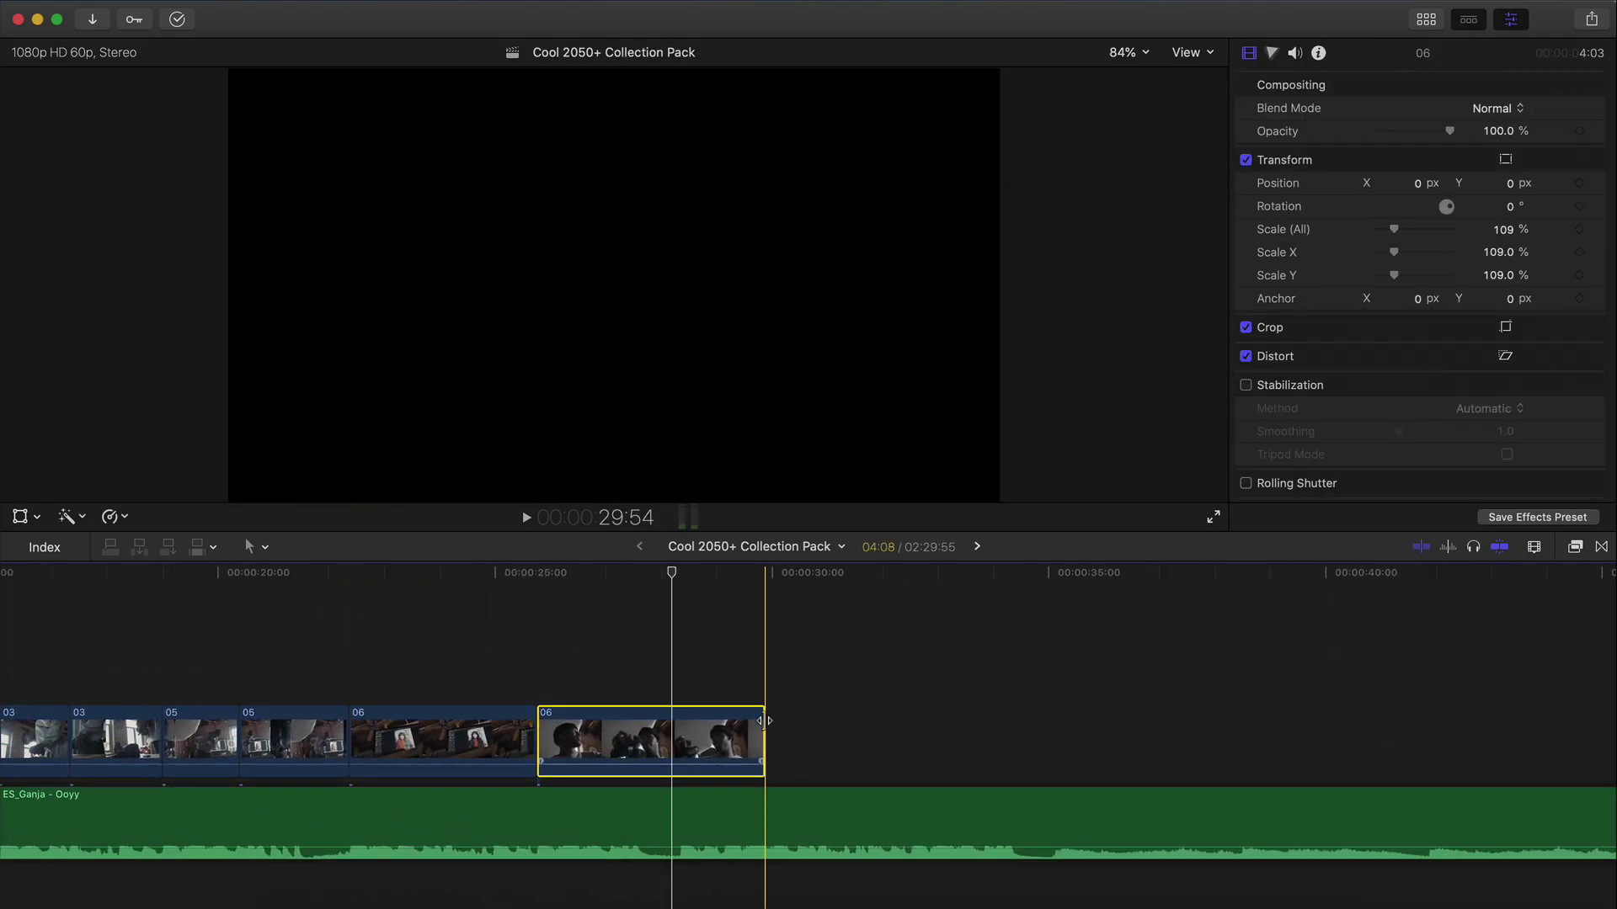
{"action": "left_click_drag", "start_coordinate": [763, 722], "coordinate": [674, 721]}
{"action": "scroll", "coordinate": [693, 830], "scroll_direction": "down", "scroll_amount": 2}
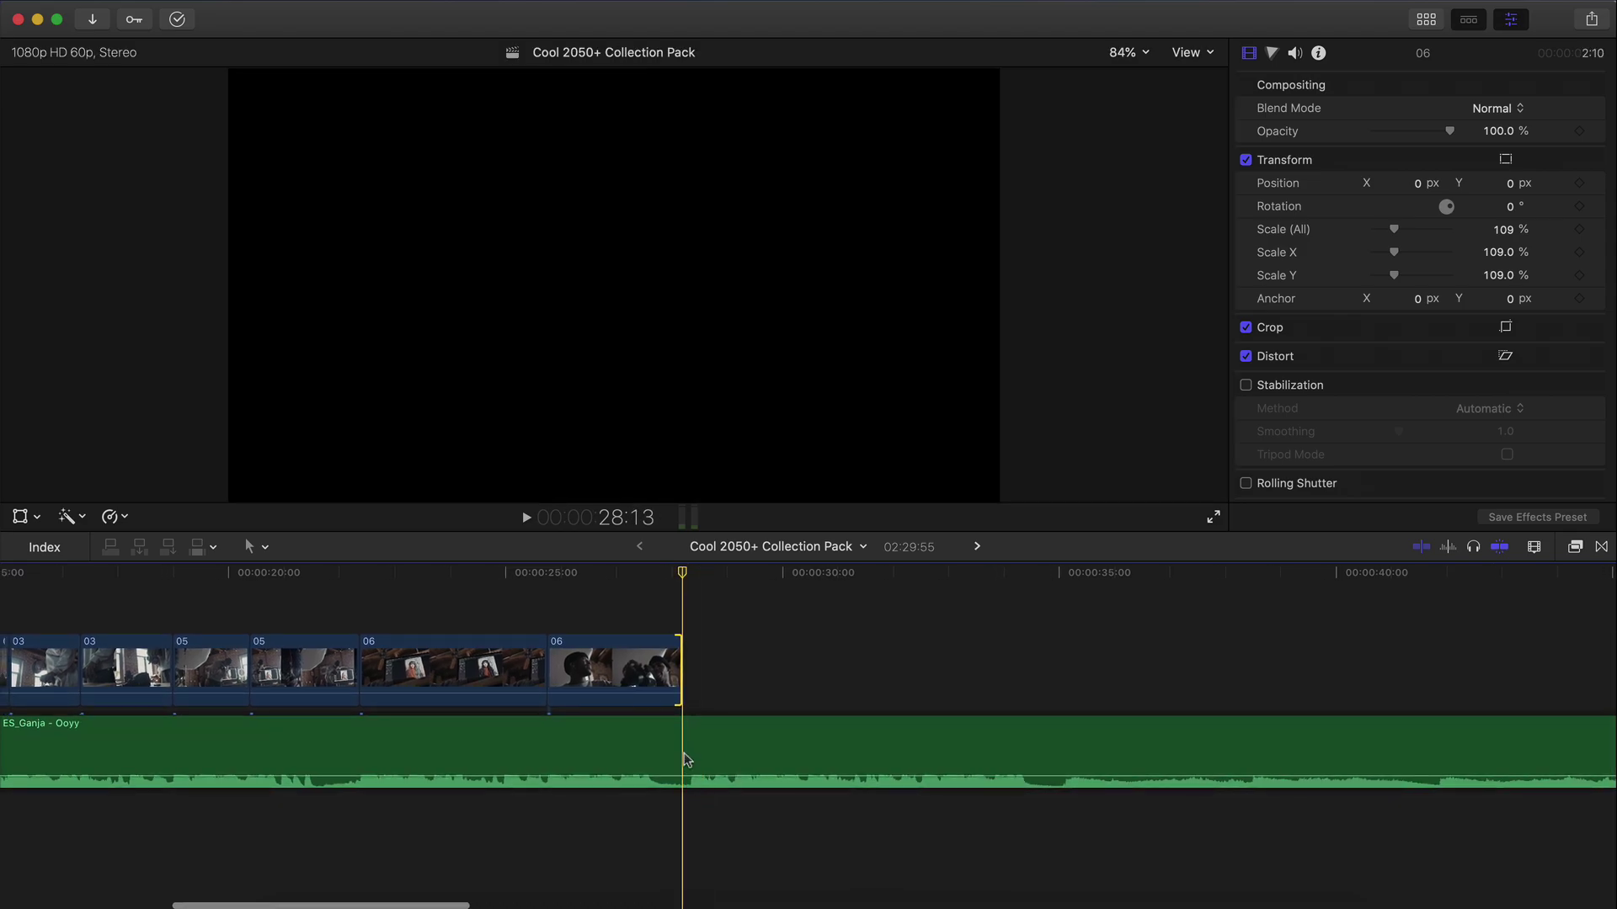
Step: Cut the ES_Ganja music at 28:13, where the last clip ends, and delete the remainder
{"action": "left_click", "coordinate": [693, 732]}
{"action": "key", "text": "a"}
{"action": "left_click", "coordinate": [726, 729]}
{"action": "key", "text": "BackSpace"}
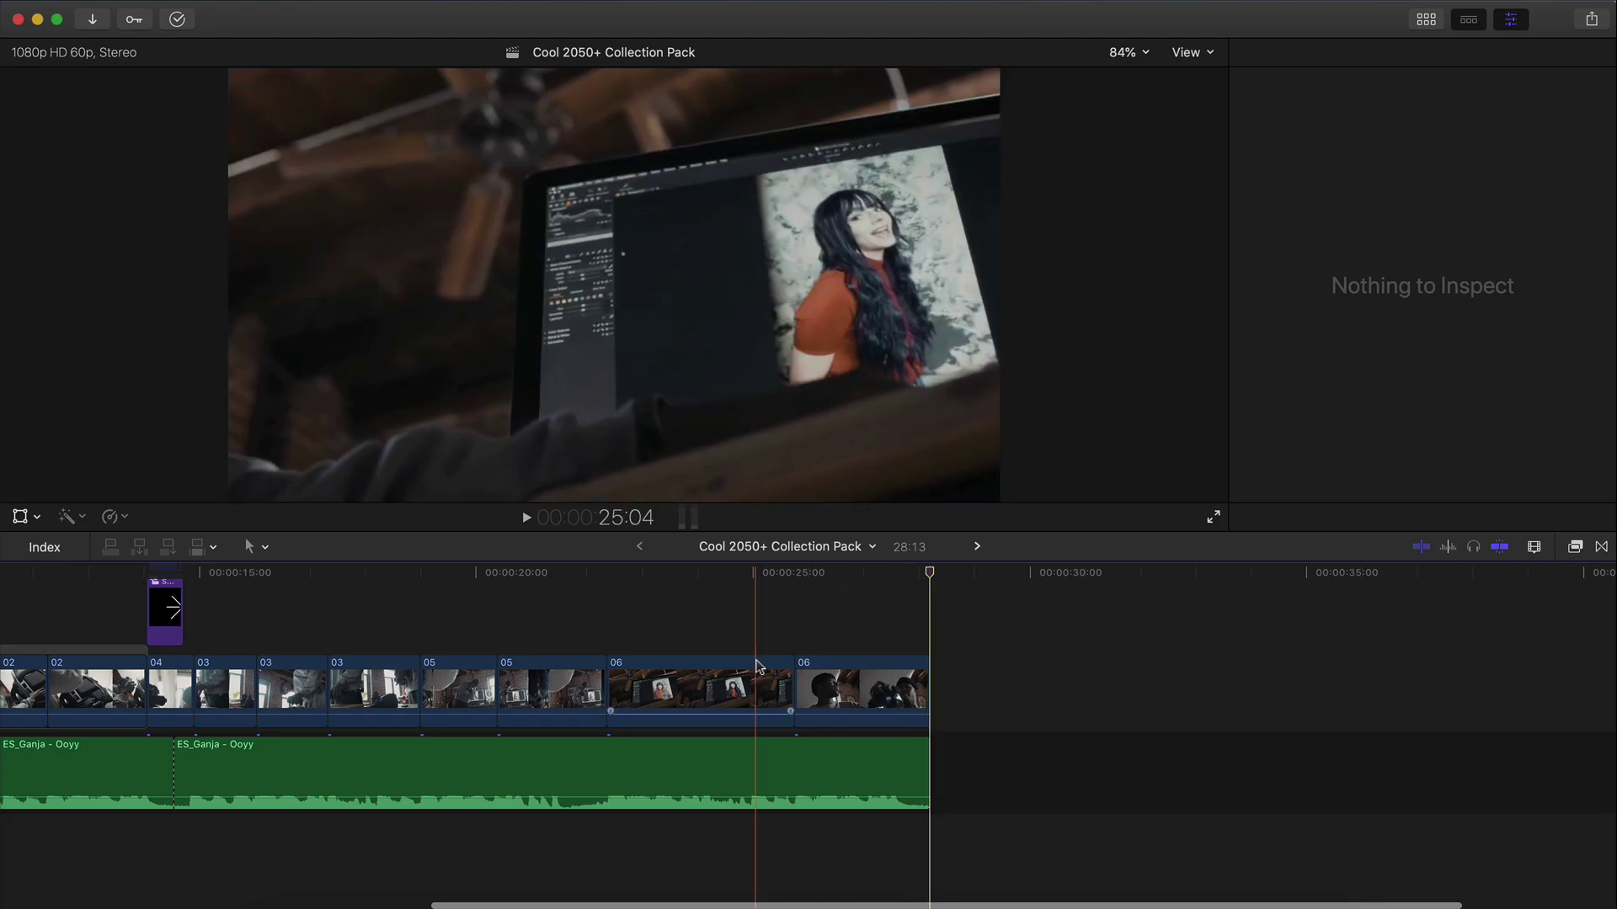
Step: Find the Instagram Poll title in the FCP Graphics Collection and place it above the first clip 06, starting at about 22:22
{"action": "scroll", "coordinate": [851, 635], "scroll_direction": "left", "scroll_amount": 3}
{"action": "left_click_drag", "start_coordinate": [963, 572], "coordinate": [782, 587]}
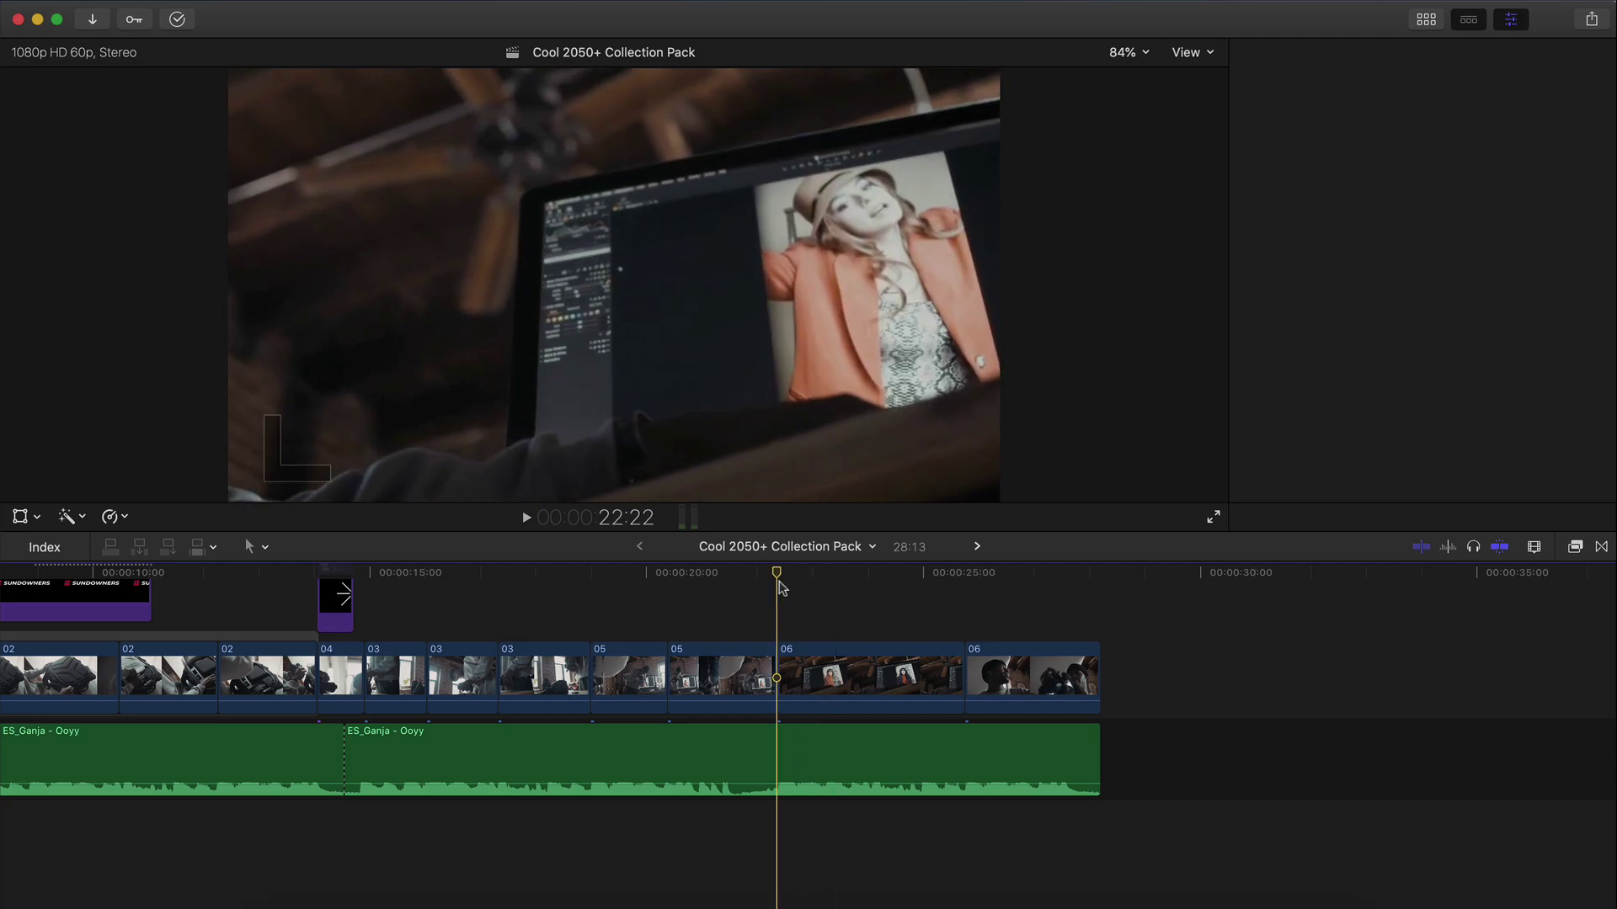
{"action": "left_click", "coordinate": [1425, 19]}
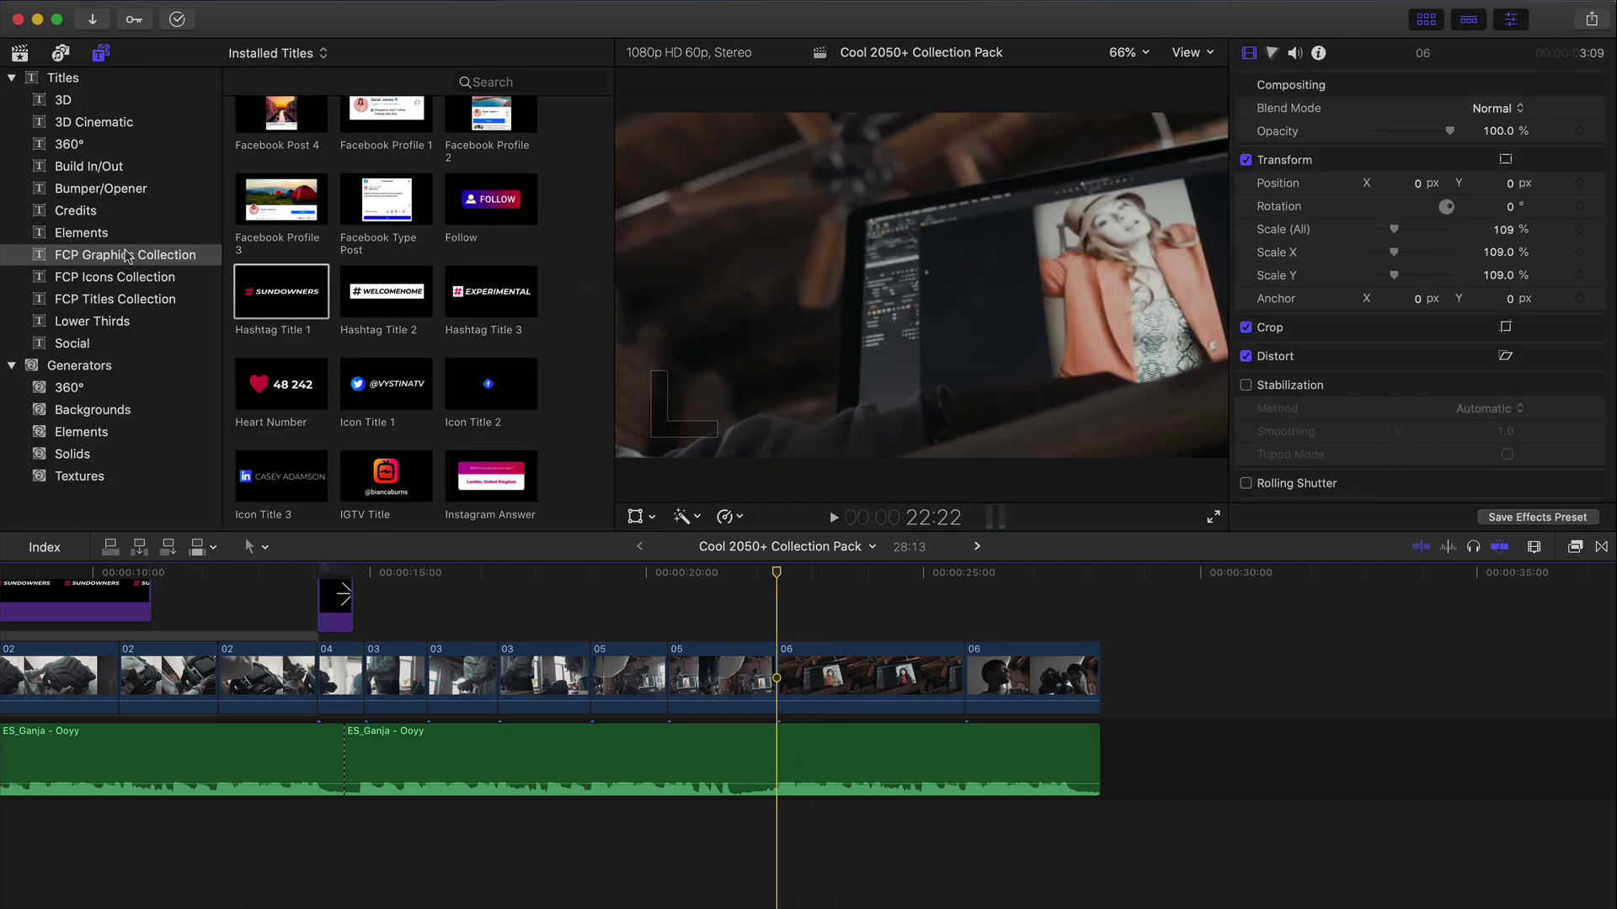
{"action": "scroll", "coordinate": [385, 301], "scroll_direction": "down", "scroll_amount": 10}
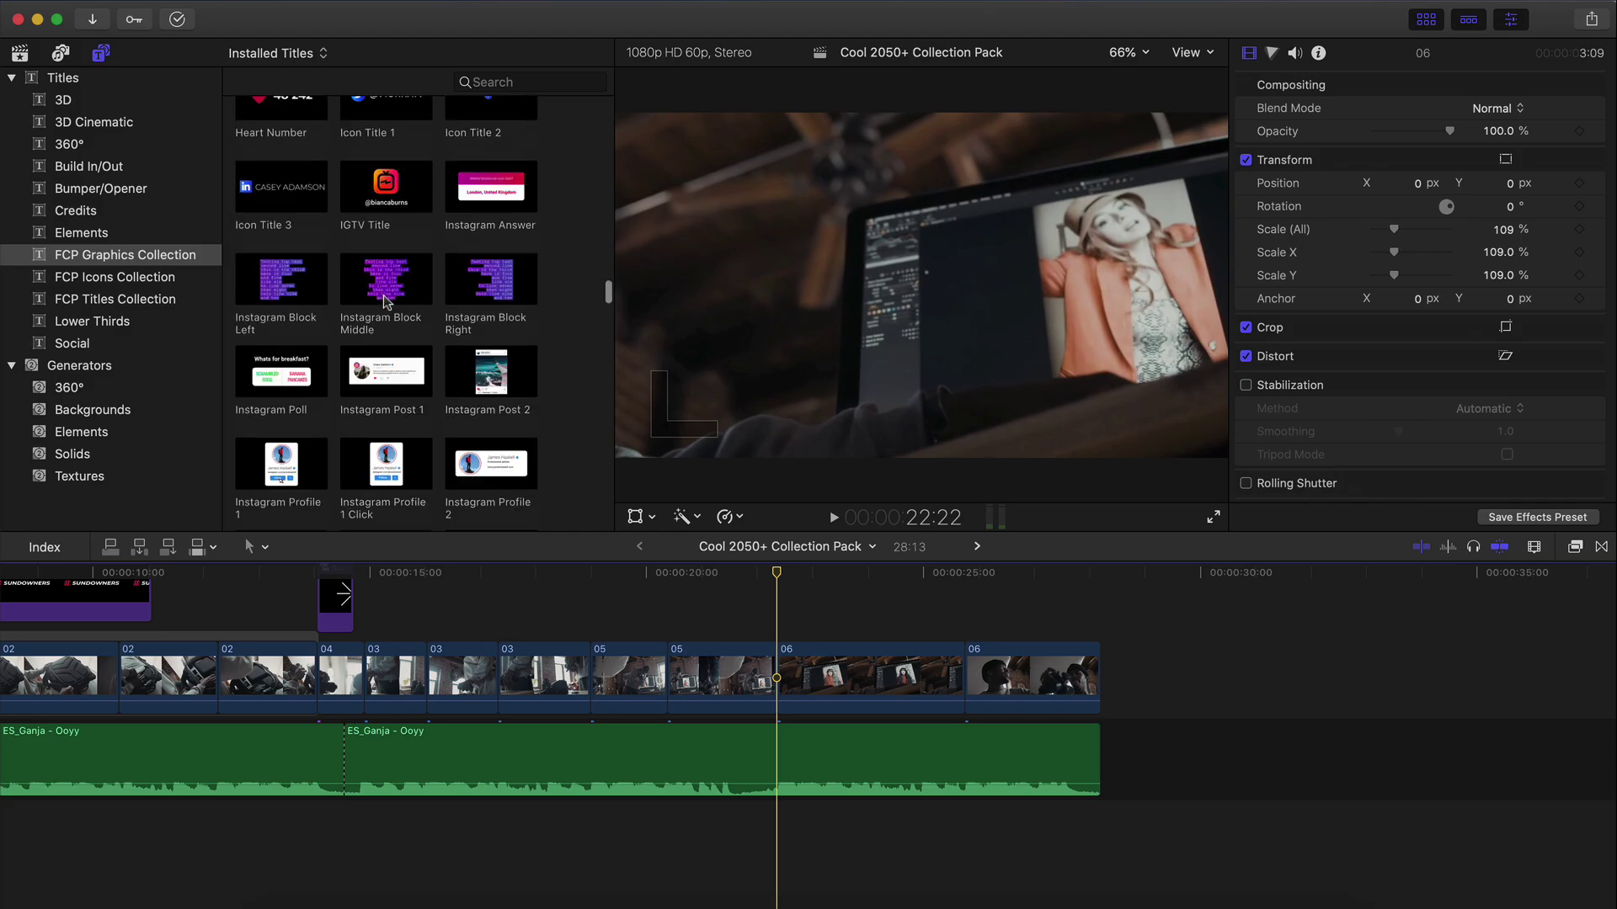
{"action": "scroll", "coordinate": [385, 301], "scroll_direction": "up", "scroll_amount": 5}
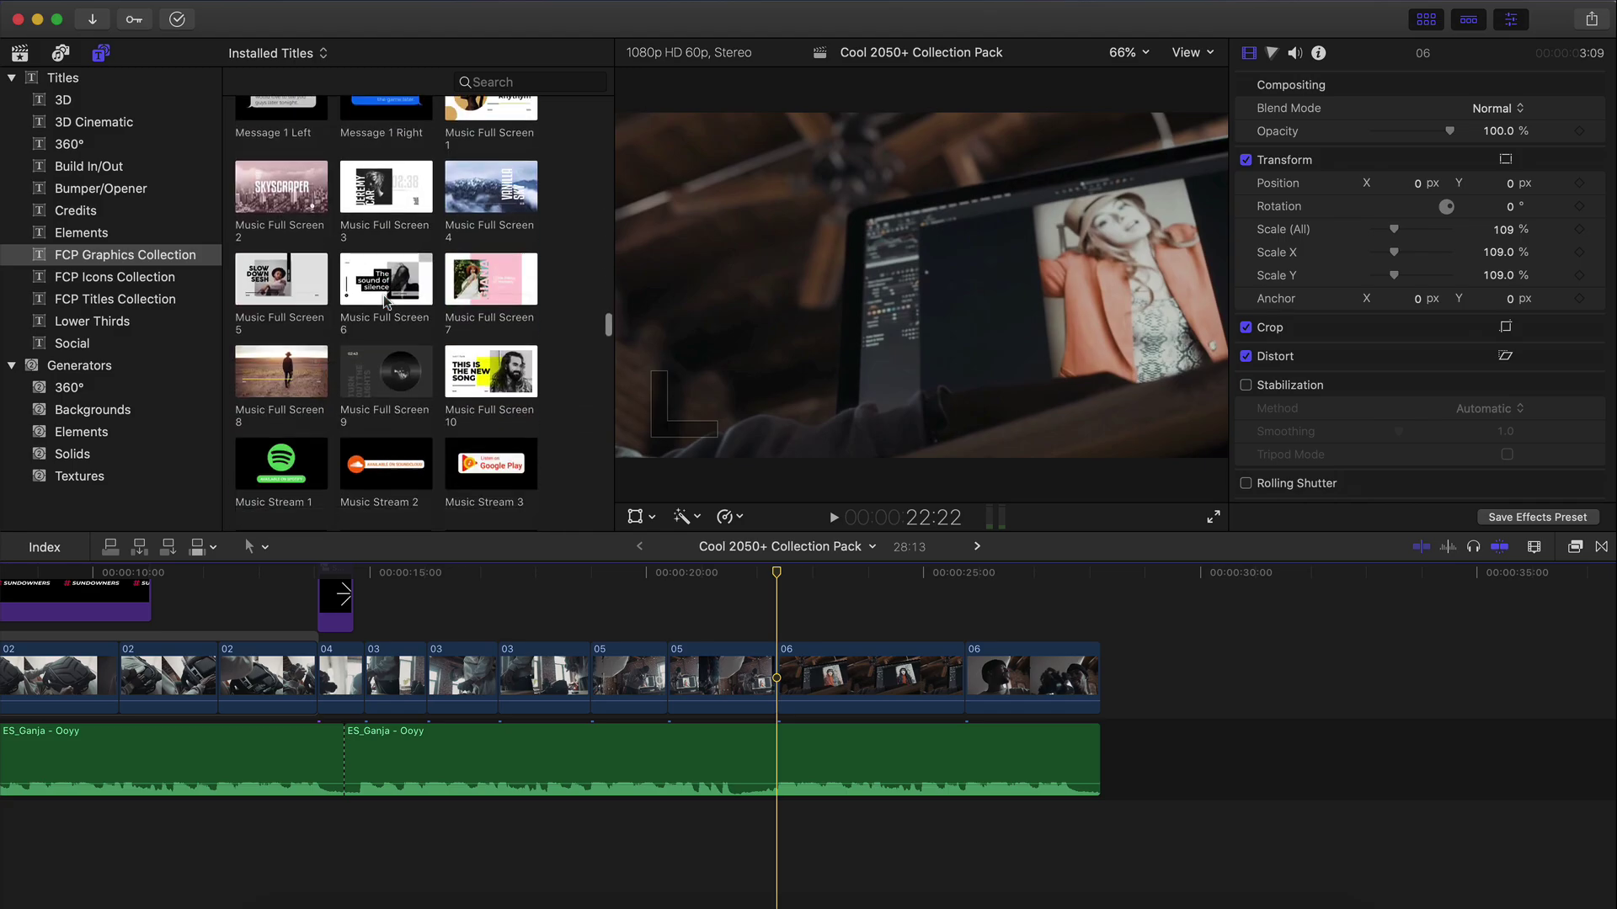
{"action": "scroll", "coordinate": [385, 302], "scroll_direction": "up", "scroll_amount": 10}
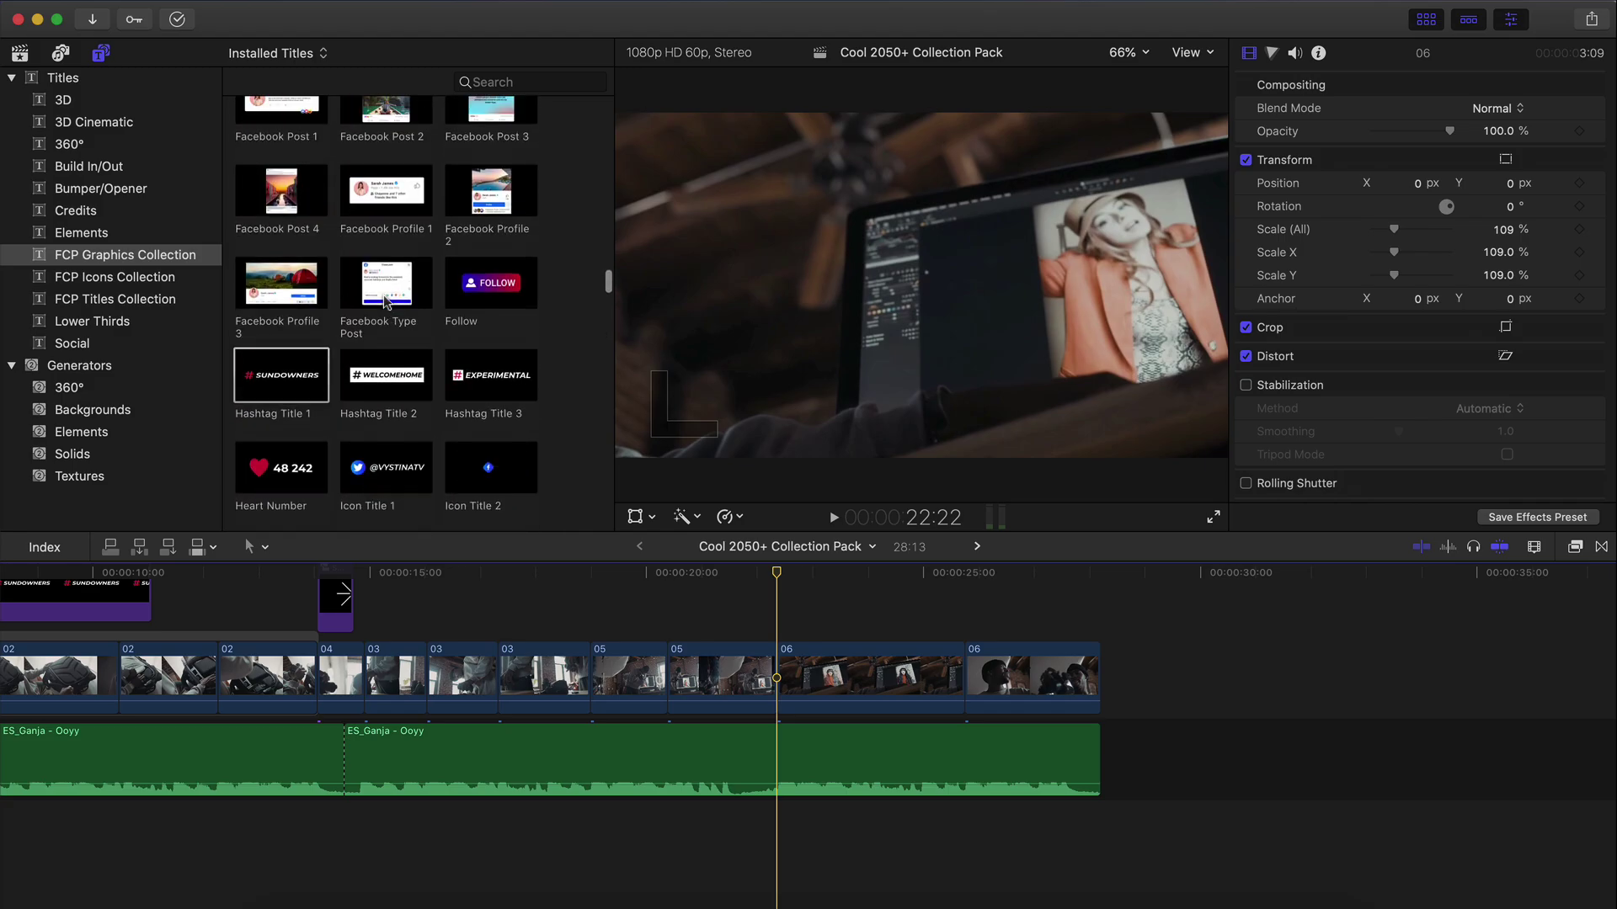
{"action": "scroll", "coordinate": [385, 301], "scroll_direction": "up", "scroll_amount": 5}
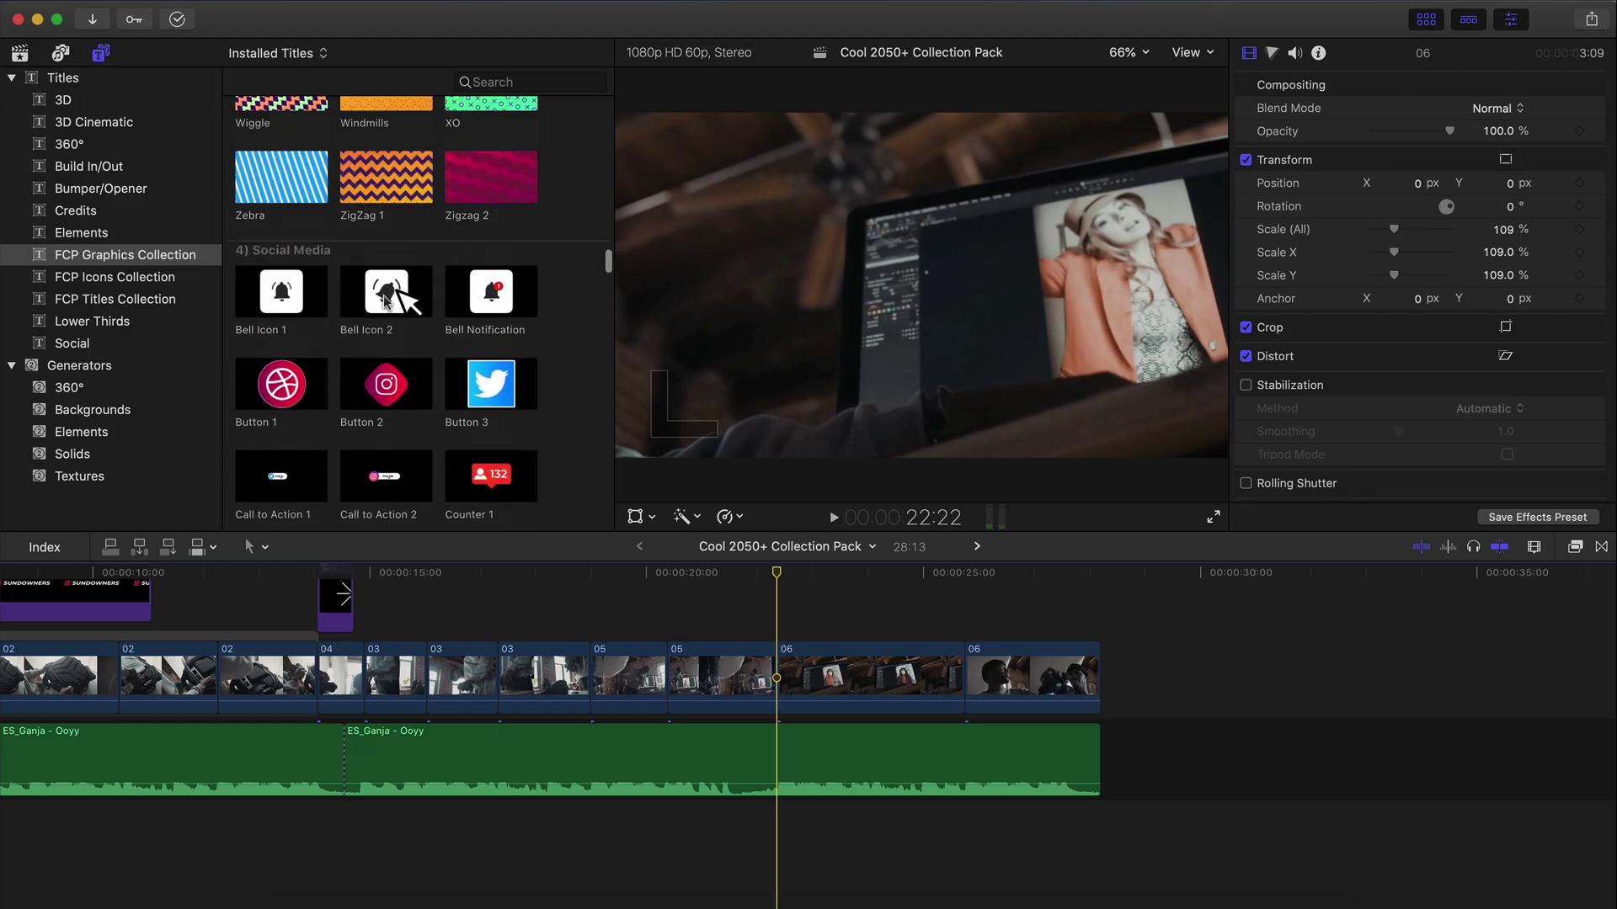
{"action": "scroll", "coordinate": [385, 302], "scroll_direction": "down", "scroll_amount": 10}
{"action": "scroll", "coordinate": [385, 301], "scroll_direction": "down", "scroll_amount": 5}
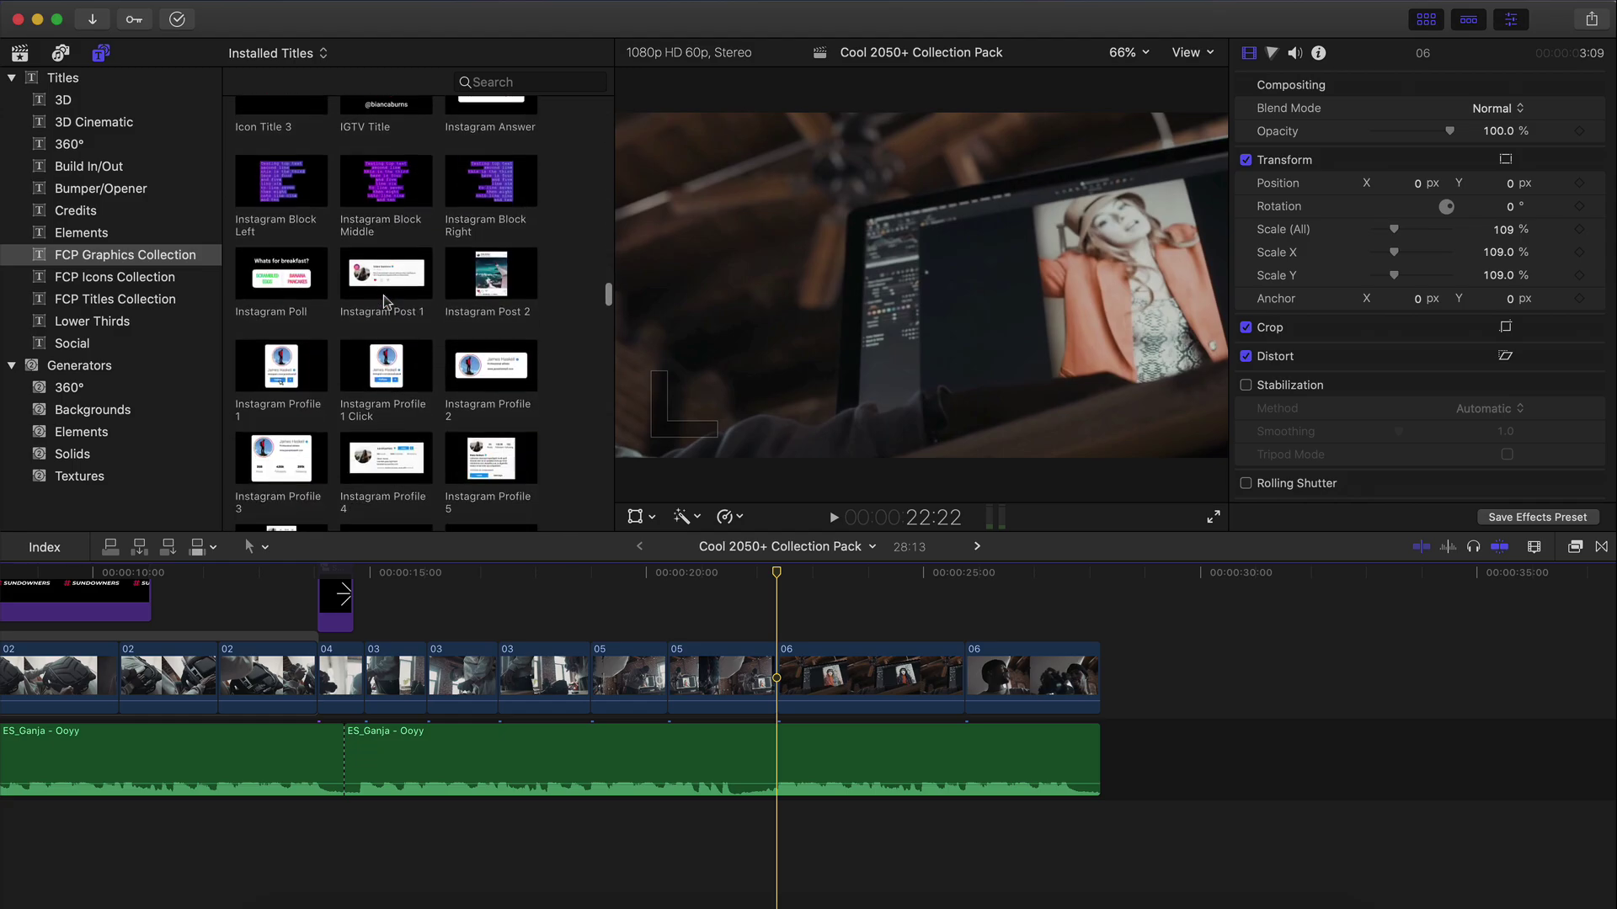
{"action": "left_click", "coordinate": [262, 251]}
{"action": "left_click_drag", "start_coordinate": [261, 250], "coordinate": [848, 575]}
{"action": "key", "text": "ctrl+super+1"}
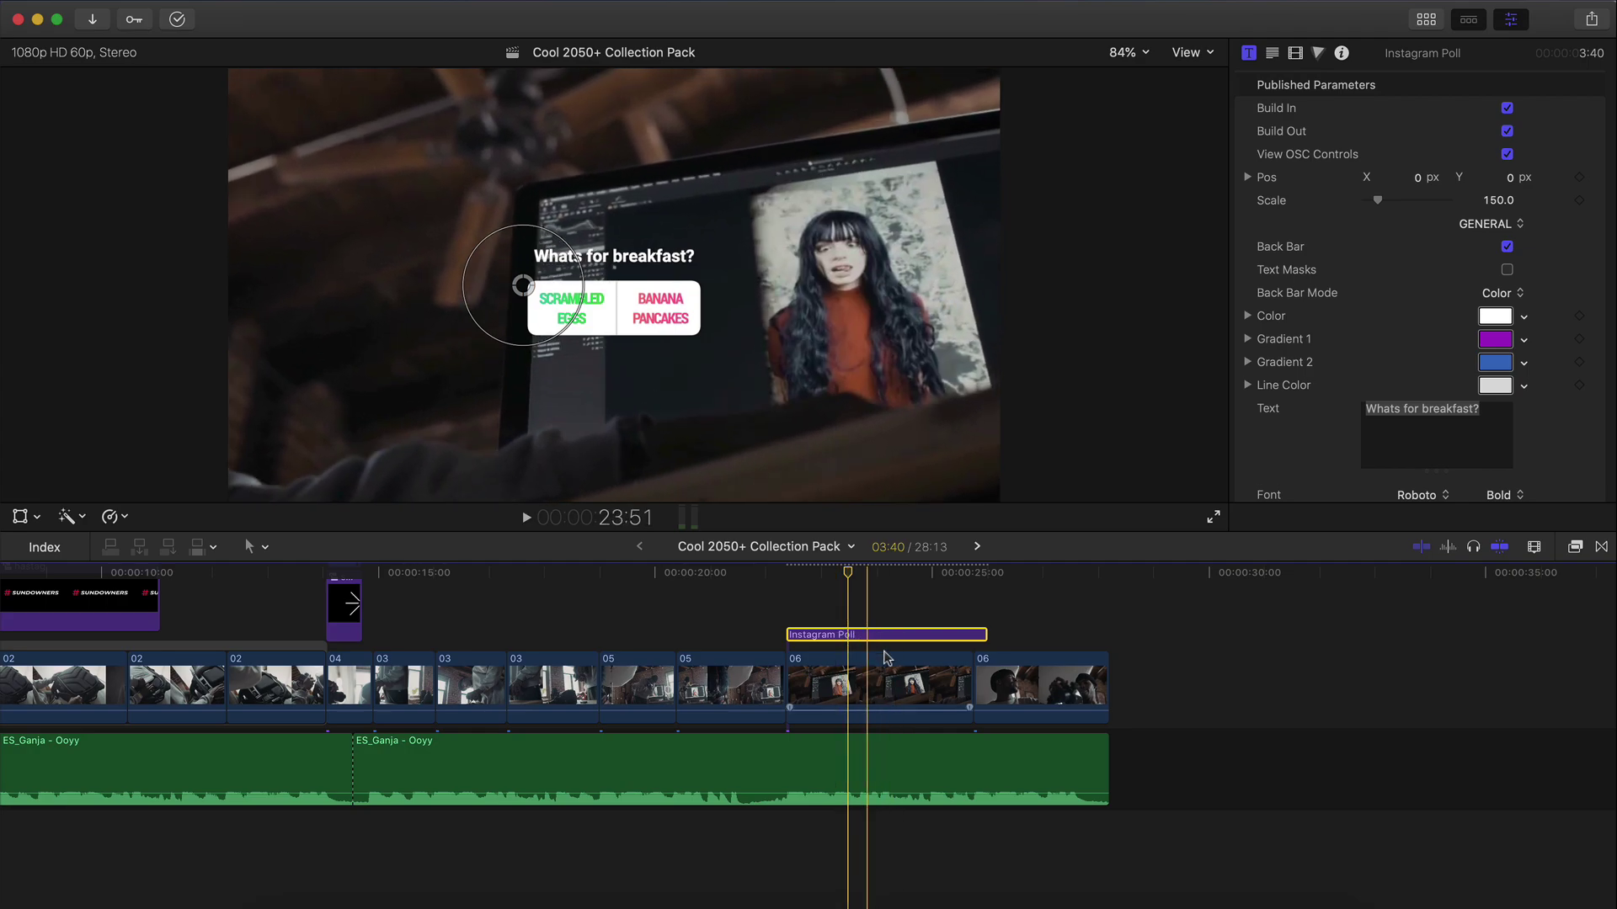
Step: Move the Instagram Poll graphic to the lower-left area of the frame and enlarge it slightly
{"action": "left_click", "coordinate": [519, 285]}
{"action": "left_click_drag", "start_coordinate": [520, 285], "coordinate": [310, 272]}
{"action": "left_click_drag", "start_coordinate": [276, 333], "coordinate": [287, 334]}
Step: Change the poll's question text to "Which photo is better?"
{"action": "left_click", "coordinate": [955, 576]}
{"action": "scroll", "coordinate": [1459, 332], "scroll_direction": "down", "scroll_amount": 4}
{"action": "left_click", "coordinate": [1465, 274]}
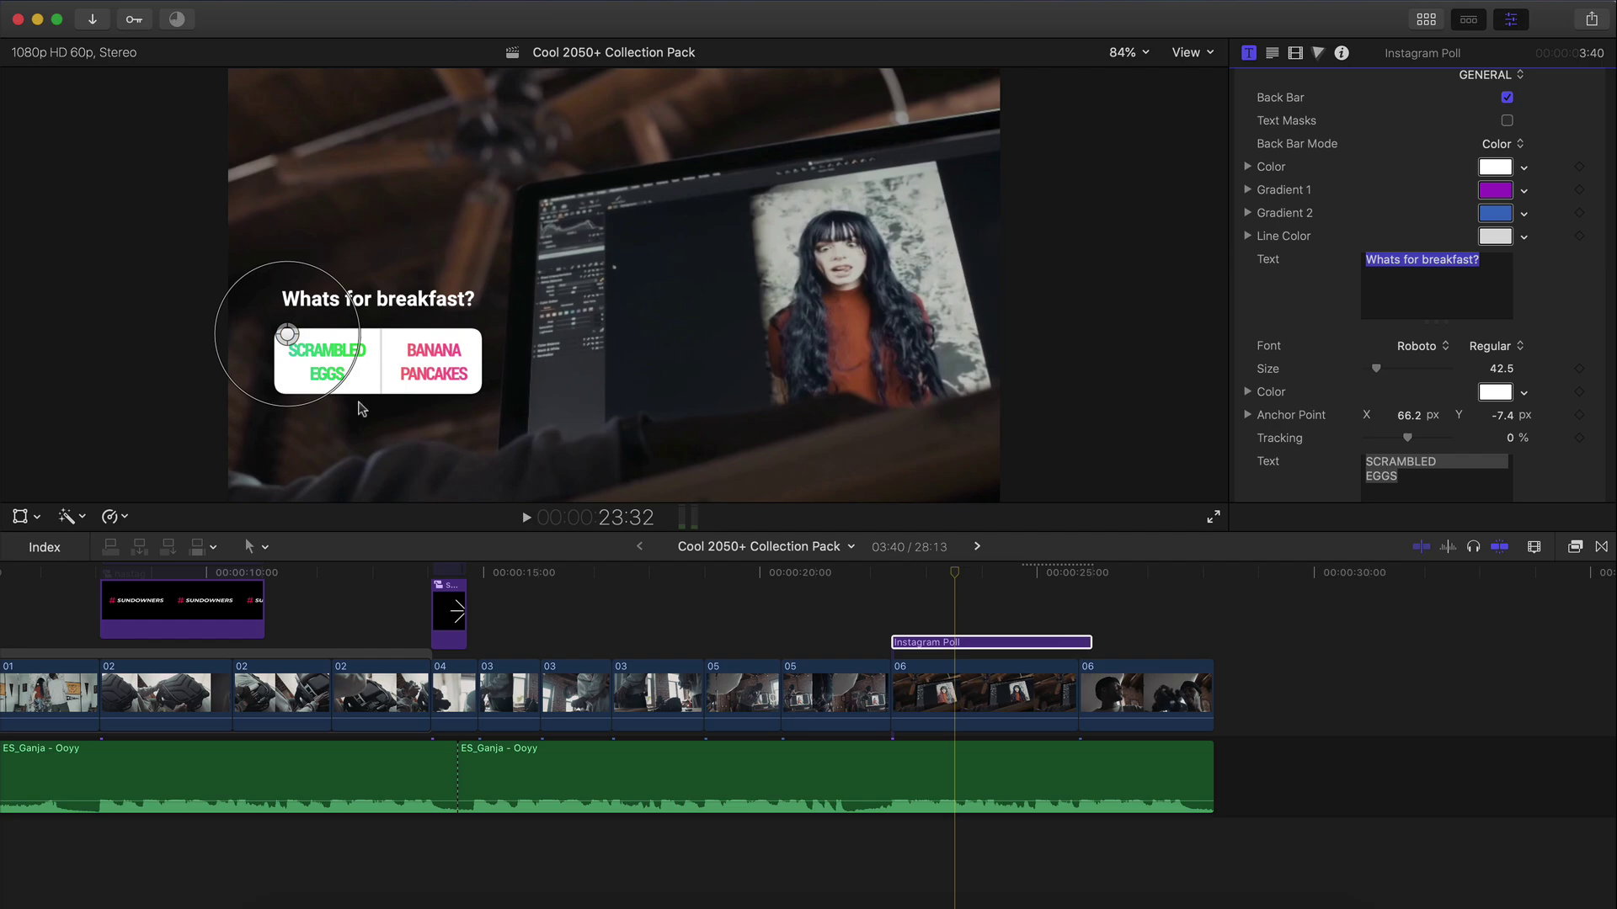
{"action": "scroll", "coordinate": [1444, 350], "scroll_direction": "down", "scroll_amount": 3}
{"action": "left_click", "coordinate": [1443, 350]}
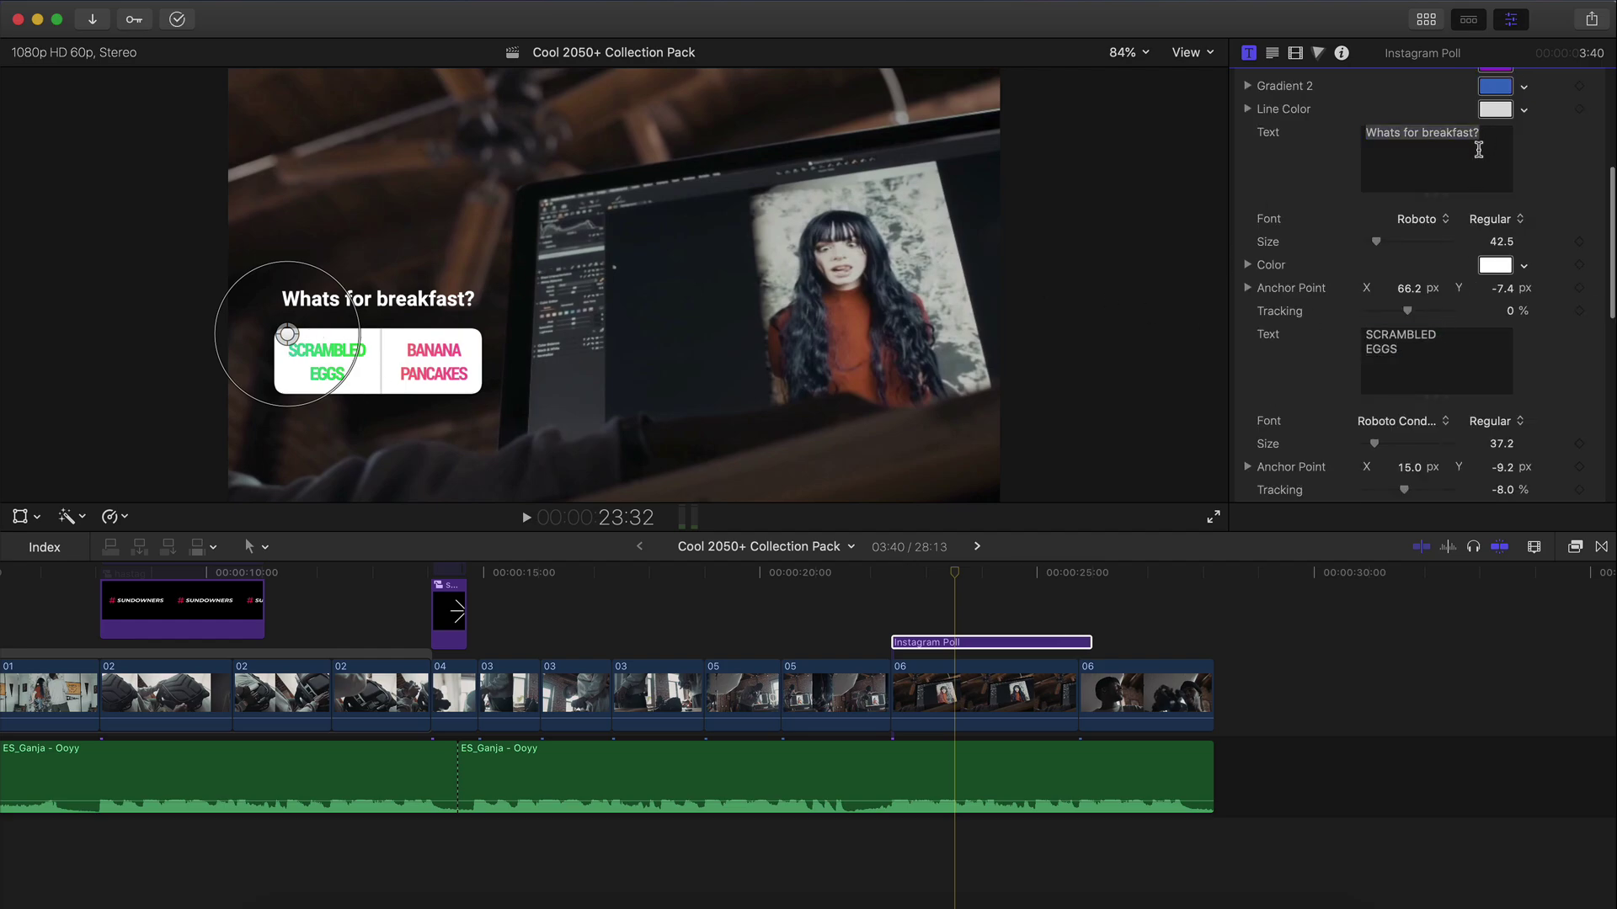
{"action": "type", "text": "Which photo is better?"}
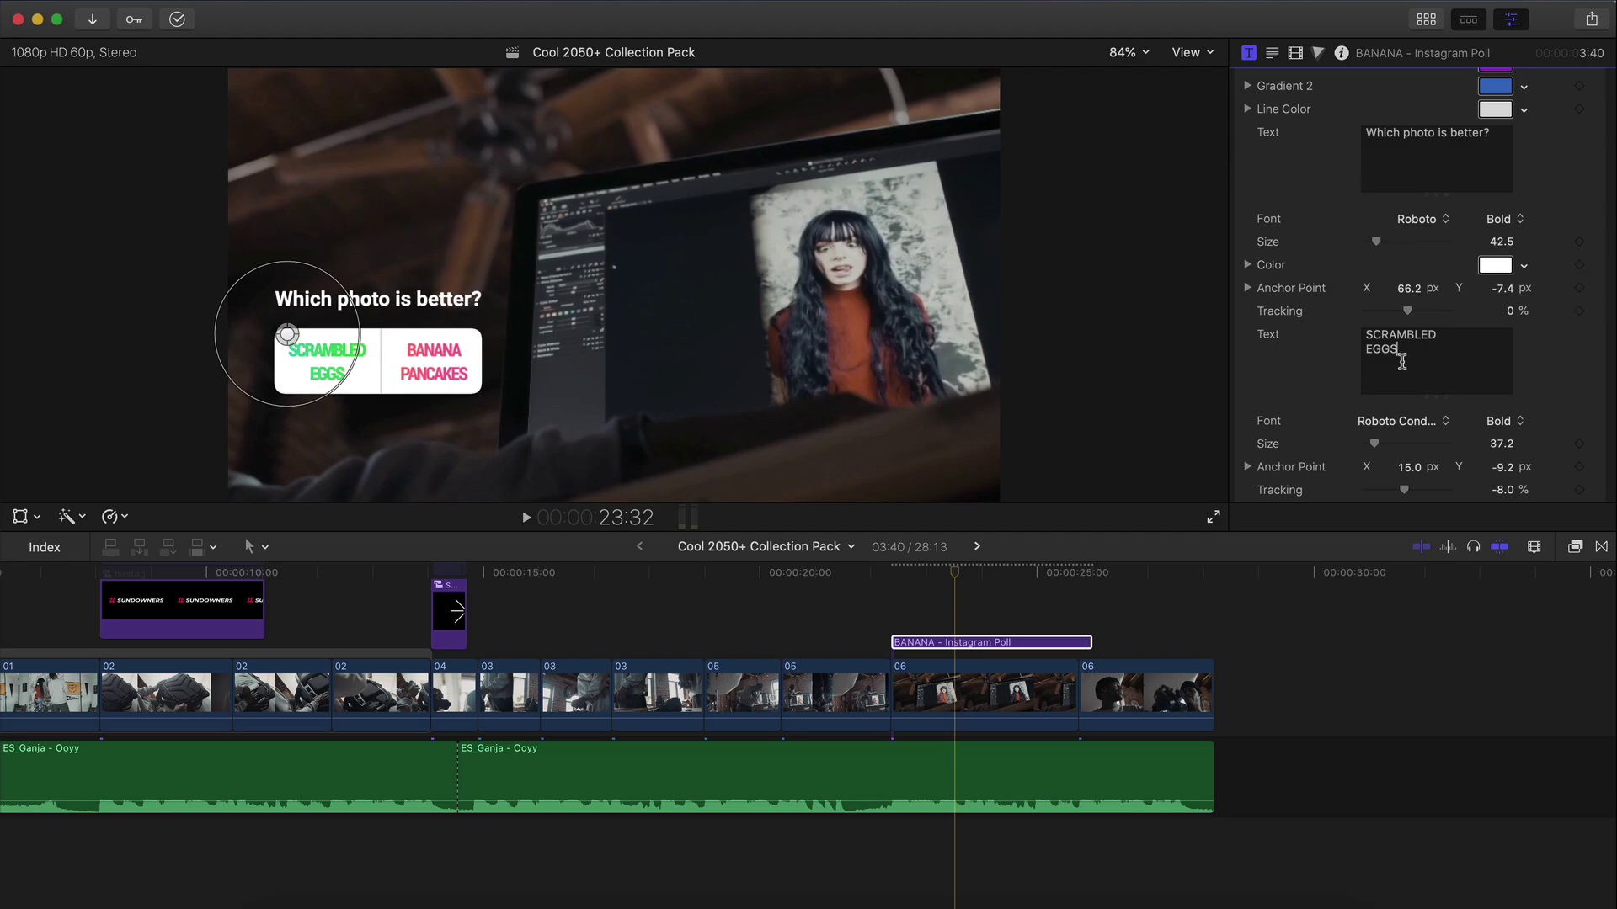
Step: Replace the two poll answers with "FIRST" and "SECOND"
{"action": "key", "text": "super+a"}
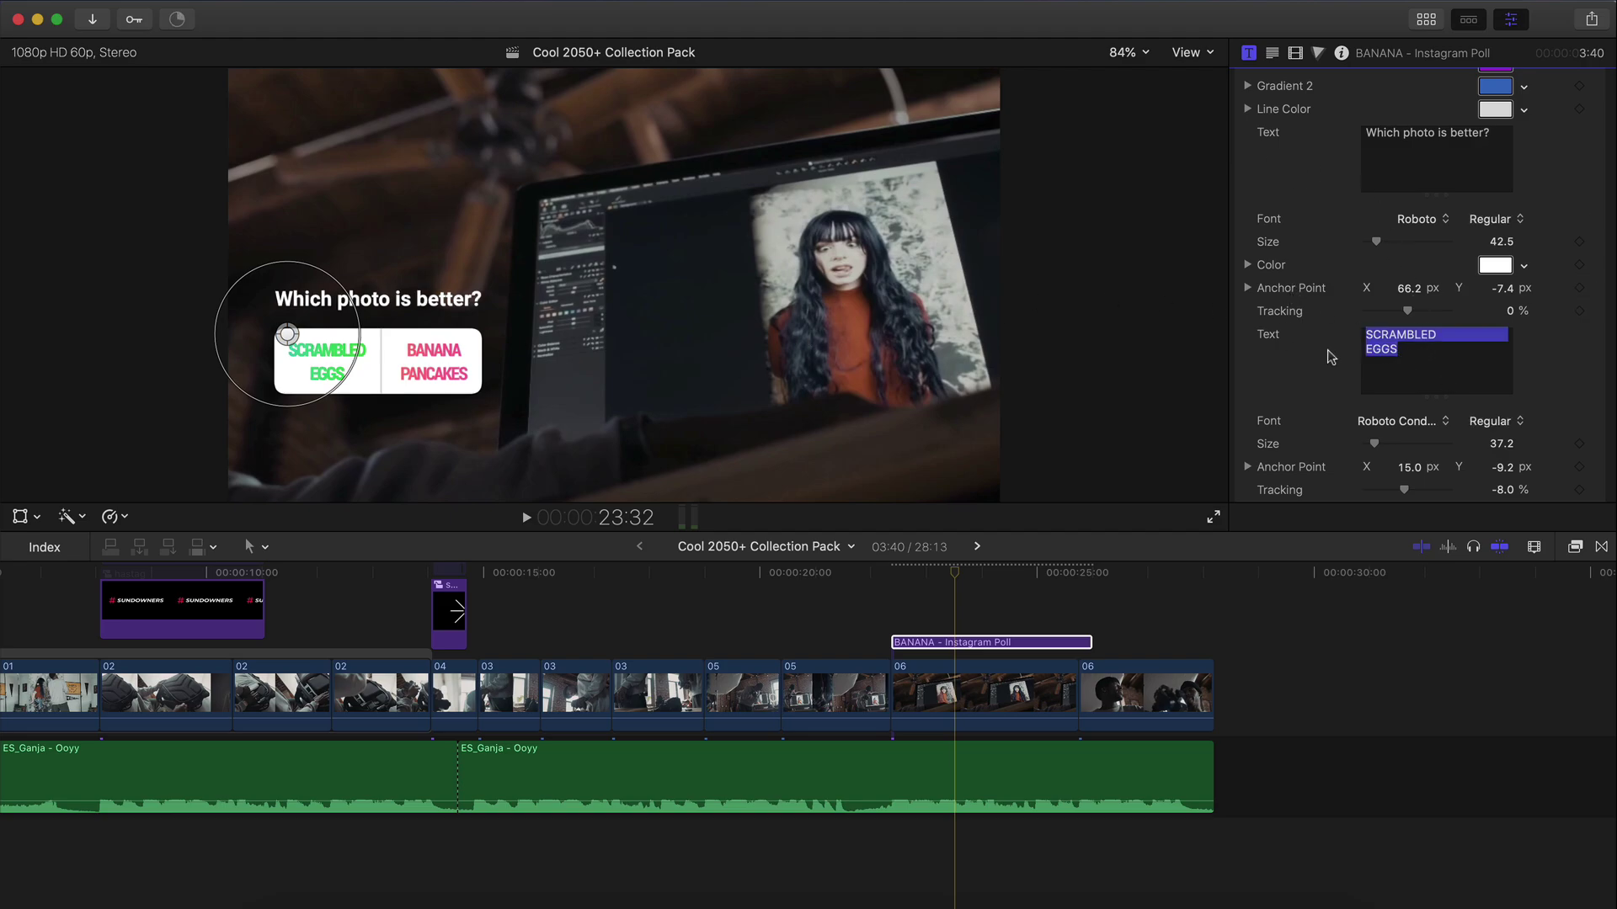
{"action": "type", "text": "FIRST"}
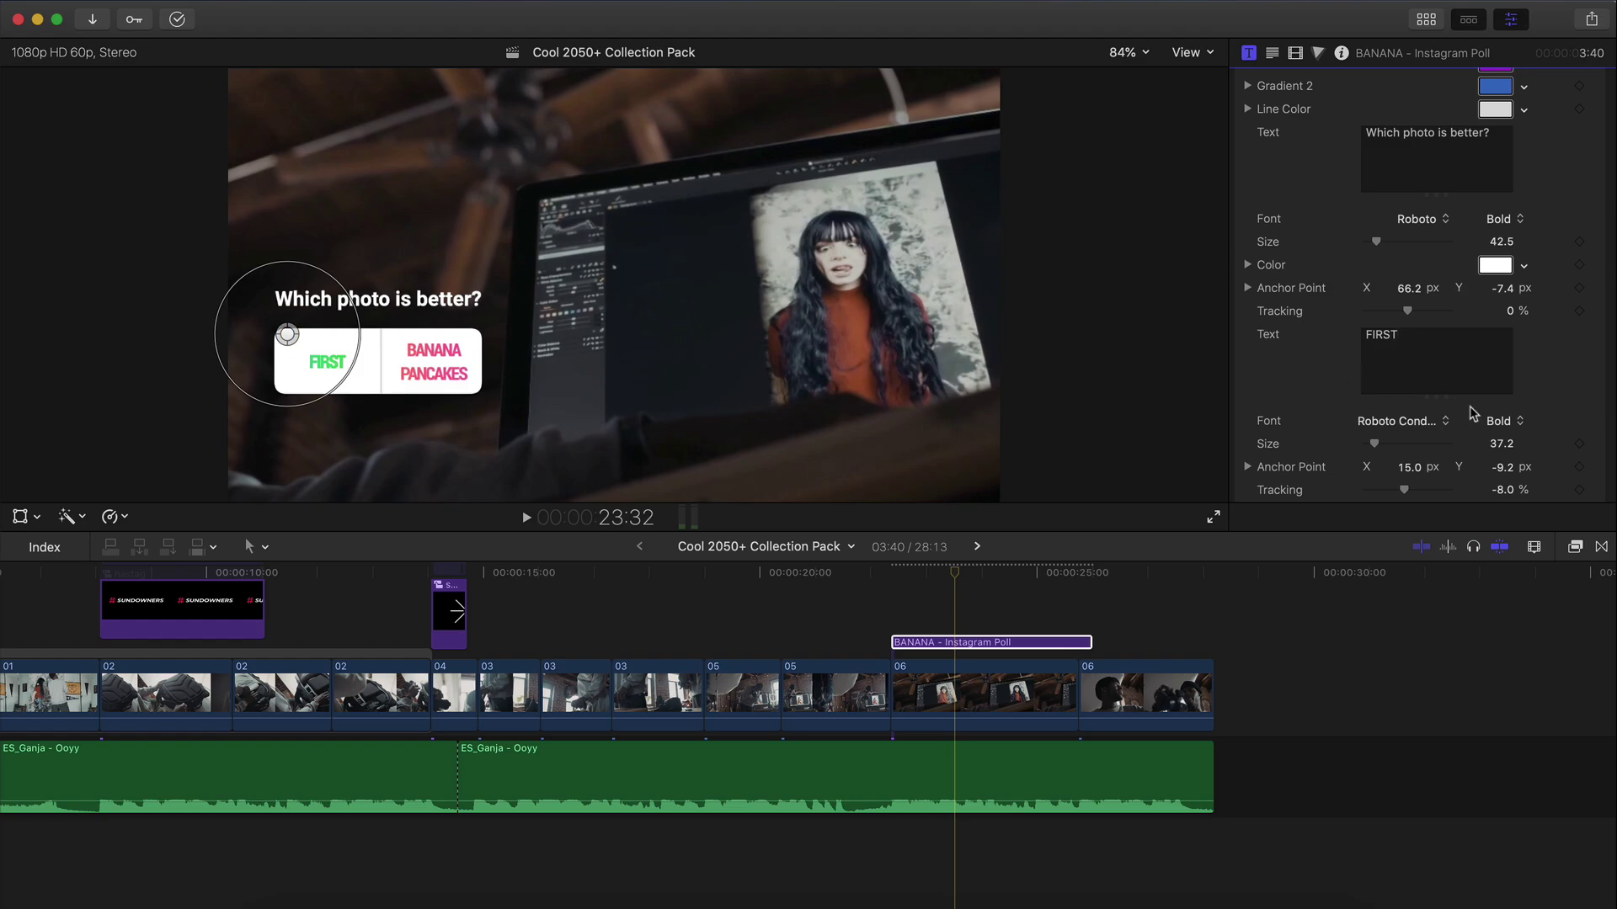
{"action": "scroll", "coordinate": [1470, 413], "scroll_direction": "down", "scroll_amount": 4}
{"action": "left_click_drag", "start_coordinate": [1435, 468], "coordinate": [1316, 410]}
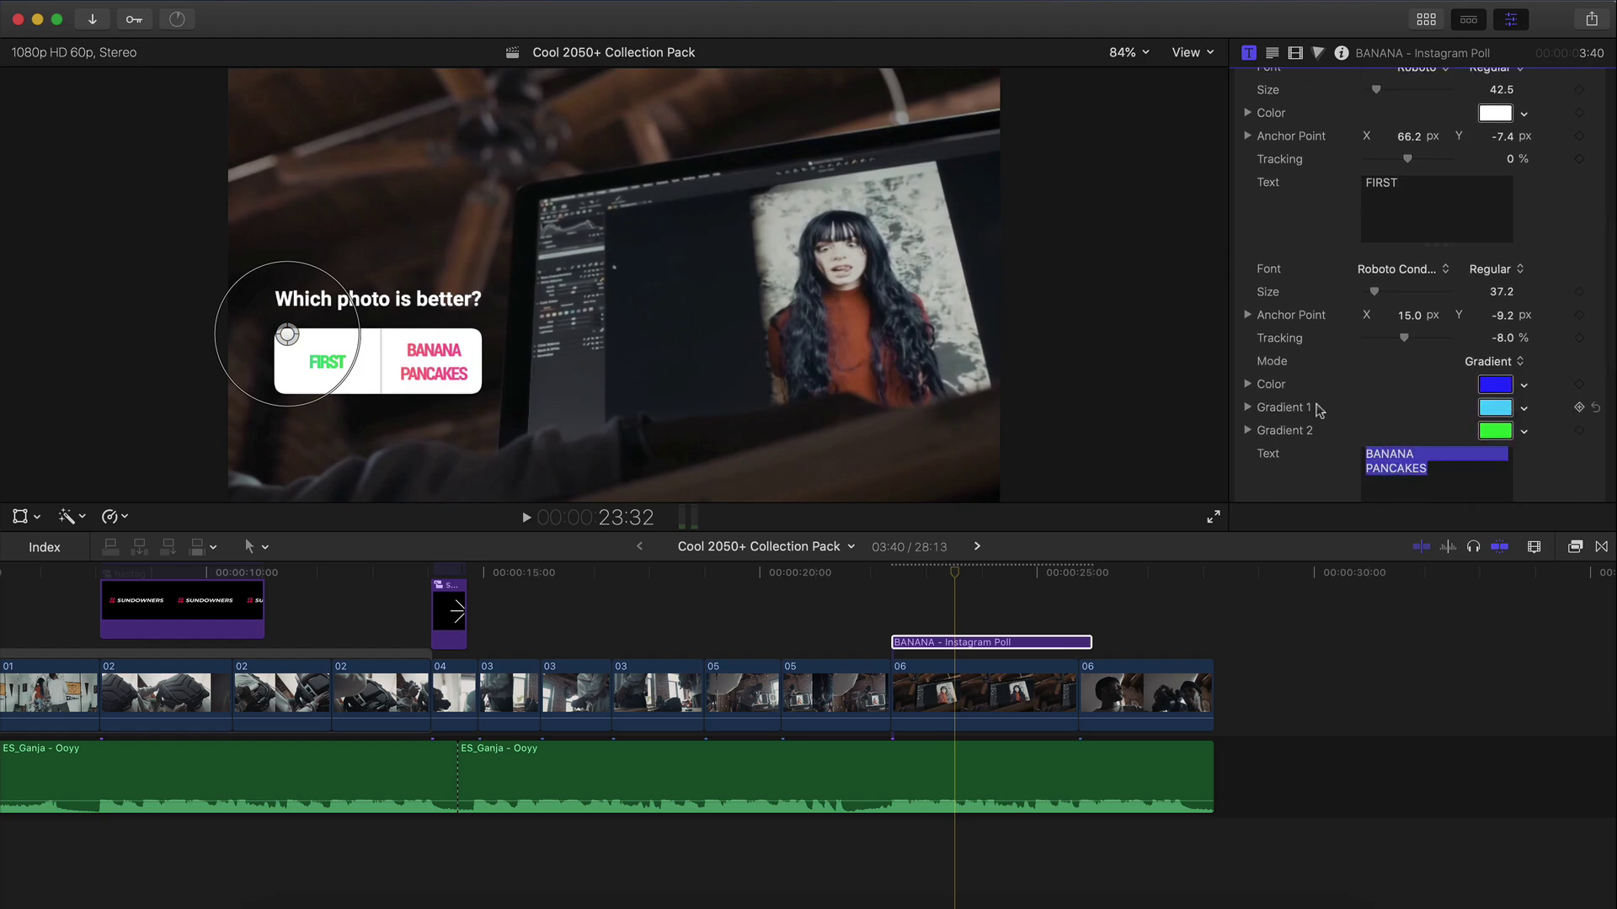
{"action": "type", "text": "SECOND"}
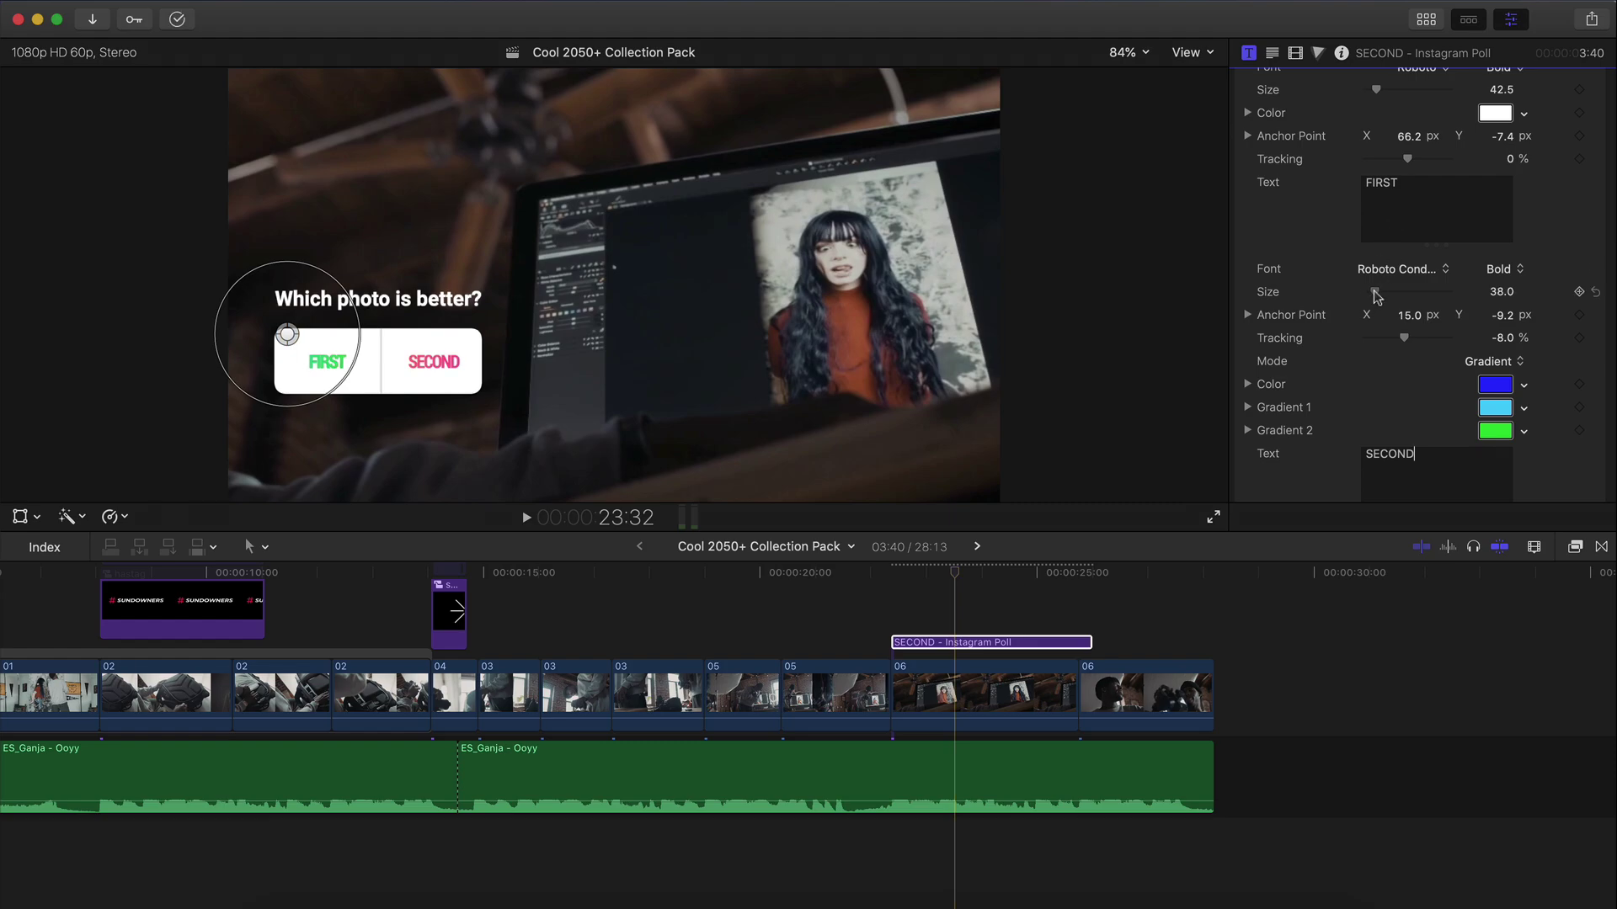
Step: Set the FIRST text size to 56 and the SECOND text size to 60, with SECOND's anchor point X at 15.5 px
{"action": "scroll", "coordinate": [1391, 382], "scroll_direction": "down", "scroll_amount": 3}
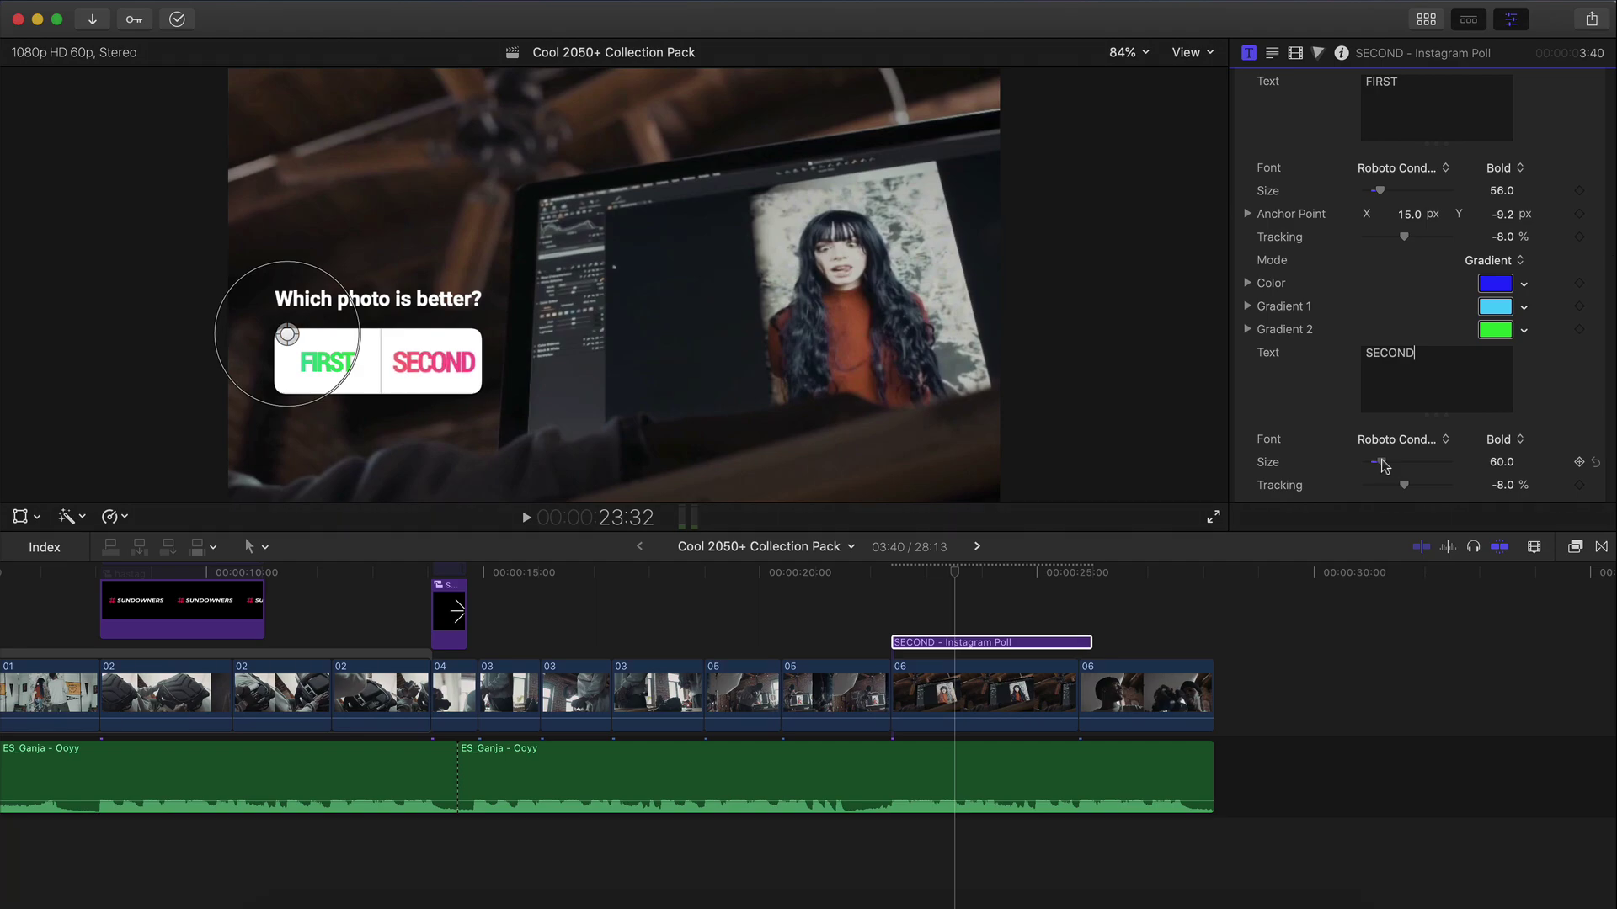
{"action": "scroll", "coordinate": [1425, 418], "scroll_direction": "down", "scroll_amount": 3}
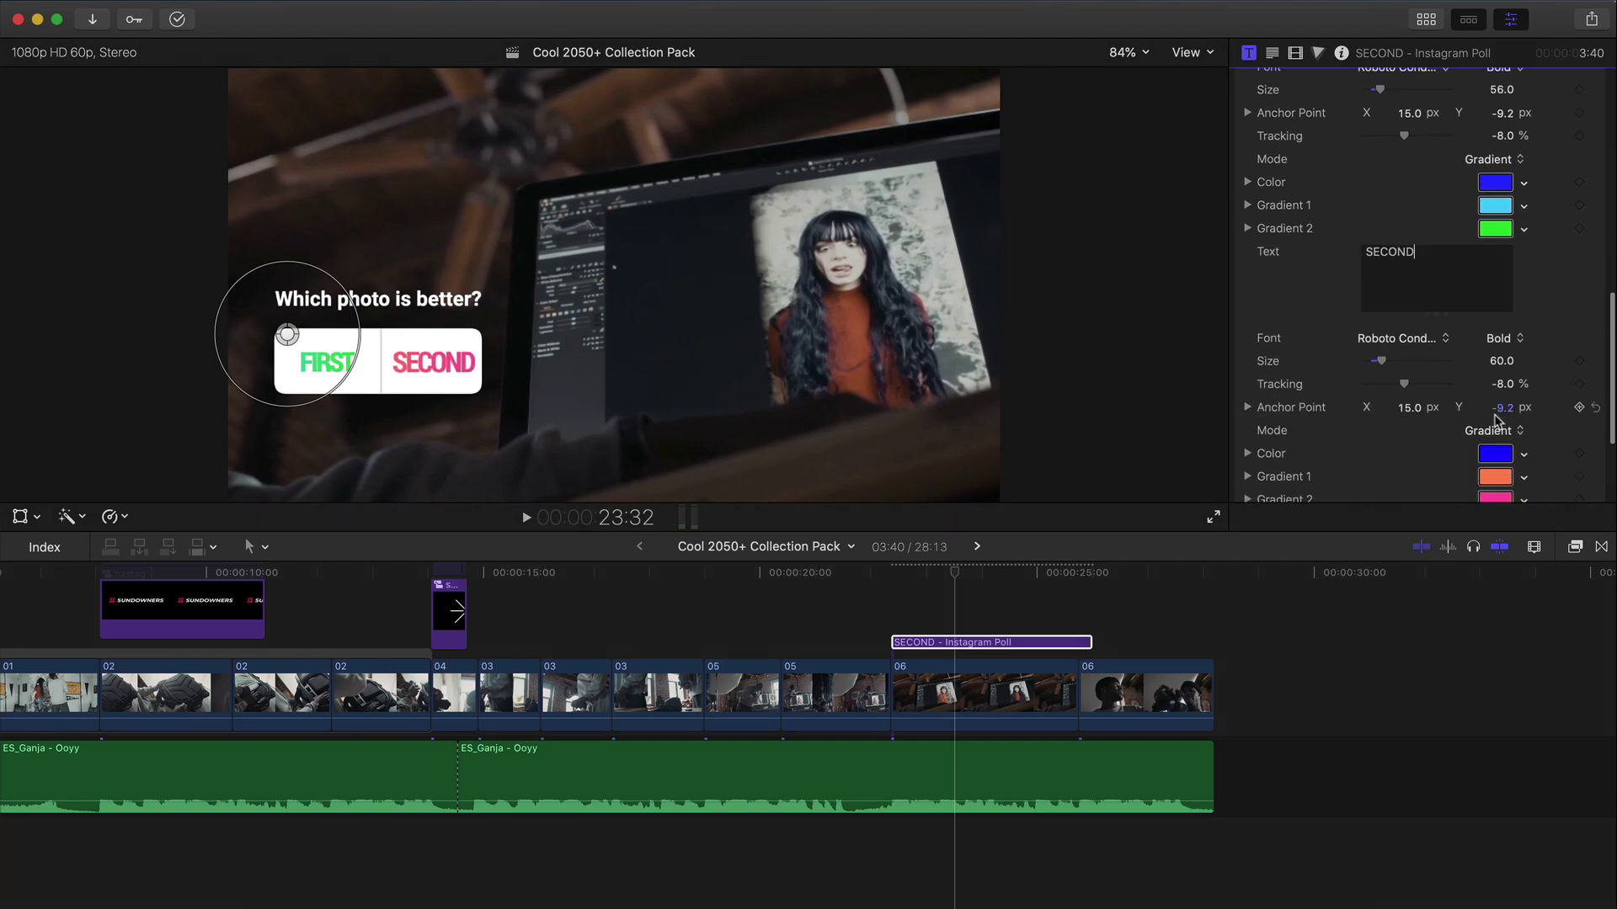
{"action": "left_click_drag", "start_coordinate": [1409, 407], "coordinate": [1406, 407]}
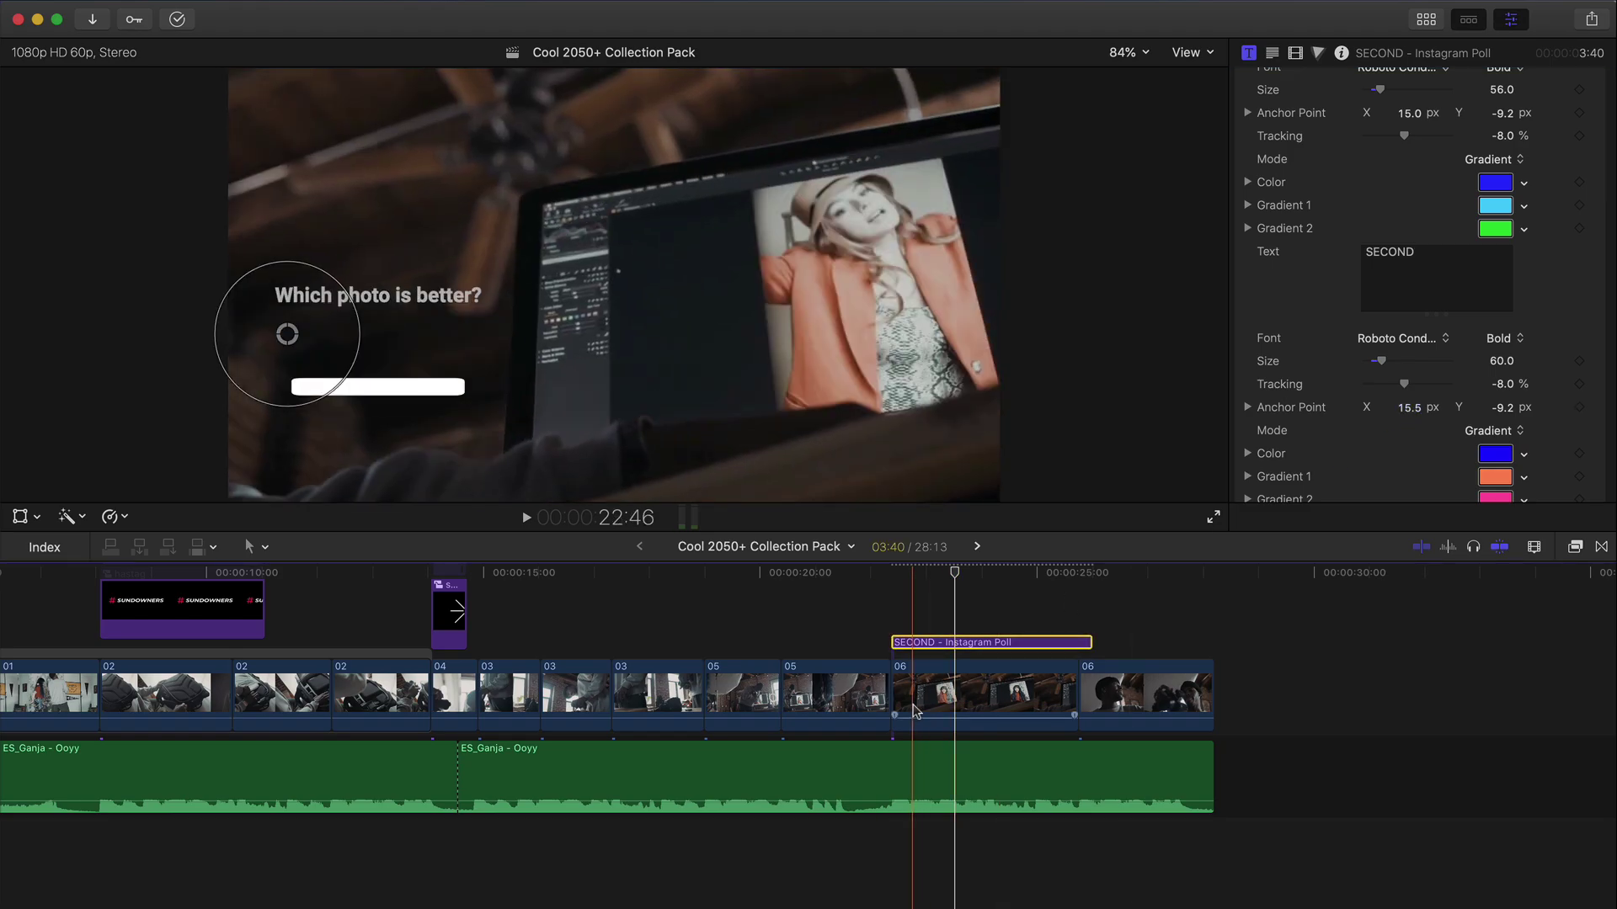
Step: Play the poll section and shorten the last clip 06 to end at 27:43
{"action": "key", "text": "space"}
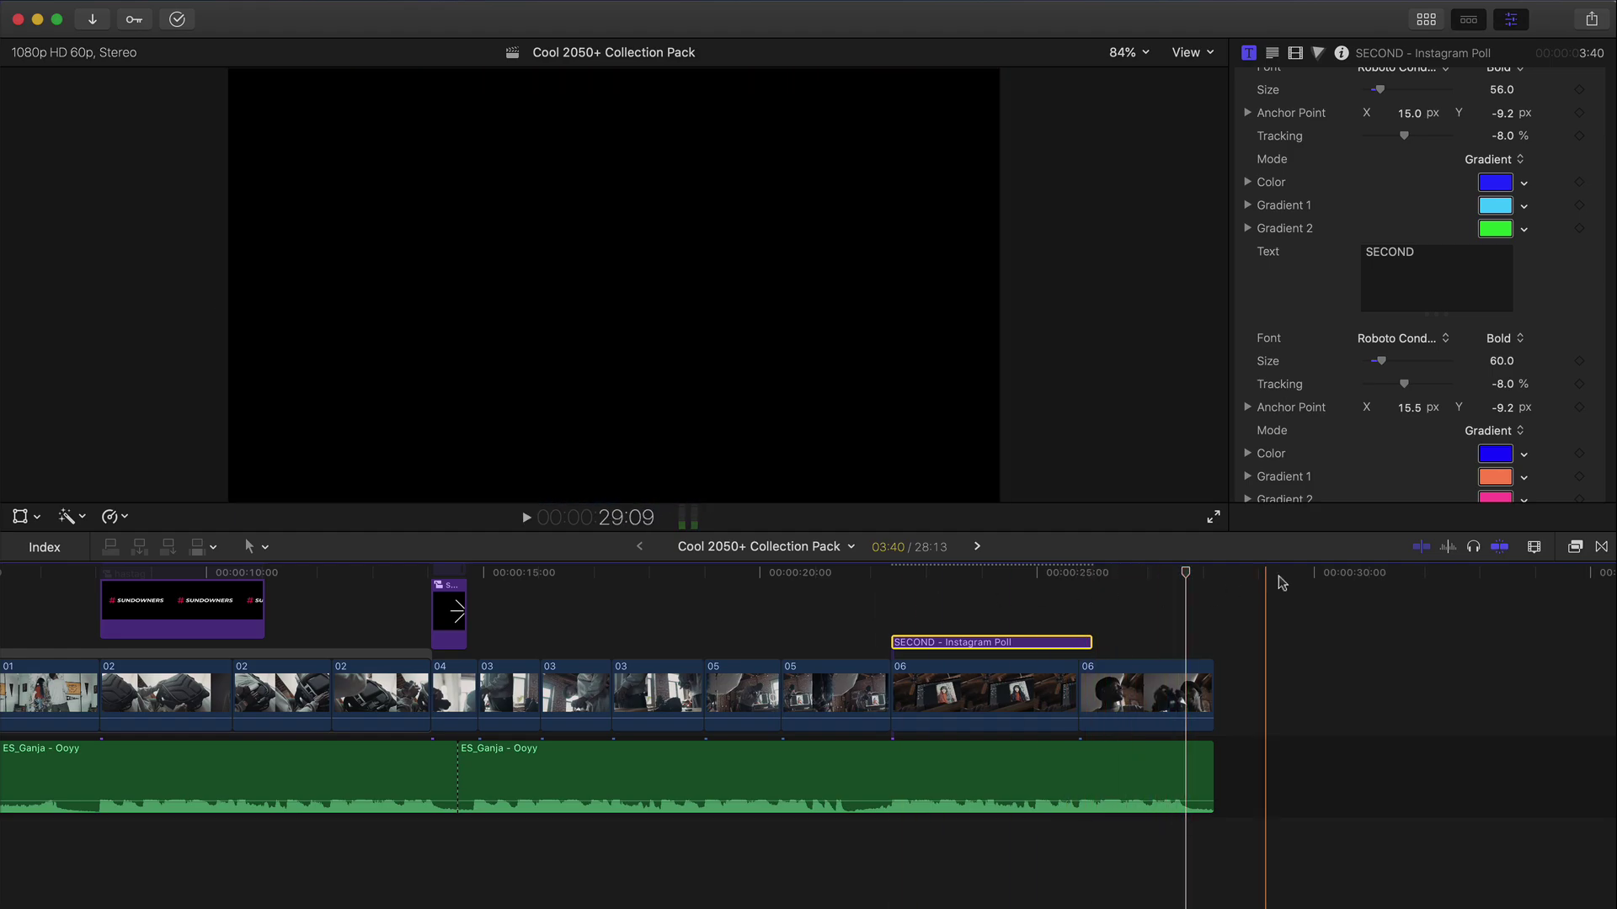
{"action": "left_click", "coordinate": [1208, 667]}
{"action": "left_click_drag", "start_coordinate": [1208, 668], "coordinate": [1185, 710]}
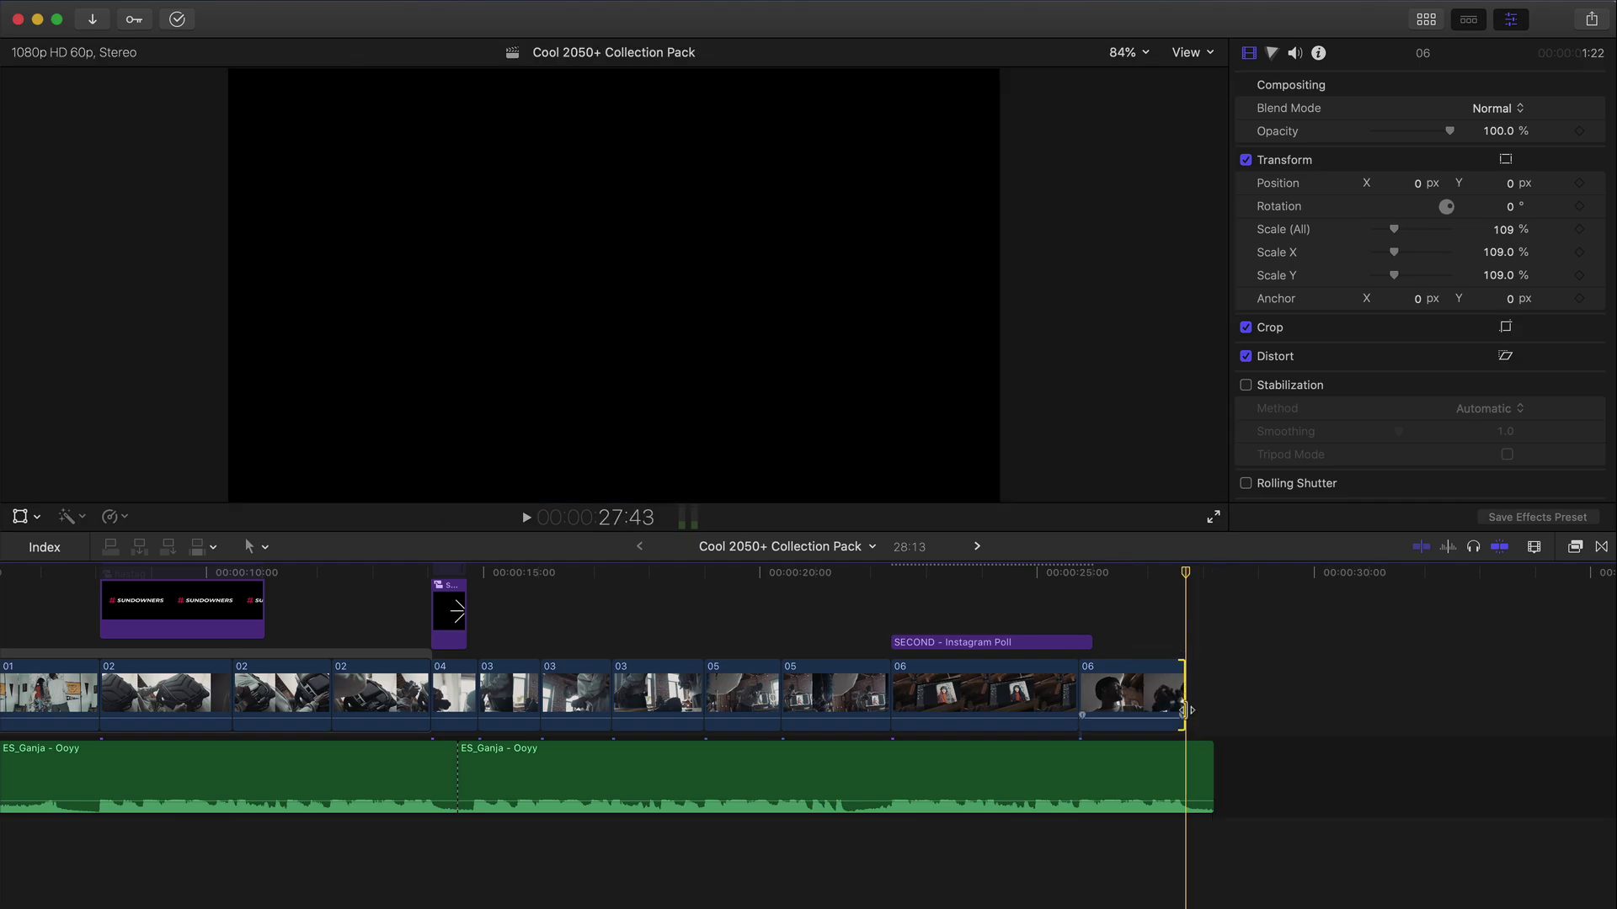
Step: Apply Glitch transition 17 from the FCP Transitions Collection to the end of the last clip and play it
{"action": "left_click", "coordinate": [1601, 546]}
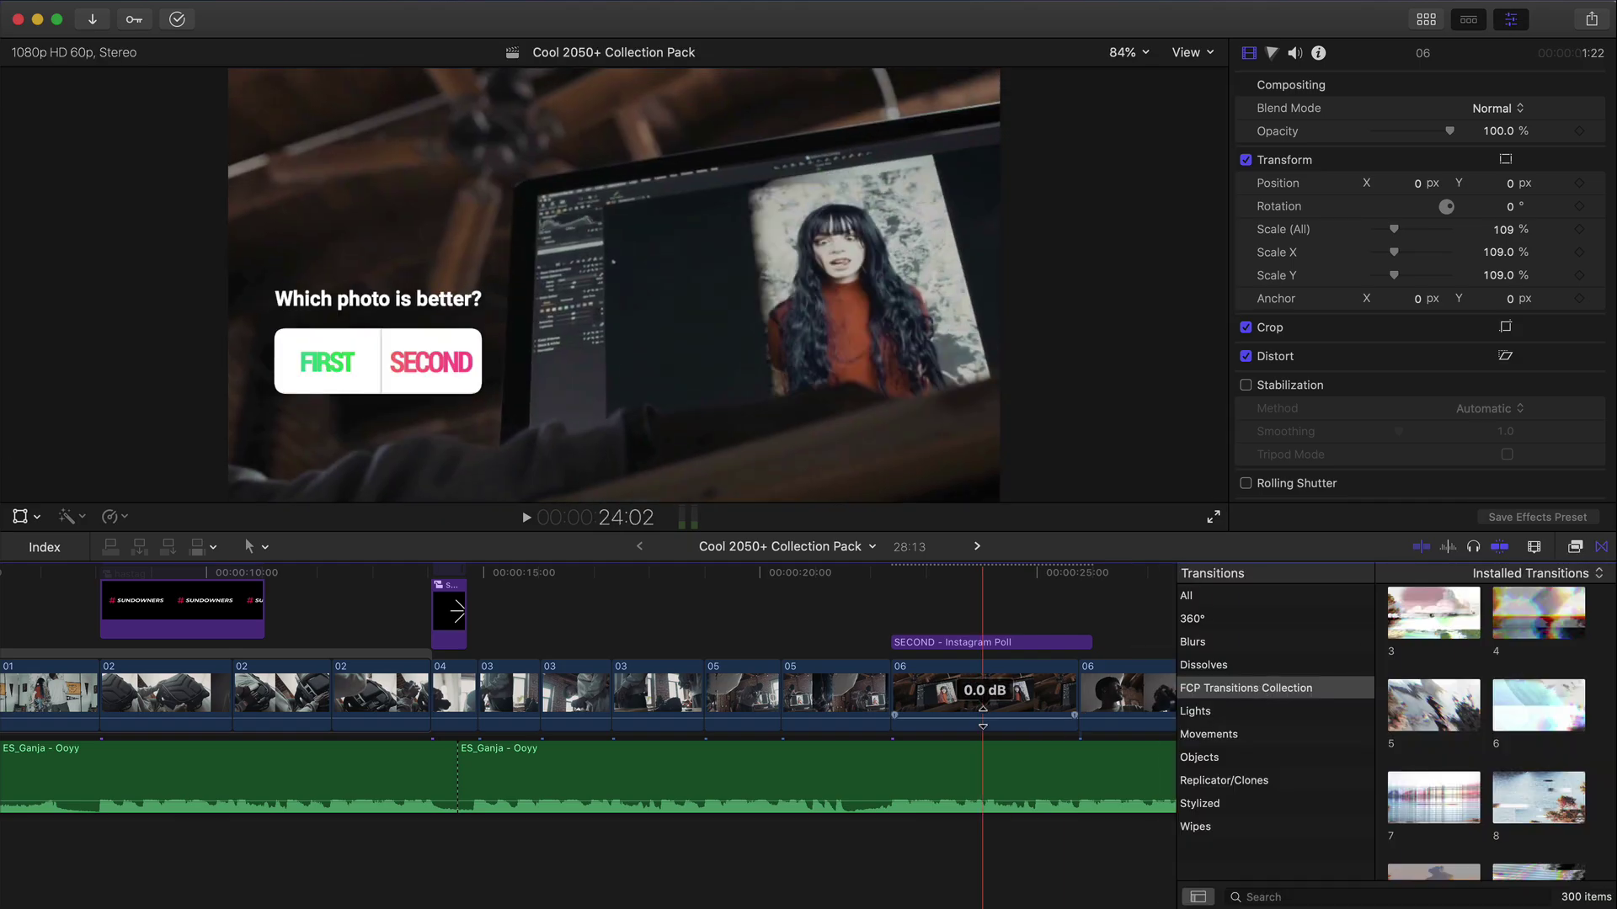
{"action": "scroll", "coordinate": [1086, 686], "scroll_direction": "right", "scroll_amount": 8}
{"action": "scroll", "coordinate": [1548, 790], "scroll_direction": "up", "scroll_amount": 5}
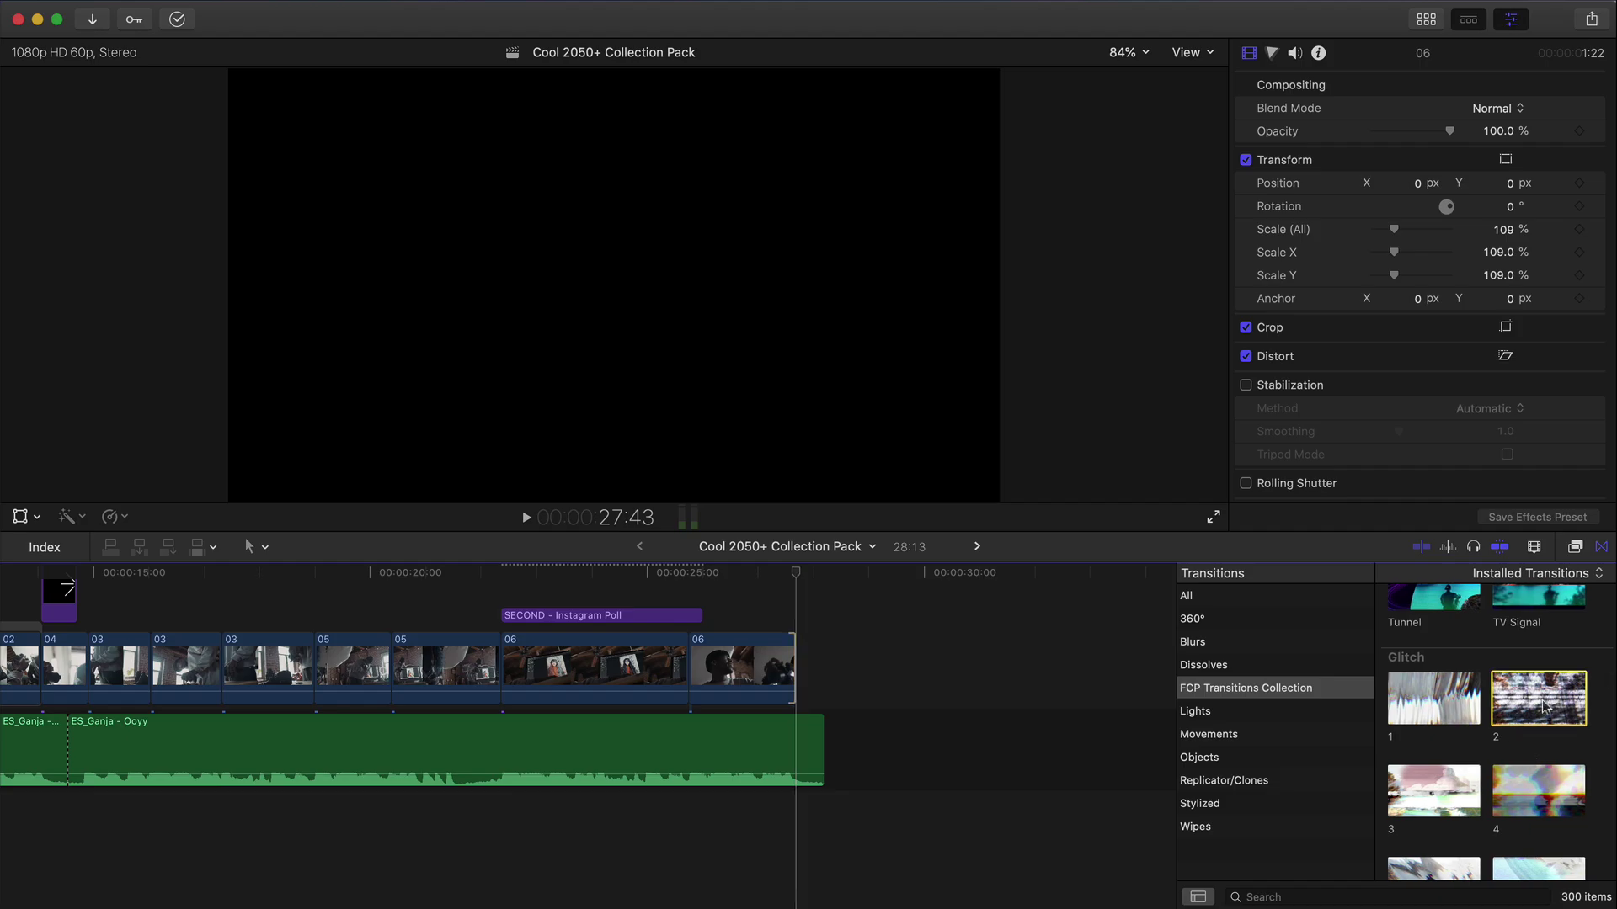
{"action": "left_click", "coordinate": [1531, 671]}
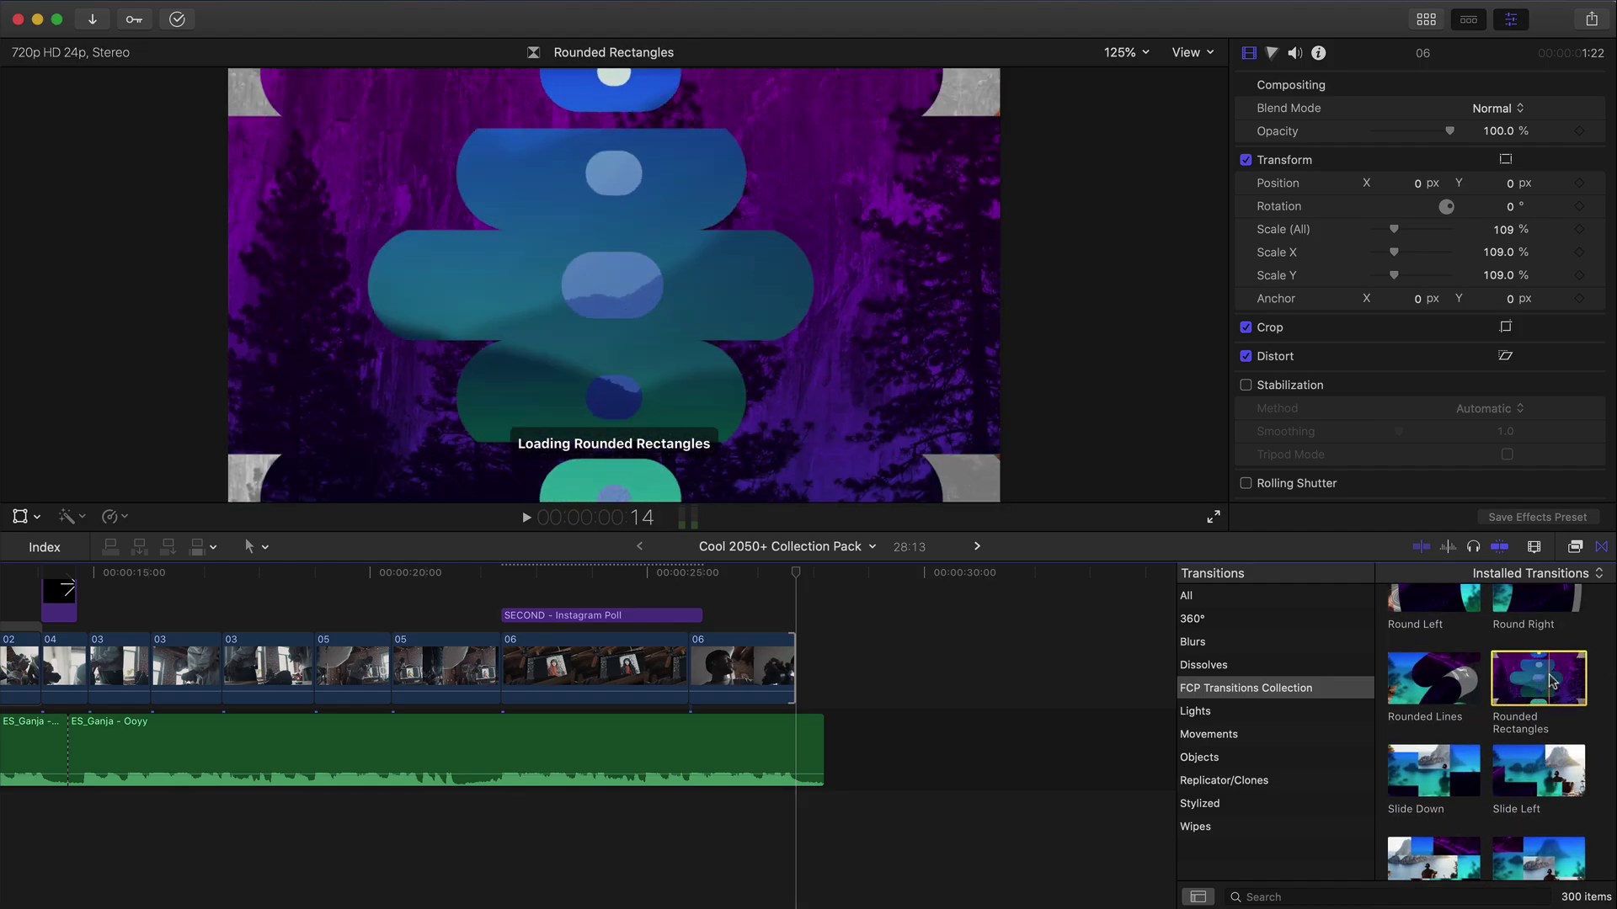
{"action": "scroll", "coordinate": [1531, 682], "scroll_direction": "up", "scroll_amount": 3}
{"action": "scroll", "coordinate": [1531, 684], "scroll_direction": "down", "scroll_amount": 5}
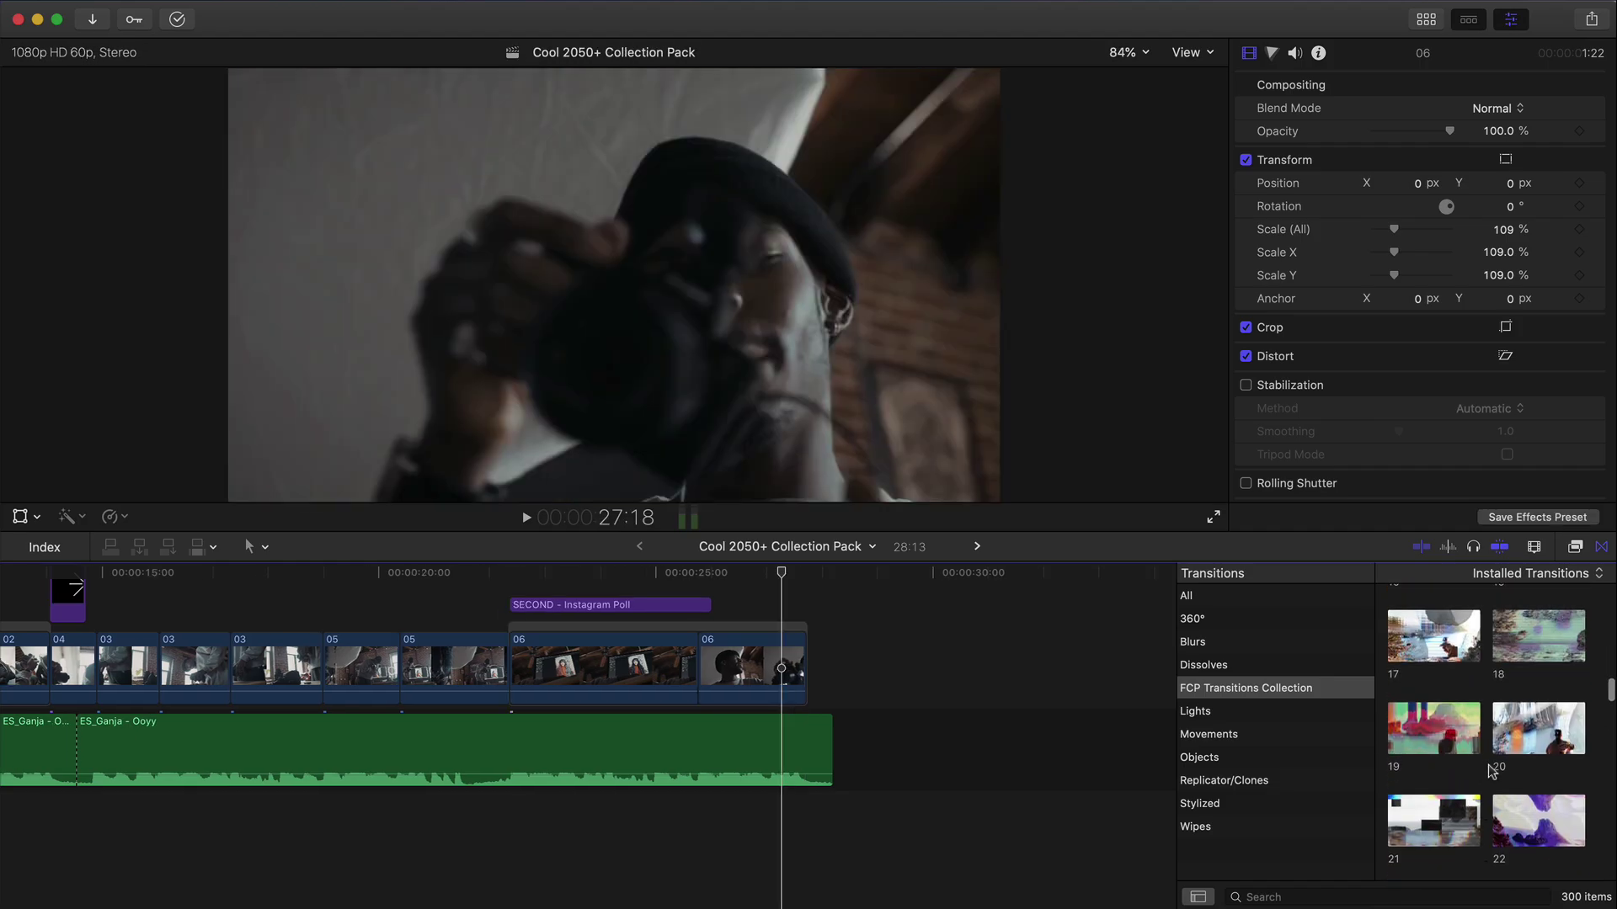
{"action": "scroll", "coordinate": [1444, 640], "scroll_direction": "up", "scroll_amount": 5}
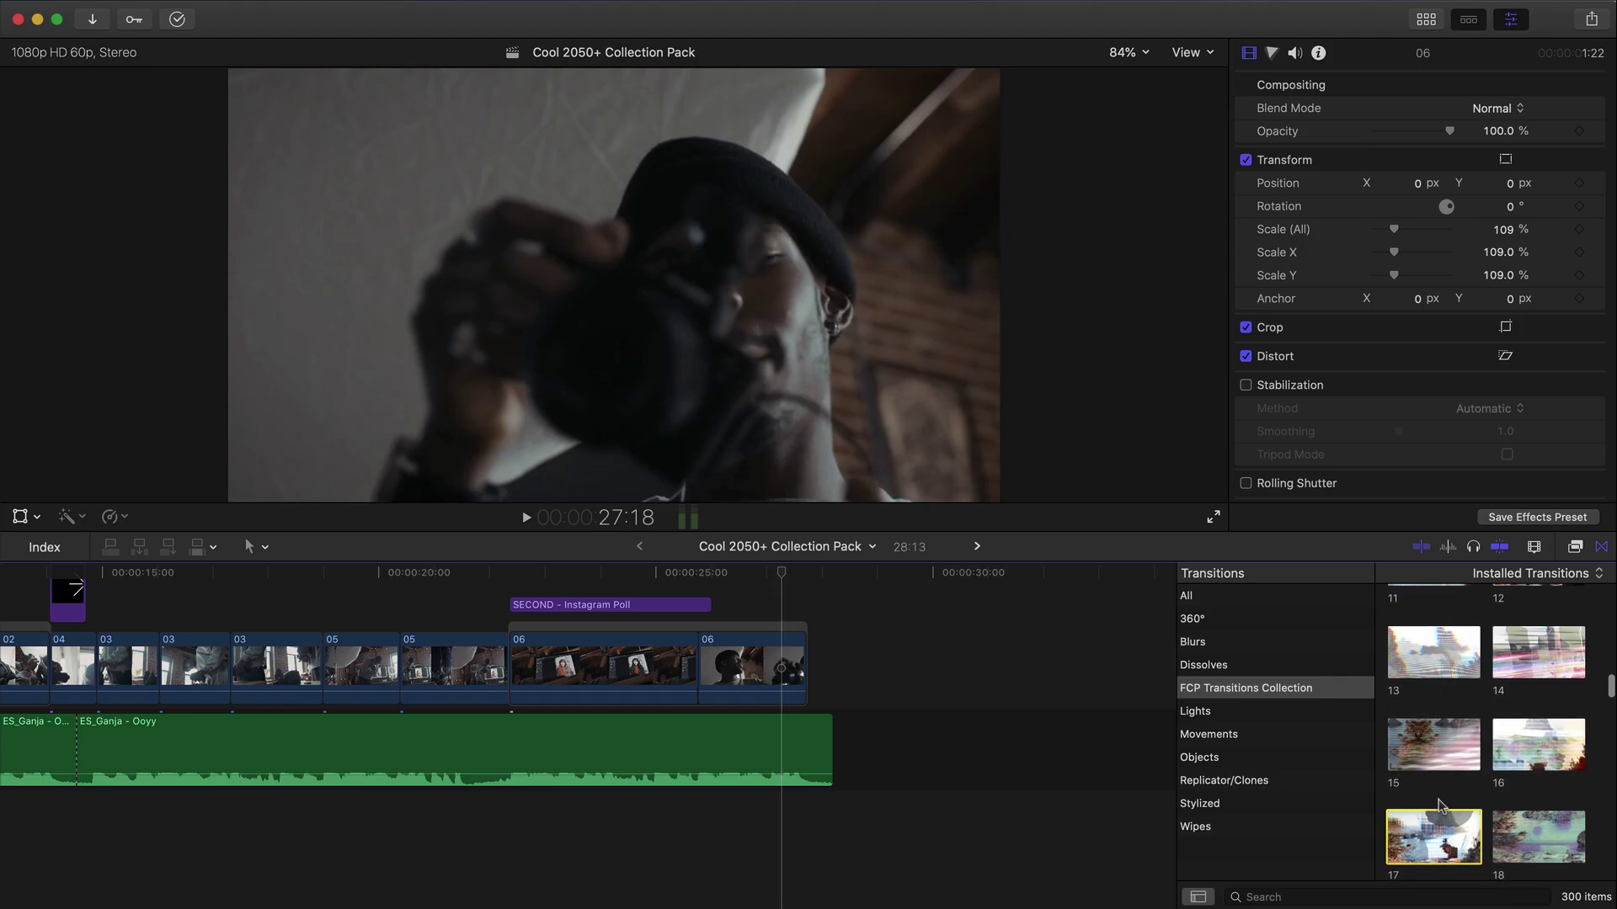
{"action": "left_click_drag", "start_coordinate": [1438, 821], "coordinate": [776, 670]}
{"action": "key", "text": "space"}
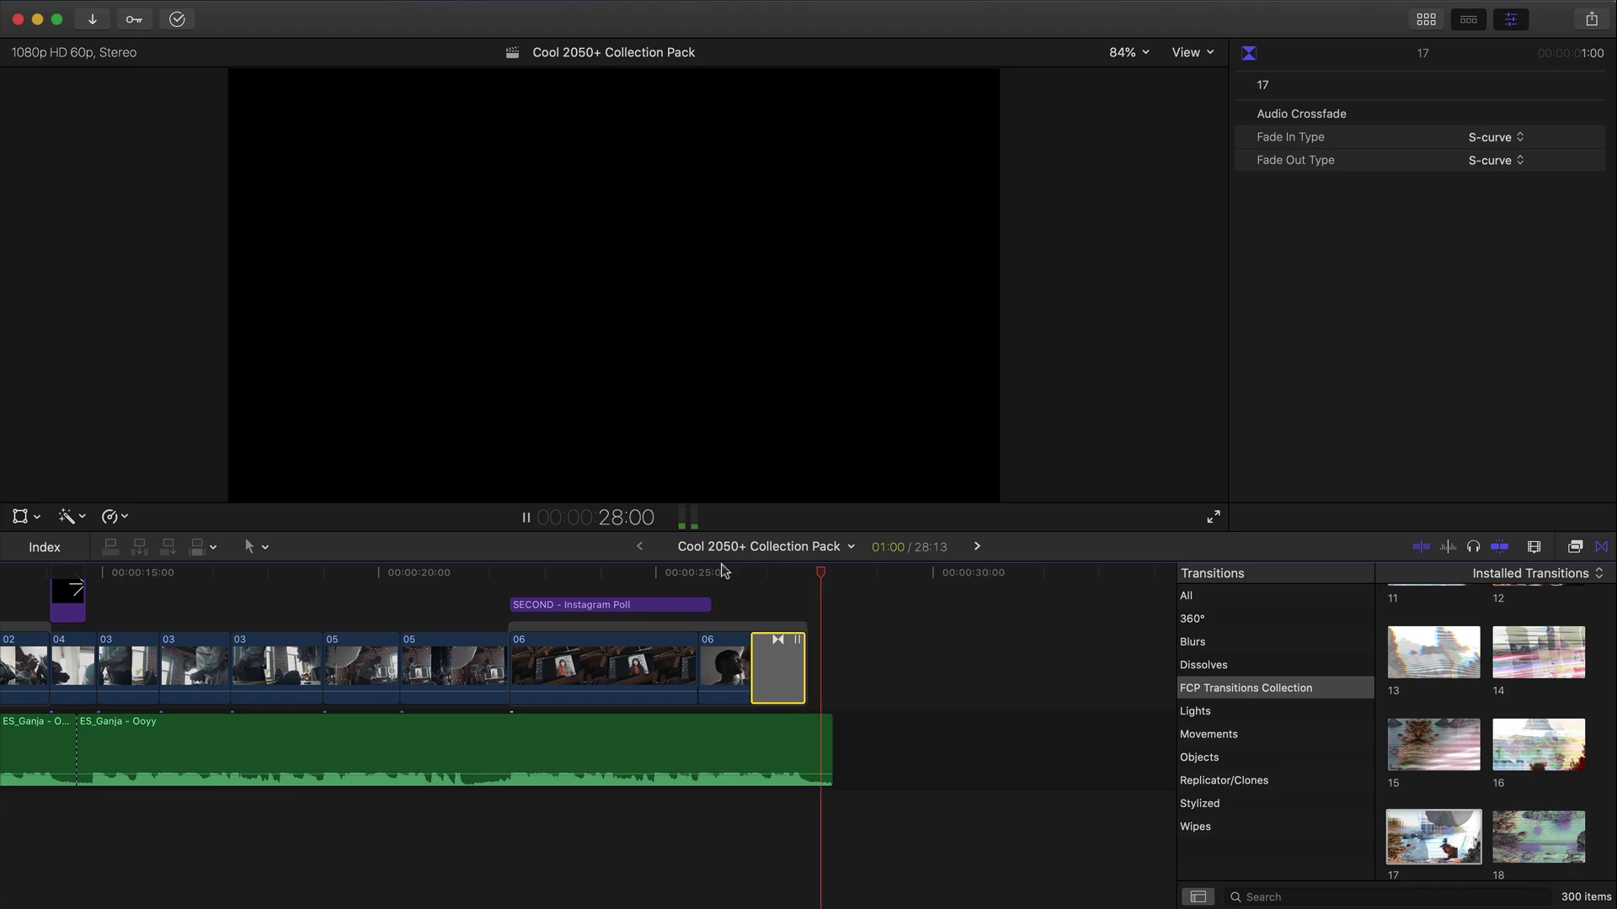
Step: Try the Corp 32 and Corp 45 titles above the third clip 03 at about 17 seconds, playing and deleting Corp 32
{"action": "scroll", "coordinate": [665, 577], "scroll_direction": "left", "scroll_amount": 10}
{"action": "left_click", "coordinate": [608, 578]}
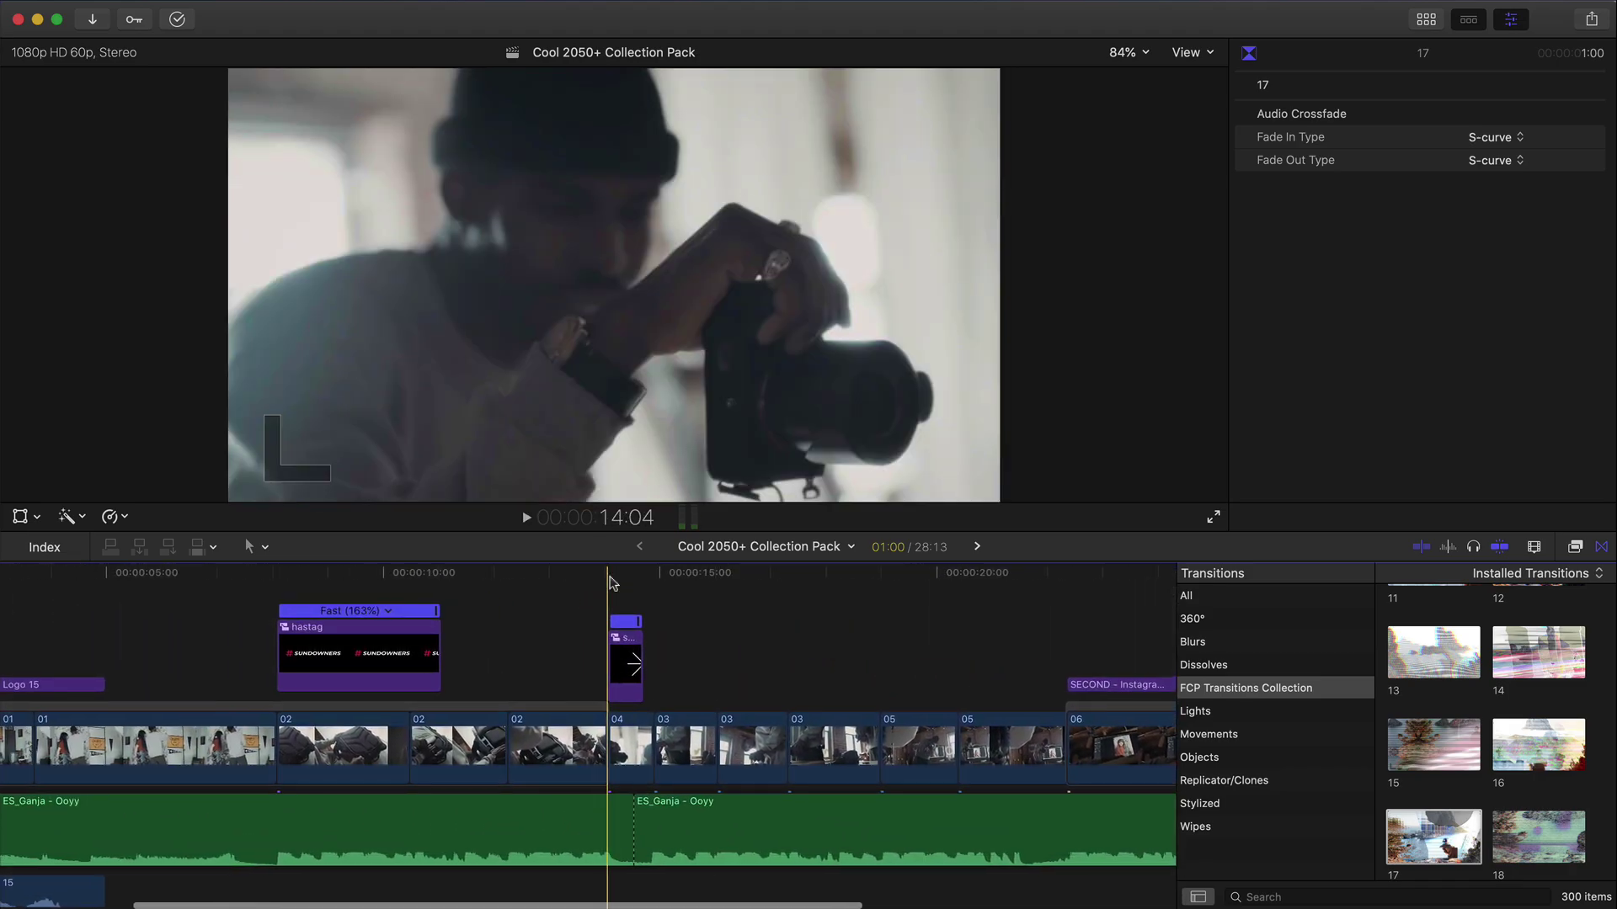
{"action": "key", "text": "super+minus"}
{"action": "left_click", "coordinate": [742, 573]}
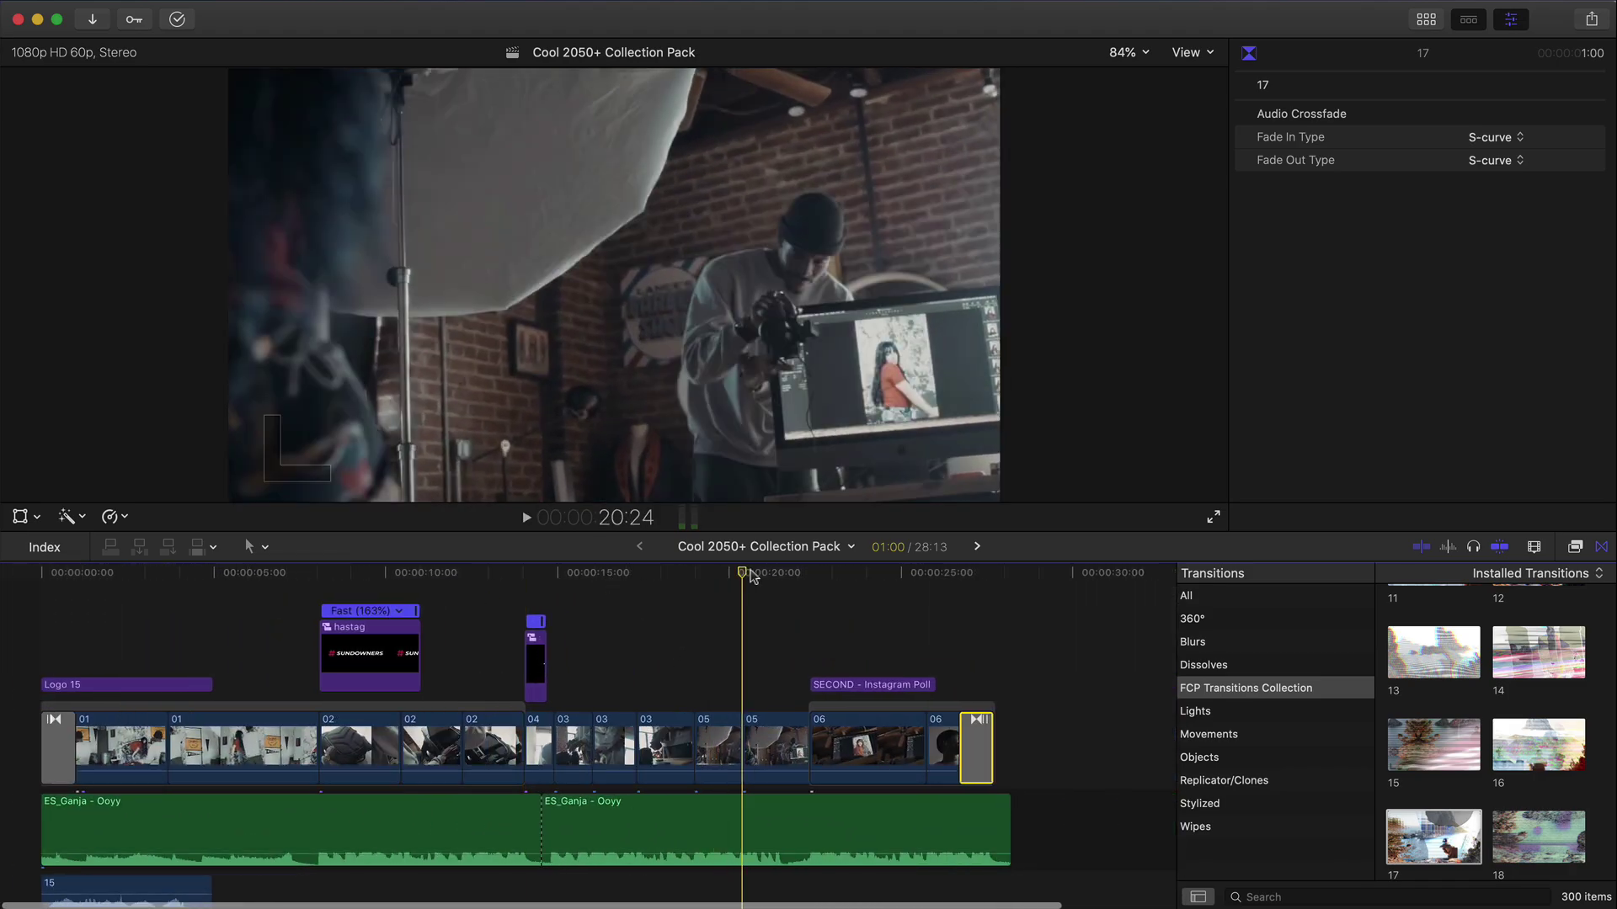
{"action": "left_click_drag", "start_coordinate": [750, 577], "coordinate": [636, 573]}
{"action": "scroll", "coordinate": [596, 577], "scroll_direction": "down", "scroll_amount": 1}
{"action": "key", "text": "ctrl+super+1"}
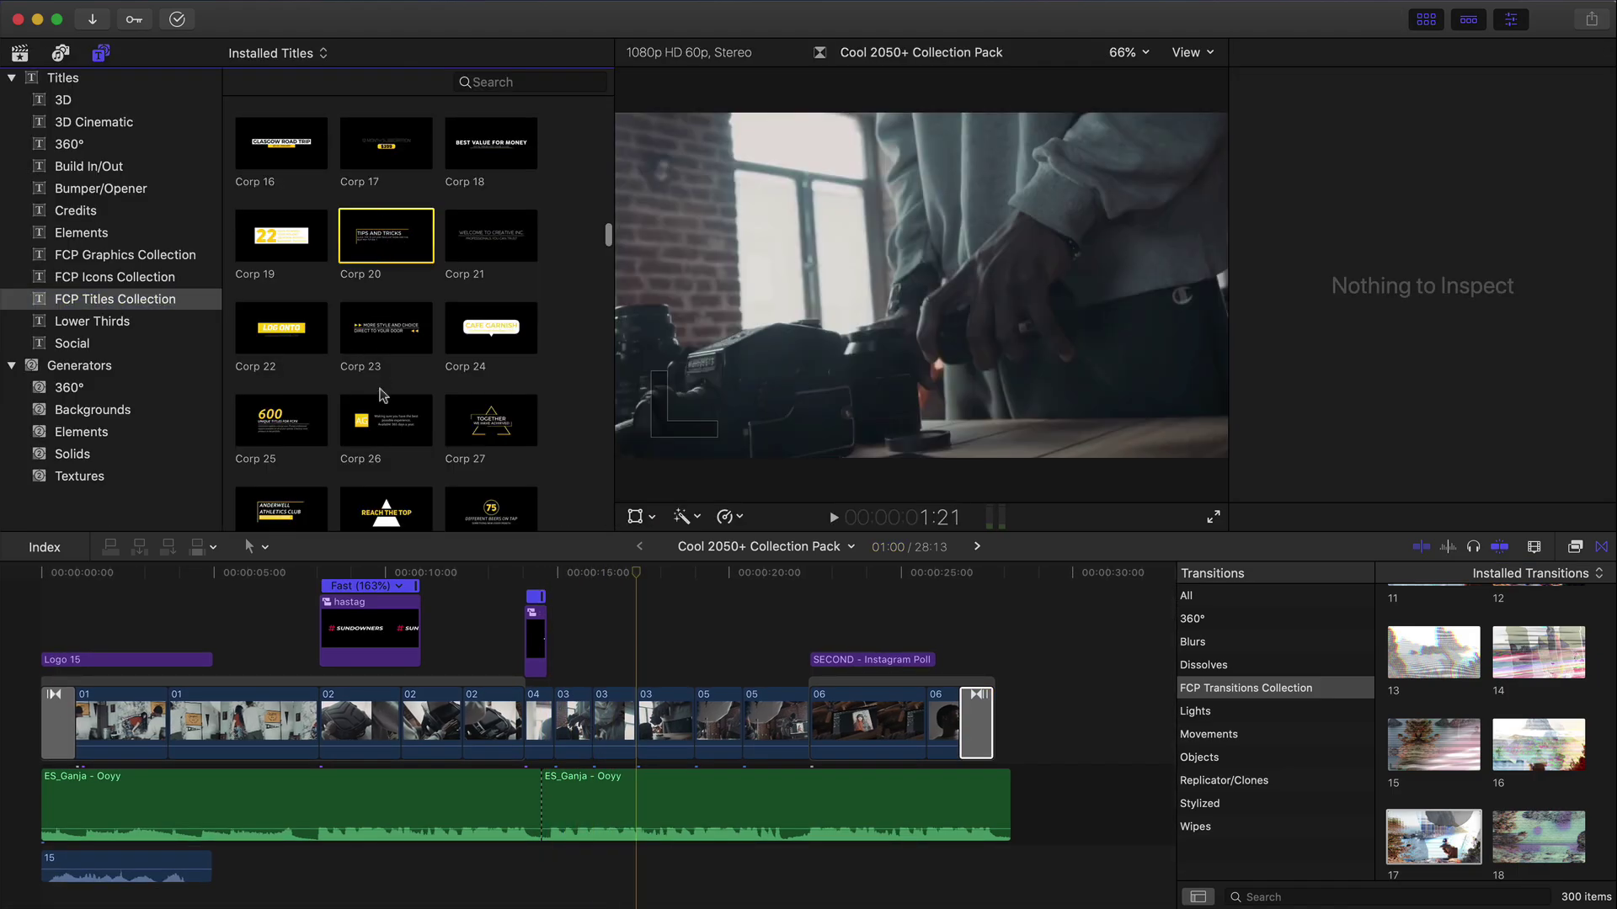
{"action": "scroll", "coordinate": [384, 396], "scroll_direction": "down", "scroll_amount": 5}
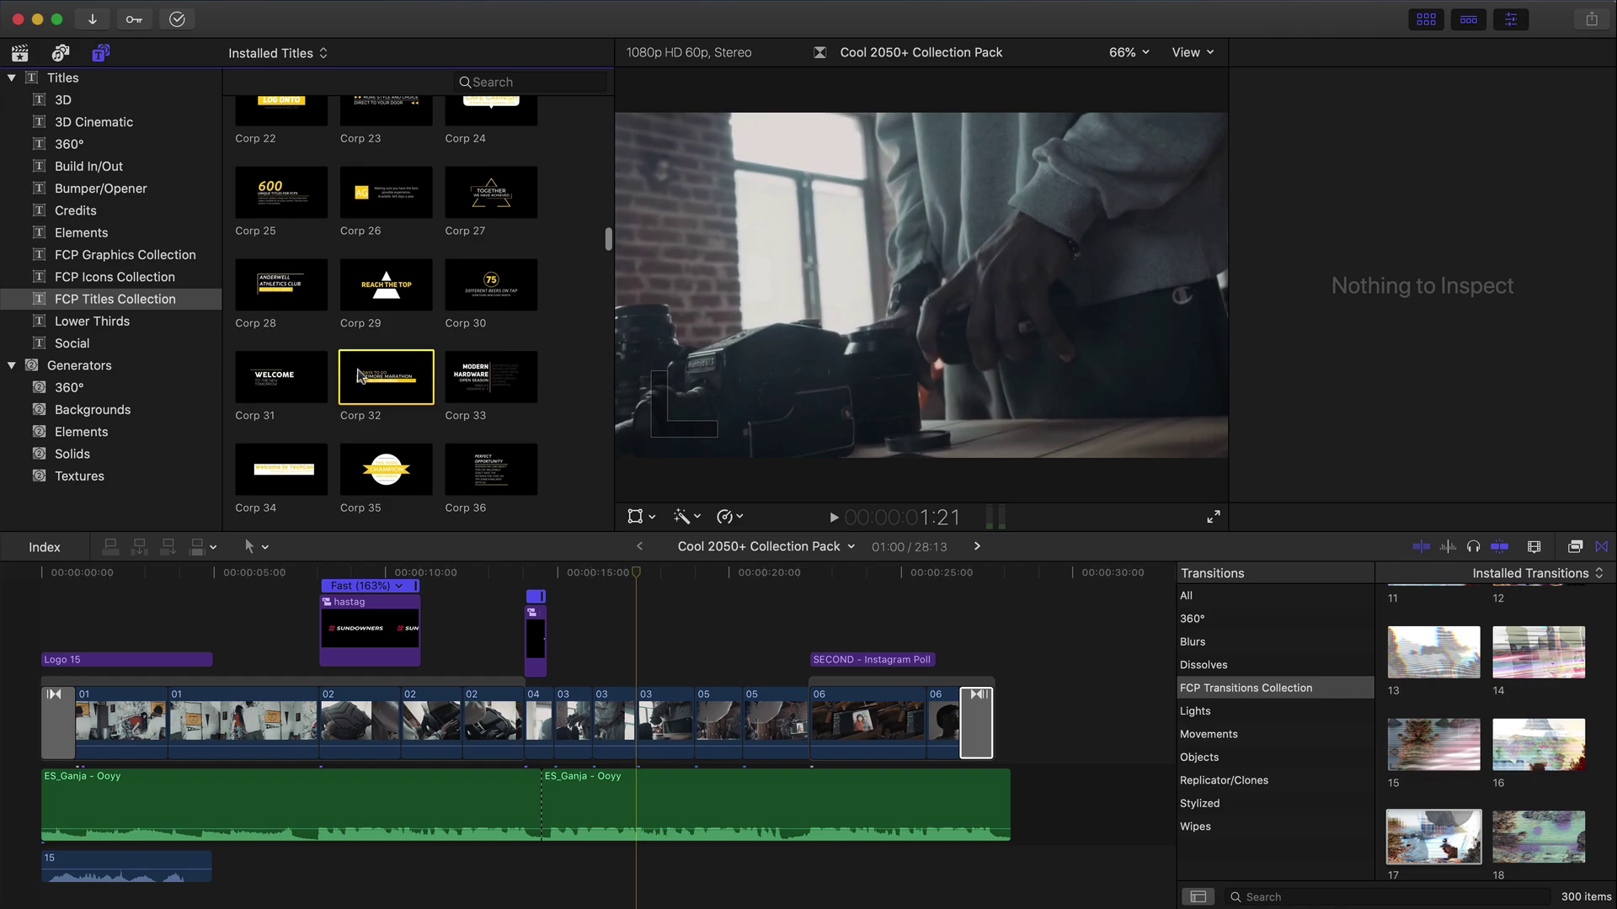
{"action": "scroll", "coordinate": [375, 376], "scroll_direction": "down", "scroll_amount": 4}
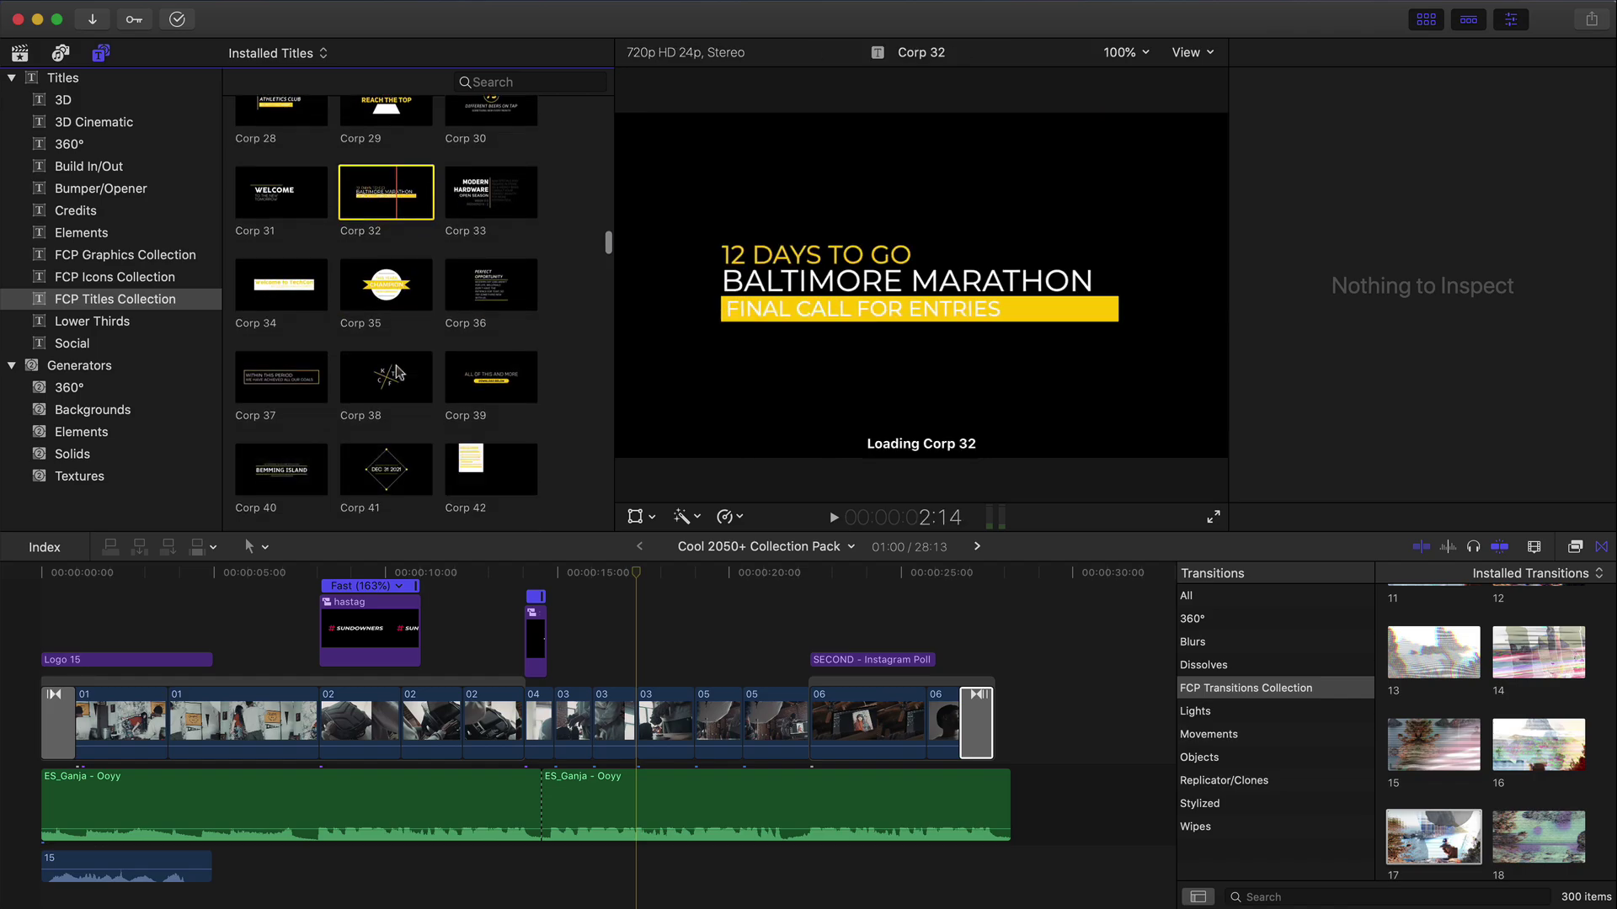
{"action": "left_click_drag", "start_coordinate": [374, 199], "coordinate": [641, 630]}
{"action": "key", "text": "space"}
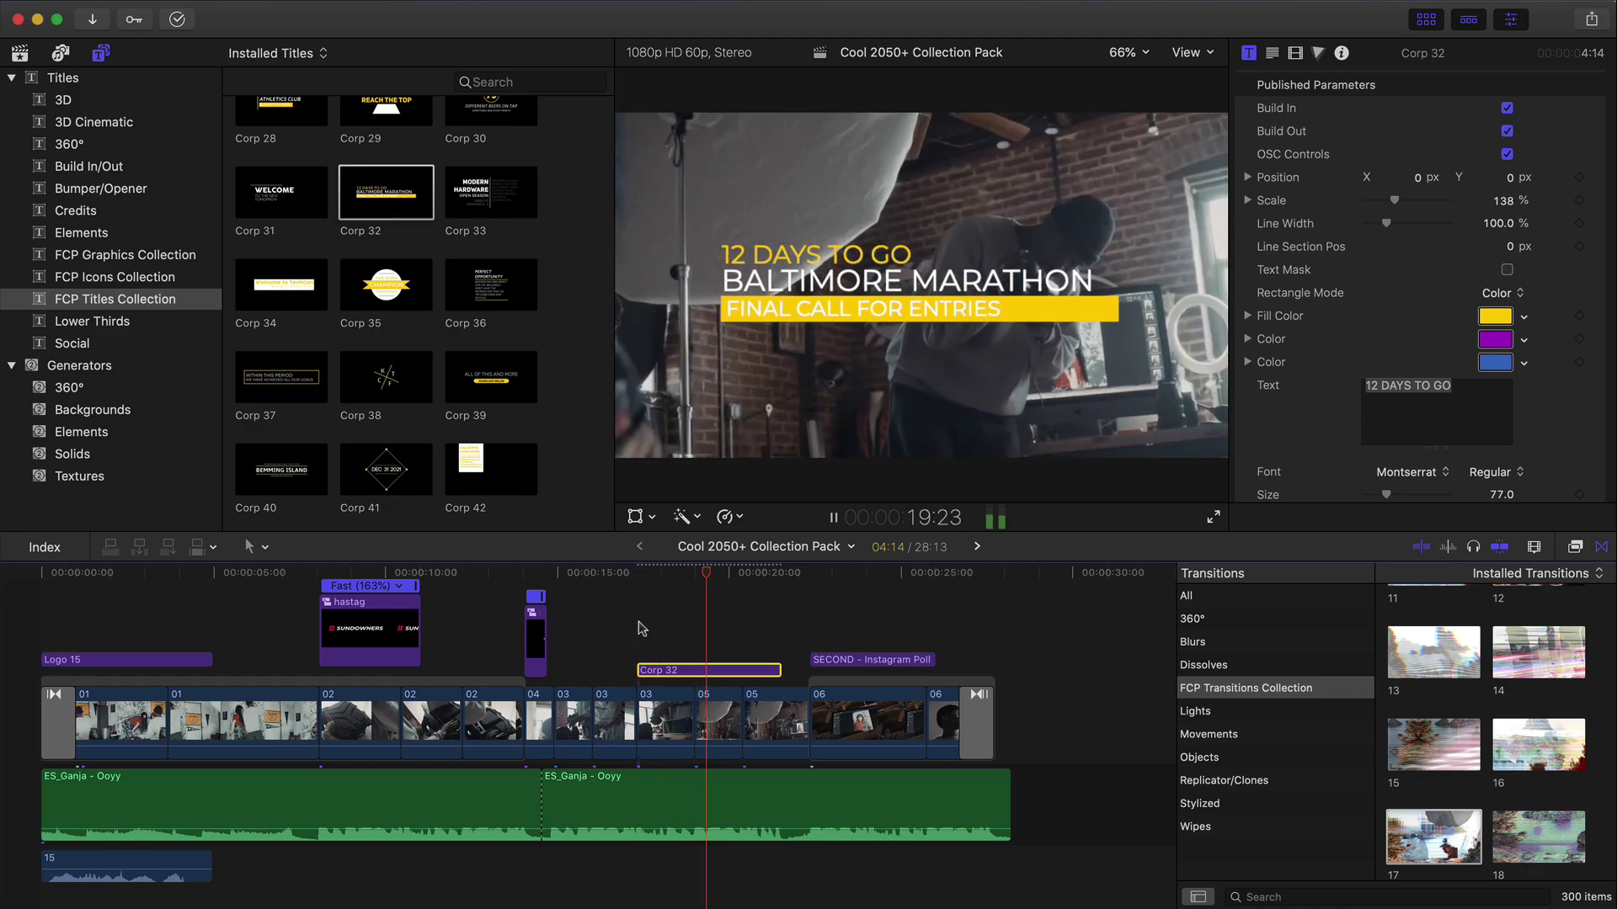
{"action": "key", "text": "space"}
{"action": "key", "text": "Delete"}
{"action": "scroll", "coordinate": [527, 398], "scroll_direction": "down", "scroll_amount": 5}
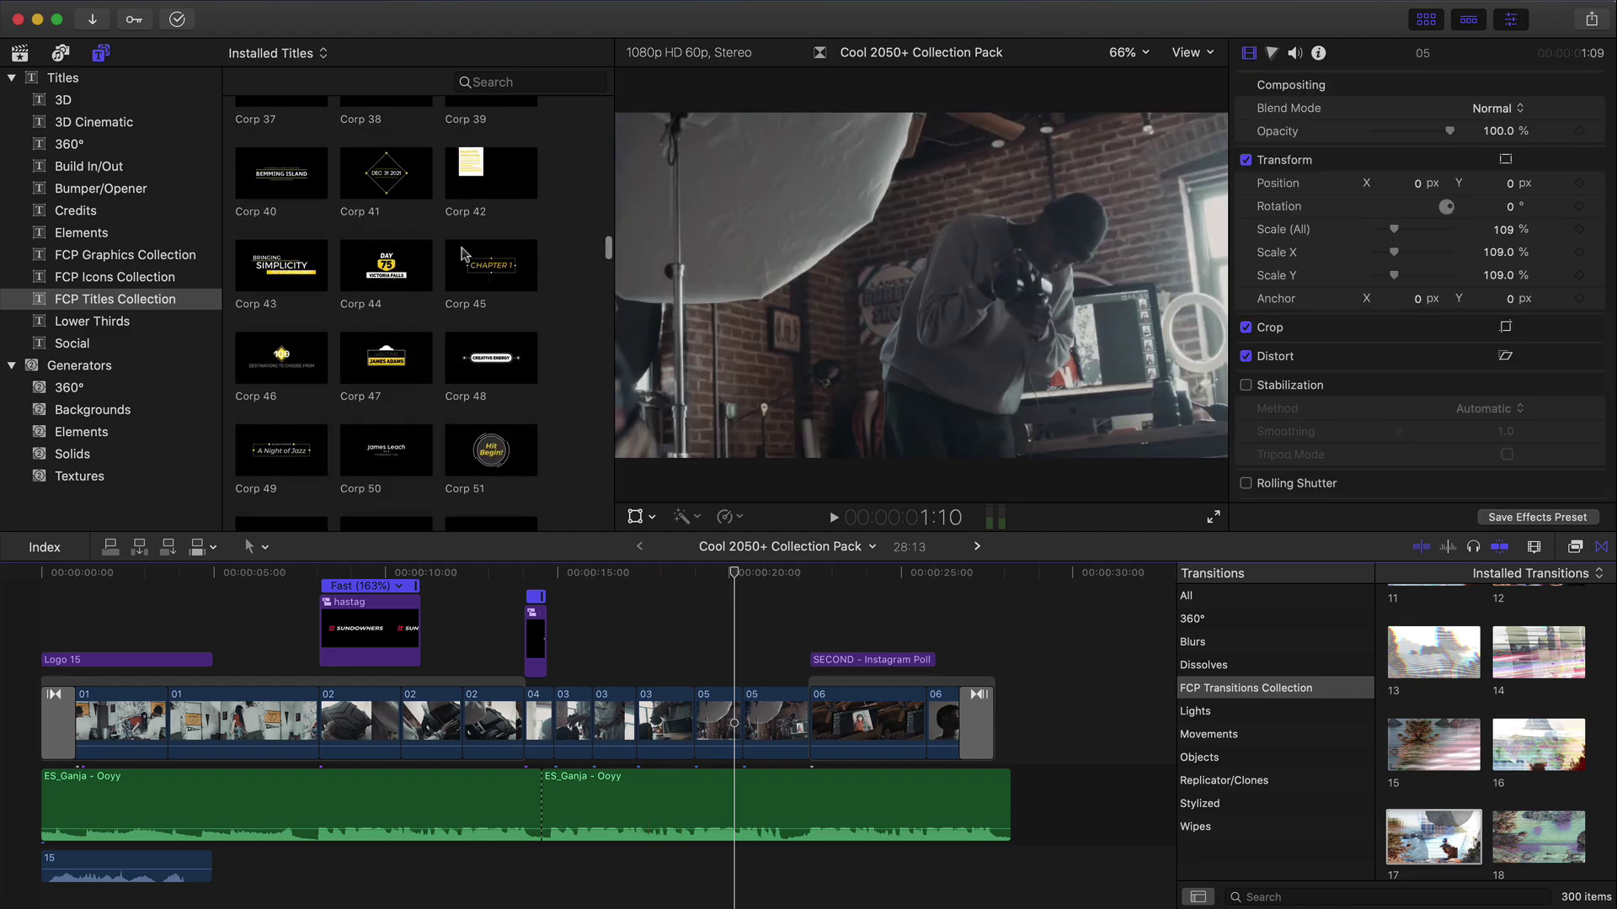
{"action": "left_click_drag", "start_coordinate": [464, 255], "coordinate": [640, 607]}
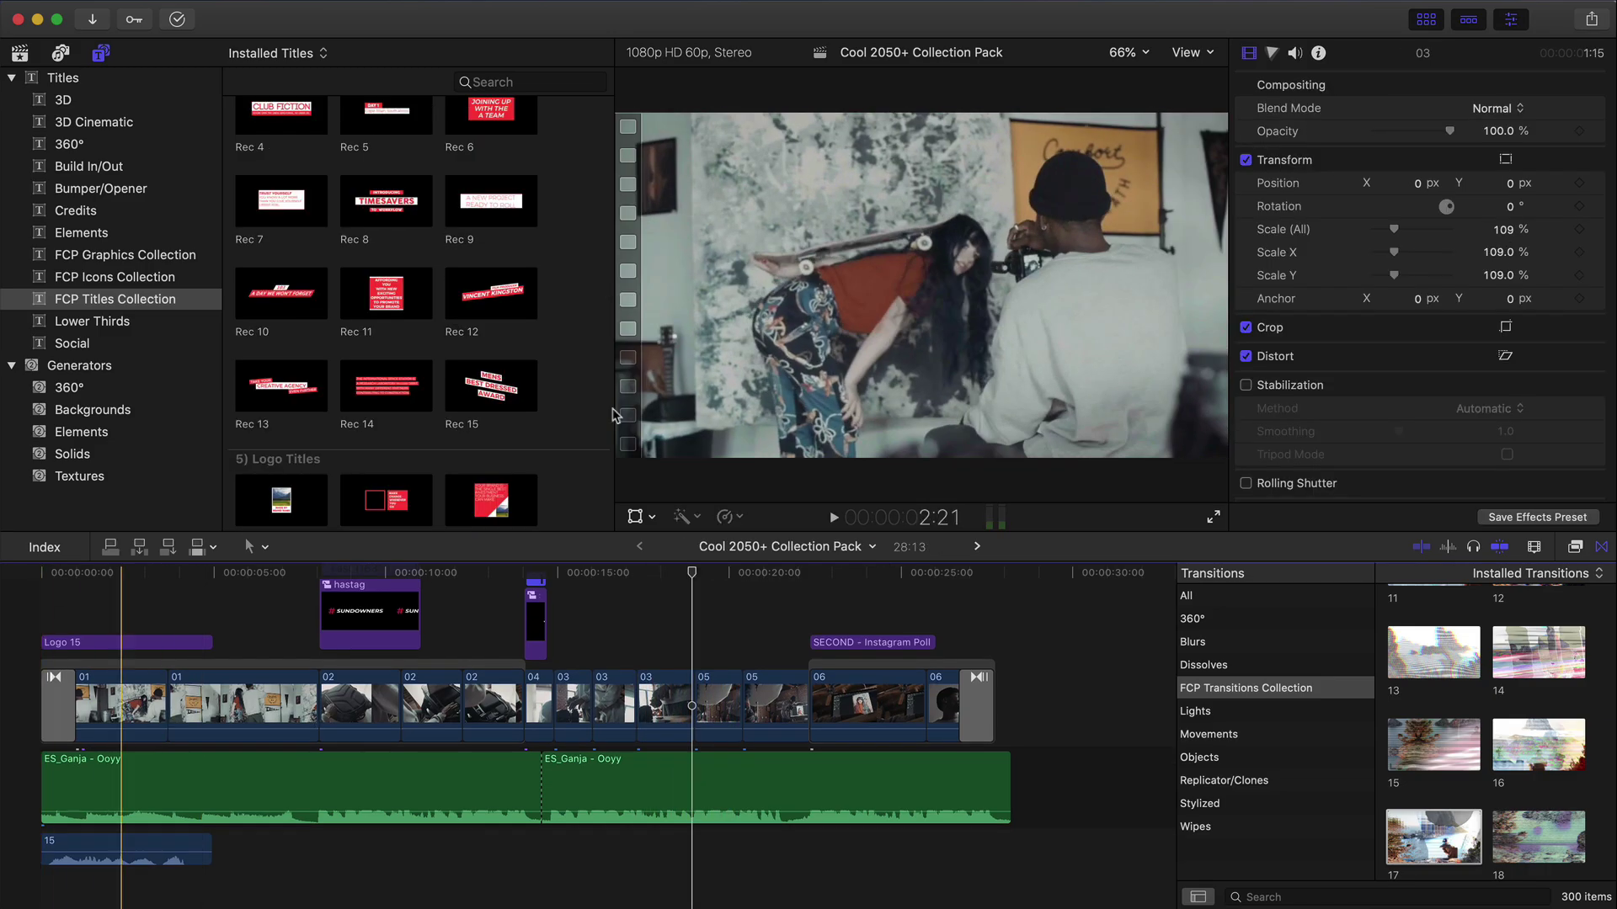
Step: Hide the titles browser and select the Logo 15 title with the playhead at 2:27
{"action": "key", "text": "ctrl+super+1"}
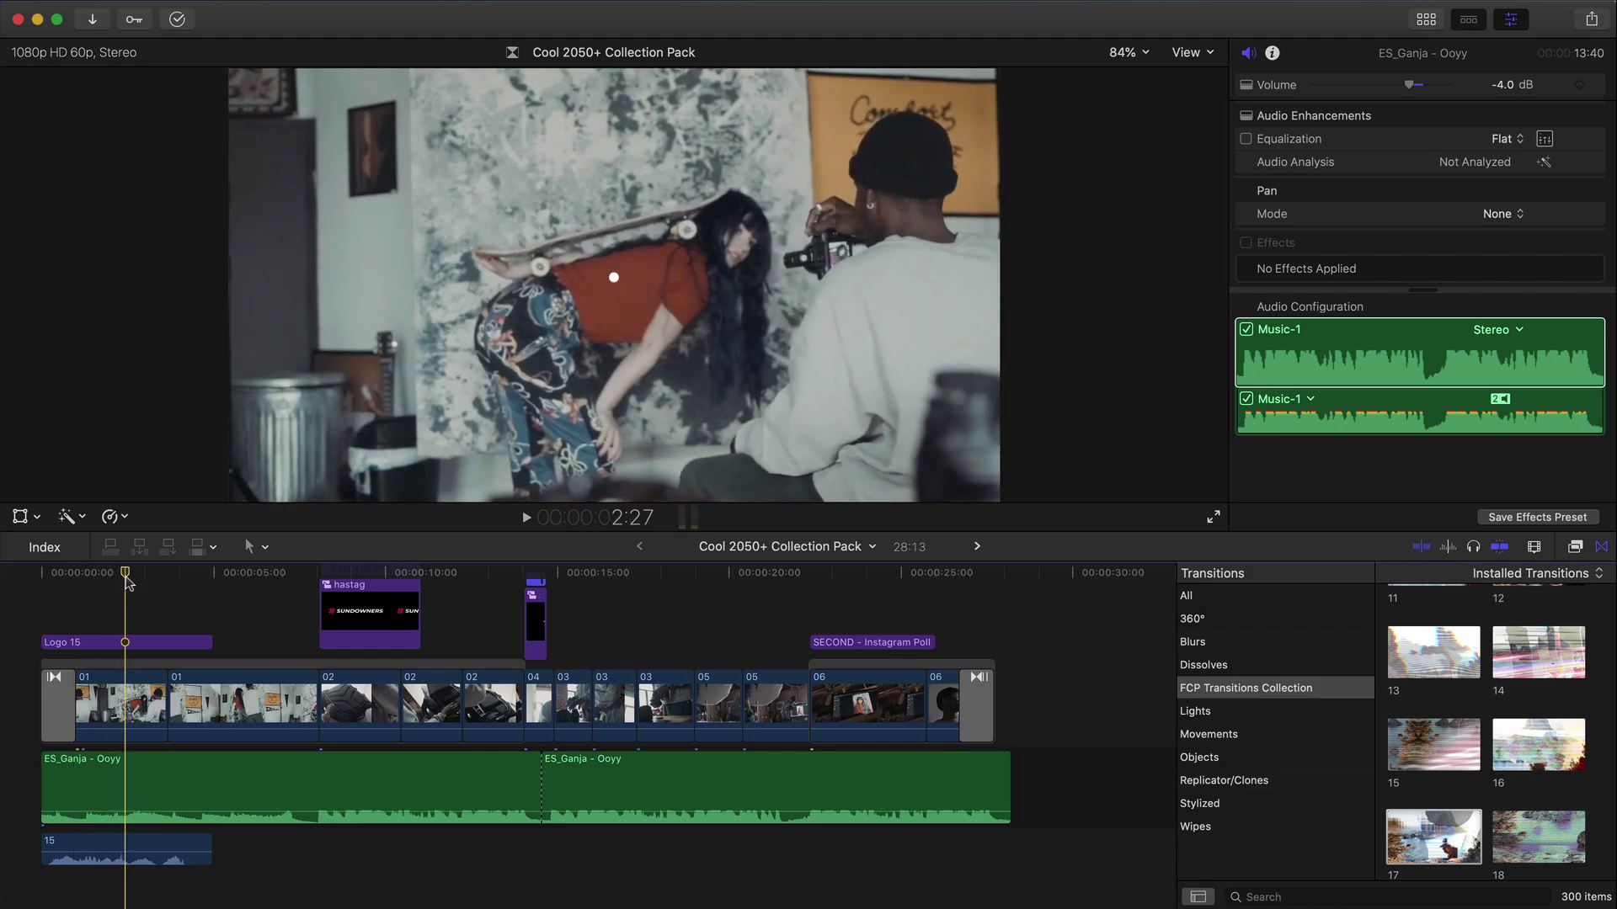
{"action": "left_click", "coordinate": [127, 579]}
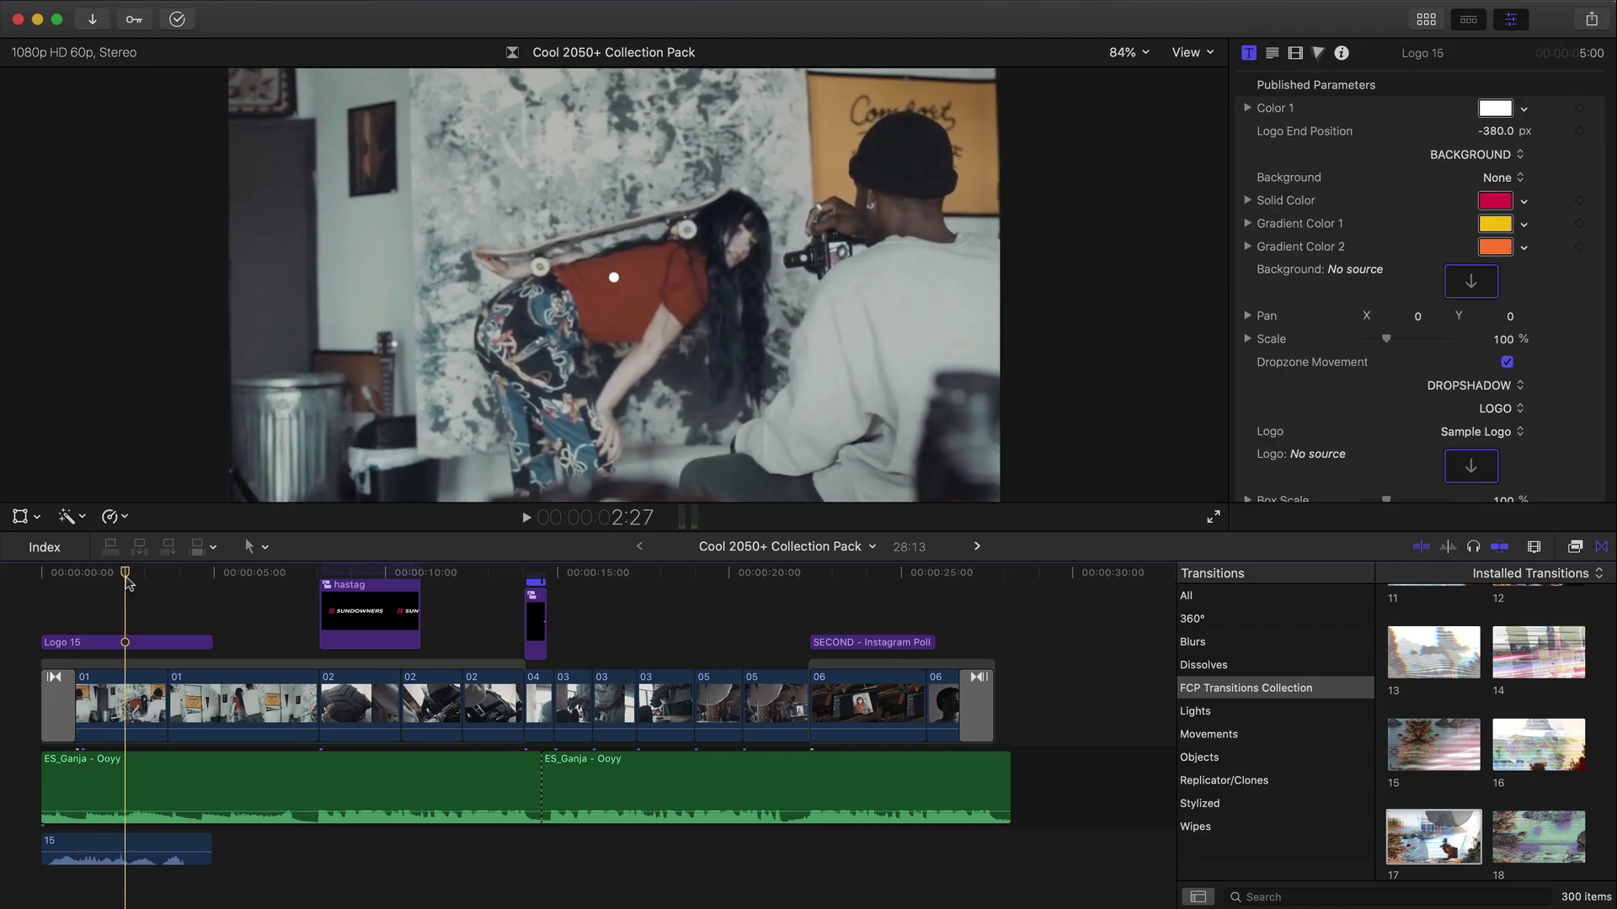